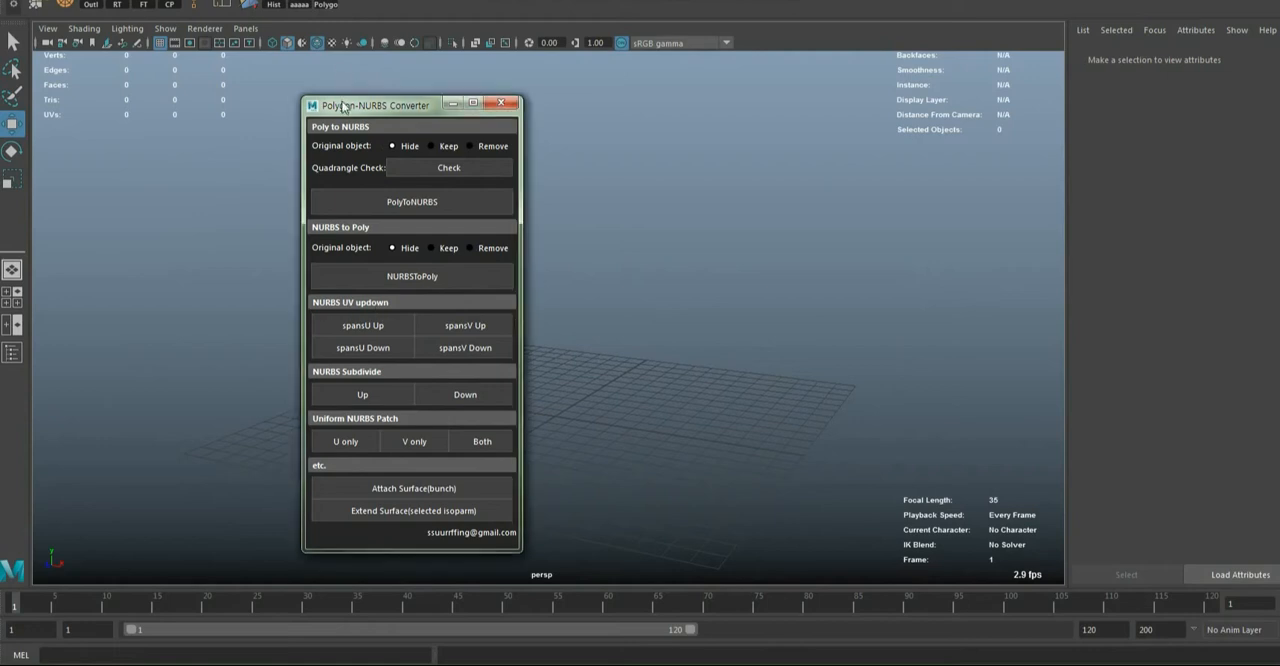
# Move the Polygon-NURBS Converter window aside to free up the viewport
pyautogui.moveTo(336, 106); pyautogui.dragTo(320, 87)
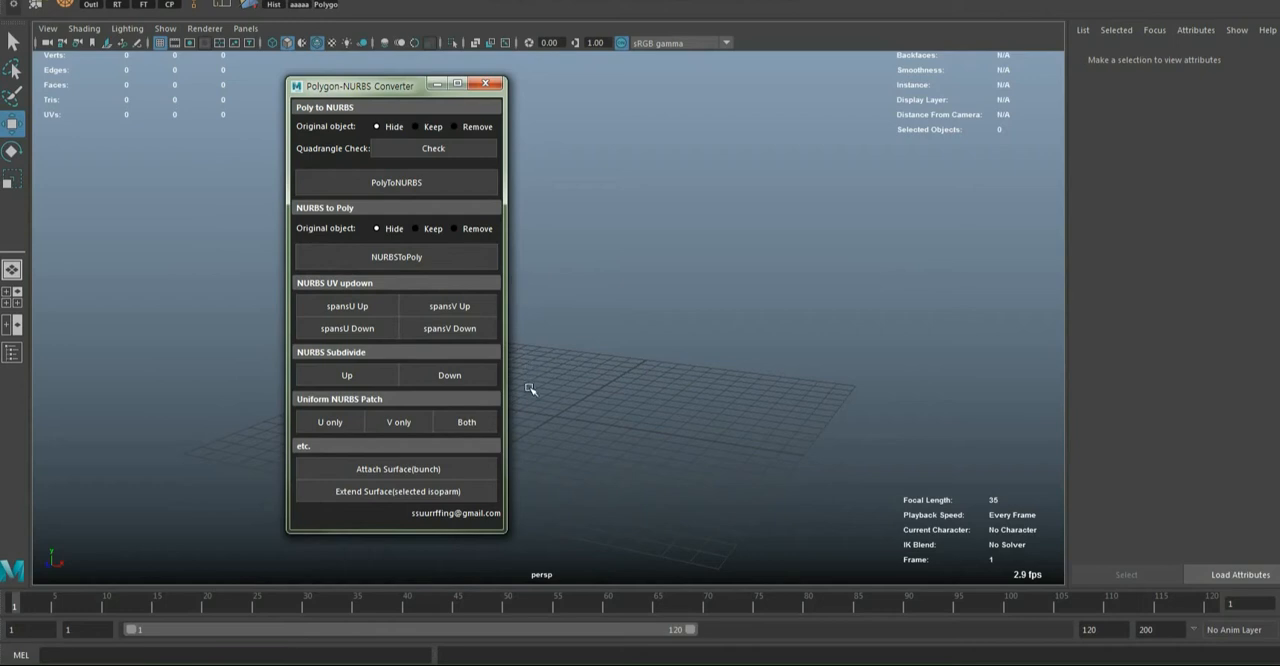
pyautogui.moveTo(405, 87); pyautogui.dragTo(332, 82)
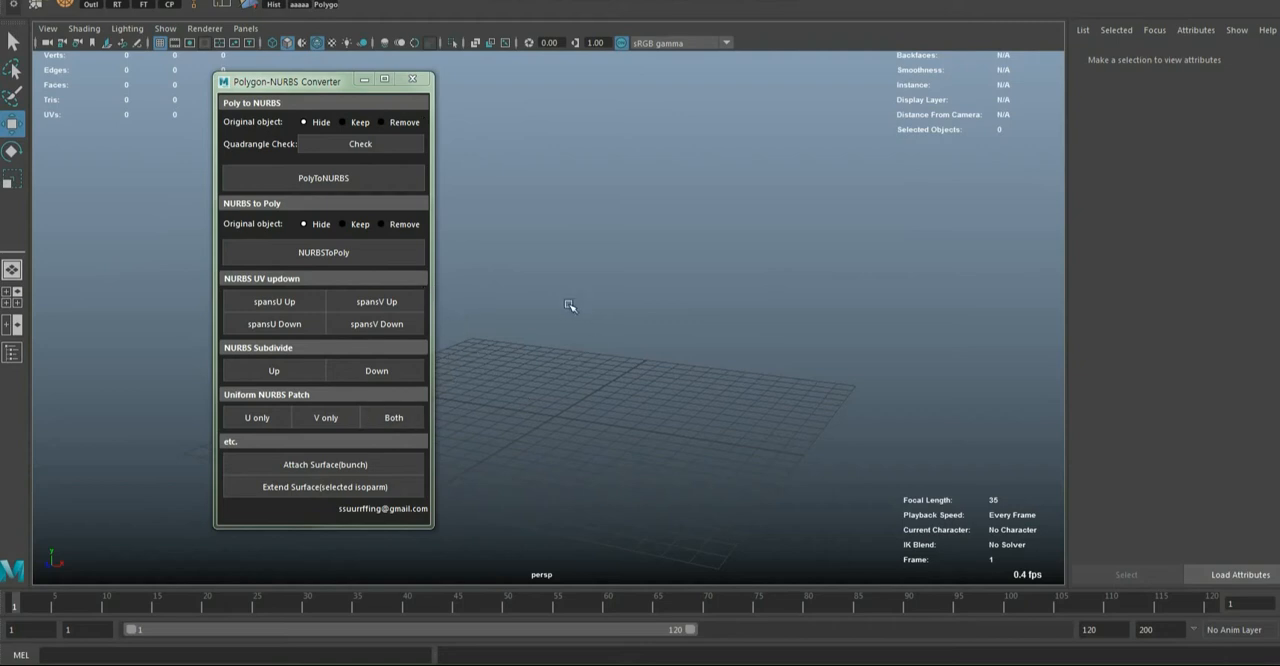
pyautogui.keyDown('alt'); pyautogui.moveTo(670, 348); pyautogui.dragTo(697, 383); pyautogui.keyUp('alt')
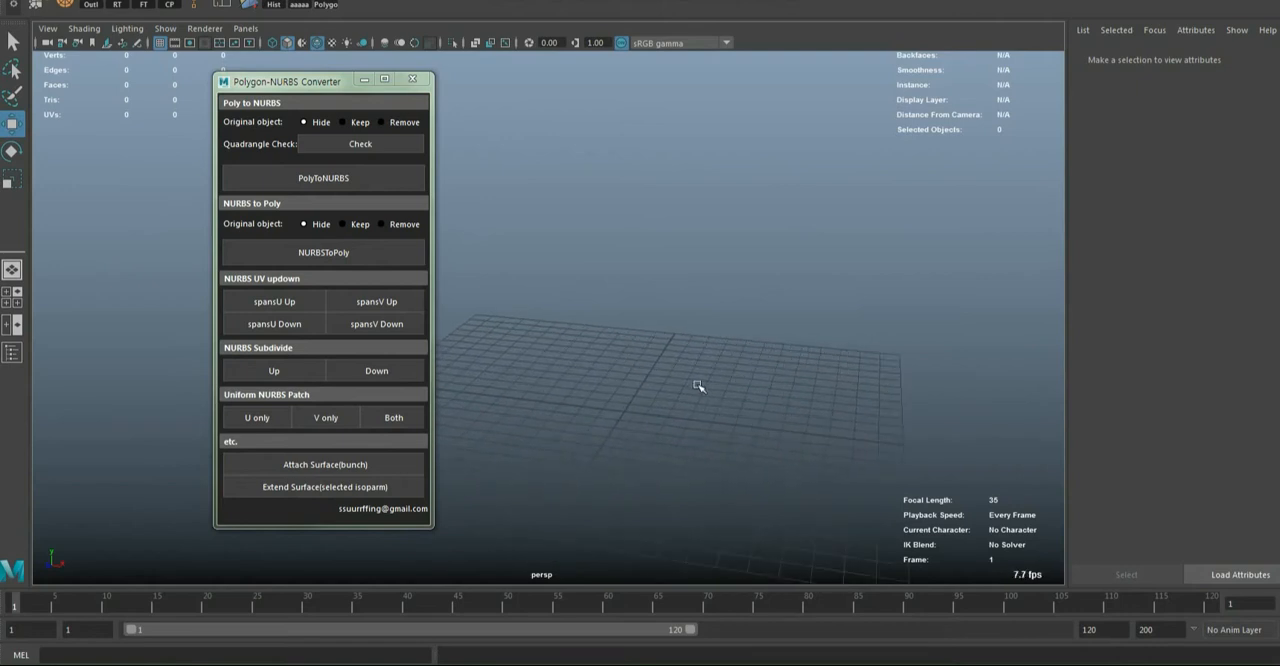
# Create a NURBS cube and raise it to about 6.25 units in Y
pyautogui.press('space')
pyautogui.click(604, 328)
pyautogui.moveTo(650, 378)
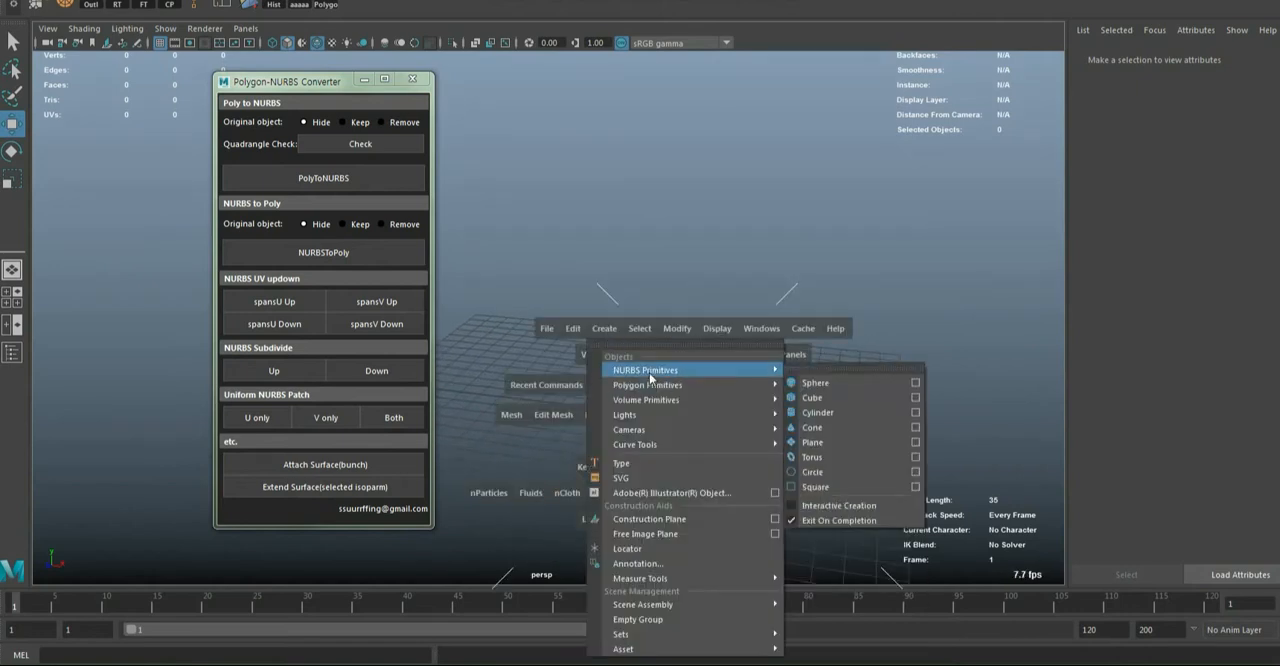
pyautogui.click(839, 400)
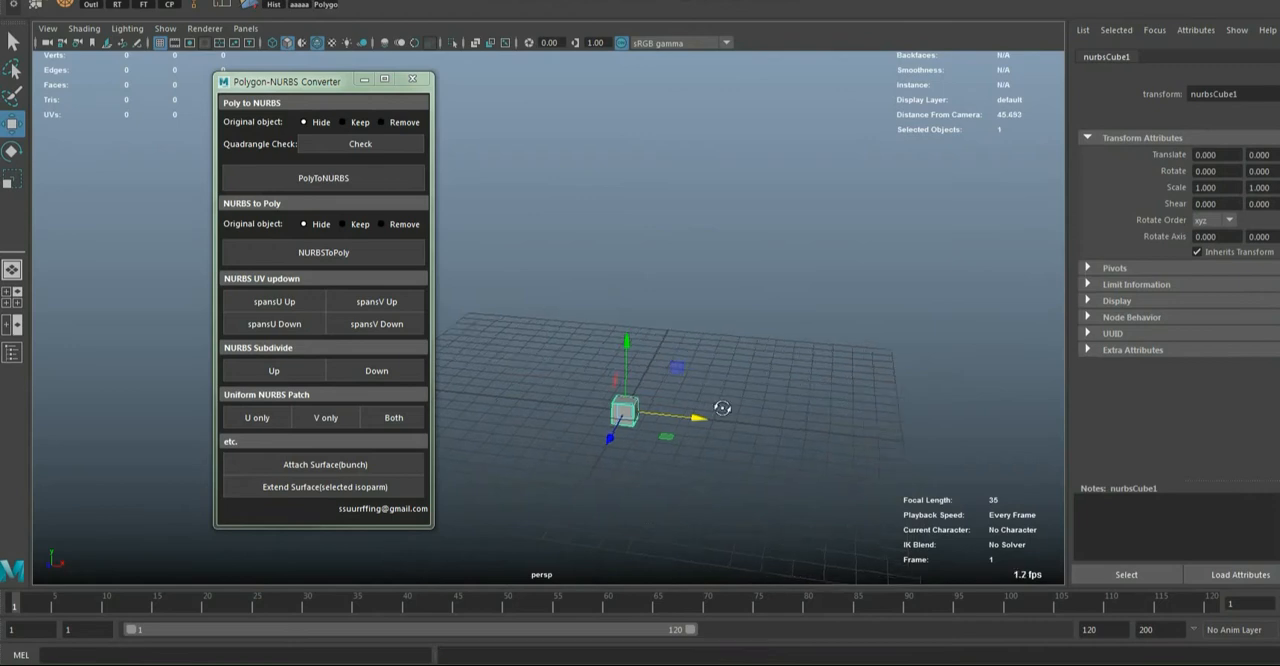
pyautogui.moveTo(630, 348); pyautogui.dragTo(630, 213)
# Create a NURBS cylinder and raise it above the cube to about 10.44 units in Y
pyautogui.press('space')
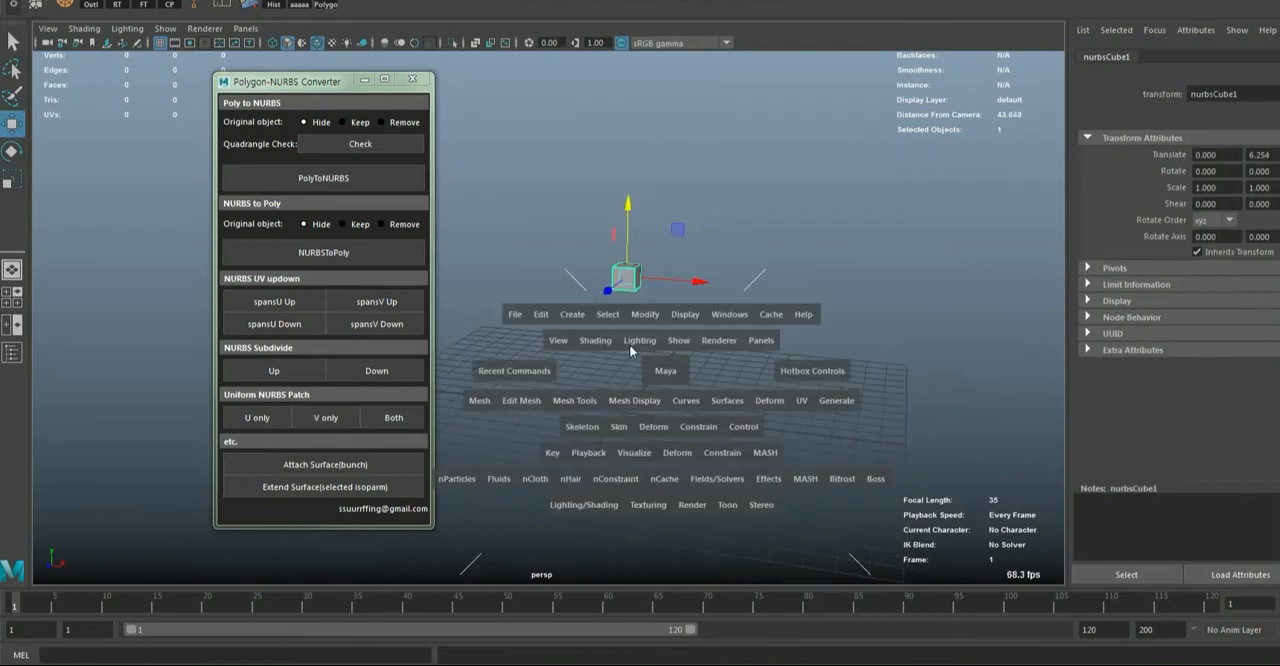
pyautogui.click(599, 325)
pyautogui.moveTo(650, 356)
pyautogui.click(814, 390)
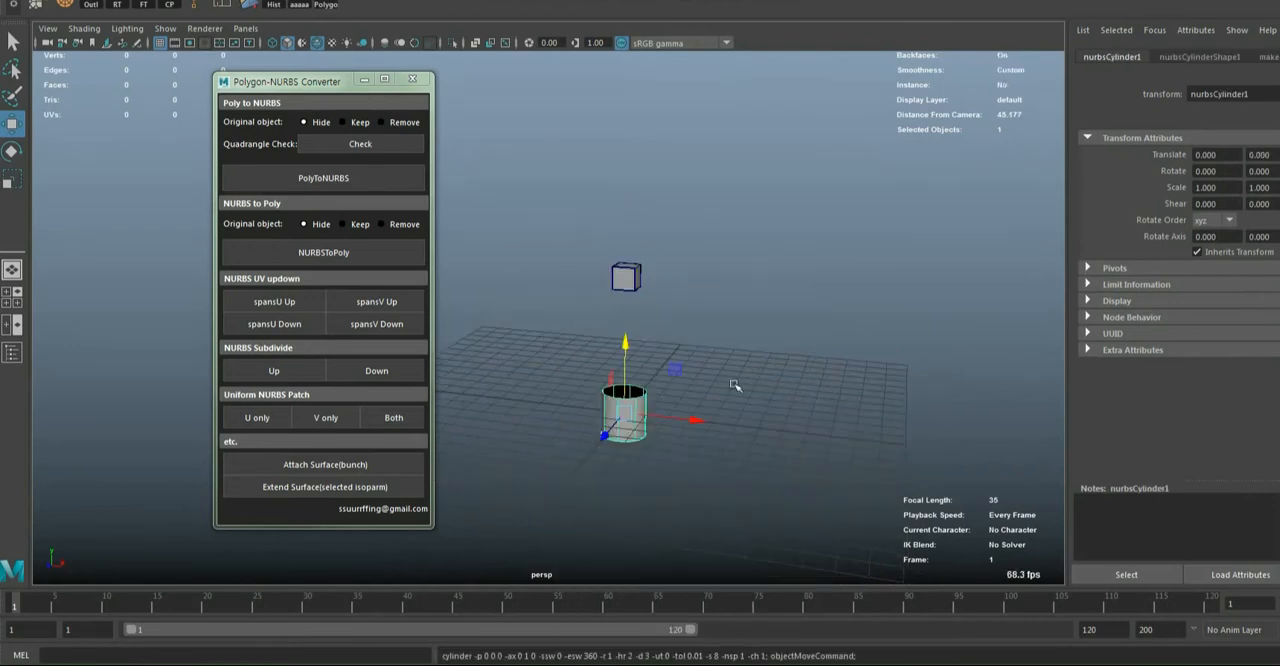
pyautogui.moveTo(627, 368); pyautogui.dragTo(627, 139)
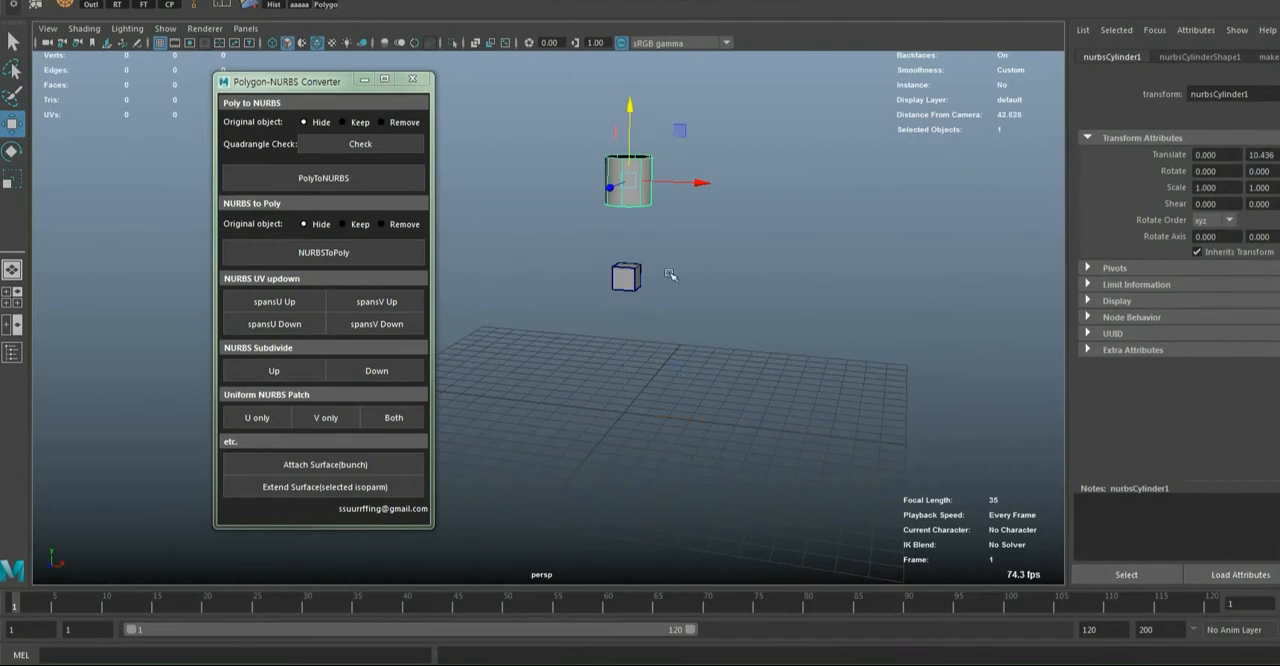
# Create a NURBS torus and scale it uniformly to about 1.68
pyautogui.click(645, 389)
pyautogui.press('space')
pyautogui.click(548, 333)
pyautogui.moveTo(620, 375)
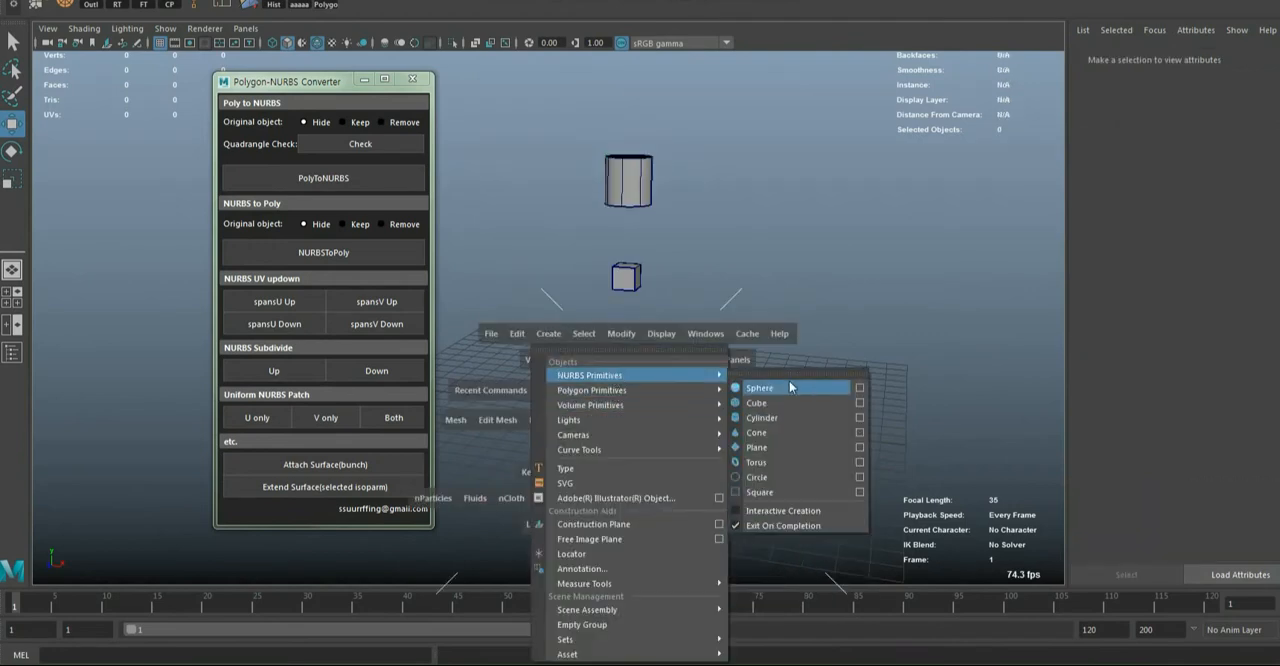
pyautogui.click(780, 462)
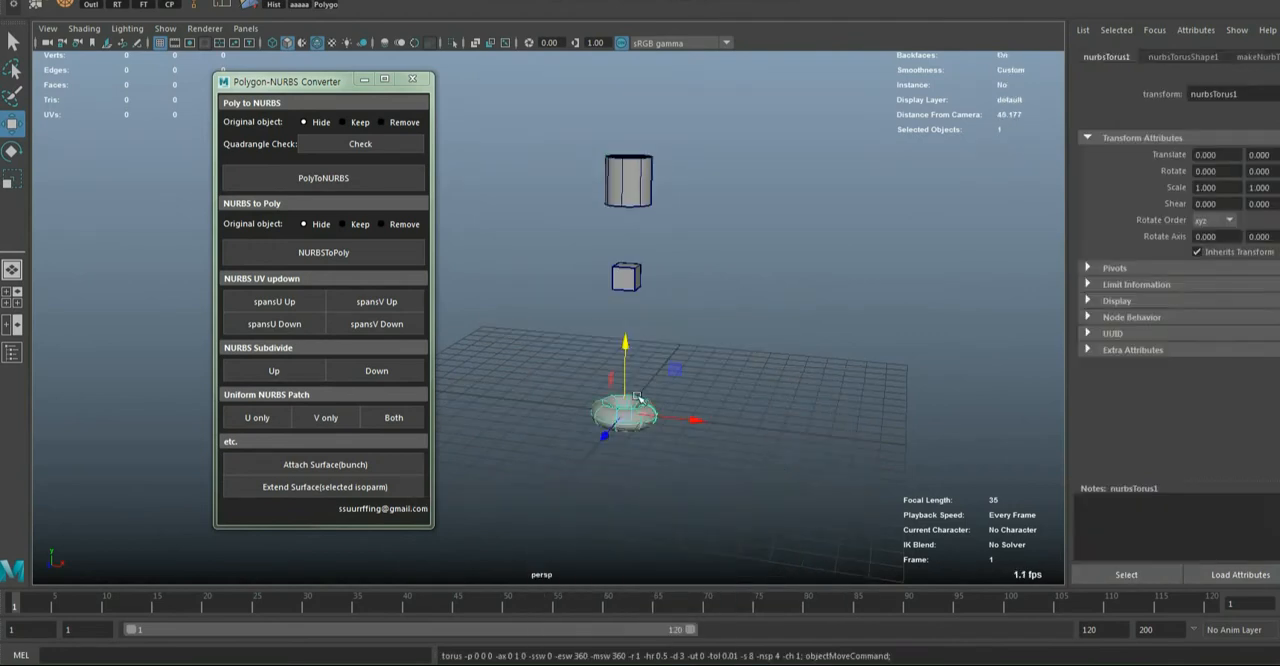
pyautogui.press('r')
pyautogui.moveTo(625, 415); pyautogui.dragTo(845, 443)
# Move the torus to about X 6.49, Y 9.52 and rotate it 90 degrees about the X axis
pyautogui.press('w')
pyautogui.moveTo(771, 364); pyautogui.dragTo(830, 130)
pyautogui.press('e')
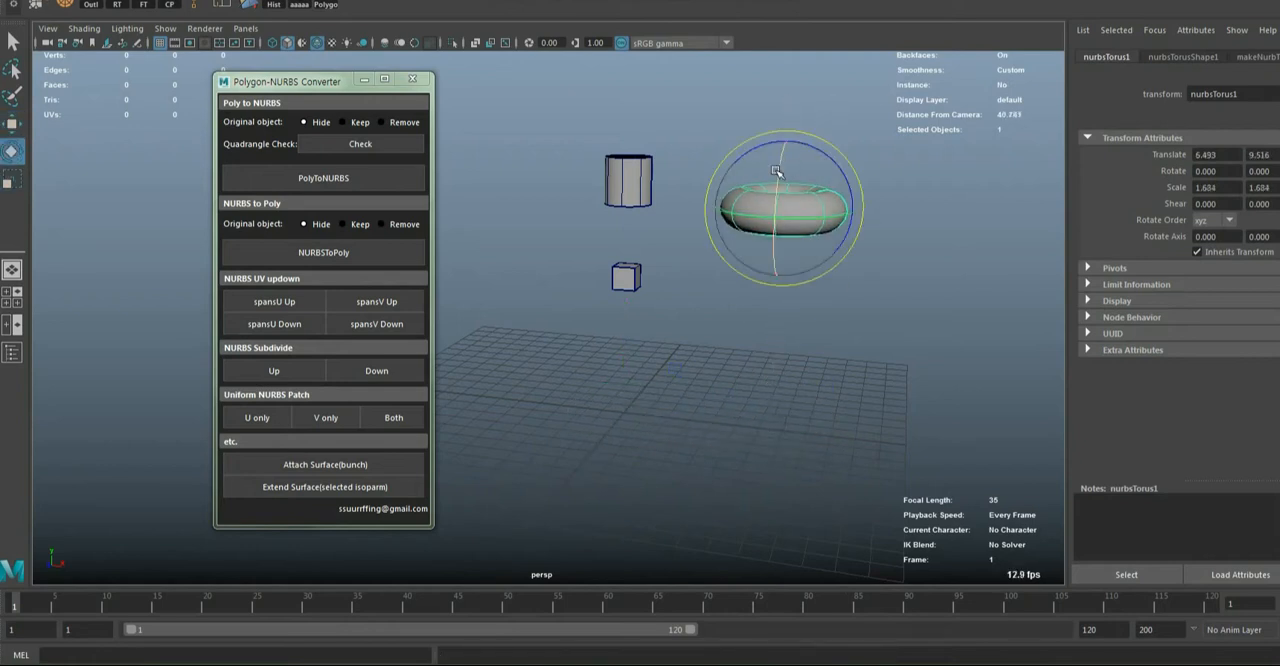
pyautogui.moveTo(776, 174); pyautogui.dragTo(777, 268)
pyautogui.keyDown('alt'); pyautogui.moveTo(792, 322); pyautogui.dragTo(771, 334); pyautogui.keyUp('alt')
# Scale the cylinder uniformly to about 1.82 and move it to about X -2.96, Y 5.30
pyautogui.click(648, 191)
pyautogui.press('r')
pyautogui.press('w')
pyautogui.moveTo(626, 190)
pyautogui.mouseDown()
pyautogui.moveTo(692, 207)
pyautogui.moveTo(605, 184)
pyautogui.mouseUp()
pyautogui.moveTo(562, 116); pyautogui.dragTo(561, 230)
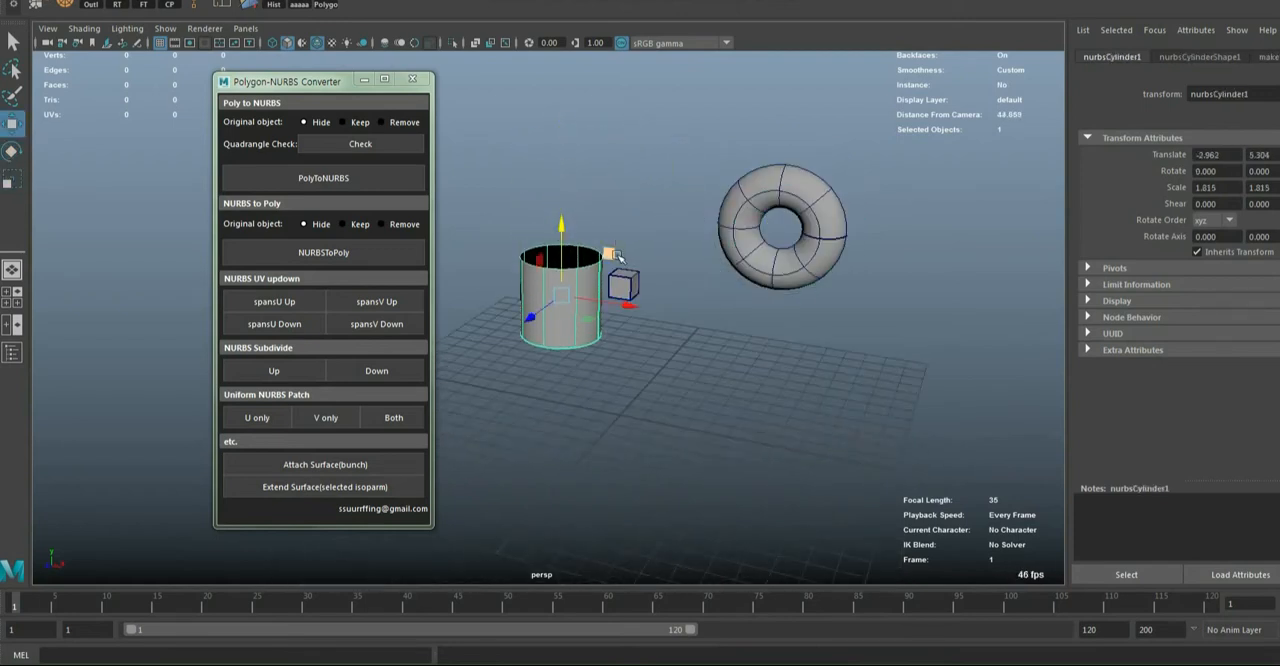
# Select the whole cube, scale it to about 2.36 and position it between the cylinder and the torus
pyautogui.keyDown('alt'); pyautogui.moveTo(653, 330); pyautogui.dragTo(617, 243); pyautogui.keyUp('alt')
pyautogui.moveTo(703, 281); pyautogui.dragTo(785, 290)
pyautogui.press('r')
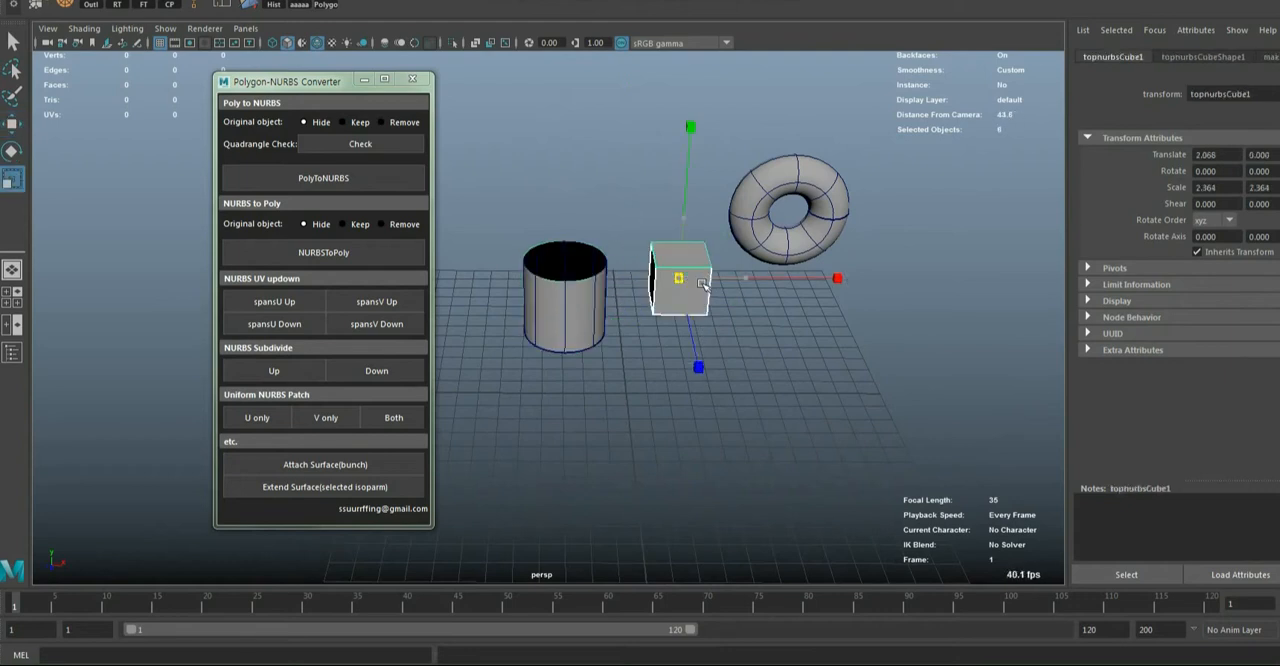
pyautogui.keyDown('alt'); pyautogui.moveTo(812, 378); pyautogui.dragTo(795, 346); pyautogui.keyUp('alt')
pyautogui.press('w')
pyautogui.moveTo(751, 278); pyautogui.dragTo(758, 279)
# Move the torus farther out along X and lower it to roughly the cube's height
pyautogui.click(788, 168)
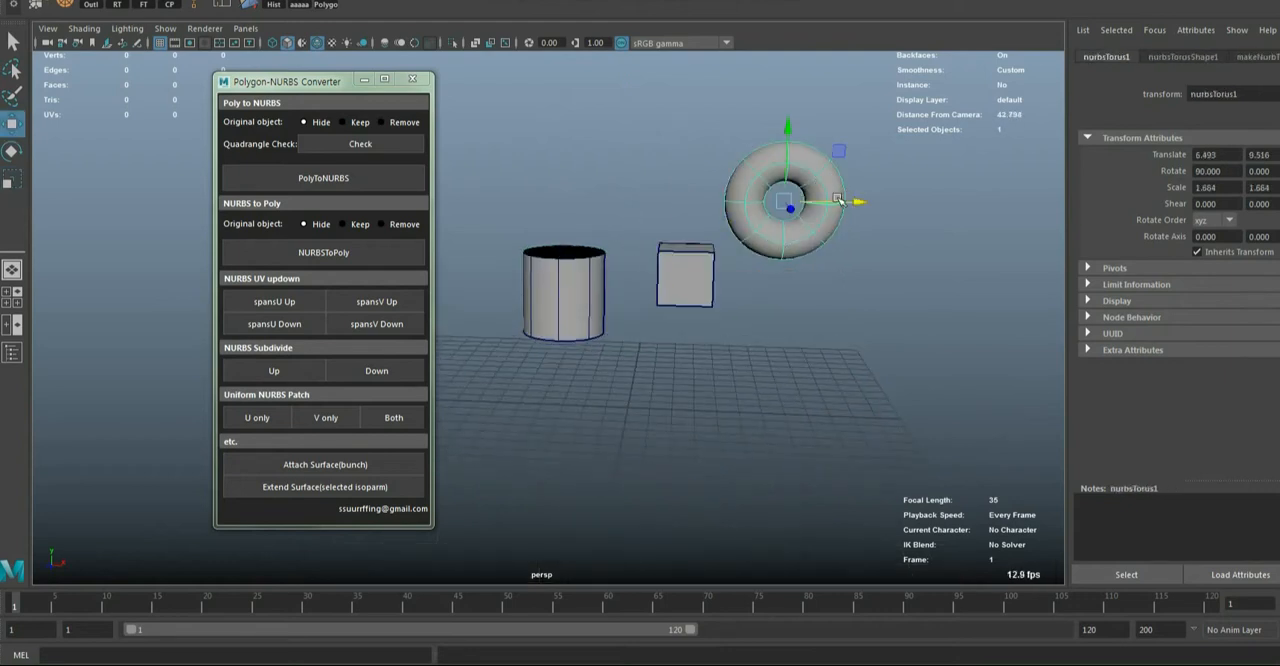
pyautogui.moveTo(859, 207); pyautogui.dragTo(941, 216)
pyautogui.moveTo(876, 138); pyautogui.dragTo(893, 243)
pyautogui.keyDown('alt'); pyautogui.moveTo(740, 302); pyautogui.dragTo(667, 298); pyautogui.keyUp('alt')
pyautogui.click(879, 238)
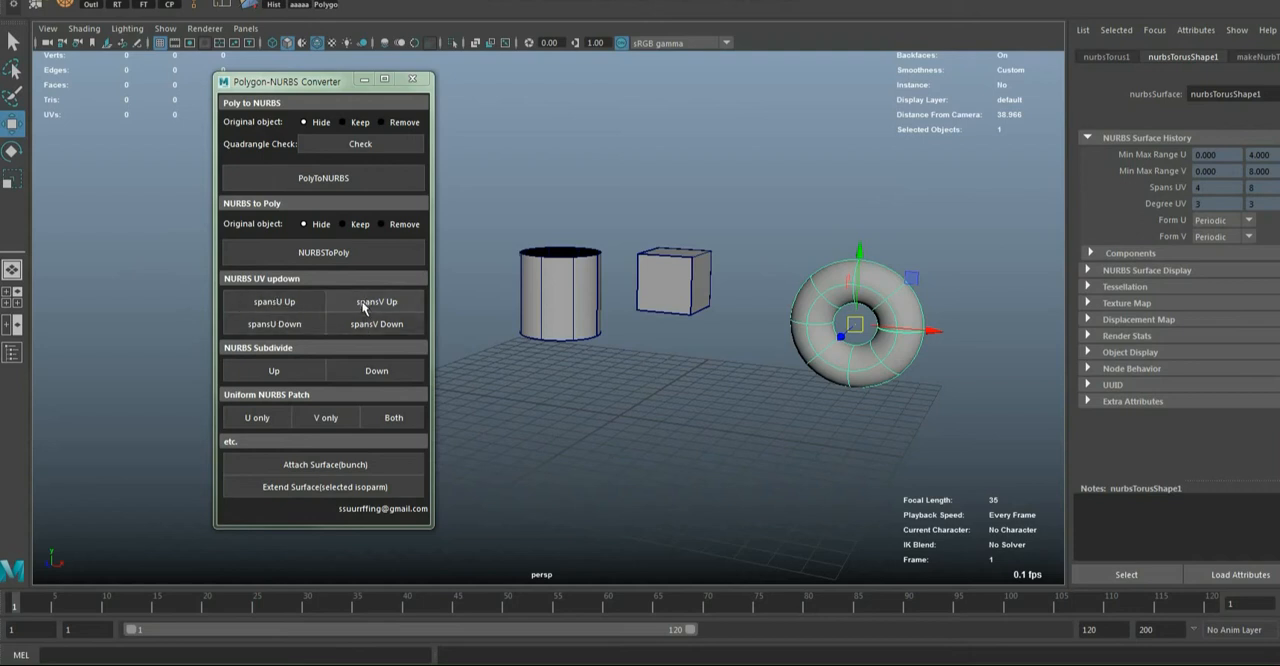
# Select the cylinder and increase its U spans to 5 with the converter
pyautogui.keyDown('alt'); pyautogui.moveTo(803, 335); pyautogui.dragTo(629, 297); pyautogui.keyUp('alt')
pyautogui.click(629, 297)
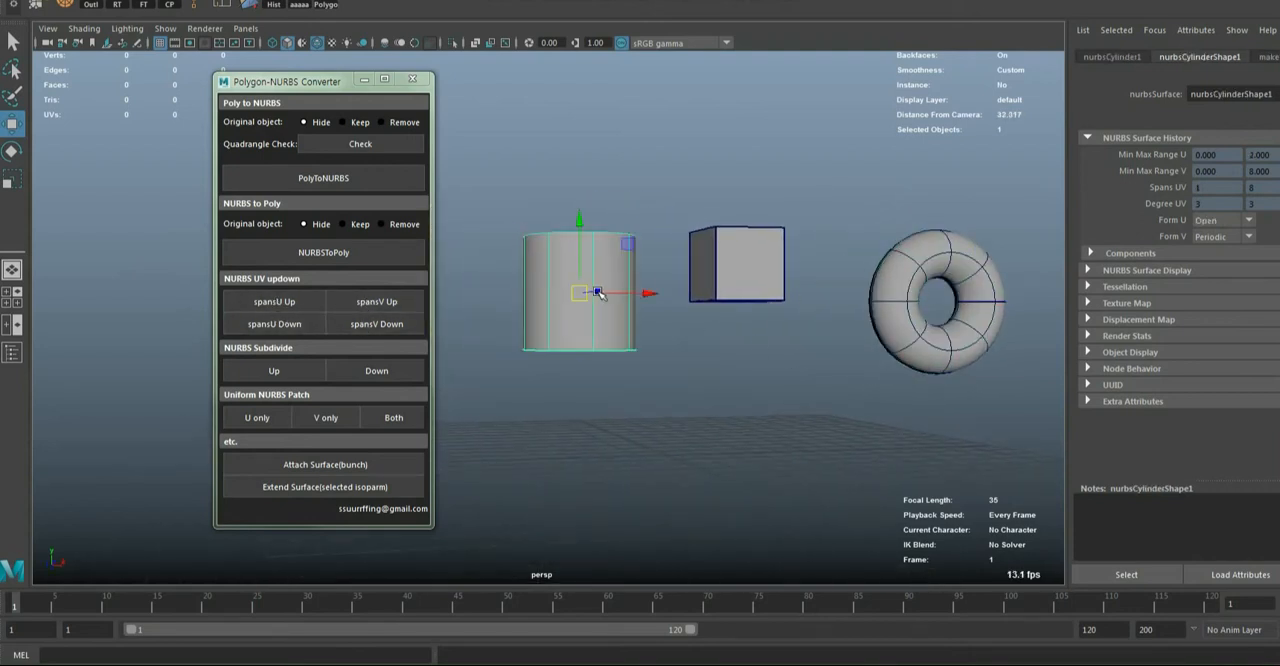
pyautogui.press('f')
pyautogui.keyDown('alt'); pyautogui.moveTo(709, 343); pyautogui.dragTo(580, 320); pyautogui.keyUp('alt')
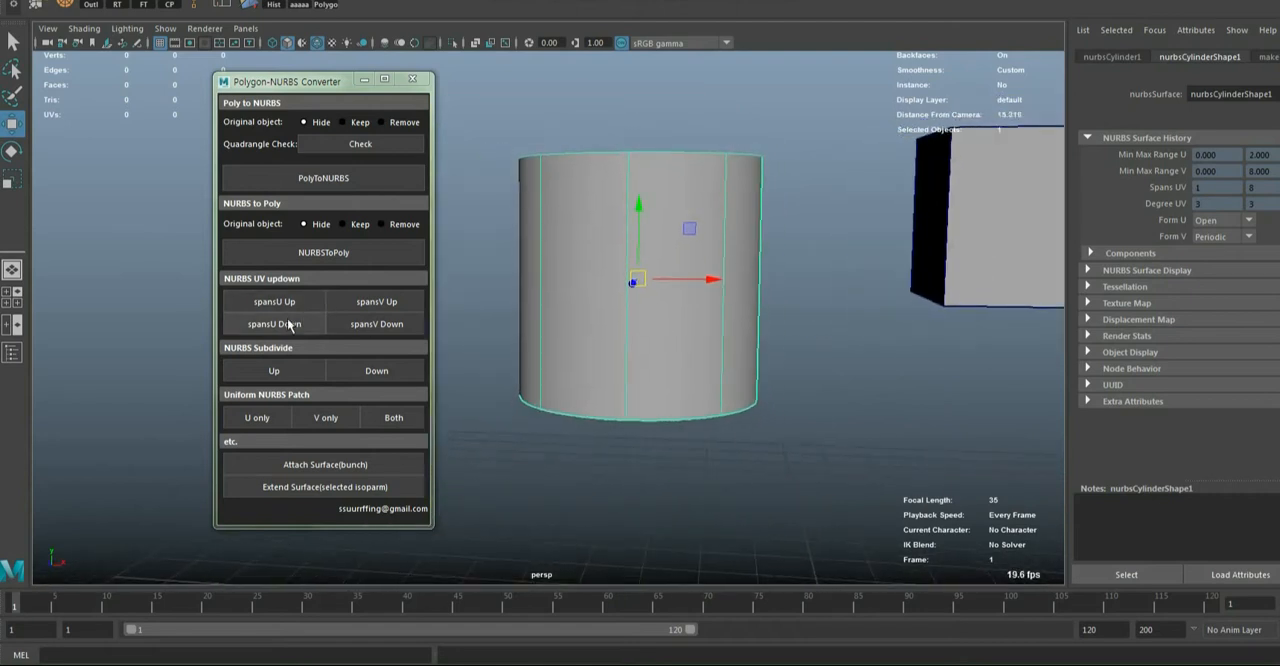
pyautogui.keyDown('alt'); pyautogui.moveTo(643, 338); pyautogui.dragTo(611, 329); pyautogui.keyUp('alt')
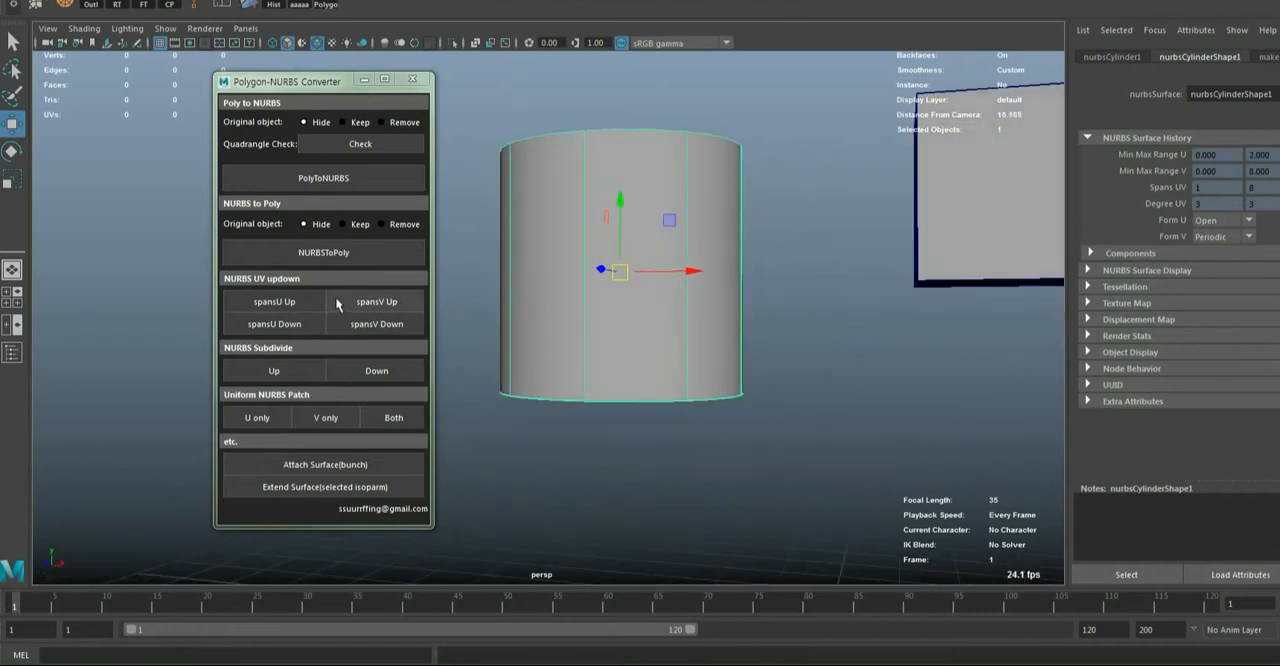
pyautogui.click(289, 302)
pyautogui.click(289, 302)
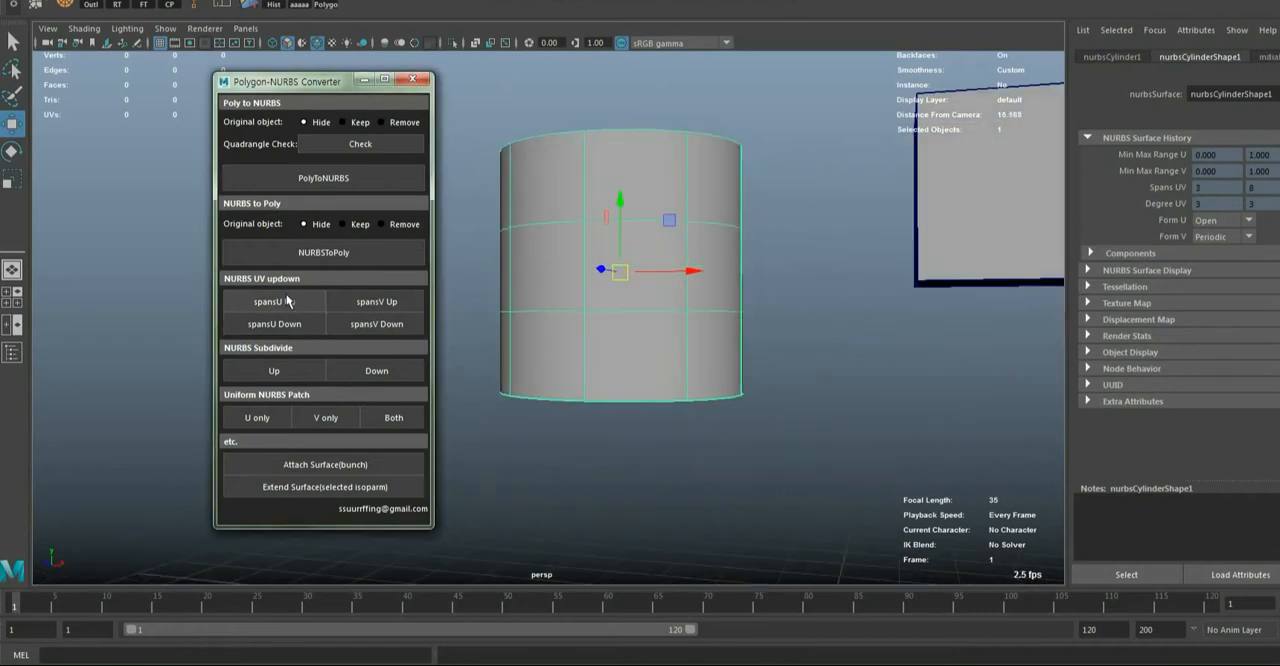
pyautogui.click(289, 302)
pyautogui.click(289, 302)
pyautogui.keyDown('alt'); pyautogui.moveTo(676, 361); pyautogui.dragTo(683, 375); pyautogui.keyUp('alt')
# Increase the cylinder's V spans to 17 and its U spans to 7
pyautogui.click(352, 304)
pyautogui.click(352, 304)
pyautogui.click(352, 304)
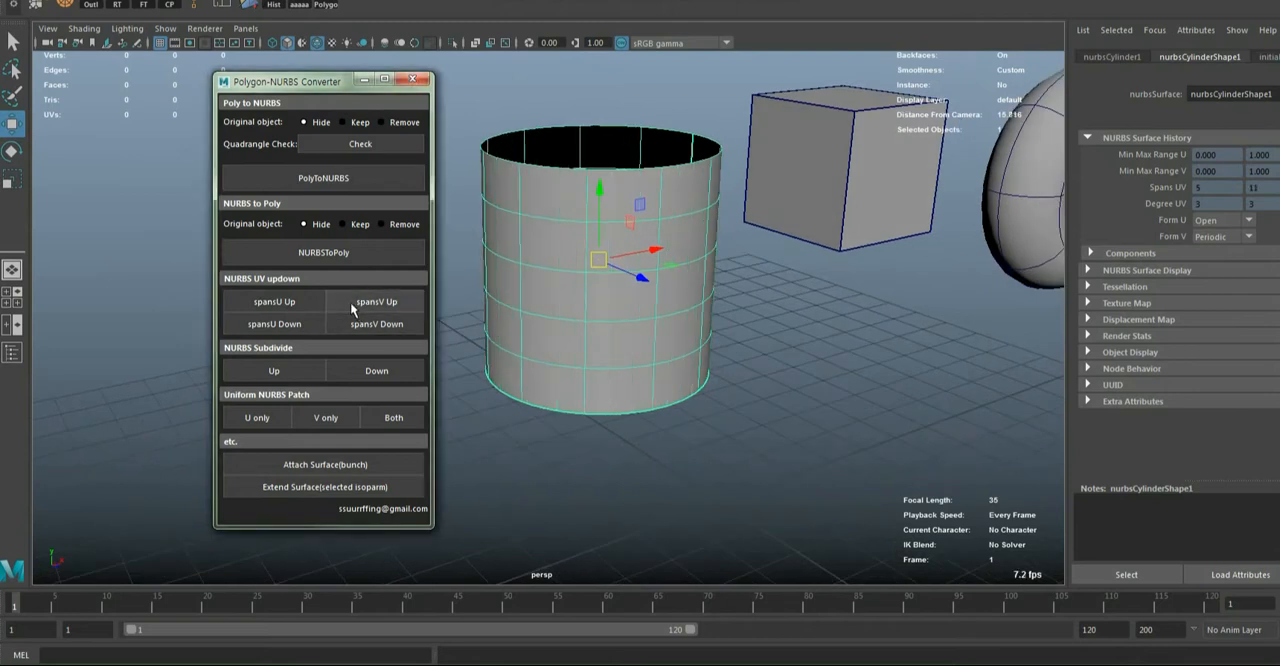
pyautogui.click(352, 305)
pyautogui.click(352, 305)
pyautogui.click(352, 307)
pyautogui.click(352, 307)
pyautogui.click(352, 310)
pyautogui.keyDown('alt'); pyautogui.moveTo(600, 355); pyautogui.dragTo(607, 328); pyautogui.keyUp('alt')
pyautogui.click(371, 302)
pyautogui.click(371, 302)
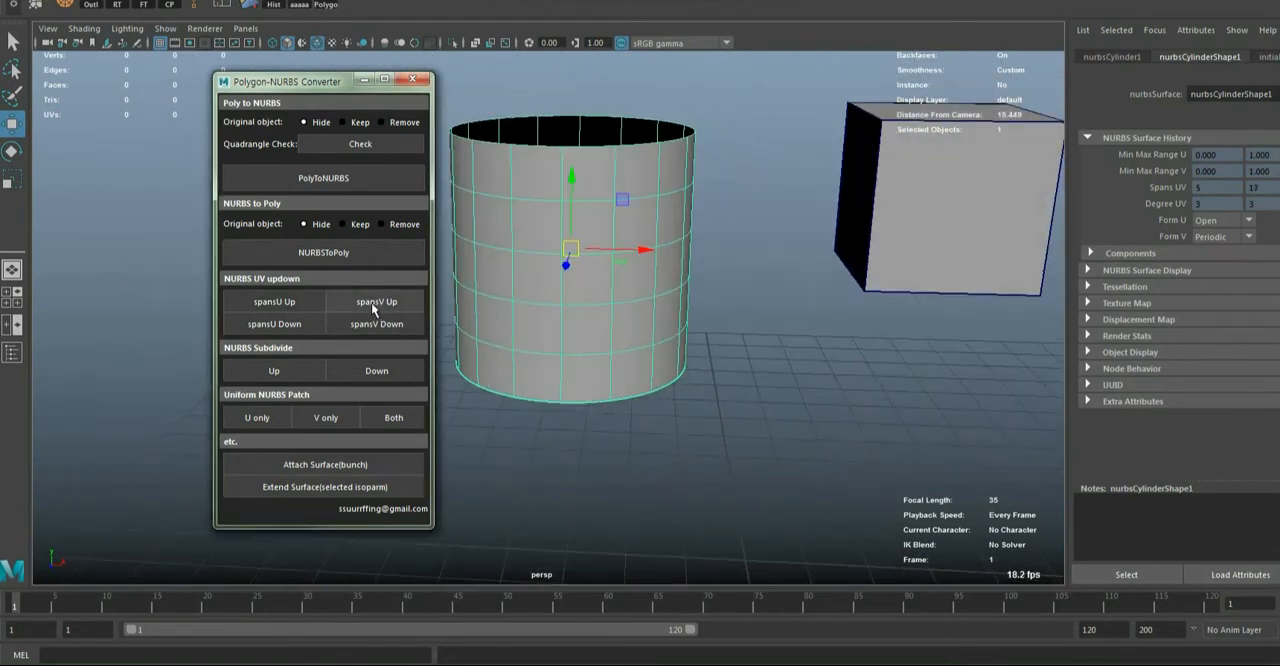
pyautogui.click(273, 301)
pyautogui.click(272, 300)
# Try increasing the U spans on only the cube's left face, and undo the change
pyautogui.click(896, 240)
pyautogui.scroll(-3, 897, 250)
pyautogui.keyDown('alt'); pyautogui.moveTo(897, 251); pyautogui.dragTo(780, 323, button='middle'); pyautogui.keyUp('alt')
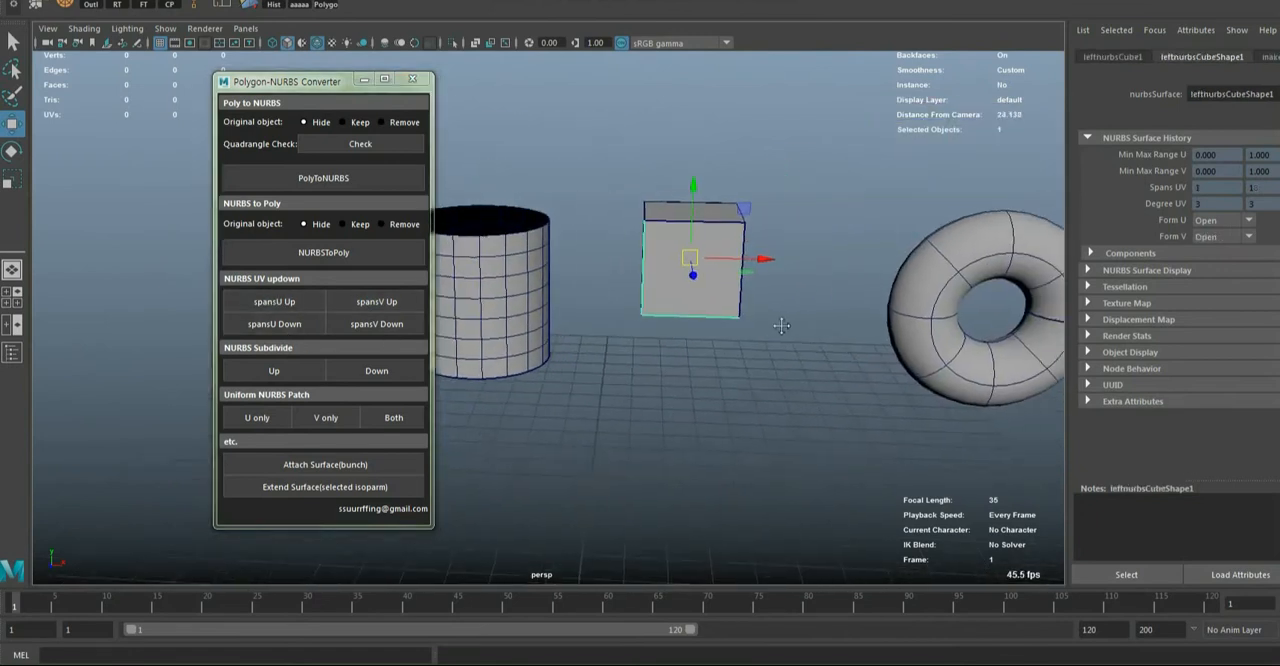
pyautogui.keyDown('alt'); pyautogui.moveTo(780, 323); pyautogui.dragTo(765, 320); pyautogui.keyUp('alt')
pyautogui.click(265, 306)
pyautogui.click(264, 305)
pyautogui.click(264, 305)
pyautogui.moveTo(791, 254)
pyautogui.keyDown('alt'); pyautogui.mouseDown()
pyautogui.moveTo(793, 337)
pyautogui.moveTo(789, 254)
pyautogui.mouseUp(); pyautogui.keyUp('alt')
pyautogui.hotkey('ctrl', 'z')
pyautogui.hotkey('ctrl', 'z')
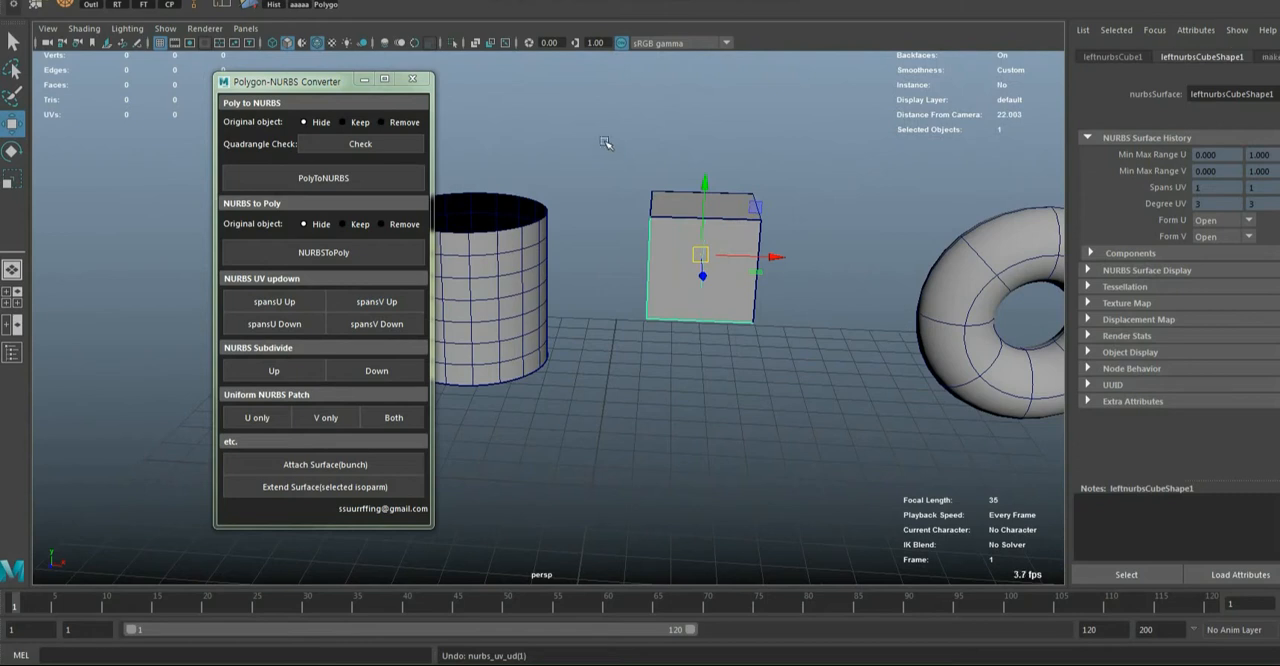
# Select all six faces of the cube and increase their U spans to 4 and V spans to 4
pyautogui.moveTo(605, 143); pyautogui.dragTo(710, 378)
pyautogui.click(290, 306)
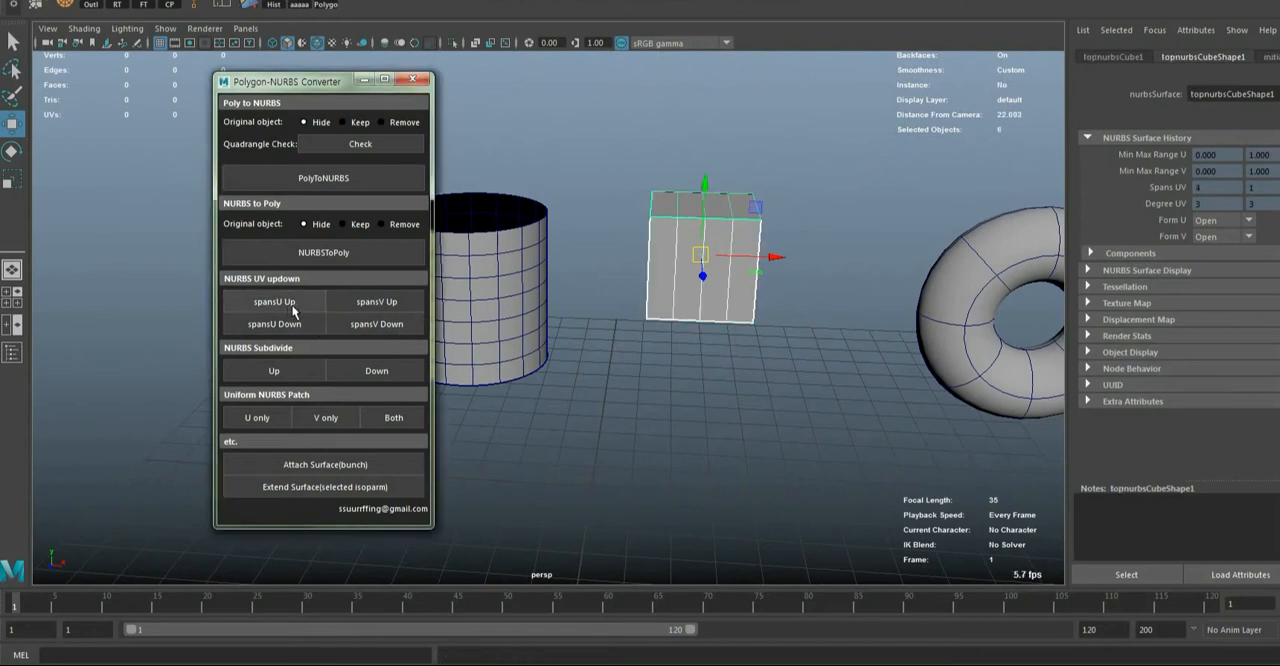
pyautogui.click(342, 302)
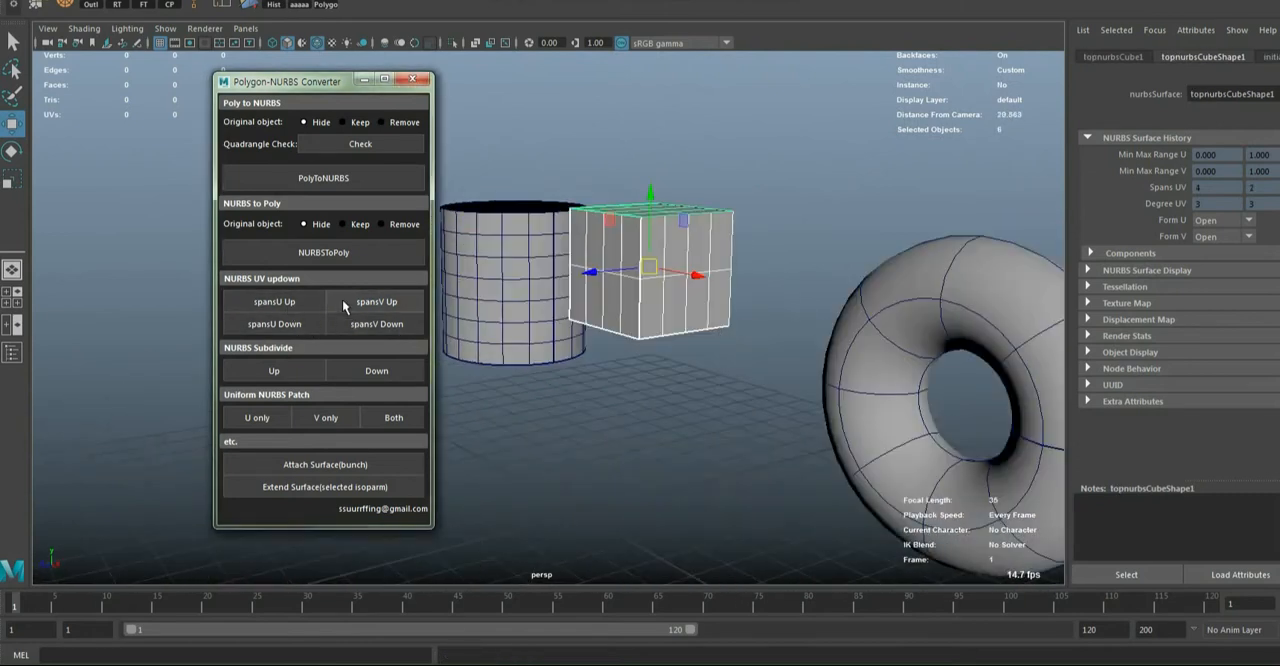
pyautogui.click(342, 302)
pyautogui.click(342, 302)
pyautogui.keyDown('alt'); pyautogui.moveTo(674, 328); pyautogui.dragTo(722, 318); pyautogui.keyUp('alt')
# Reduce the U and V spans of the cube's six faces to 1 each
pyautogui.click(259, 331)
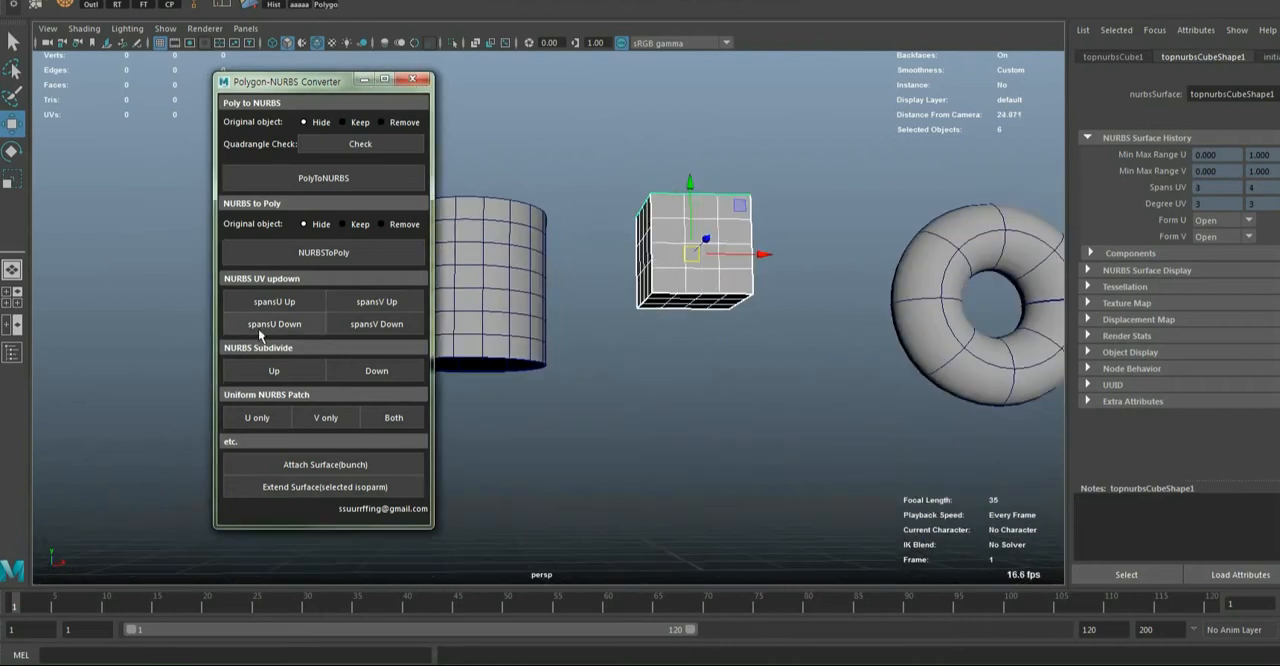
pyautogui.click(259, 330)
pyautogui.click(259, 330)
pyautogui.click(369, 327)
pyautogui.click(369, 327)
pyautogui.click(369, 327)
# Select the cylinder, reduce its V spans to 14 and lower its U spans
pyautogui.click(468, 322)
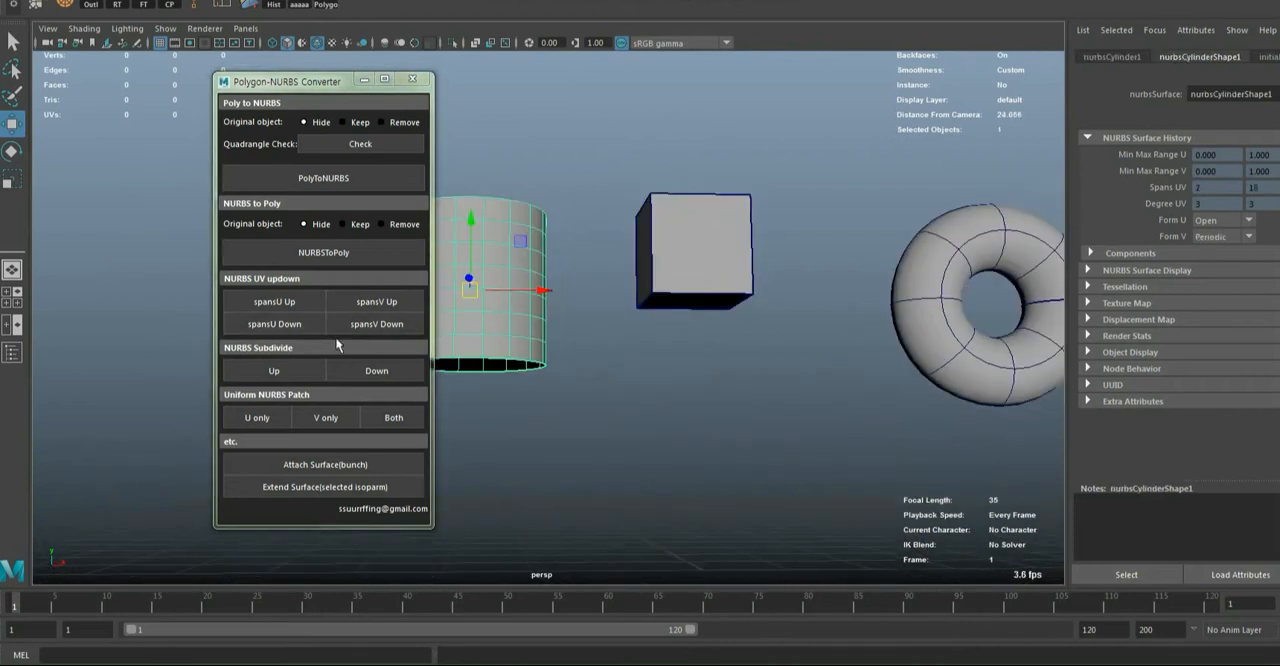
pyautogui.click(371, 323)
pyautogui.click(371, 323)
pyautogui.click(371, 323)
pyautogui.keyDown('alt'); pyautogui.moveTo(456, 348); pyautogui.dragTo(600, 351, button='middle'); pyautogui.keyUp('alt')
pyautogui.click(257, 330)
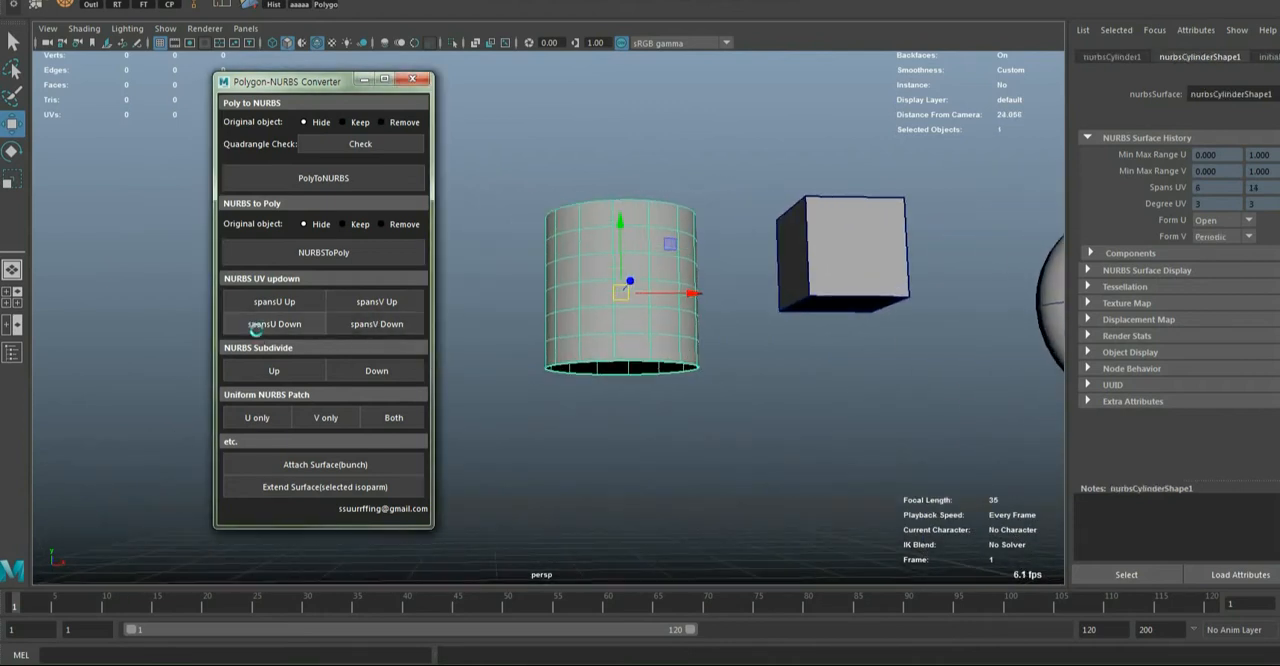
# Select the torus and step its spans up and down to reach 6 U spans and 10 V spans
pyautogui.keyDown('alt'); pyautogui.moveTo(779, 395); pyautogui.dragTo(580, 349, button='middle'); pyautogui.keyUp('alt')
pyautogui.click(919, 240)
pyautogui.press('f')
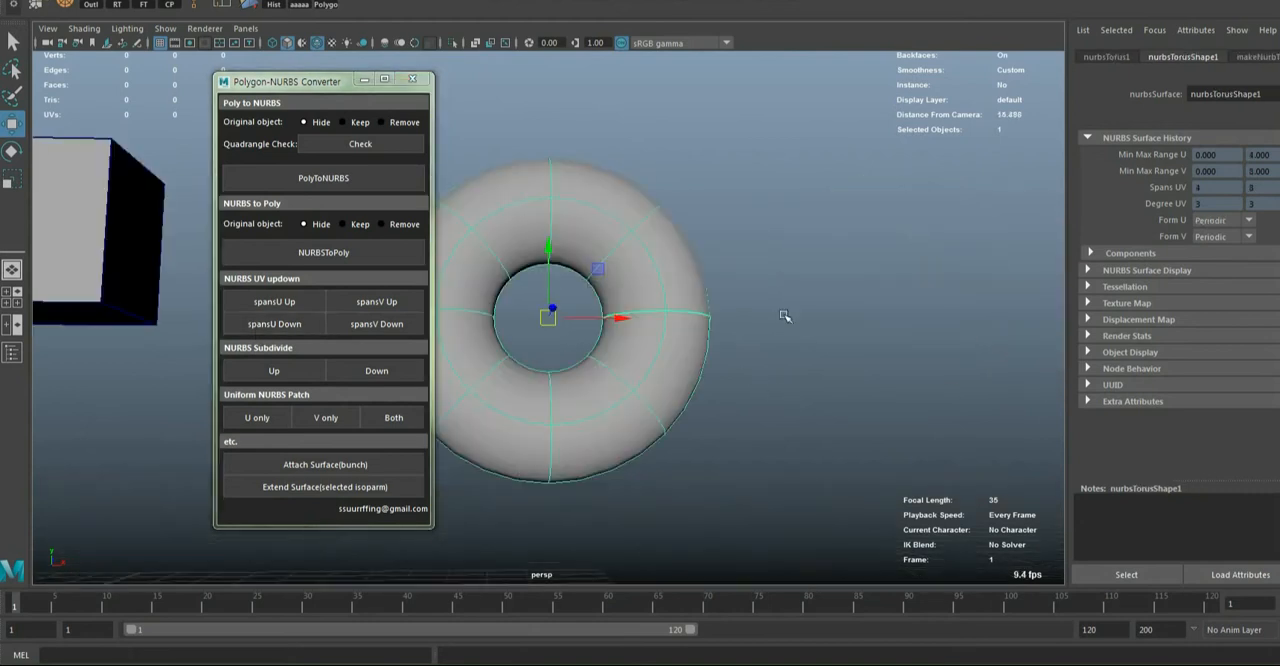
pyautogui.keyDown('alt'); pyautogui.moveTo(785, 316); pyautogui.dragTo(540, 420); pyautogui.keyUp('alt')
pyautogui.click(297, 299)
pyautogui.click(297, 299)
pyautogui.click(354, 296)
pyautogui.click(355, 296)
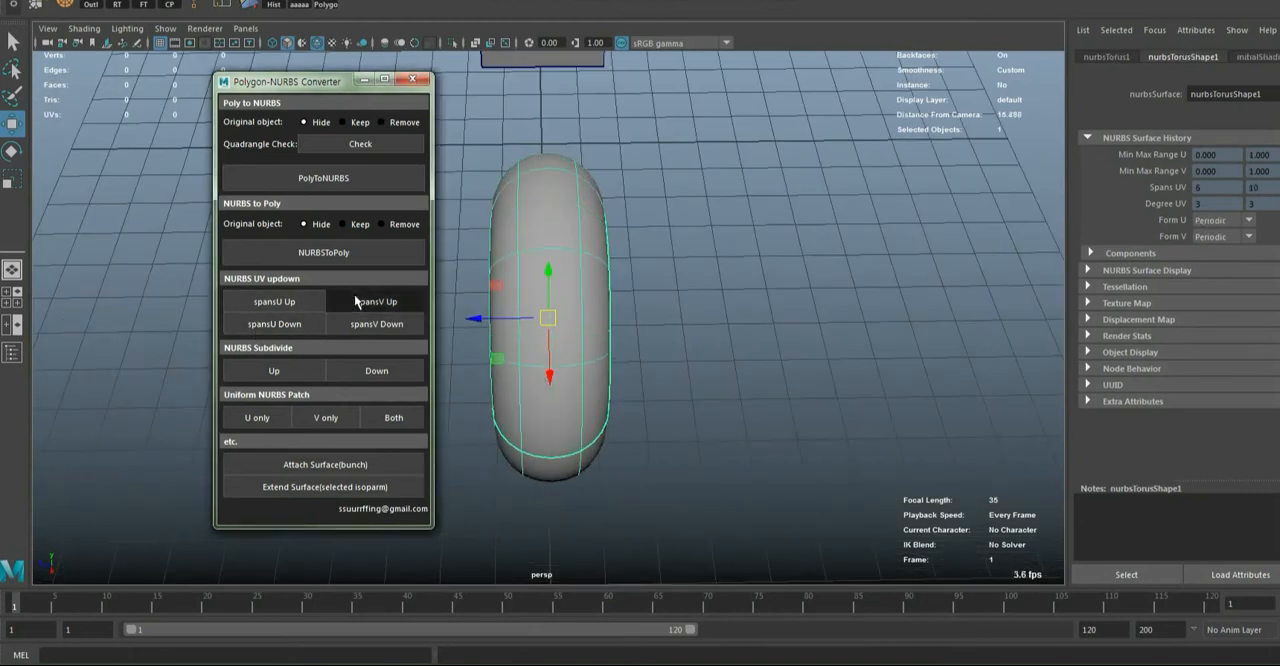
pyautogui.click(358, 325)
pyautogui.click(269, 326)
pyautogui.click(268, 311)
pyautogui.keyDown('alt'); pyautogui.moveTo(500, 400); pyautogui.dragTo(726, 340); pyautogui.keyUp('alt')
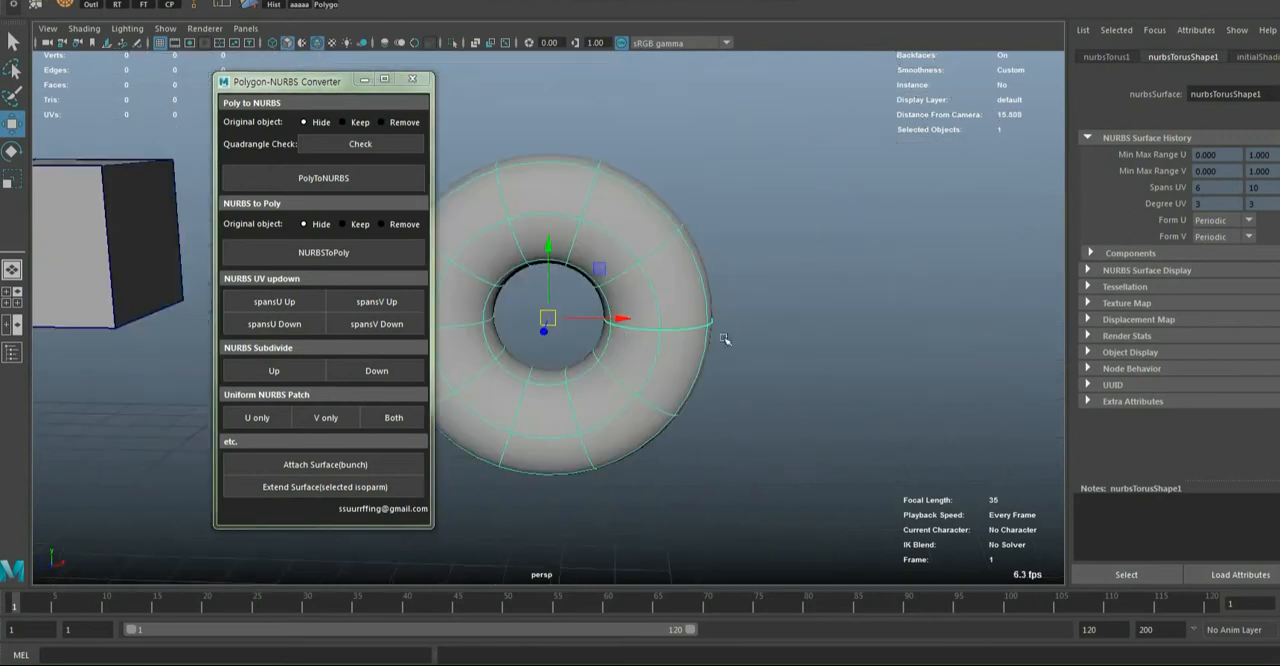
# Increase the torus to 12 U and 17 V spans, and reduce it to 11 U and 16 V spans
pyautogui.click(298, 305)
pyautogui.click(344, 301)
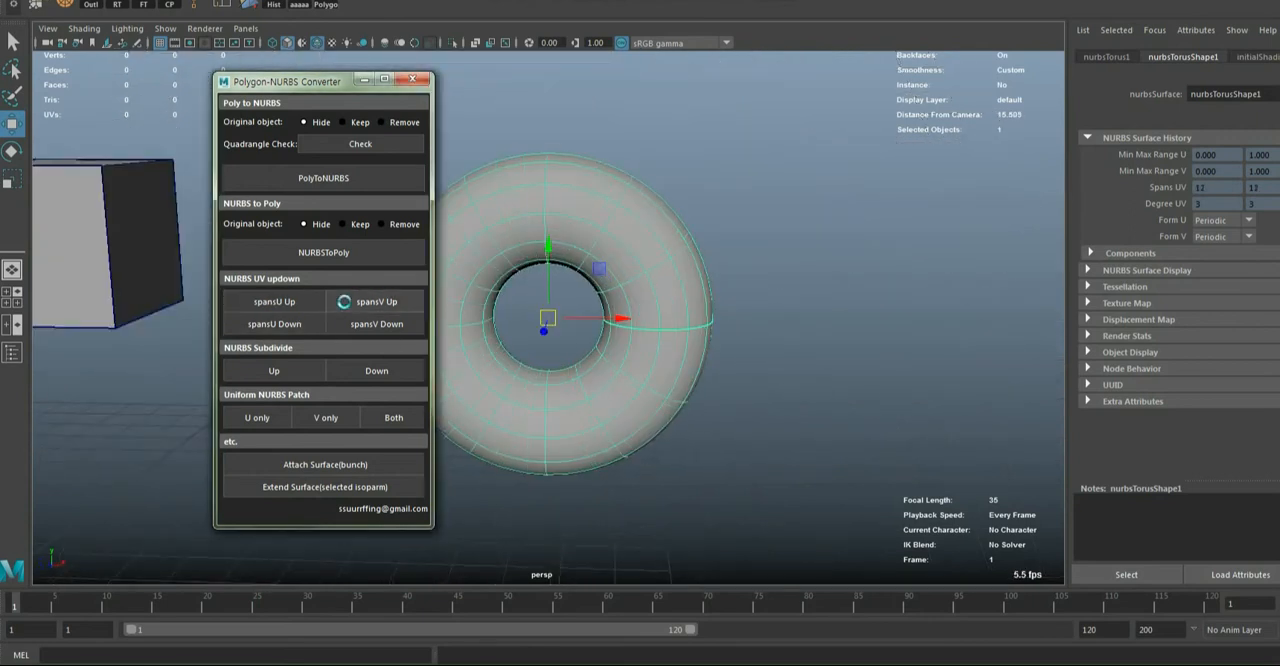
pyautogui.click(344, 301)
pyautogui.click(344, 301)
pyautogui.click(344, 301)
pyautogui.click(344, 301)
pyautogui.keyDown('alt'); pyautogui.moveTo(660, 397); pyautogui.dragTo(856, 383, button='middle'); pyautogui.keyUp('alt')
pyautogui.keyDown('alt'); pyautogui.moveTo(856, 383); pyautogui.dragTo(758, 362); pyautogui.keyUp('alt')
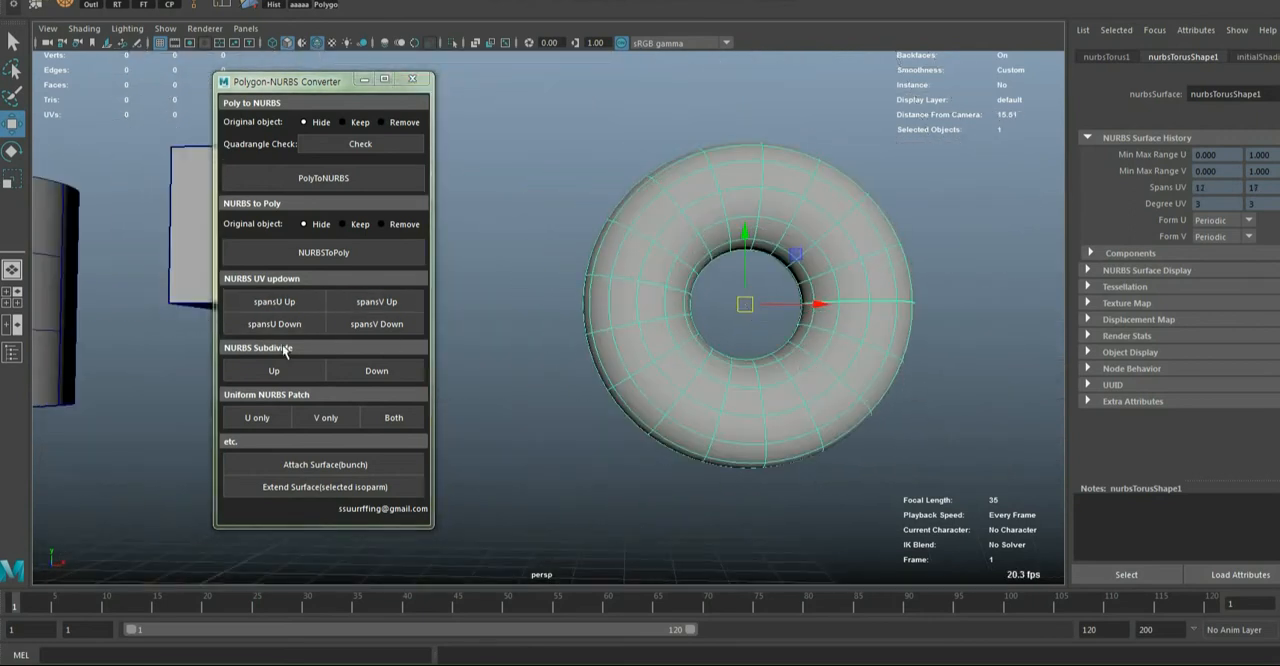
pyautogui.click(276, 322)
pyautogui.click(350, 323)
# Select all six faces of the NURBS cube and raise their spans to 4 U and 4 V each
pyautogui.keyDown('alt'); pyautogui.moveTo(850, 360); pyautogui.dragTo(693, 401, button='right'); pyautogui.keyUp('alt')
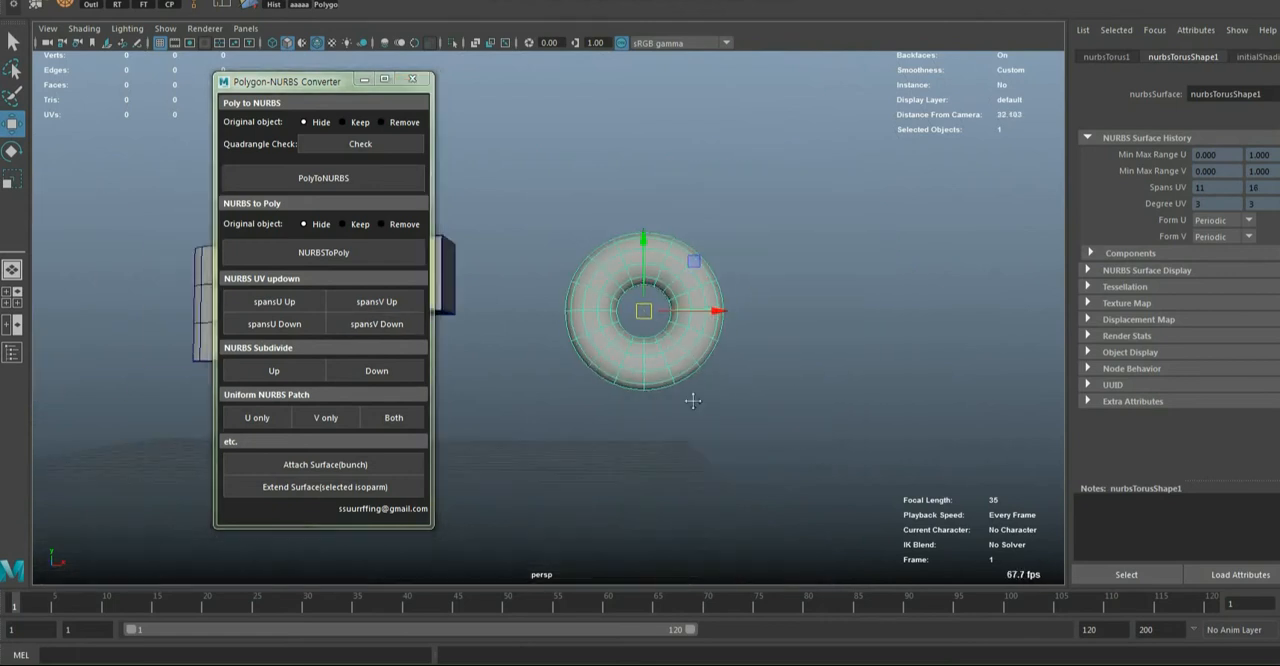
pyautogui.keyDown('alt'); pyautogui.moveTo(693, 401); pyautogui.dragTo(918, 401, button='middle'); pyautogui.keyUp('alt')
pyautogui.moveTo(579, 209); pyautogui.dragTo(733, 402)
pyautogui.click(251, 305)
pyautogui.click(251, 305)
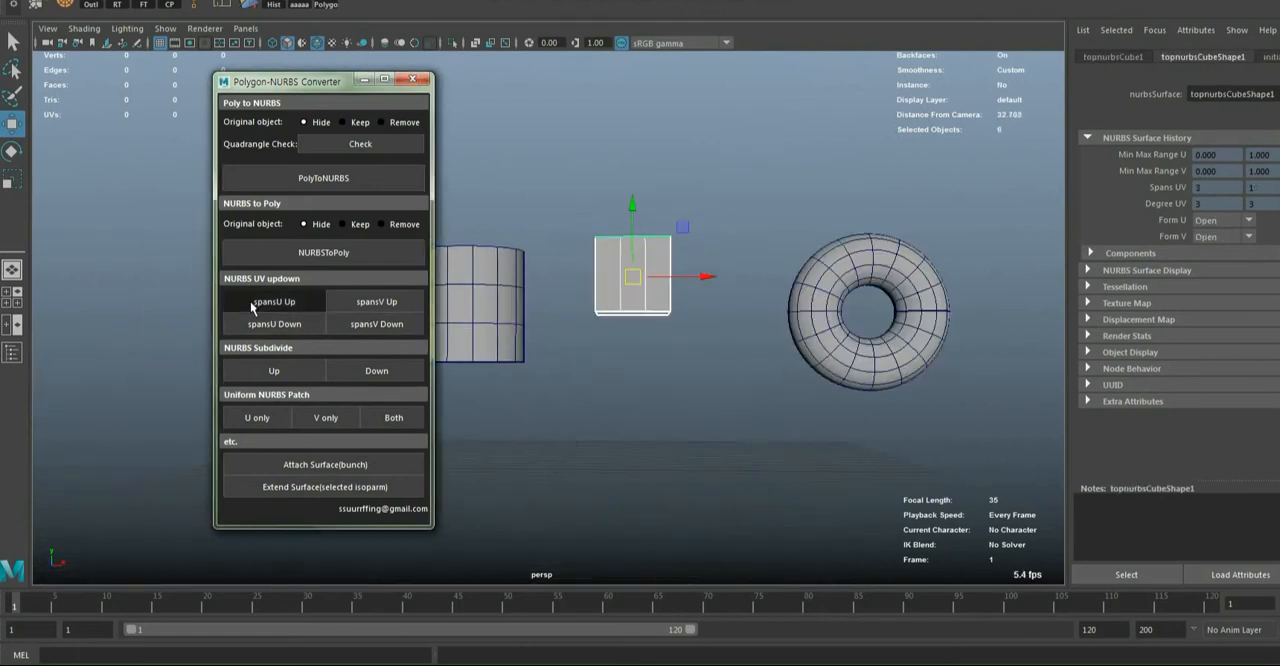
pyautogui.click(252, 307)
pyautogui.click(361, 303)
pyautogui.click(361, 303)
pyautogui.click(361, 303)
pyautogui.keyDown('alt'); pyautogui.moveTo(585, 352); pyautogui.dragTo(687, 350, button='middle'); pyautogui.keyUp('alt')
pyautogui.moveTo(687, 350)
pyautogui.keyDown('alt'); pyautogui.mouseDown()
pyautogui.moveTo(695, 411)
pyautogui.moveTo(670, 358)
pyautogui.mouseUp(); pyautogui.keyUp('alt')
pyautogui.moveTo(670, 358)
pyautogui.keyDown('alt'); pyautogui.mouseDown(button='middle')
pyautogui.moveTo(651, 337)
pyautogui.moveTo(683, 368)
pyautogui.mouseUp(button='middle'); pyautogui.keyUp('alt')
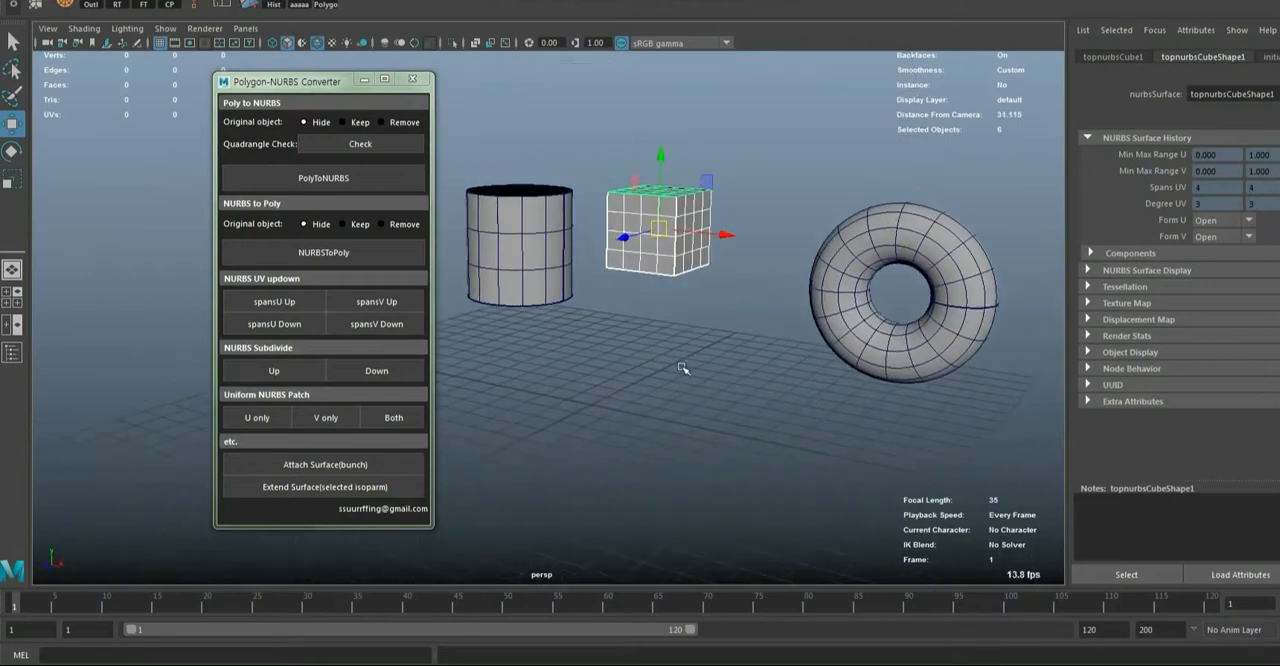
pyautogui.keyDown('alt'); pyautogui.moveTo(683, 368); pyautogui.dragTo(661, 371); pyautogui.keyUp('alt')
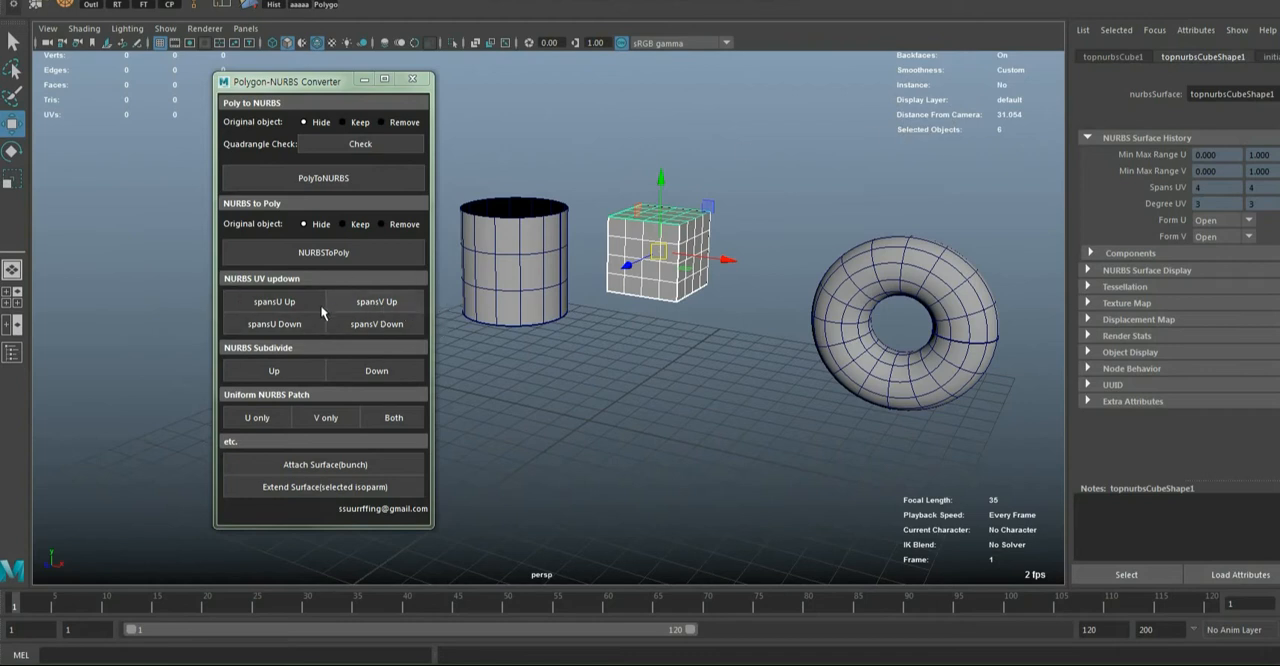
# Examine the cylinder's span layout from several angles, with and without it selected
pyautogui.keyDown('alt'); pyautogui.moveTo(589, 389); pyautogui.dragTo(500, 374); pyautogui.keyUp('alt')
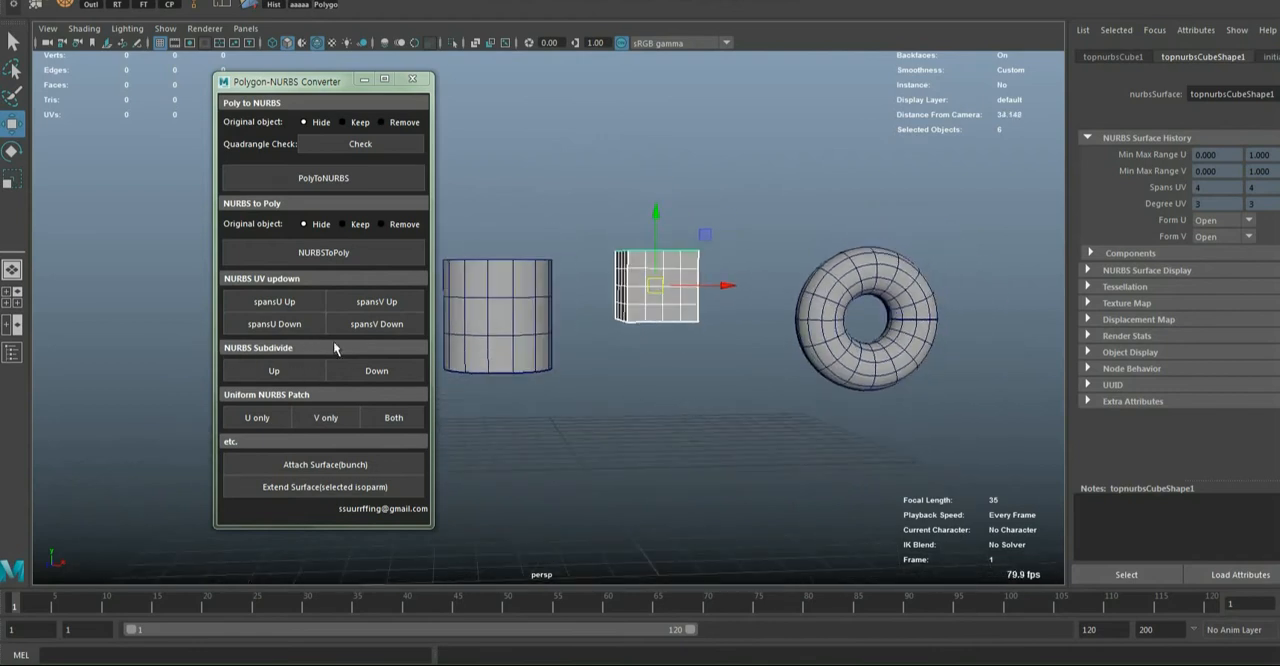
pyautogui.keyDown('alt'); pyautogui.moveTo(727, 369); pyautogui.dragTo(812, 387, button='middle'); pyautogui.keyUp('alt')
pyautogui.scroll(5, 760, 400)
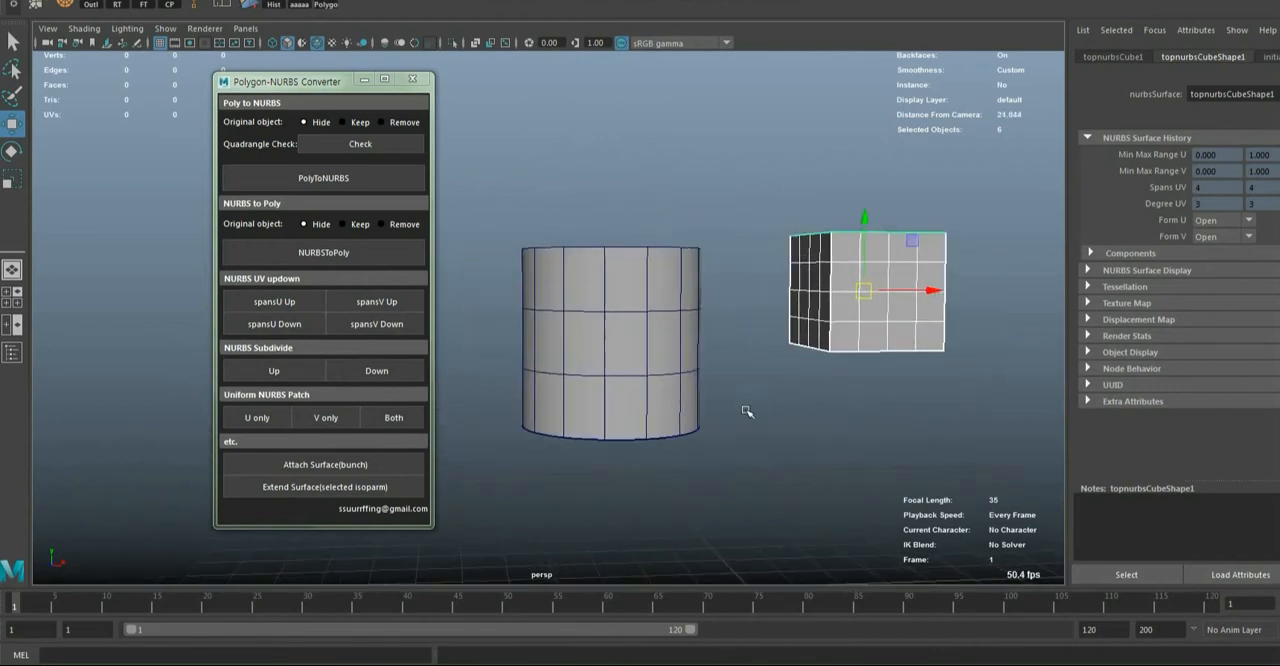
pyautogui.keyDown('alt'); pyautogui.moveTo(746, 409); pyautogui.dragTo(625, 387); pyautogui.keyUp('alt')
pyautogui.keyDown('alt'); pyautogui.moveTo(625, 387); pyautogui.dragTo(612, 371, button='middle'); pyautogui.keyUp('alt')
pyautogui.click(606, 338)
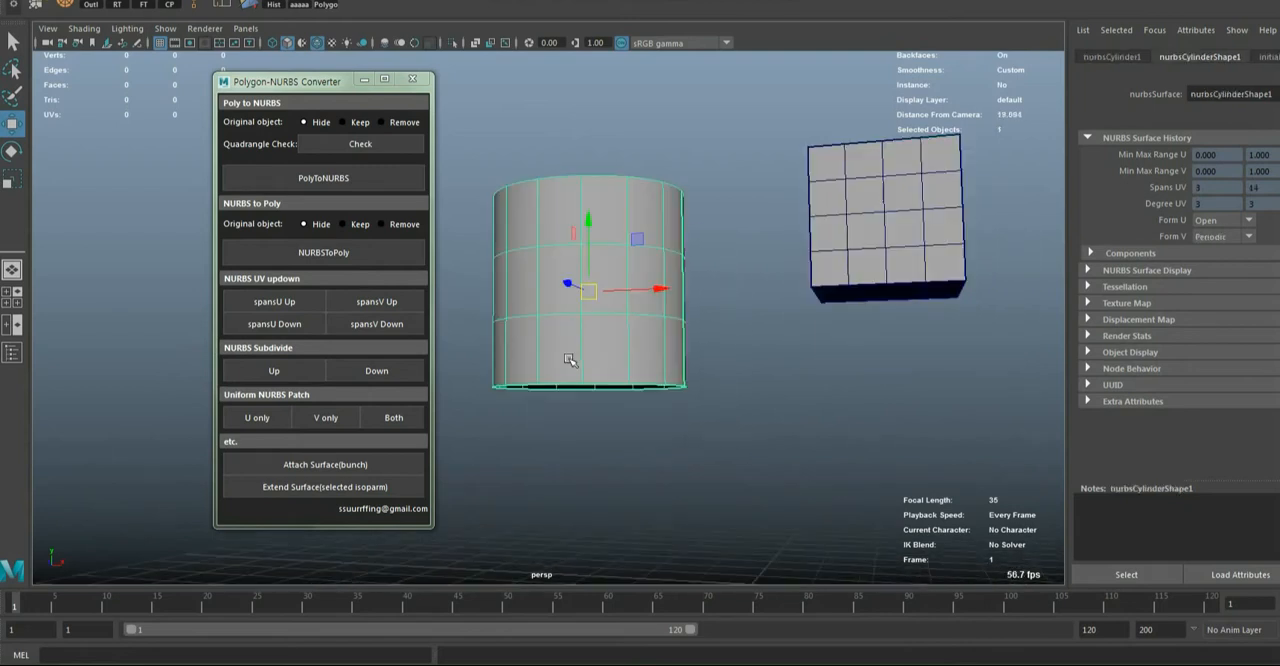
pyautogui.keyDown('alt'); pyautogui.moveTo(563, 368); pyautogui.dragTo(577, 418); pyautogui.keyUp('alt')
pyautogui.click(692, 467)
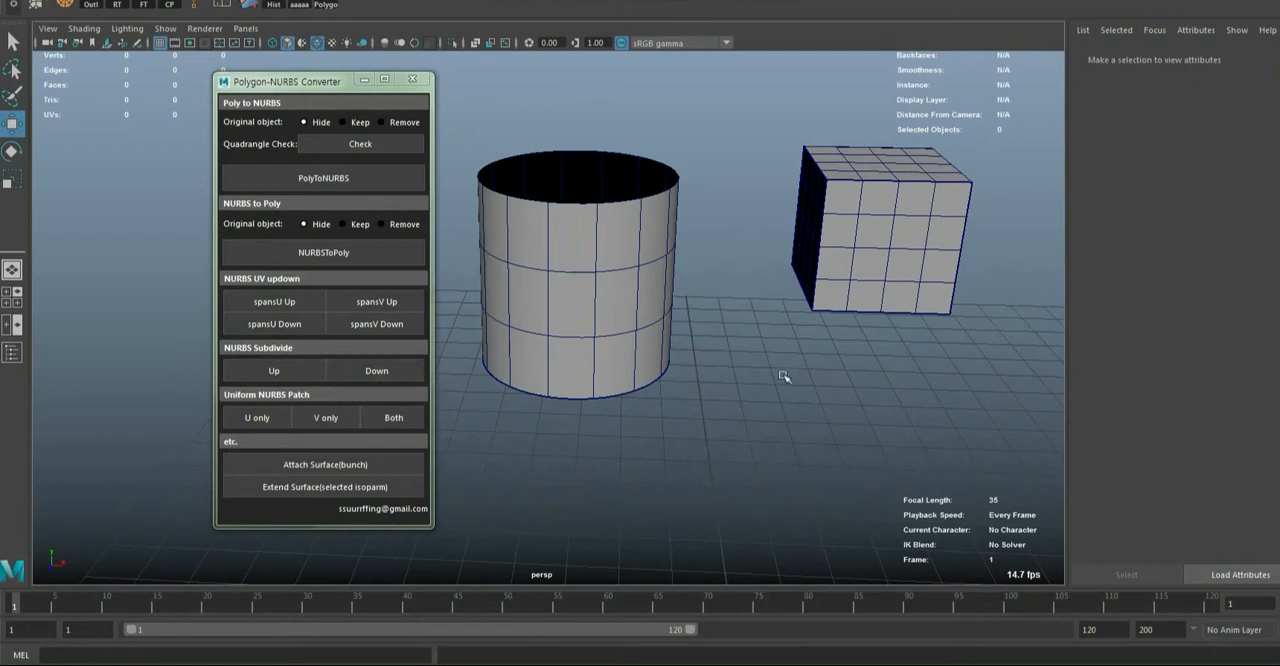
pyautogui.click(630, 327)
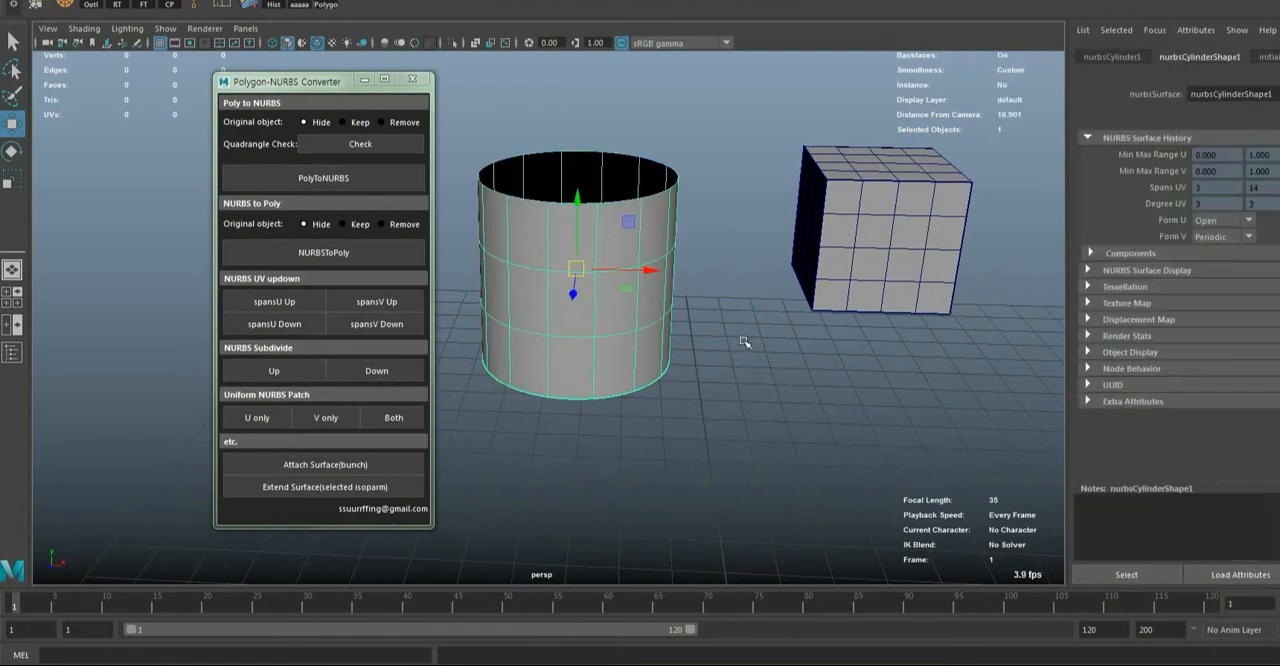
pyautogui.click(745, 342)
pyautogui.keyDown('alt'); pyautogui.moveTo(677, 417); pyautogui.dragTo(632, 372); pyautogui.keyUp('alt')
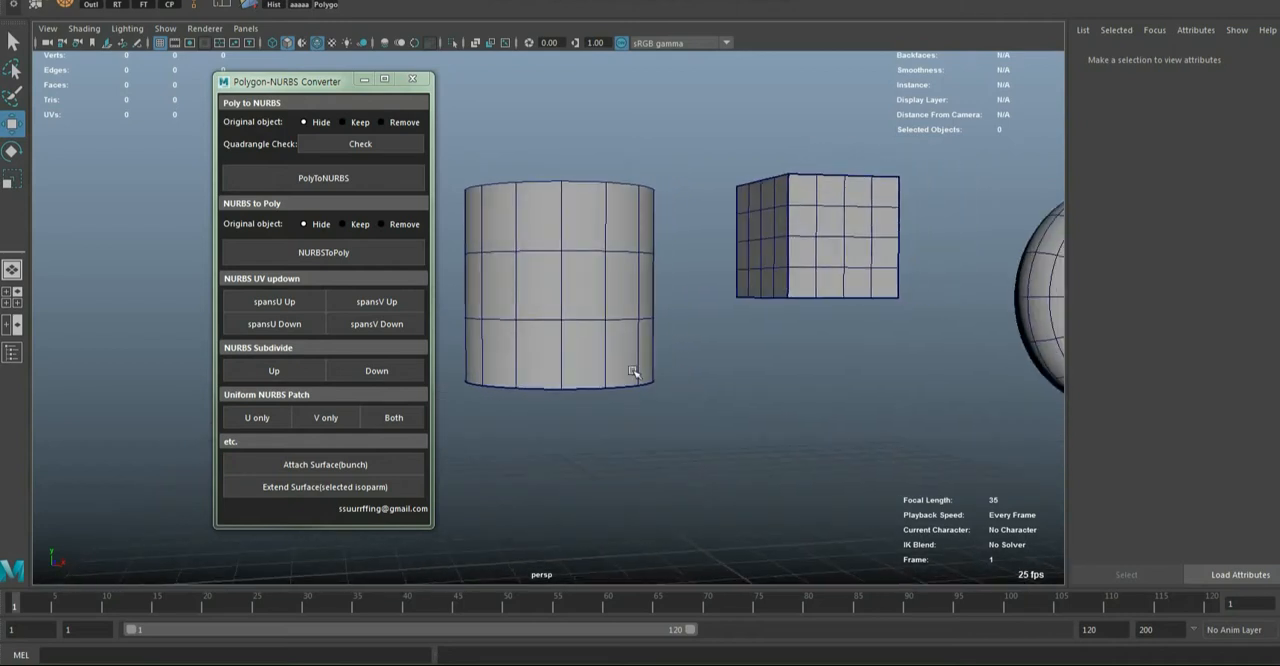
# Select the cylinder and subdivide it up to 12 U and 56 V spans
pyautogui.click(596, 321)
pyautogui.keyDown('alt'); pyautogui.moveTo(597, 339); pyautogui.dragTo(622, 342, button='middle'); pyautogui.keyUp('alt')
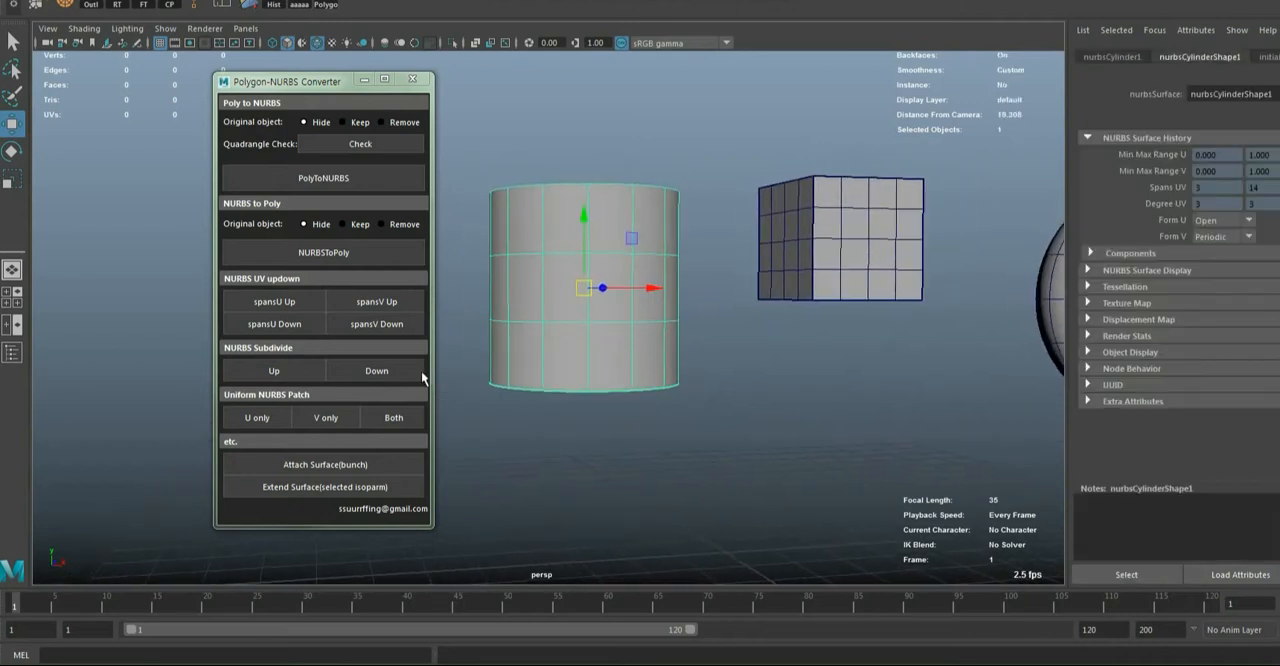
pyautogui.click(280, 376)
pyautogui.click(277, 372)
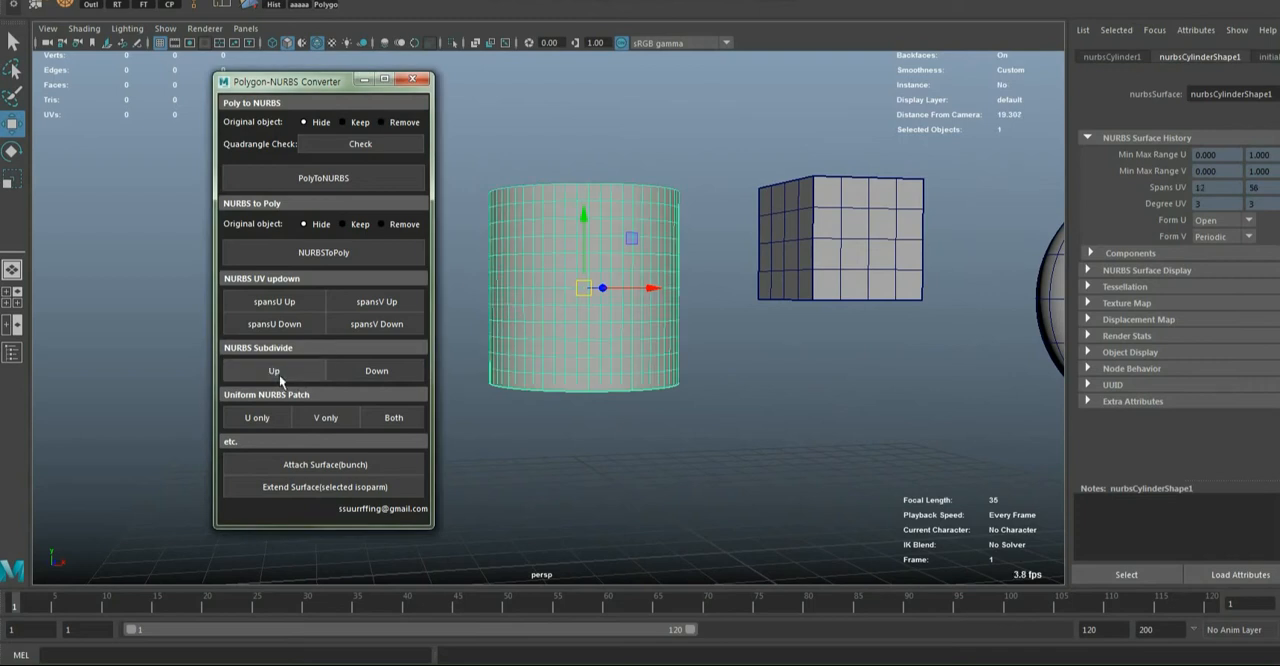
# Subdivide the cylinder down through 14 V spans and back up to 8 U and 56 V spans
pyautogui.click(344, 370)
pyautogui.click(348, 370)
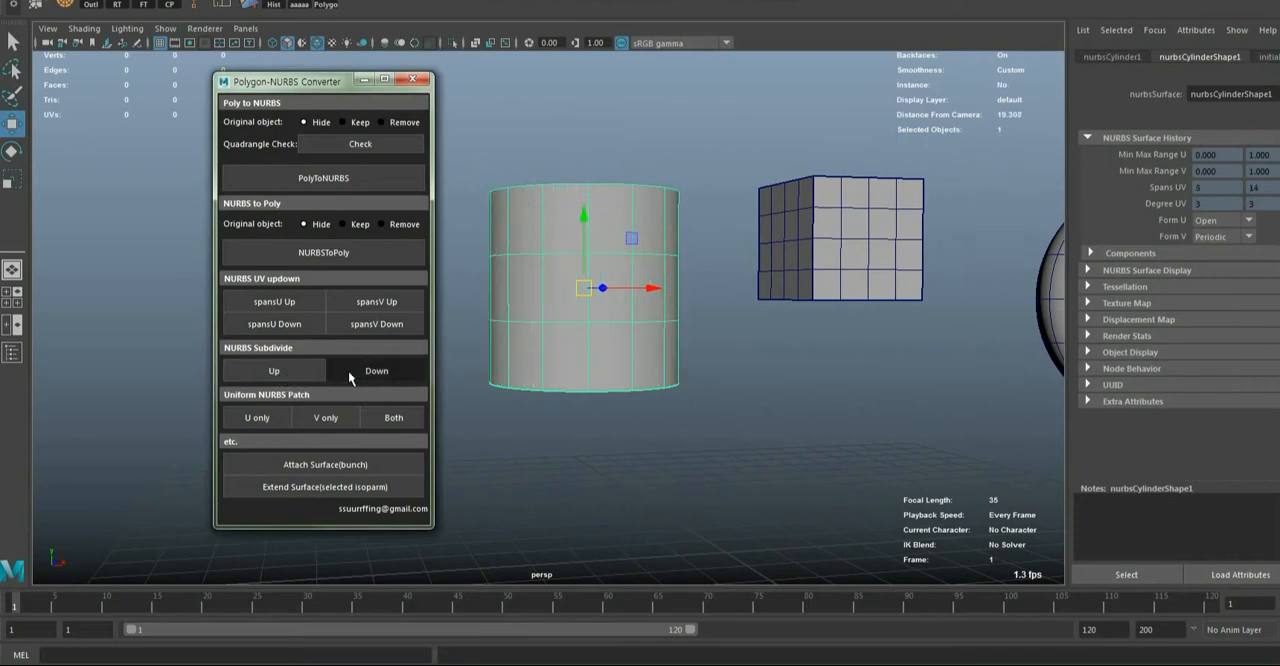
pyautogui.click(348, 370)
pyautogui.click(295, 374)
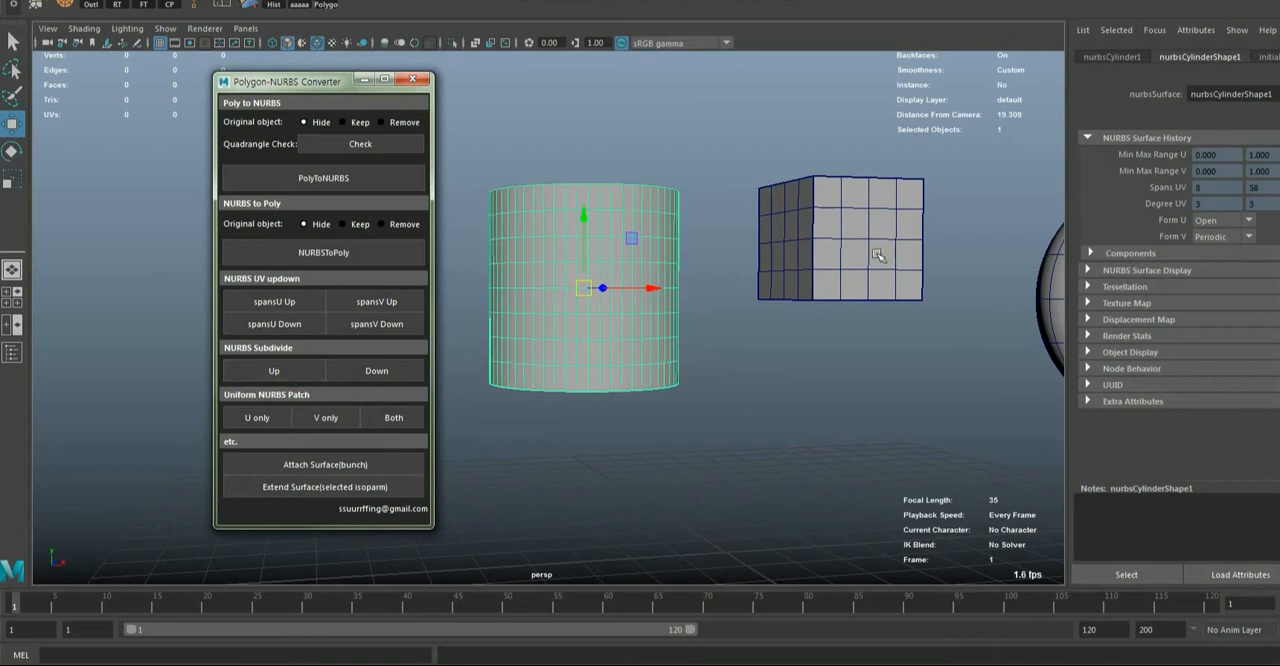
# Select only the cube's leftnurbsCube1 face and subdivide it up to 16 U and 16 V spans
pyautogui.click(876, 256)
pyautogui.click(280, 371)
pyautogui.press('f')
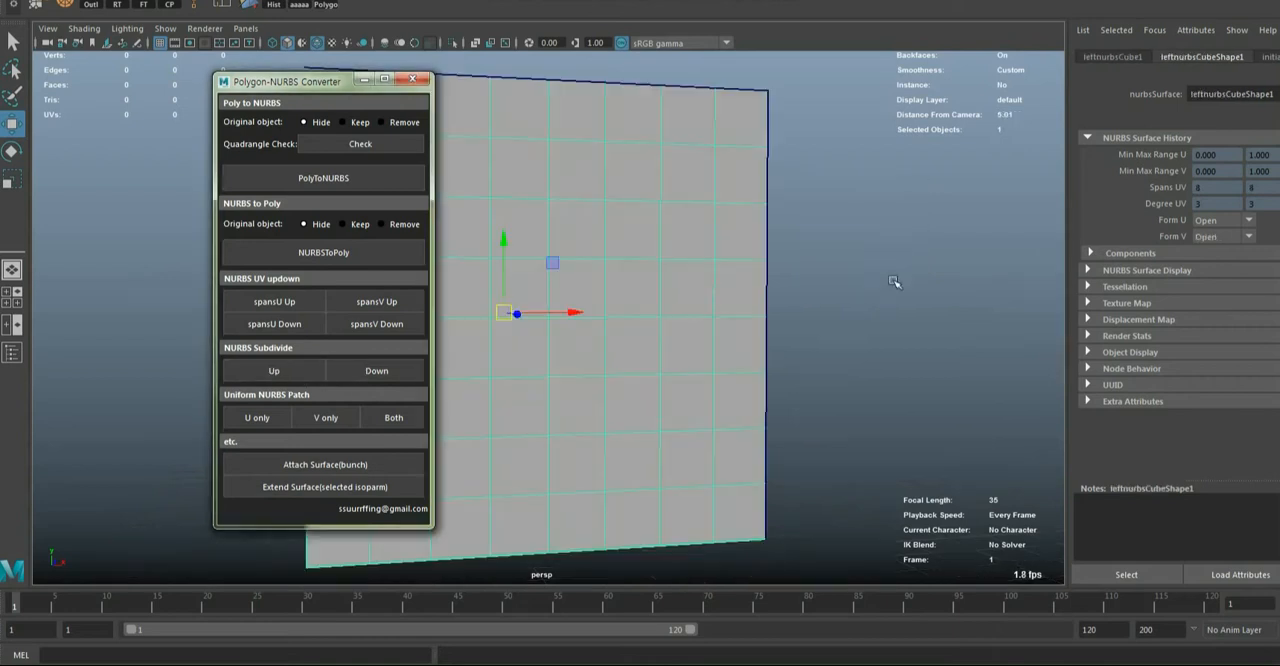
pyautogui.scroll(-3, 723, 355)
pyautogui.click(277, 371)
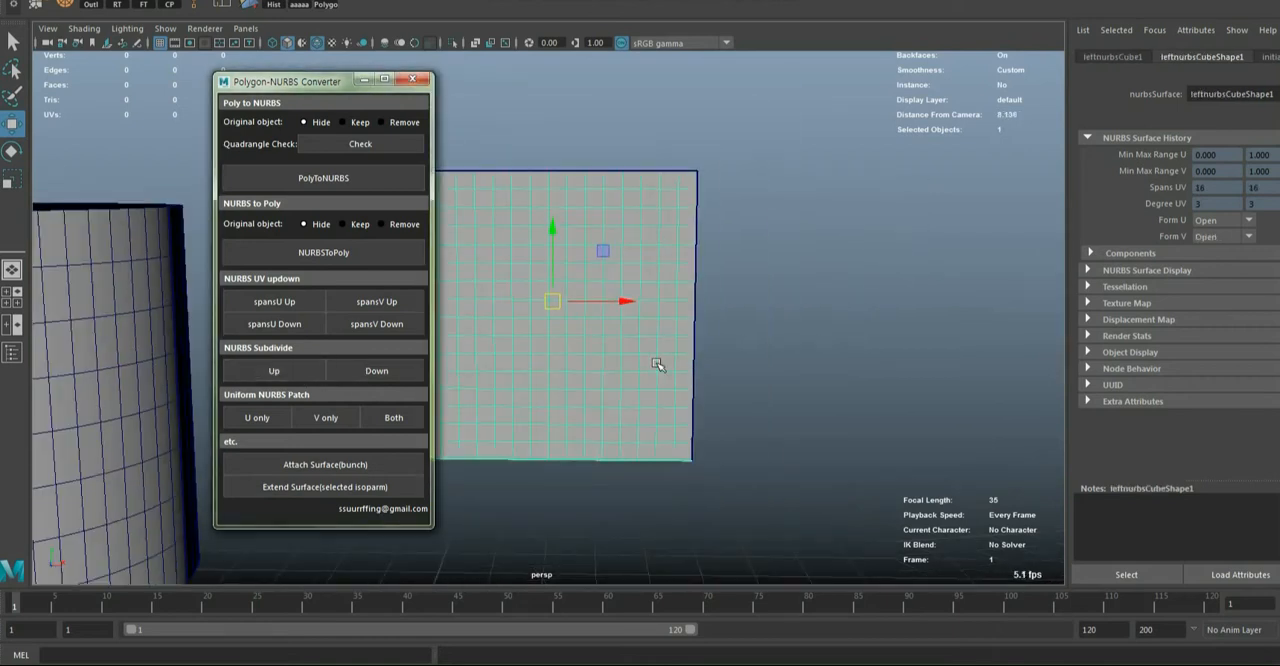
# Select all six cube faces and subdivide them up twice, bringing the top face to 16 U and 16 V spans
pyautogui.keyDown('alt'); pyautogui.moveTo(657, 363); pyautogui.dragTo(682, 444); pyautogui.keyUp('alt')
pyautogui.scroll(-5, 677, 341)
pyautogui.moveTo(495, 167); pyautogui.dragTo(646, 346)
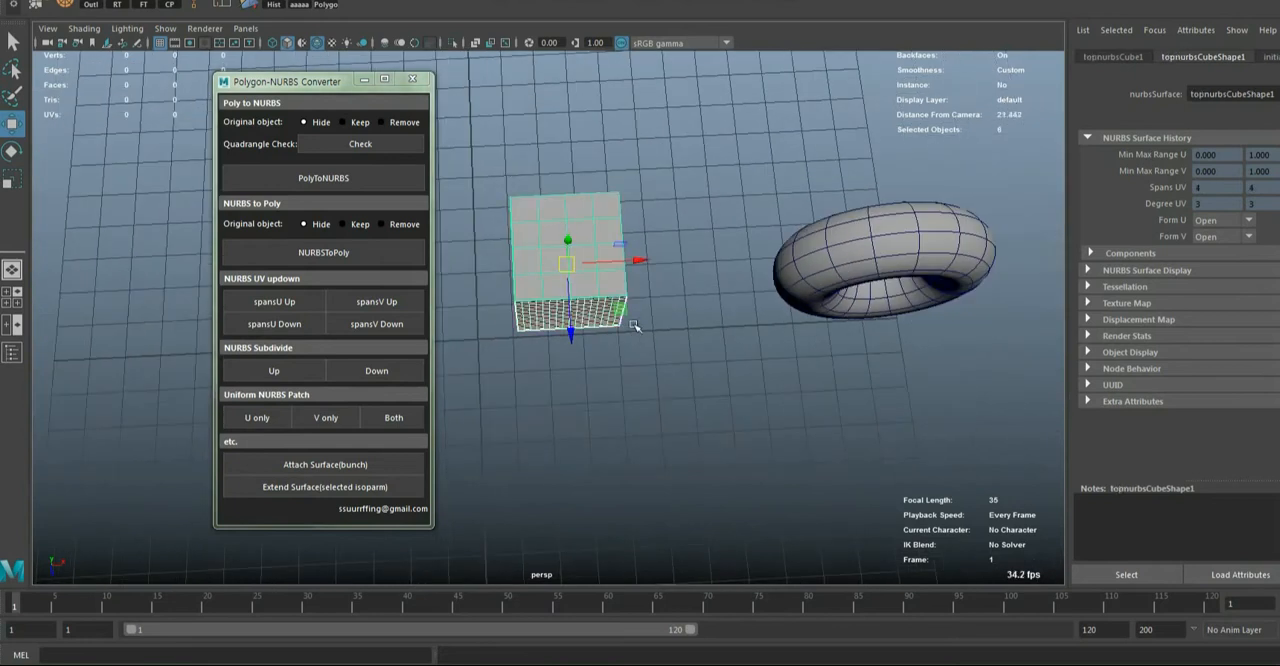
pyautogui.scroll(2, 634, 323)
pyautogui.click(258, 367)
pyautogui.click(268, 369)
pyautogui.keyDown('alt'); pyautogui.moveTo(668, 400); pyautogui.dragTo(676, 305); pyautogui.keyUp('alt')
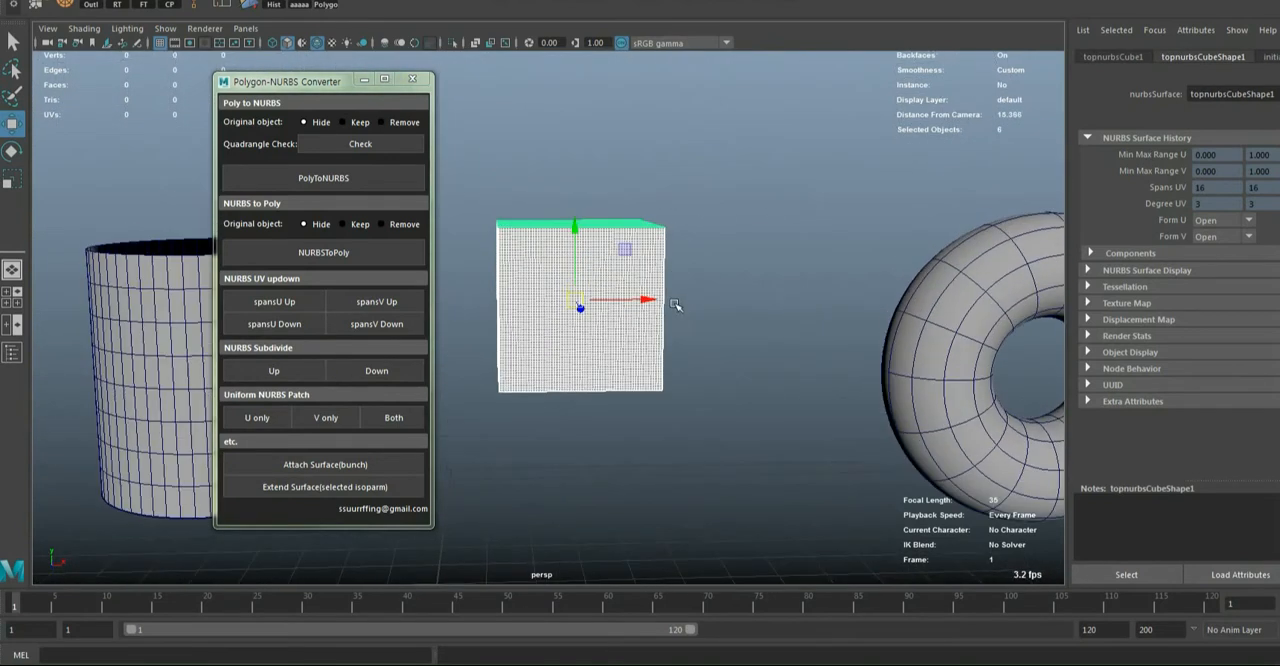
# Select the cube's leftnurbsCube1 face alone and subdivide it down to 8 U and 8 V spans
pyautogui.click(627, 342)
pyautogui.click(389, 377)
pyautogui.click(388, 377)
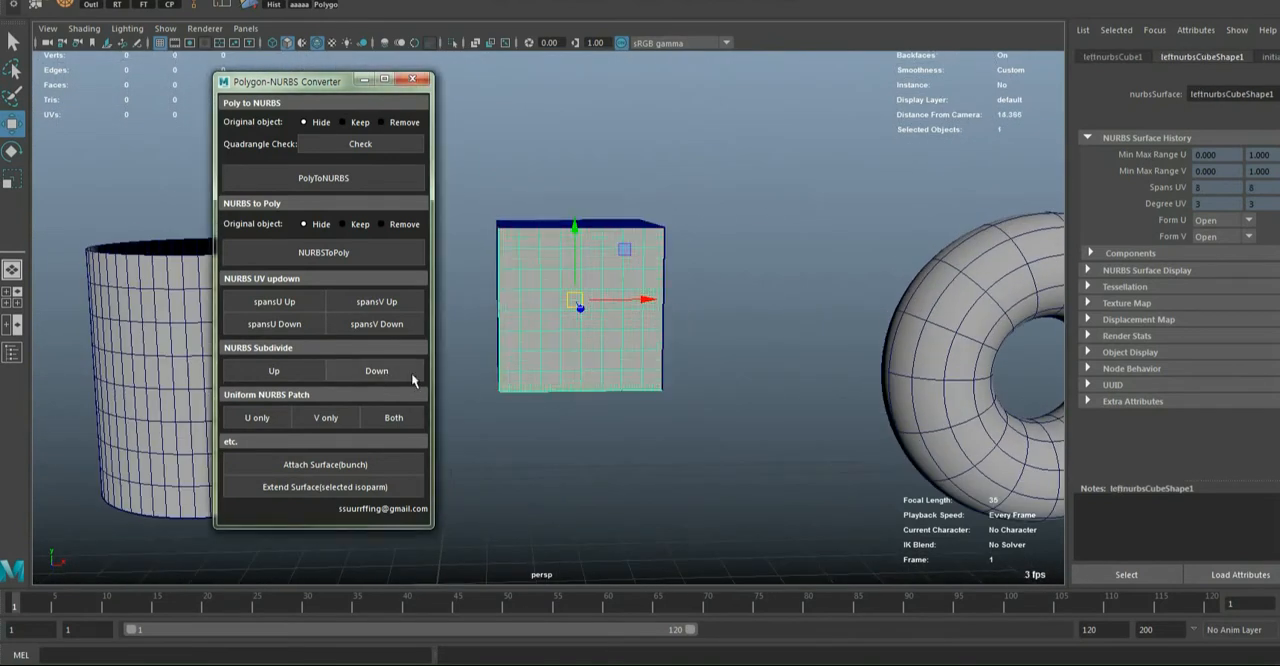
# Select the torus, subdivide it up to 22 U and 32 V spans, and back down to 5 U and 8 V spans
pyautogui.click(902, 380)
pyautogui.press('f')
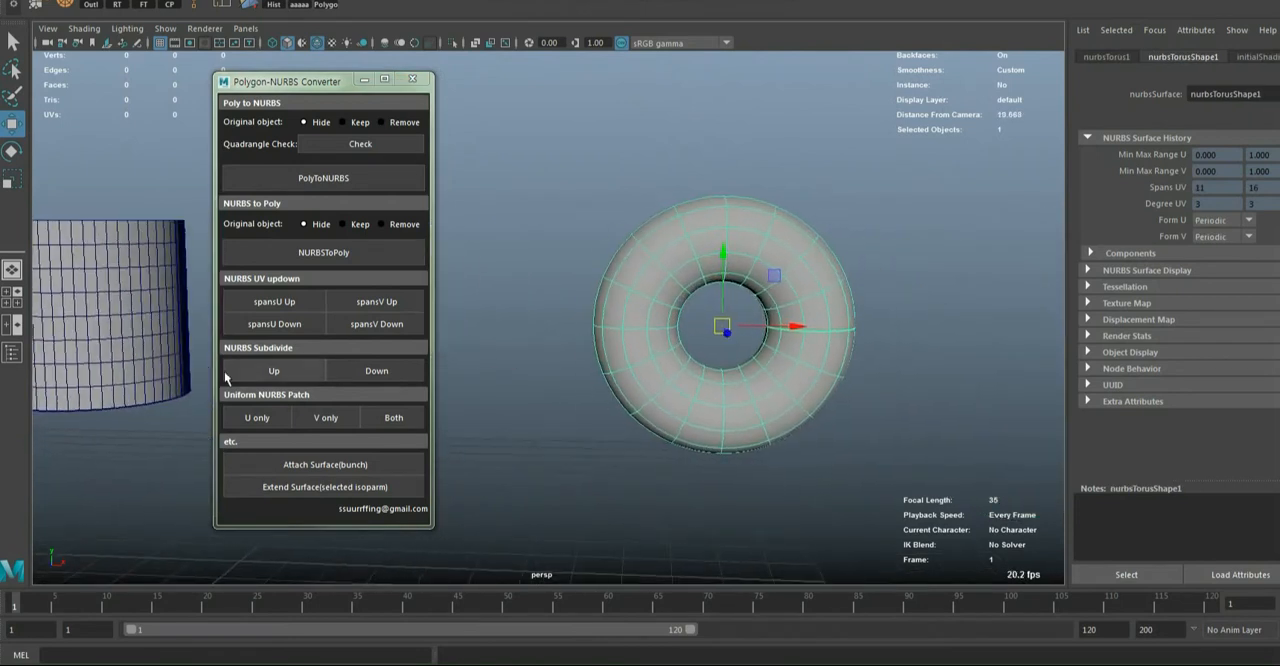
pyautogui.click(262, 370)
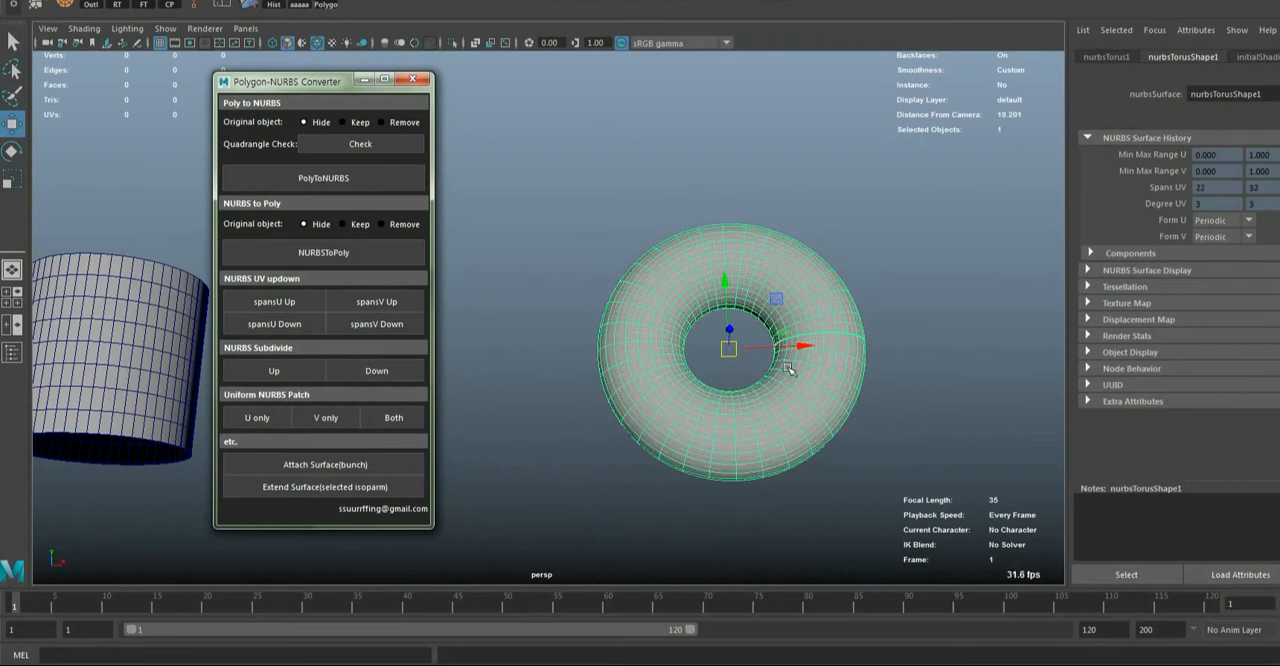
pyautogui.keyDown('alt'); pyautogui.moveTo(791, 369); pyautogui.dragTo(650, 412); pyautogui.keyUp('alt')
pyautogui.click(393, 373)
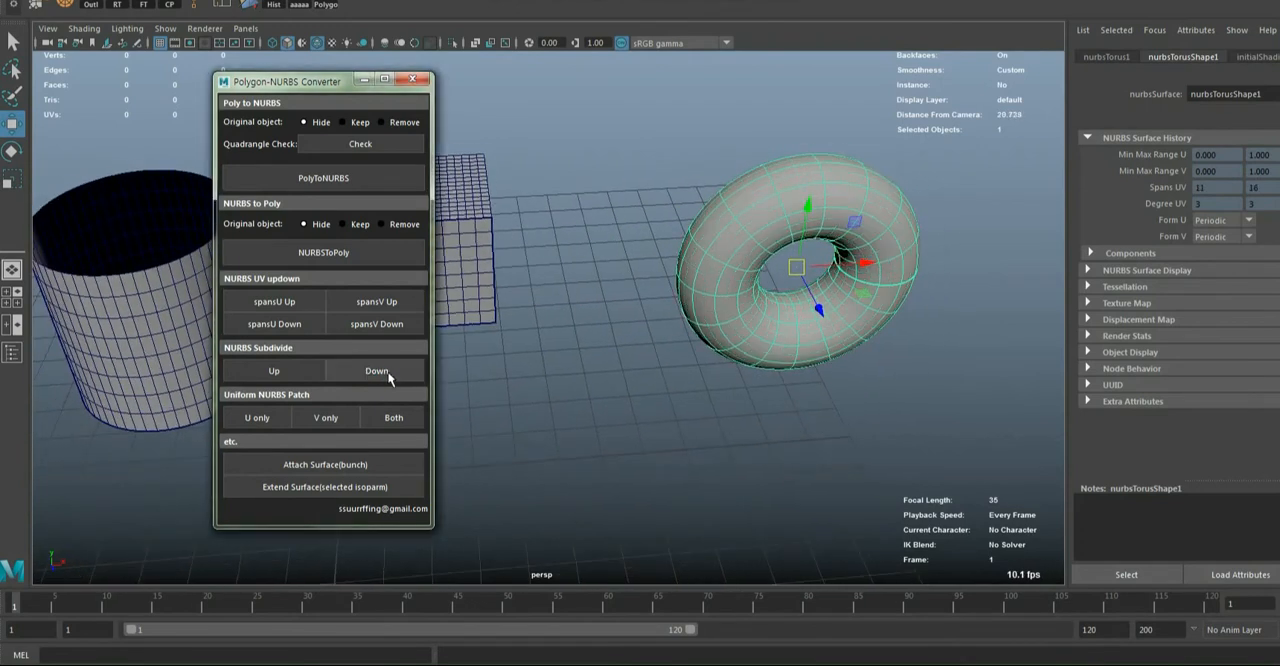
pyautogui.click(390, 378)
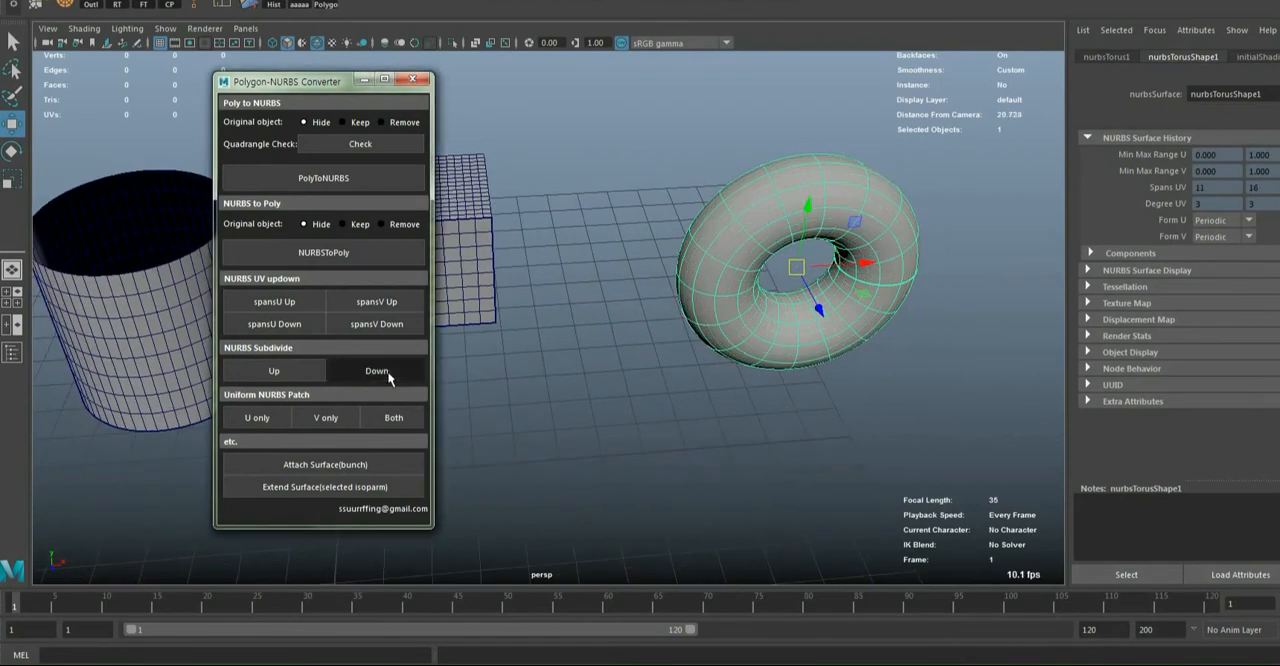
pyautogui.keyDown('alt'); pyautogui.moveTo(894, 369); pyautogui.dragTo(727, 402); pyautogui.keyUp('alt')
pyautogui.keyDown('alt'); pyautogui.moveTo(727, 402); pyautogui.dragTo(920, 404, button='middle'); pyautogui.keyUp('alt')
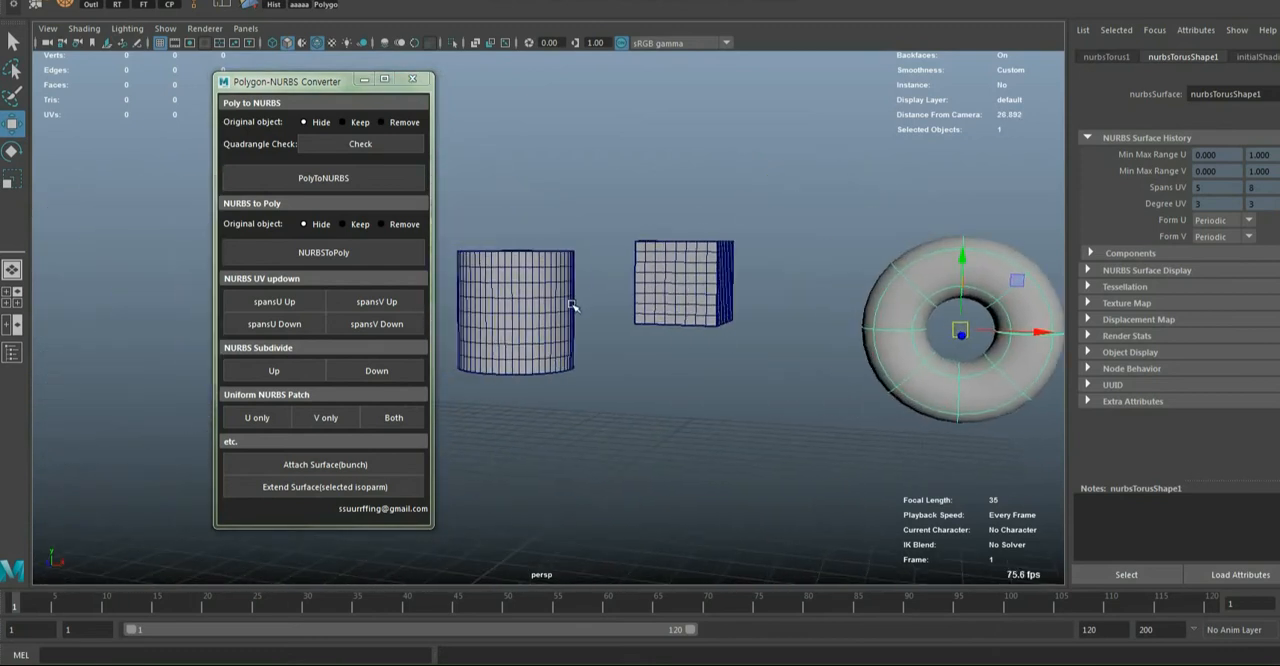
# Subdivide the cube's leftnurbsCube1 face down to 2 U and 2 V spans
pyautogui.click(687, 300)
pyautogui.click(370, 376)
pyautogui.click(370, 376)
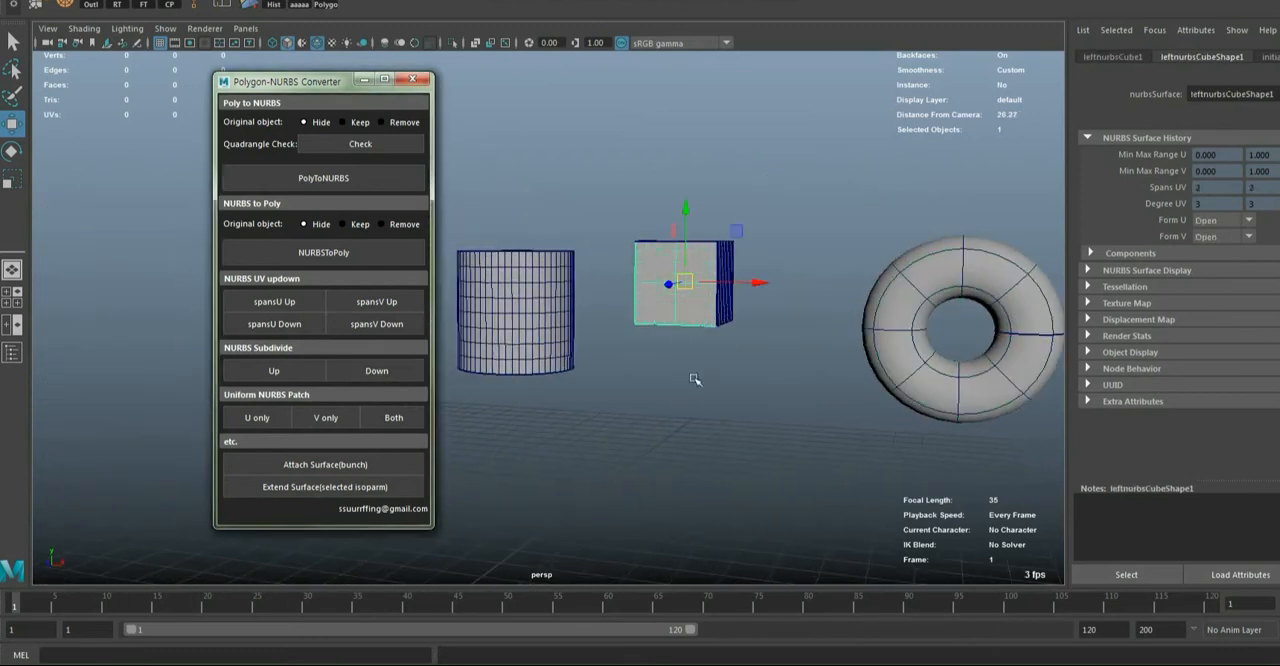
pyautogui.keyDown('alt'); pyautogui.moveTo(694, 378); pyautogui.dragTo(580, 407); pyautogui.keyUp('alt')
# Select the cylinder and subdivide it down to 1 U and 7 V spans
pyautogui.click(587, 316)
pyautogui.keyDown('alt'); pyautogui.moveTo(583, 316); pyautogui.dragTo(464, 400); pyautogui.keyUp('alt')
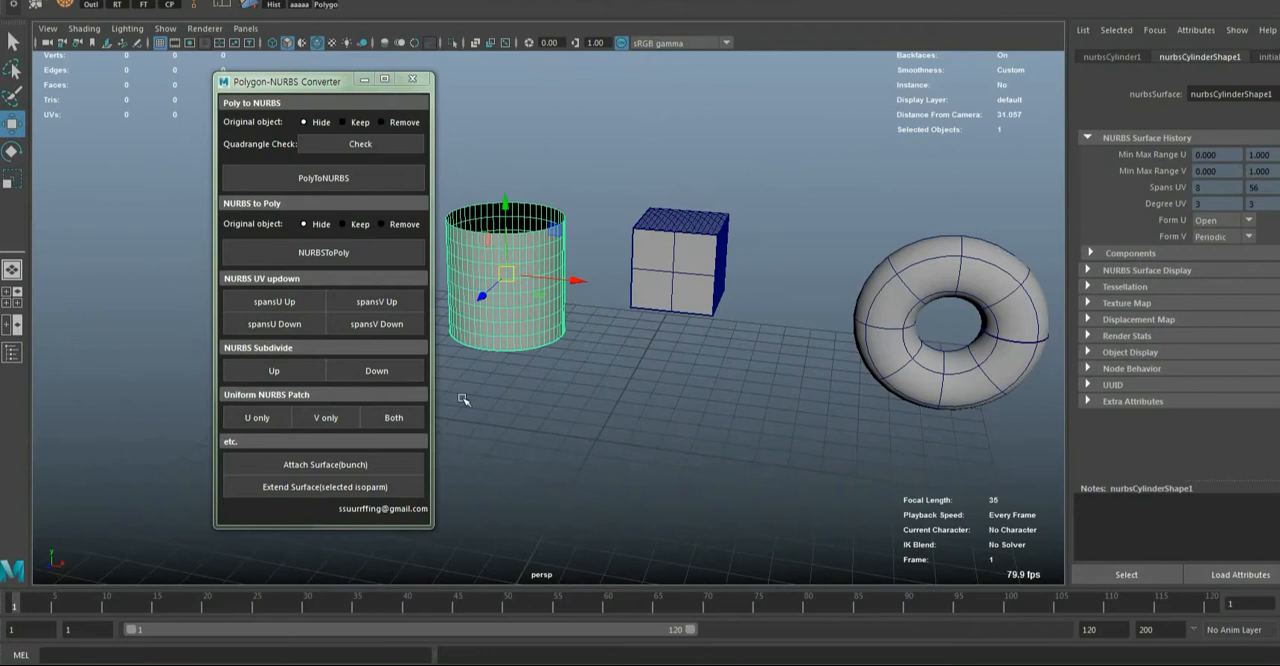
pyautogui.click(380, 376)
pyautogui.click(380, 376)
pyautogui.click(383, 383)
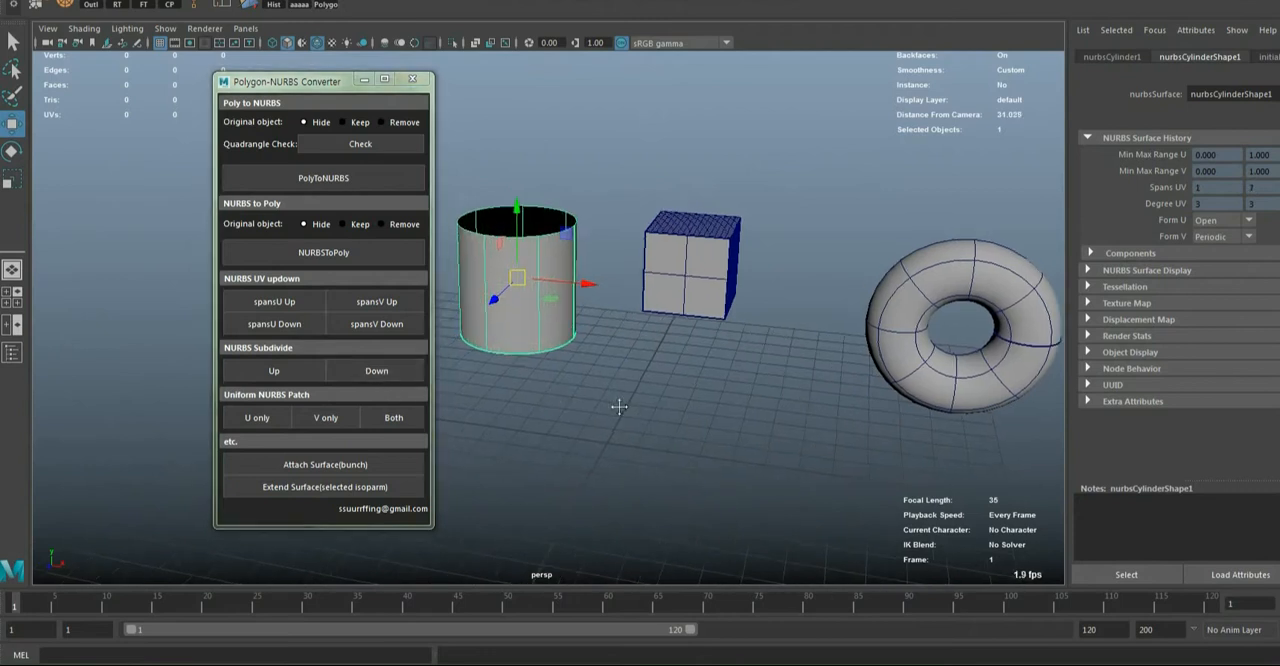
pyautogui.keyDown('alt'); pyautogui.moveTo(617, 403); pyautogui.dragTo(788, 397); pyautogui.keyUp('alt')
pyautogui.keyDown('alt'); pyautogui.moveTo(788, 397); pyautogui.dragTo(679, 354, button='middle'); pyautogui.keyUp('alt')
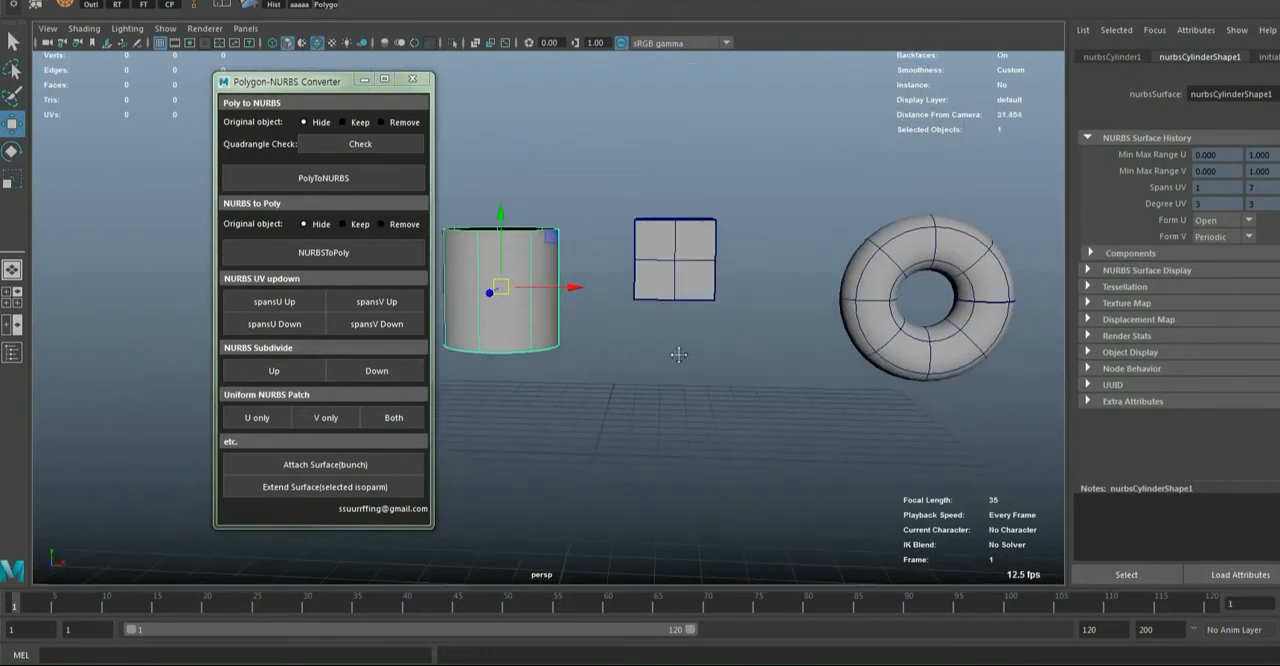
# Select the cylinder, cube and torus together and delete them
pyautogui.keyDown('alt'); pyautogui.moveTo(508, 176); pyautogui.dragTo(533, 164, button='middle'); pyautogui.keyUp('alt')
pyautogui.moveTo(453, 153); pyautogui.dragTo(1058, 508)
pyautogui.press('Delete')
# Create a polygon cube at the grid centre and scale it up uniformly to several times its size
pyautogui.scroll(5, 680, 430)
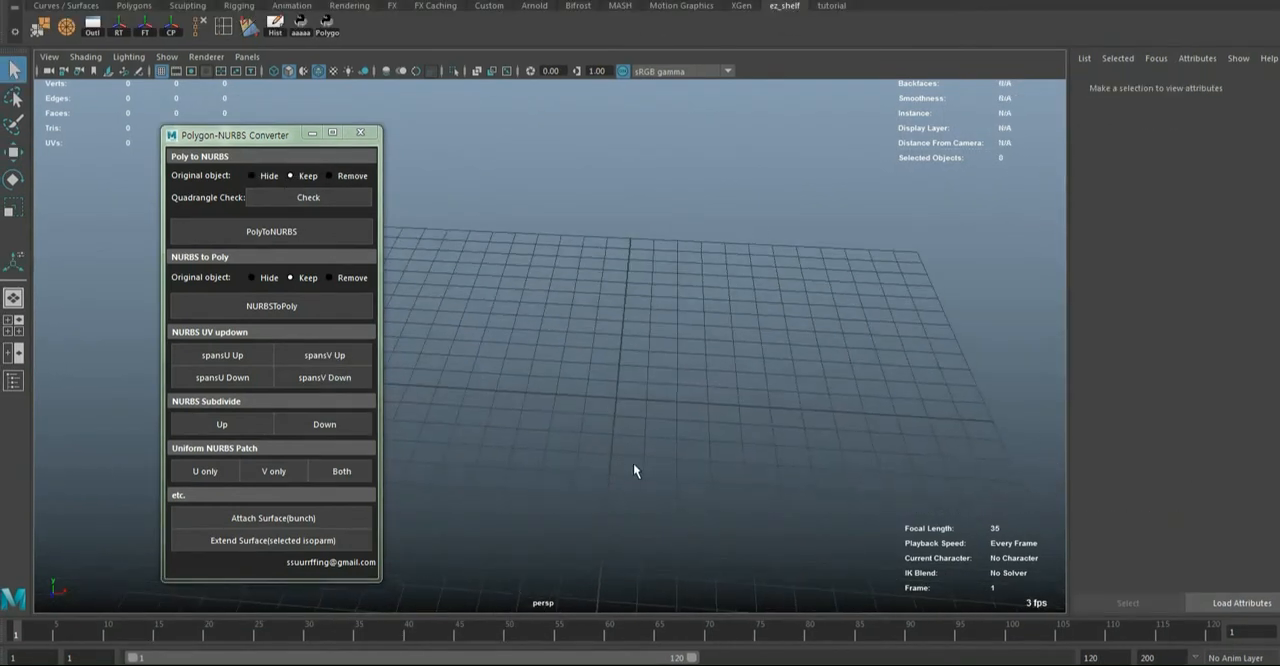
pyautogui.press('space')
pyautogui.click(499, 294)
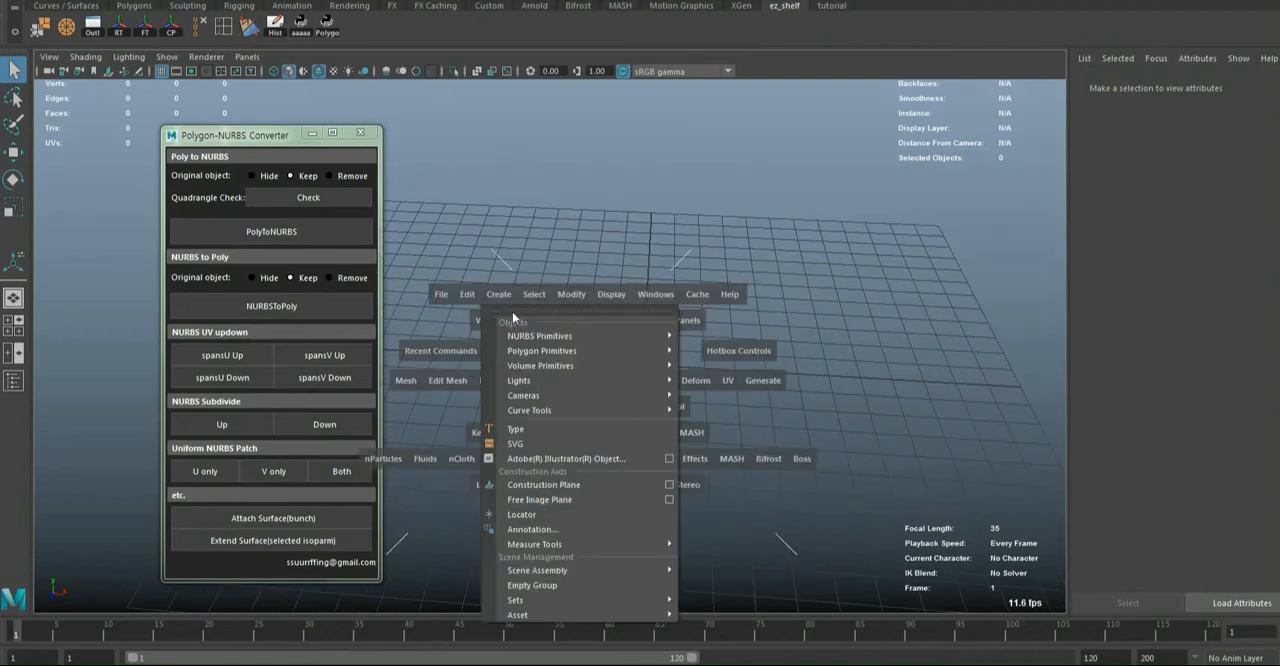
pyautogui.moveTo(656, 353)
pyautogui.click(732, 385)
pyautogui.press('r')
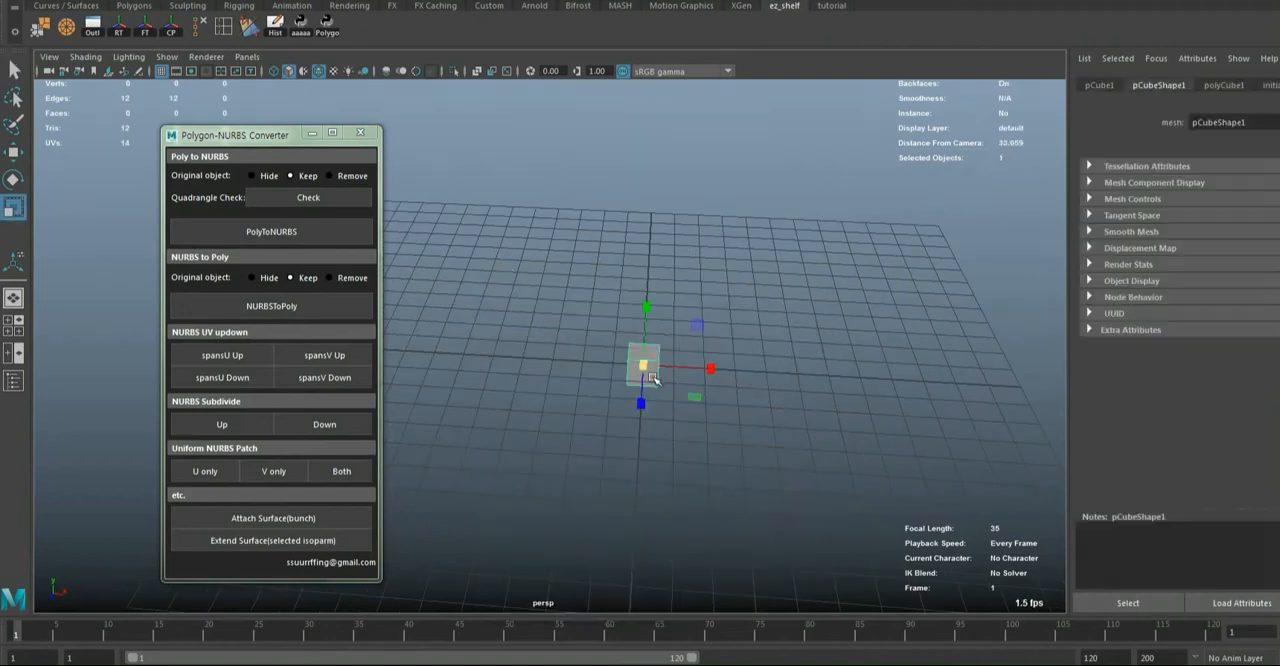
pyautogui.moveTo(645, 365); pyautogui.dragTo(787, 400)
pyautogui.scroll(-3, 767, 401)
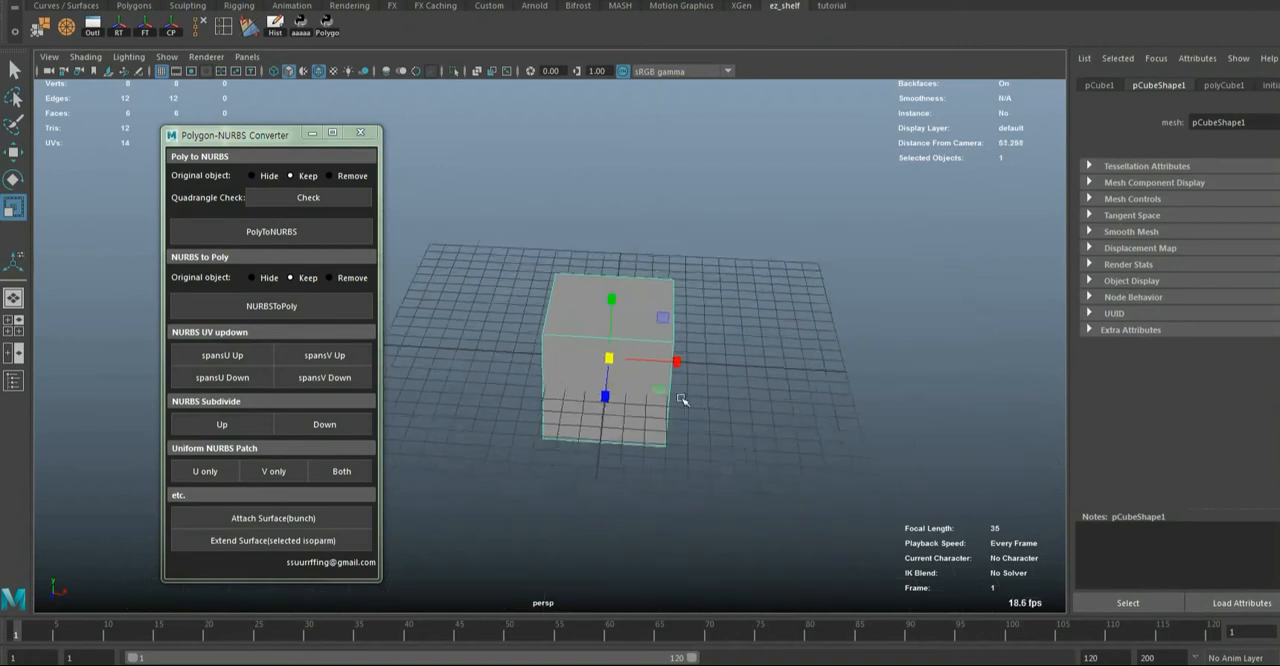
# Smooth the polygon cube three times into a sphere shape and clear the selection
pyautogui.keyDown('shift'); pyautogui.moveTo(636, 363); pyautogui.dragTo(648, 451, button='right'); pyautogui.keyUp('shift')
pyautogui.press('w')
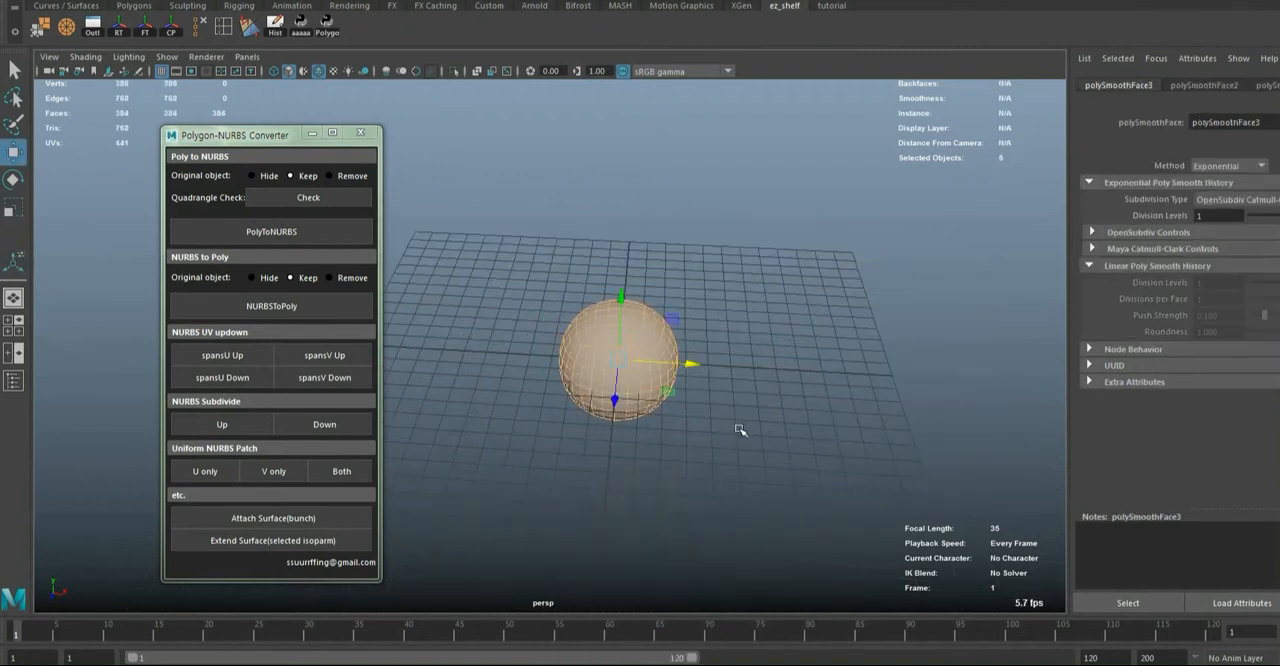
pyautogui.click(643, 405)
pyautogui.keyDown('alt'); pyautogui.moveTo(748, 430); pyautogui.dragTo(651, 426, button='middle'); pyautogui.keyUp('alt')
pyautogui.click(651, 426)
# Create a polygon plane at the grid centre, beneath the smoothed sphere
pyautogui.press('space')
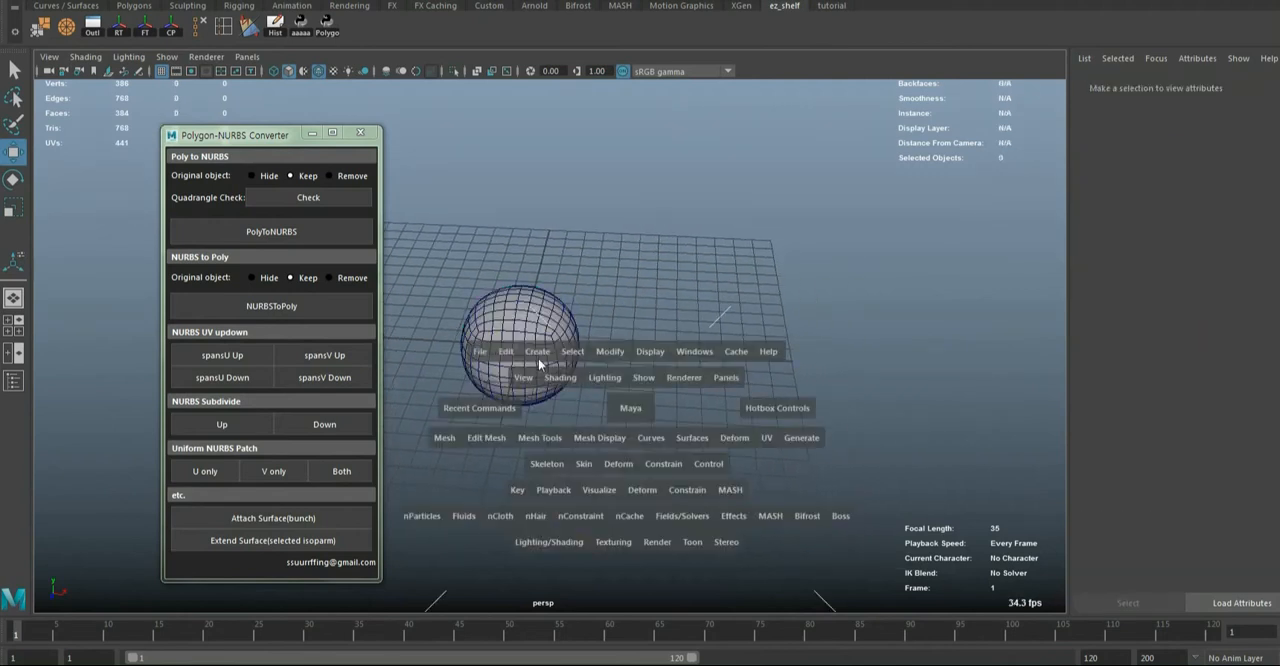
pyautogui.click(538, 356)
pyautogui.moveTo(608, 399)
pyautogui.click(760, 495)
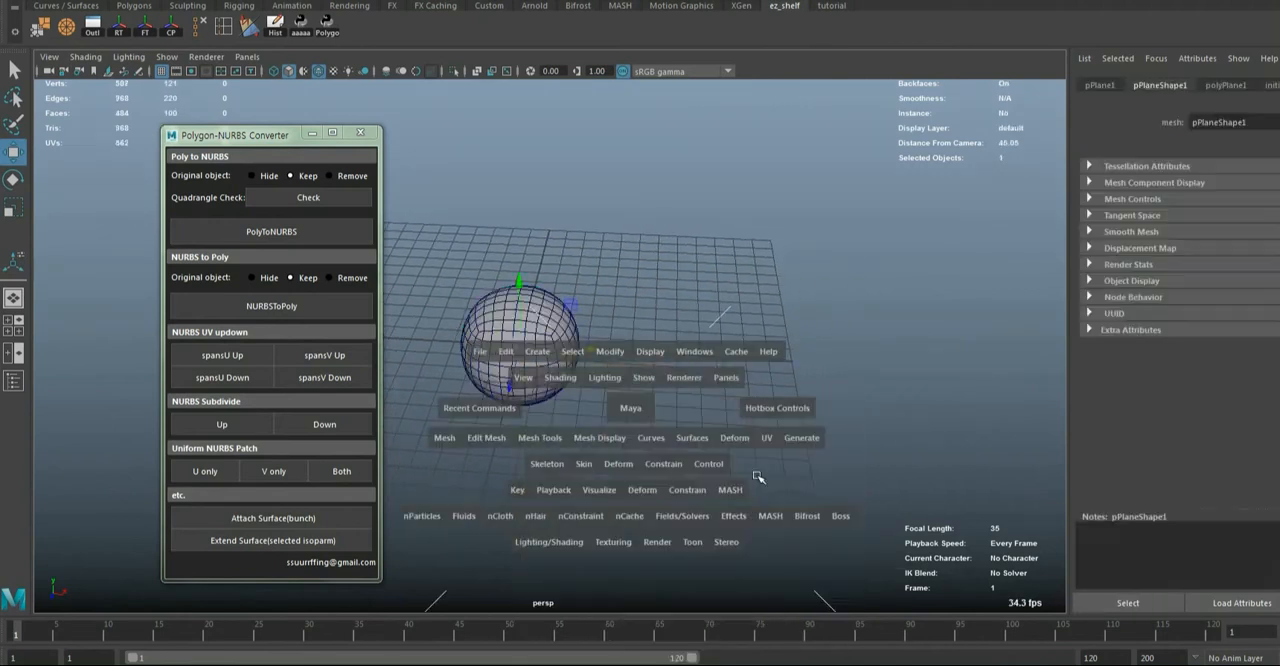
# Scale the polygon plane up uniformly and move it along X to sit beside the sphere
pyautogui.press('r')
pyautogui.moveTo(705, 356); pyautogui.dragTo(722, 398)
pyautogui.press('w')
pyautogui.keyDown('alt'); pyautogui.moveTo(708, 441); pyautogui.dragTo(780, 396); pyautogui.keyUp('alt')
pyautogui.keyDown('alt'); pyautogui.moveTo(780, 396); pyautogui.dragTo(700, 397, button='right'); pyautogui.keyUp('alt')
# Create a polygon cylinder, scale it up uniformly and place it along X beyond the plane
pyautogui.press('space')
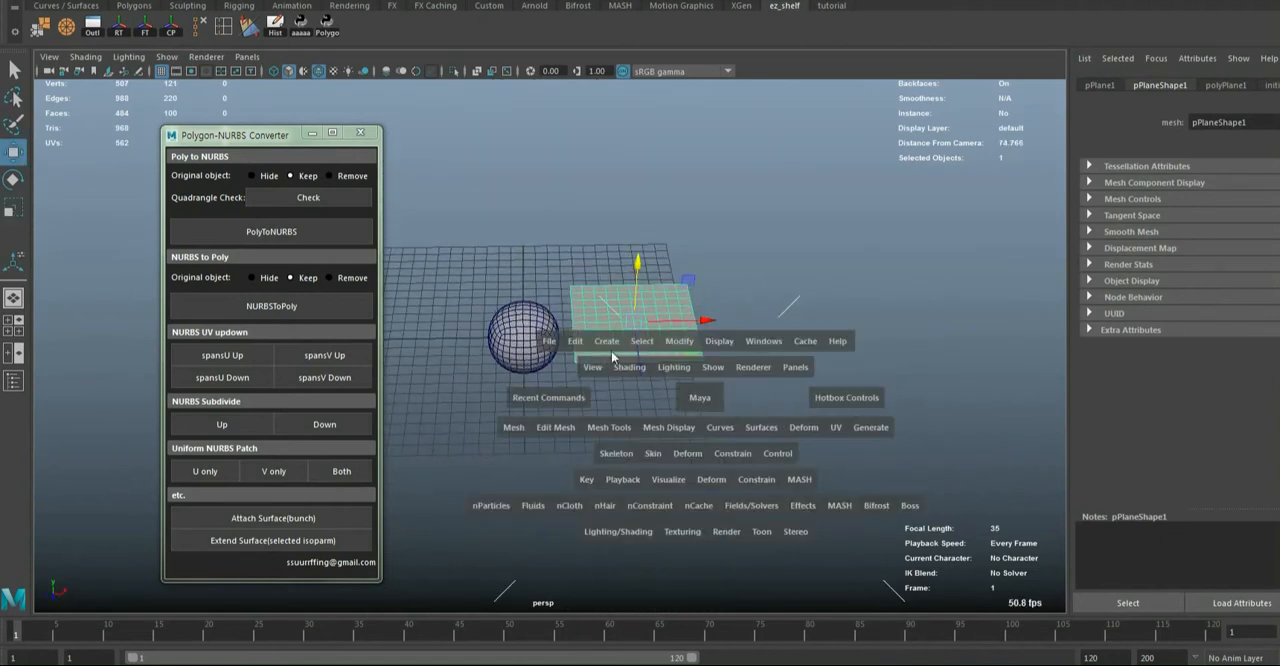
pyautogui.click(610, 346)
pyautogui.moveTo(644, 379)
pyautogui.moveTo(712, 398)
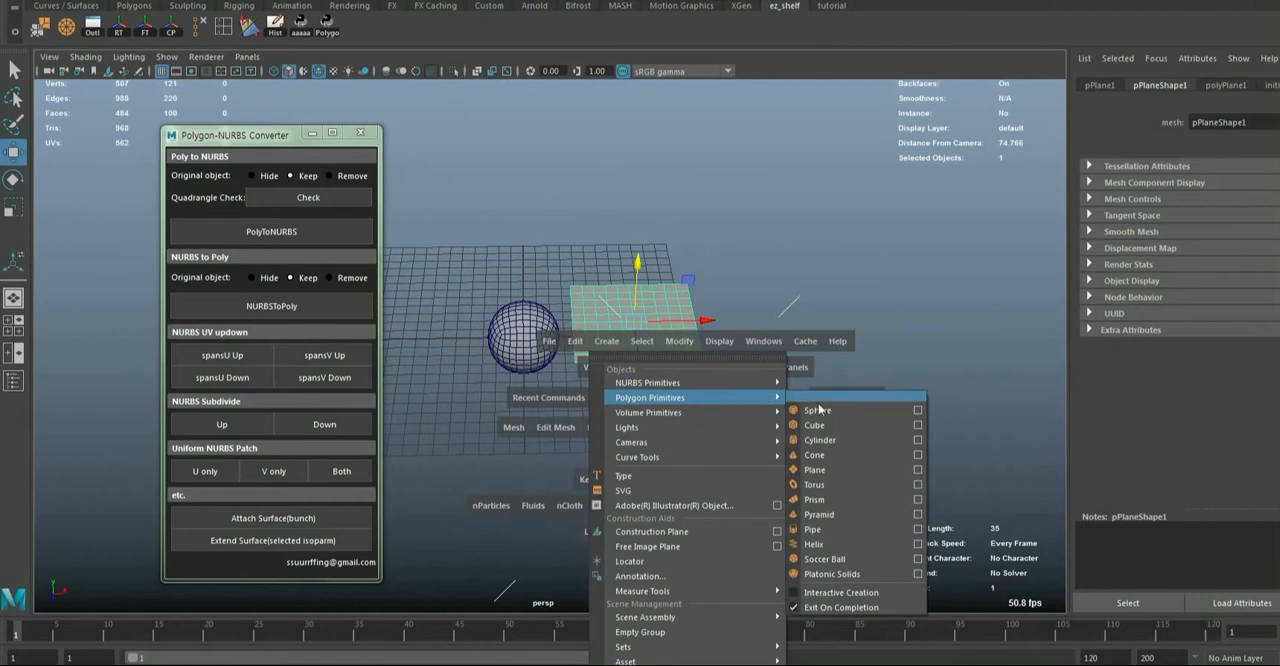
pyautogui.click(822, 440)
pyautogui.press('r')
pyautogui.moveTo(657, 334); pyautogui.dragTo(843, 429)
pyautogui.press('w')
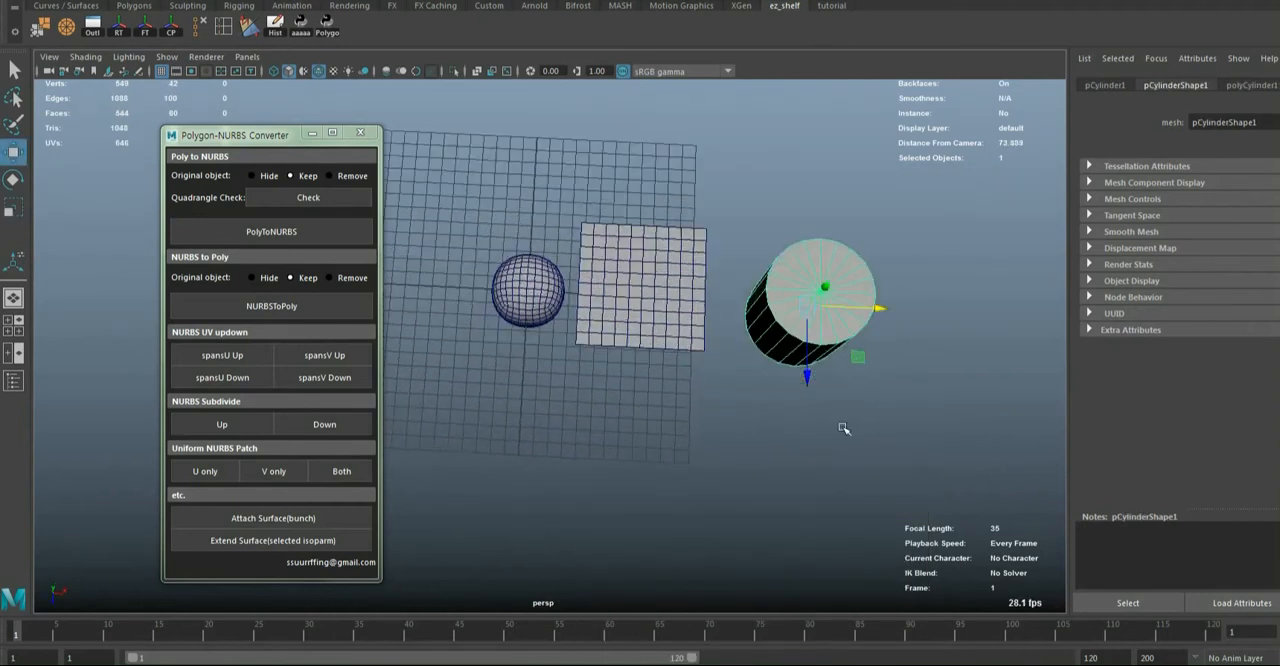
# Delete both end caps of the polygon cylinder, leaving only its side faces
pyautogui.press('f')
pyautogui.keyDown('alt'); pyautogui.moveTo(790, 400); pyautogui.dragTo(640, 385, button='right'); pyautogui.keyUp('alt')
pyautogui.press('q')
pyautogui.press('F11')
pyautogui.keyDown('alt'); pyautogui.moveTo(602, 372); pyautogui.dragTo(597, 390); pyautogui.keyUp('alt')
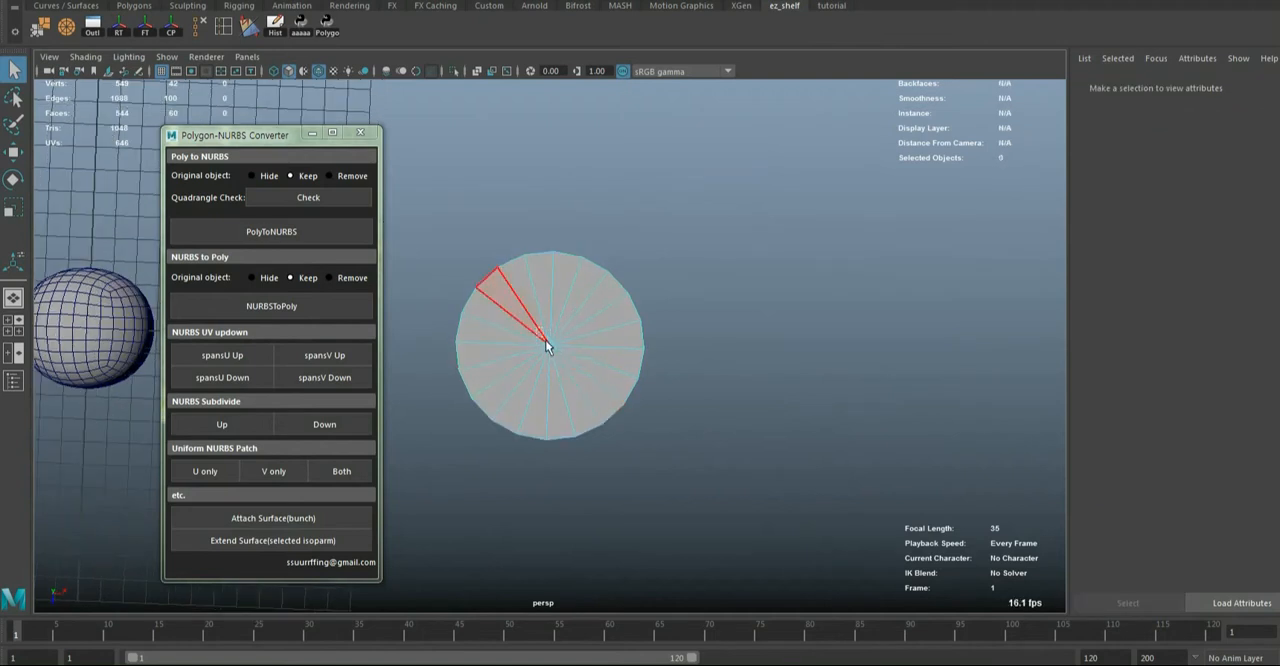
pyautogui.doubleClick(546, 346)
pyautogui.press('Delete')
pyautogui.hotkey('ctrl', 'z')
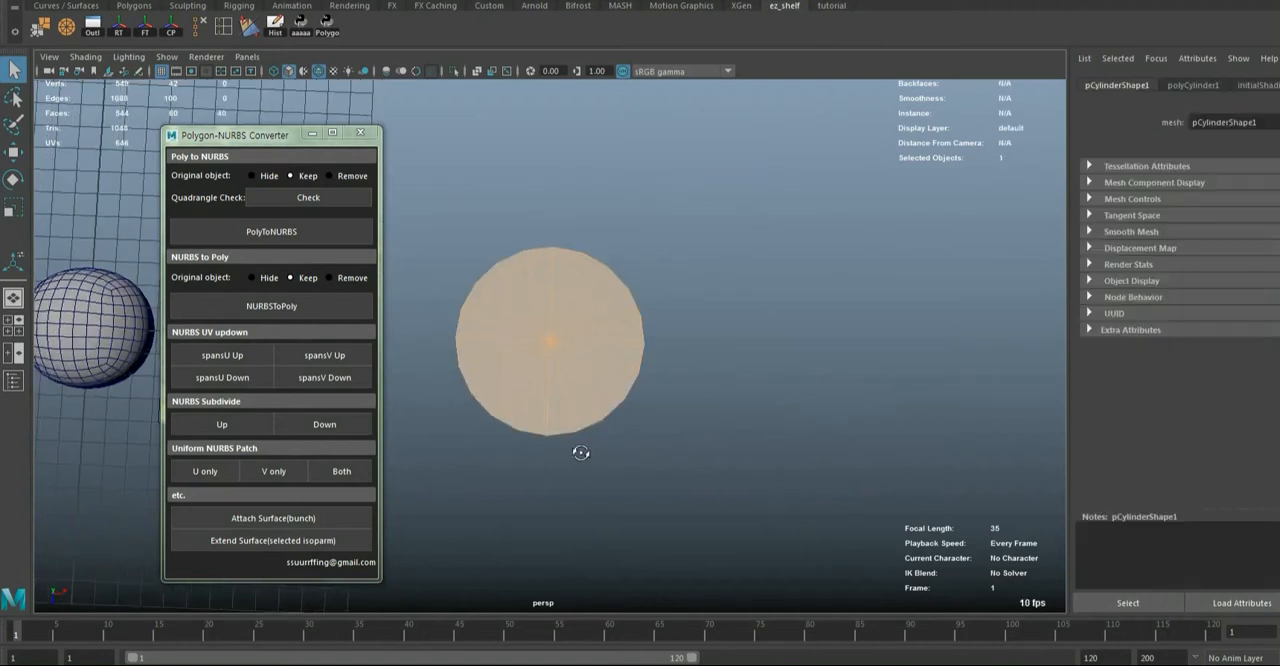
pyautogui.keyDown('alt'); pyautogui.moveTo(580, 455); pyautogui.dragTo(567, 387); pyautogui.keyUp('alt')
pyautogui.press('Delete')
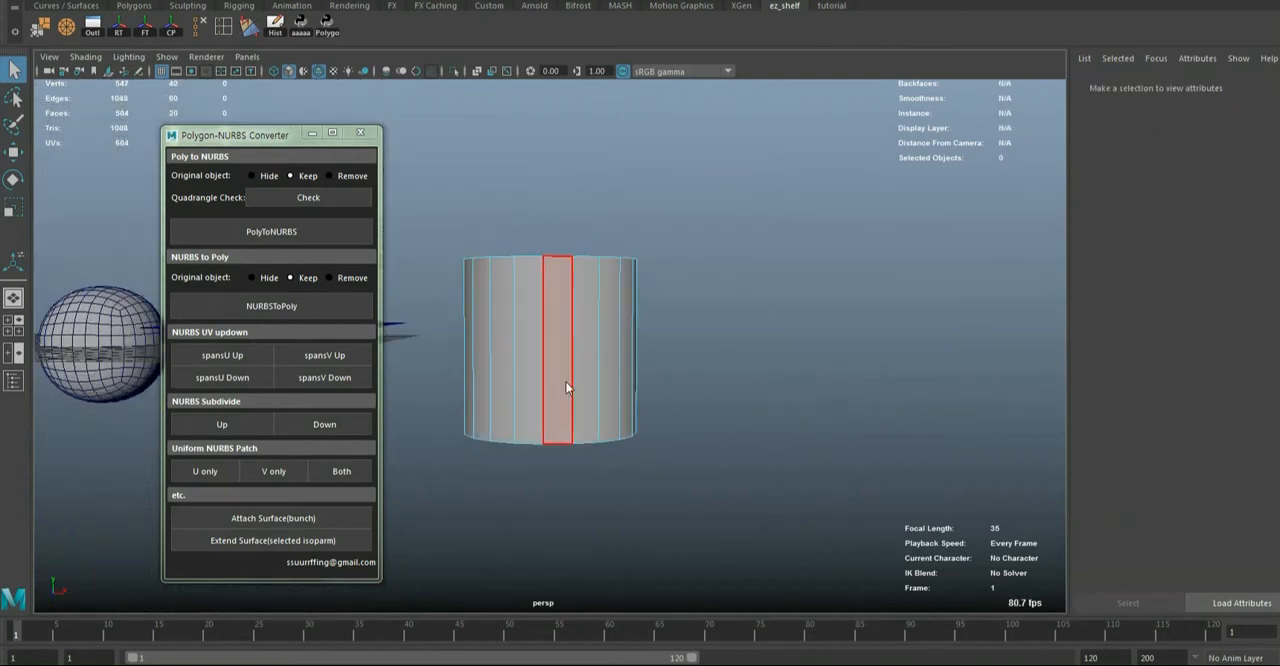
# Smooth the open polygon cylinder once in object mode, using one division
pyautogui.press('F8')
pyautogui.keyDown('alt'); pyautogui.moveTo(685, 370); pyautogui.dragTo(605, 376, button='right'); pyautogui.keyUp('alt')
pyautogui.keyDown('alt'); pyautogui.moveTo(605, 376); pyautogui.dragTo(727, 382, button='middle'); pyautogui.keyUp('alt')
pyautogui.keyDown('shift'); pyautogui.moveTo(644, 355); pyautogui.dragTo(640, 446, button='right'); pyautogui.keyUp('shift')
pyautogui.keyDown('alt'); pyautogui.moveTo(640, 446); pyautogui.dragTo(751, 457, button='middle'); pyautogui.keyUp('alt')
pyautogui.click(773, 392)
pyautogui.press('w')
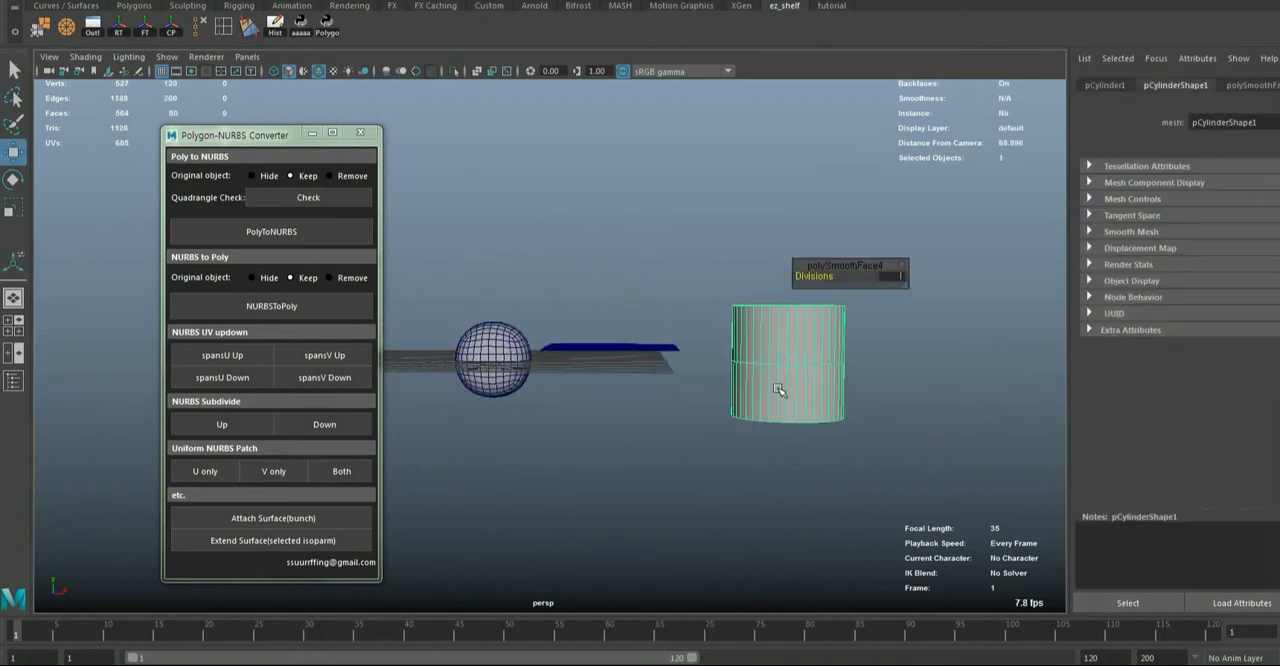
pyautogui.press('f')
pyautogui.keyDown('alt'); pyautogui.moveTo(650, 474); pyautogui.dragTo(610, 462, button='right'); pyautogui.keyUp('alt')
pyautogui.keyDown('alt'); pyautogui.moveTo(640, 470); pyautogui.dragTo(675, 475, button='middle'); pyautogui.keyUp('alt')
pyautogui.keyDown('alt'); pyautogui.moveTo(675, 475); pyautogui.dragTo(686, 466, button='right'); pyautogui.keyUp('alt')
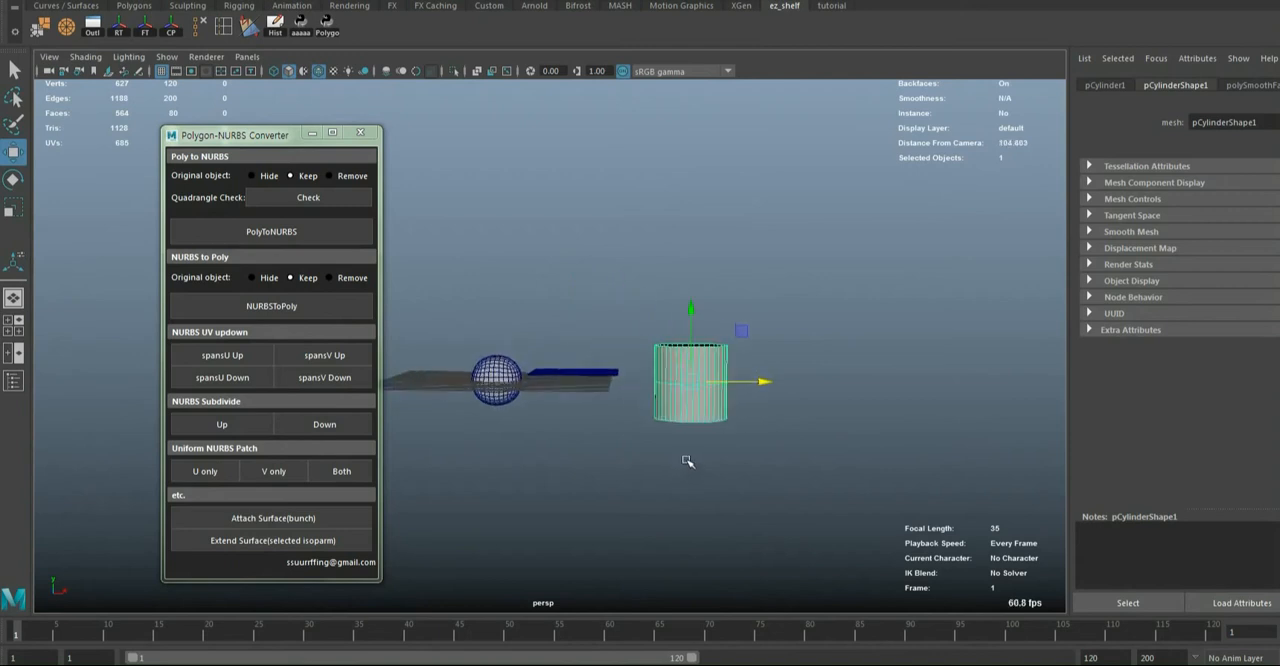
pyautogui.keyDown('alt'); pyautogui.moveTo(686, 466); pyautogui.dragTo(661, 487); pyautogui.keyUp('alt')
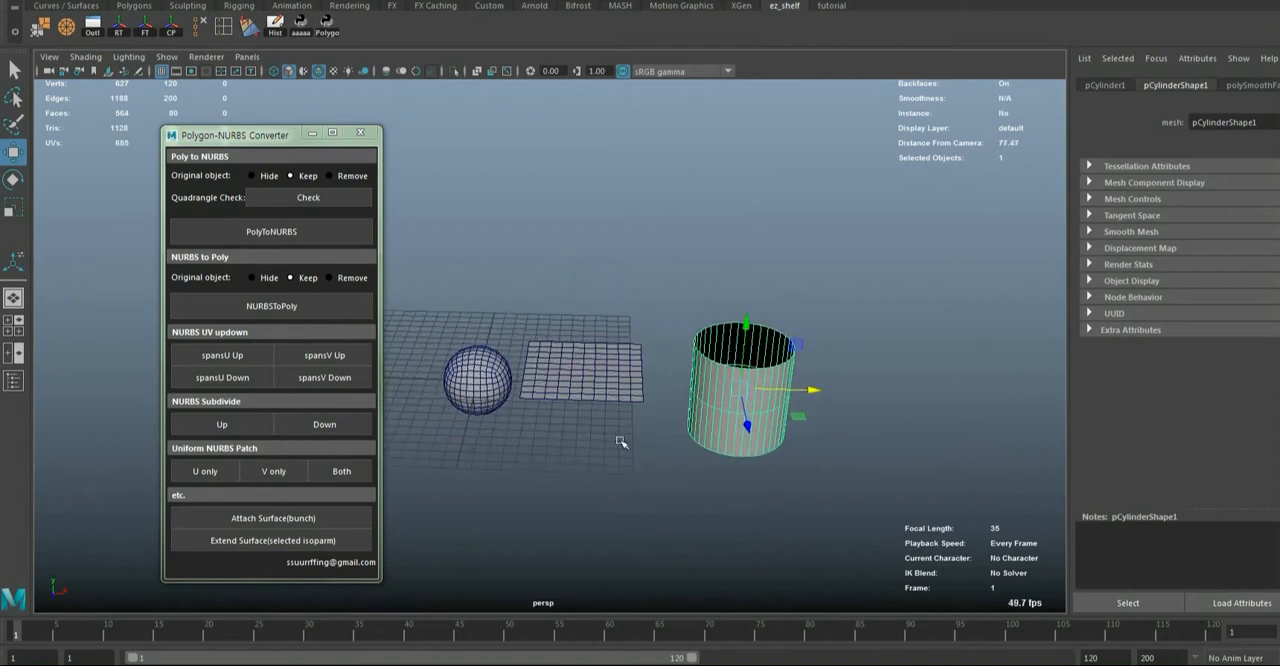
# Nudge the polygon plane along X between the sphere and cylinder, and reposition the converter window
pyautogui.click(585, 269)
pyautogui.click(625, 378)
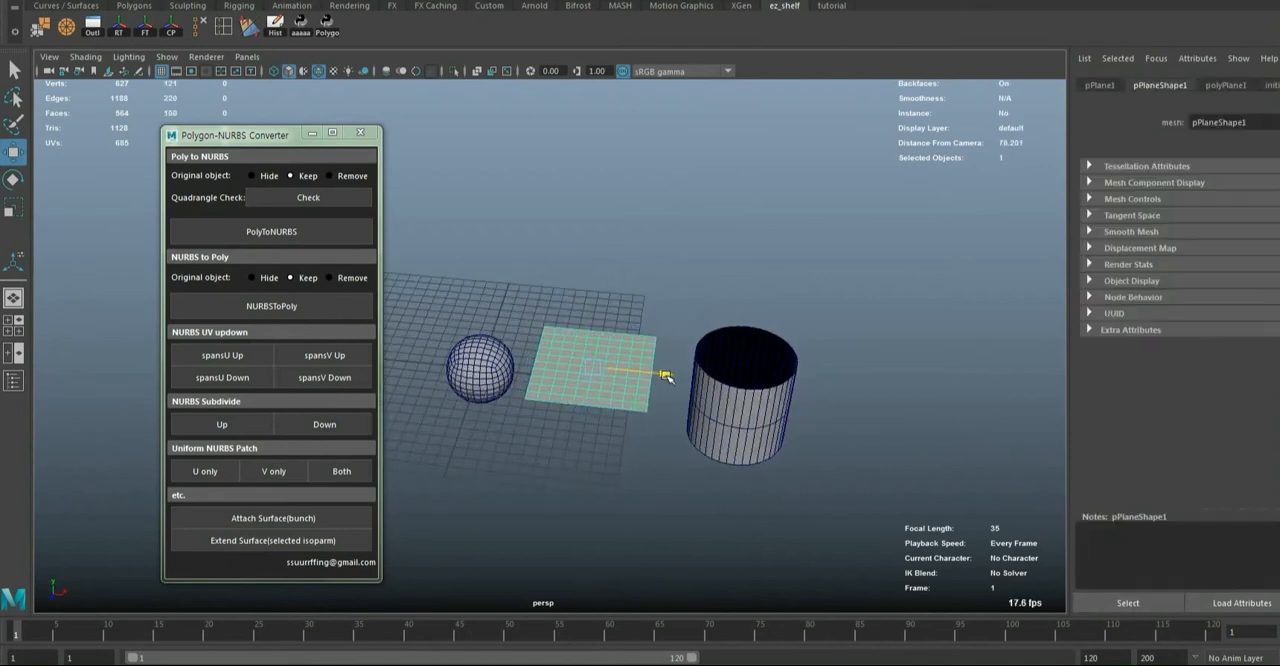
pyautogui.keyDown('alt'); pyautogui.moveTo(666, 376); pyautogui.dragTo(622, 376); pyautogui.keyUp('alt')
pyautogui.moveTo(292, 134); pyautogui.dragTo(252, 101)
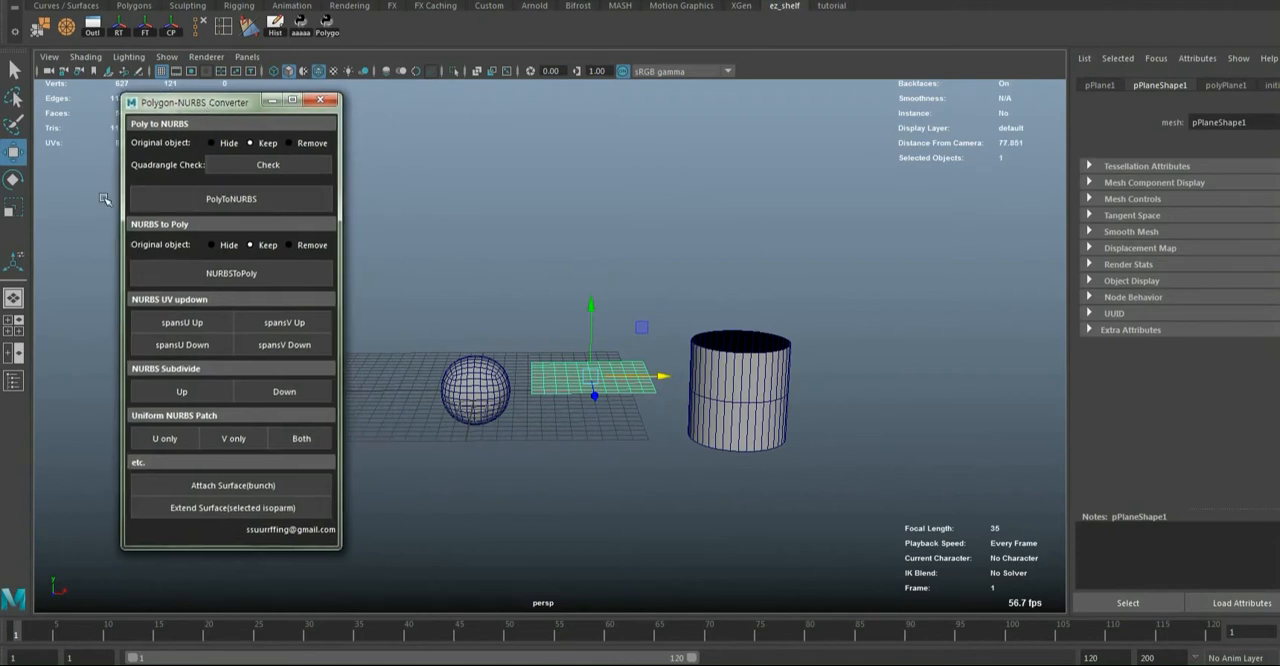
pyautogui.keyDown('alt'); pyautogui.moveTo(427, 313); pyautogui.dragTo(384, 362); pyautogui.keyUp('alt')
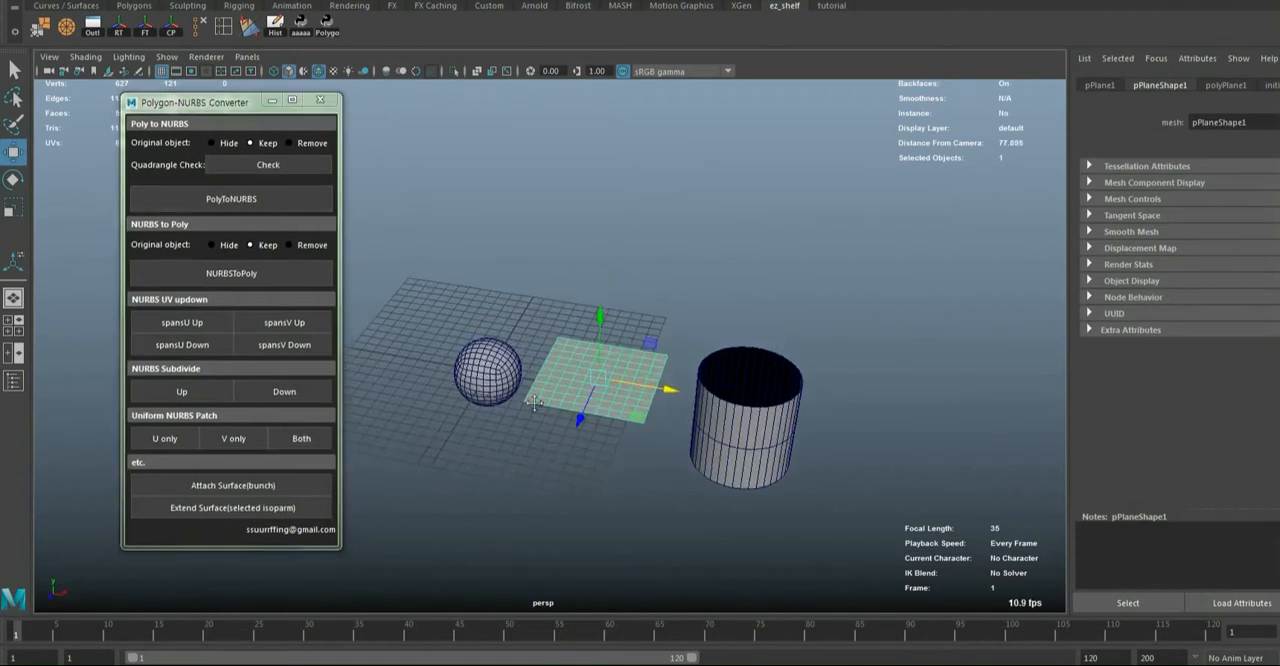
pyautogui.keyDown('alt'); pyautogui.moveTo(384, 362); pyautogui.dragTo(488, 415, button='middle'); pyautogui.keyUp('alt')
pyautogui.keyDown('alt'); pyautogui.moveTo(488, 415); pyautogui.dragTo(492, 400); pyautogui.keyUp('alt')
# Convert the polygon sphere to NURBS with the original kept, and move the NURBS copy in front along Z
pyautogui.click(591, 427)
pyautogui.moveTo(591, 427); pyautogui.dragTo(586, 402)
pyautogui.click(225, 192)
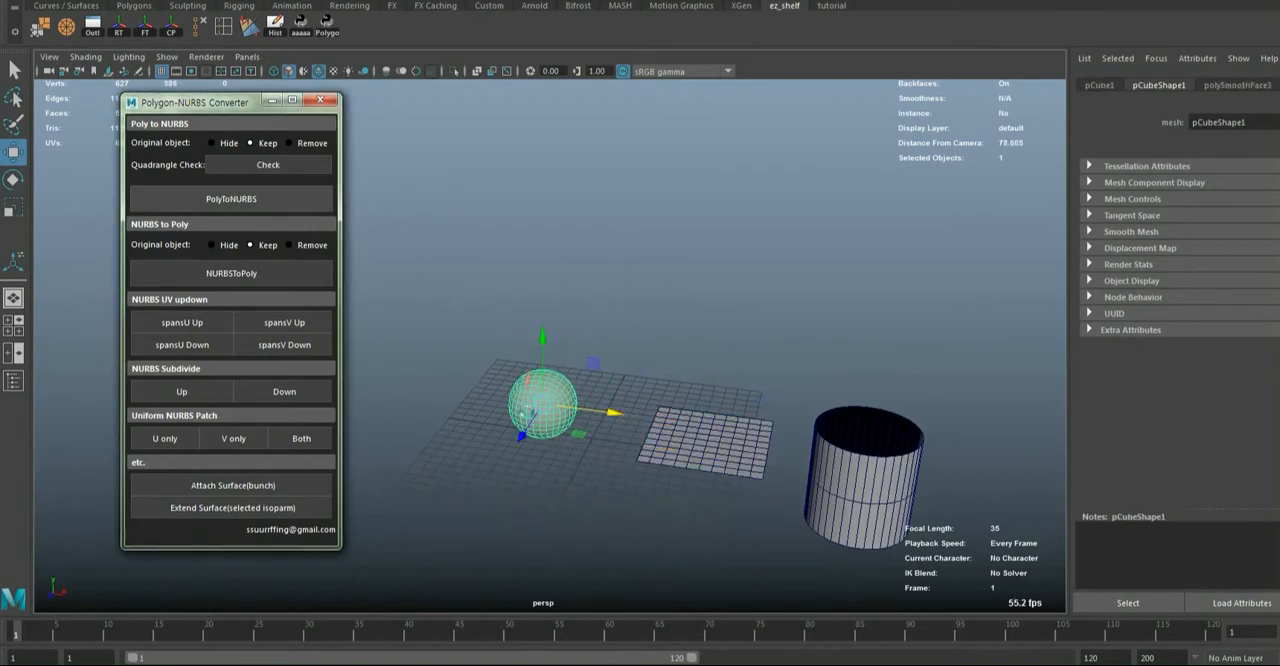
pyautogui.moveTo(522, 435); pyautogui.dragTo(407, 547)
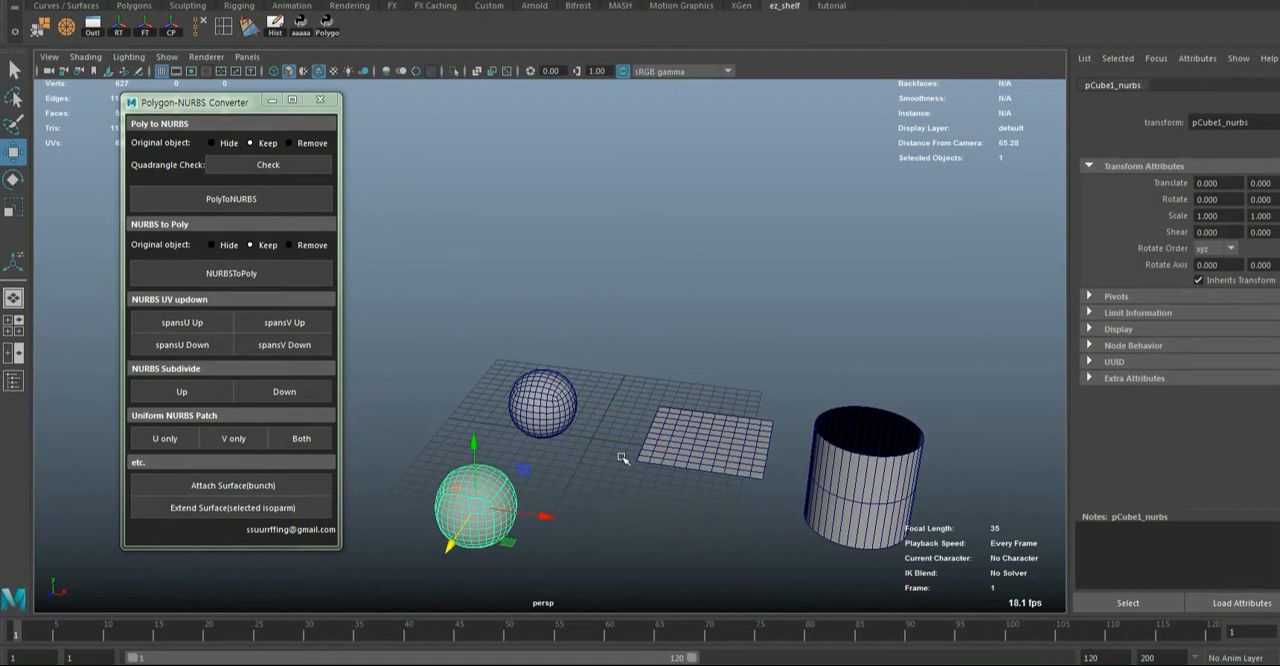
# Convert the polygon plane to NURBS with the original kept, and move the NURBS copy in front of it
pyautogui.click(676, 445)
pyautogui.keyDown('alt'); pyautogui.moveTo(674, 466); pyautogui.dragTo(618, 350, button='middle'); pyautogui.keyUp('alt')
pyautogui.click(238, 200)
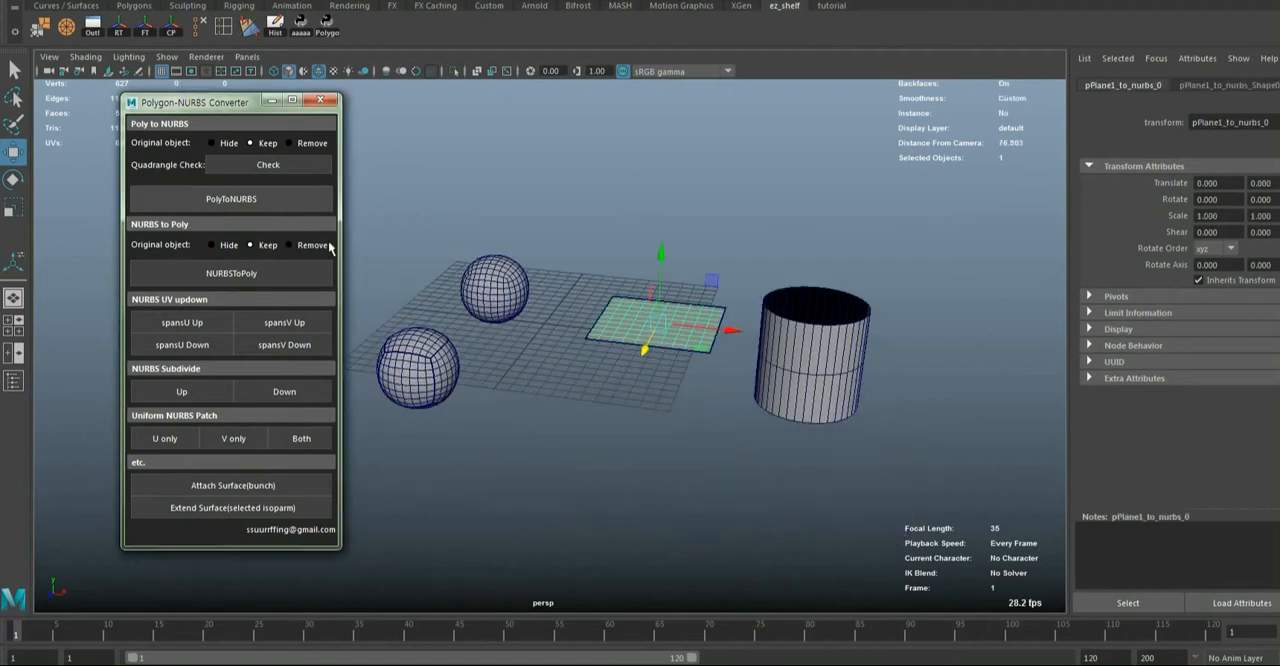
pyautogui.moveTo(650, 354); pyautogui.dragTo(677, 387)
# Convert the open polygon cylinder to NURBS with the original kept, and move the NURBS copy in front of it
pyautogui.click(721, 273)
pyautogui.keyDown('alt'); pyautogui.moveTo(741, 334); pyautogui.dragTo(755, 355); pyautogui.keyUp('alt')
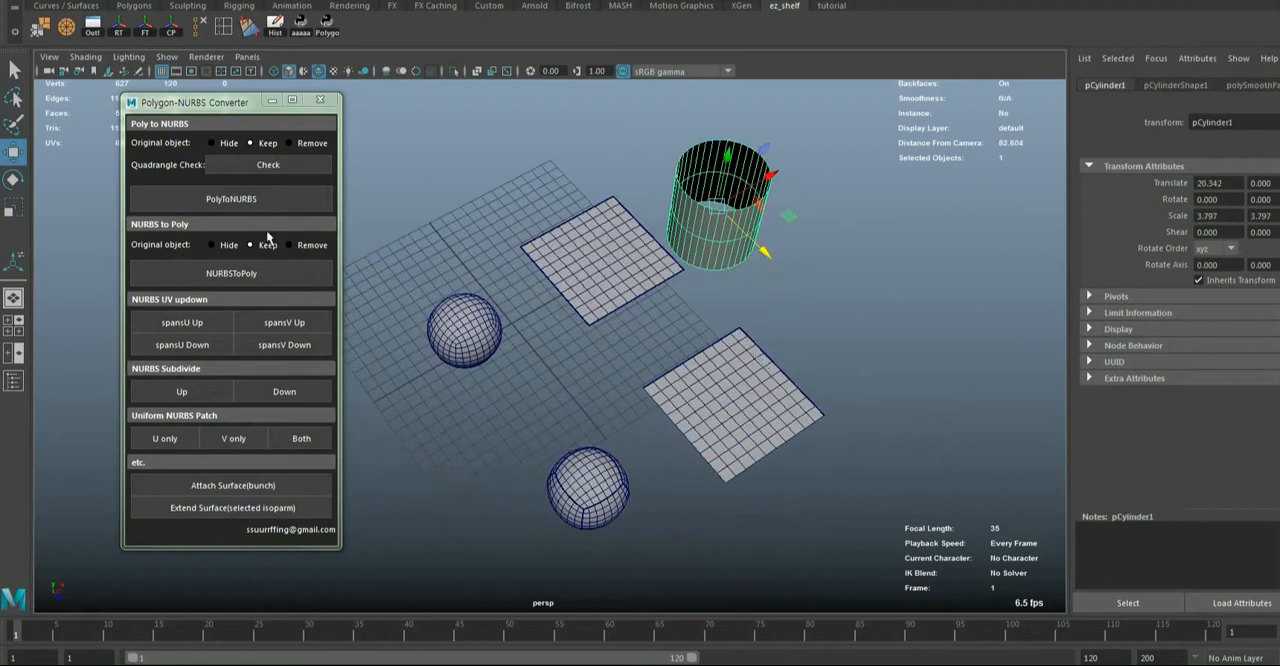
pyautogui.click(238, 205)
pyautogui.moveTo(771, 254); pyautogui.dragTo(911, 385)
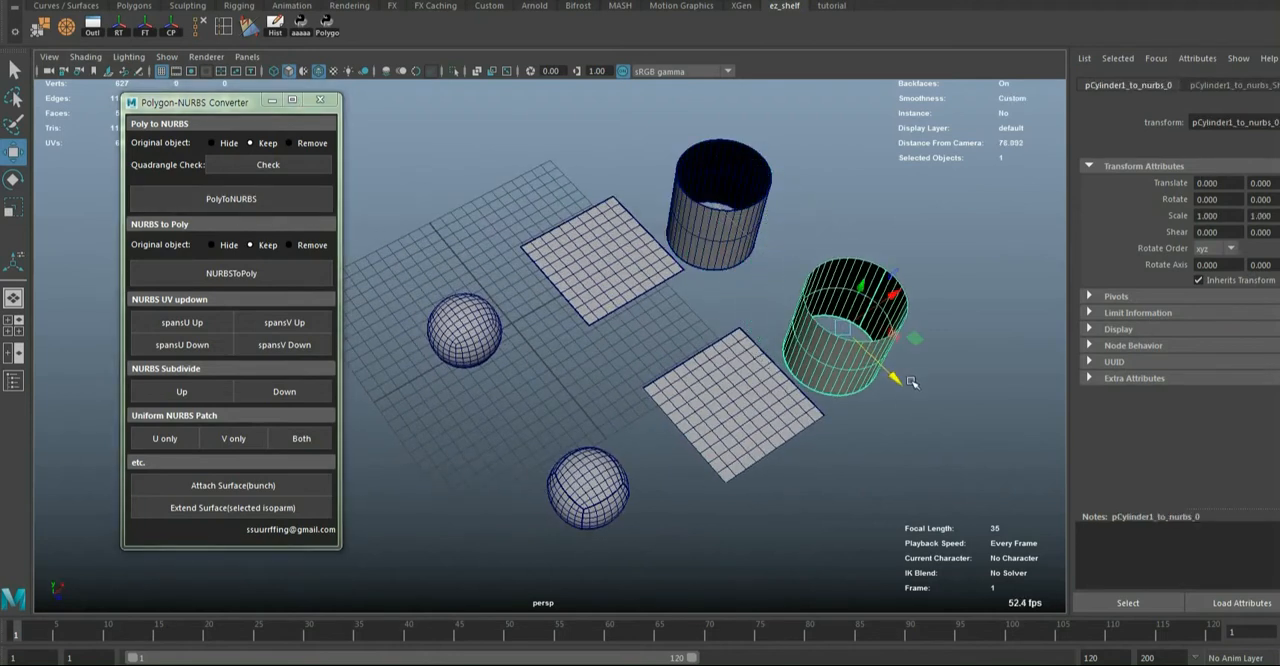
# Select the three converted NURBS objects together and examine their surfaces up close beside the polygon originals
pyautogui.keyDown('alt'); pyautogui.moveTo(801, 457); pyautogui.dragTo(713, 393); pyautogui.keyUp('alt')
pyautogui.moveTo(804, 298); pyautogui.dragTo(814, 240)
pyautogui.keyDown('alt'); pyautogui.moveTo(714, 309); pyautogui.dragTo(672, 450); pyautogui.keyUp('alt')
pyautogui.moveTo(416, 409); pyautogui.dragTo(925, 612)
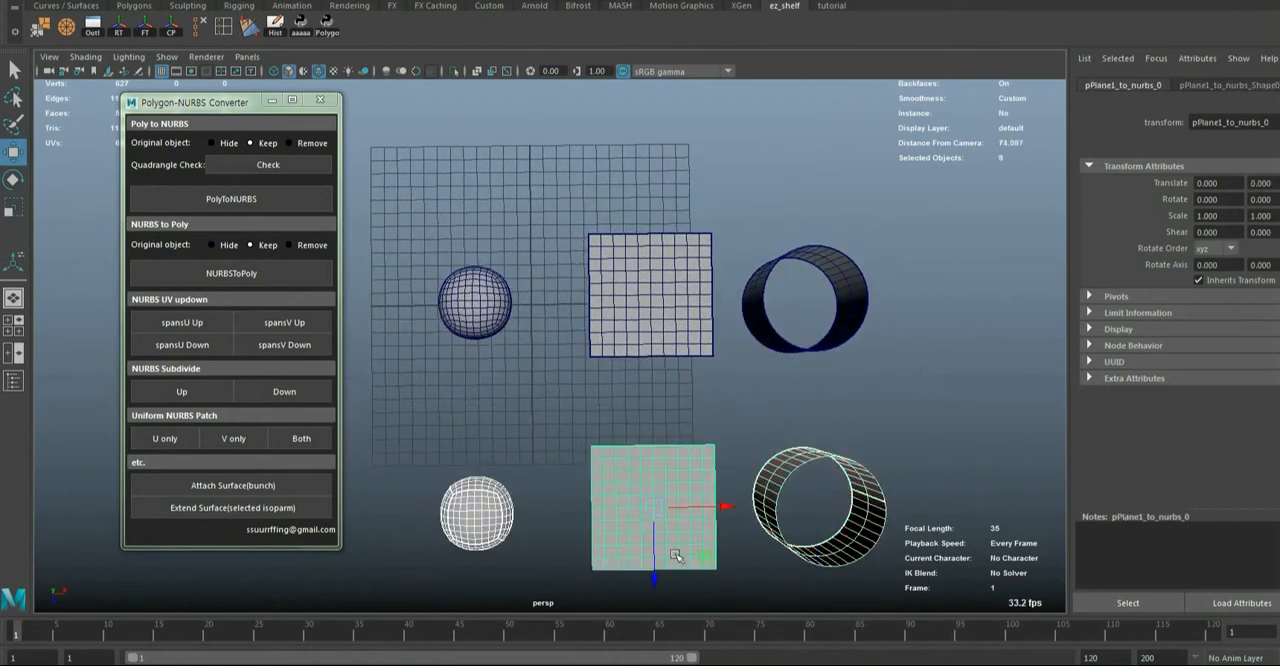
pyautogui.keyDown('alt'); pyautogui.moveTo(674, 556); pyautogui.dragTo(763, 500); pyautogui.keyUp('alt')
pyautogui.scroll(4, 645, 406)
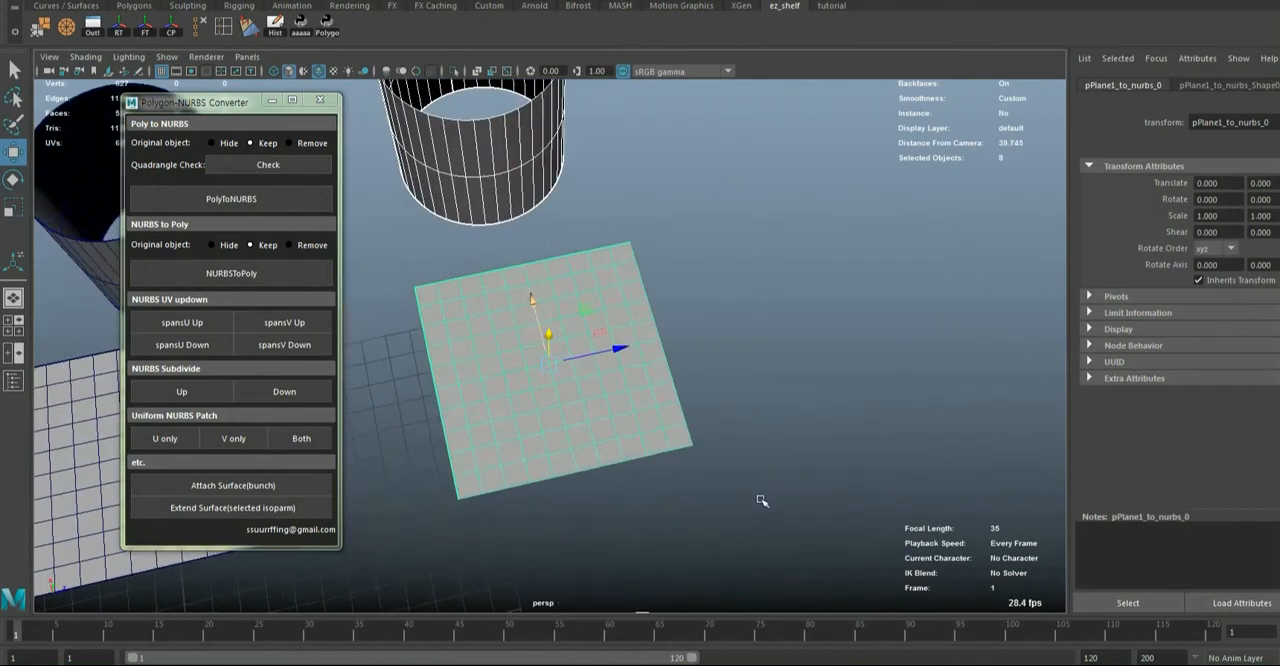
pyautogui.keyDown('alt'); pyautogui.moveTo(763, 500); pyautogui.dragTo(660, 503, button='right'); pyautogui.keyUp('alt')
pyautogui.keyDown('alt'); pyautogui.moveTo(660, 503); pyautogui.dragTo(616, 454); pyautogui.keyUp('alt')
pyautogui.keyDown('alt'); pyautogui.moveTo(646, 461); pyautogui.dragTo(655, 464, button='middle'); pyautogui.keyUp('alt')
pyautogui.moveTo(655, 464)
pyautogui.keyDown('alt'); pyautogui.mouseDown()
pyautogui.moveTo(723, 437)
pyautogui.moveTo(503, 440)
pyautogui.moveTo(634, 461)
pyautogui.mouseUp(); pyautogui.keyUp('alt')
# Examine one patch of the converted NURBS sphere with its control vertices displayed, and return to object selection
pyautogui.click(470, 378)
pyautogui.press('f')
pyautogui.scroll(-4, 590, 388)
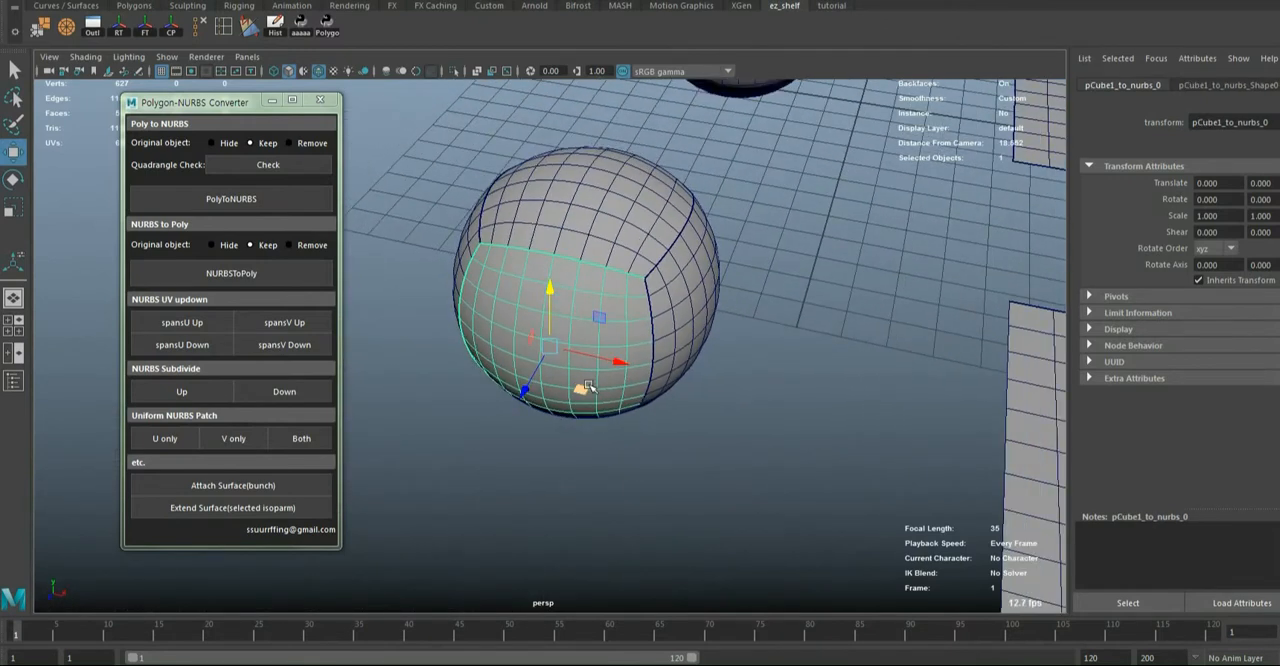
pyautogui.press('F8')
pyautogui.scroll(3, 602, 386)
pyautogui.keyDown('alt'); pyautogui.moveTo(602, 386); pyautogui.dragTo(540, 326); pyautogui.keyUp('alt')
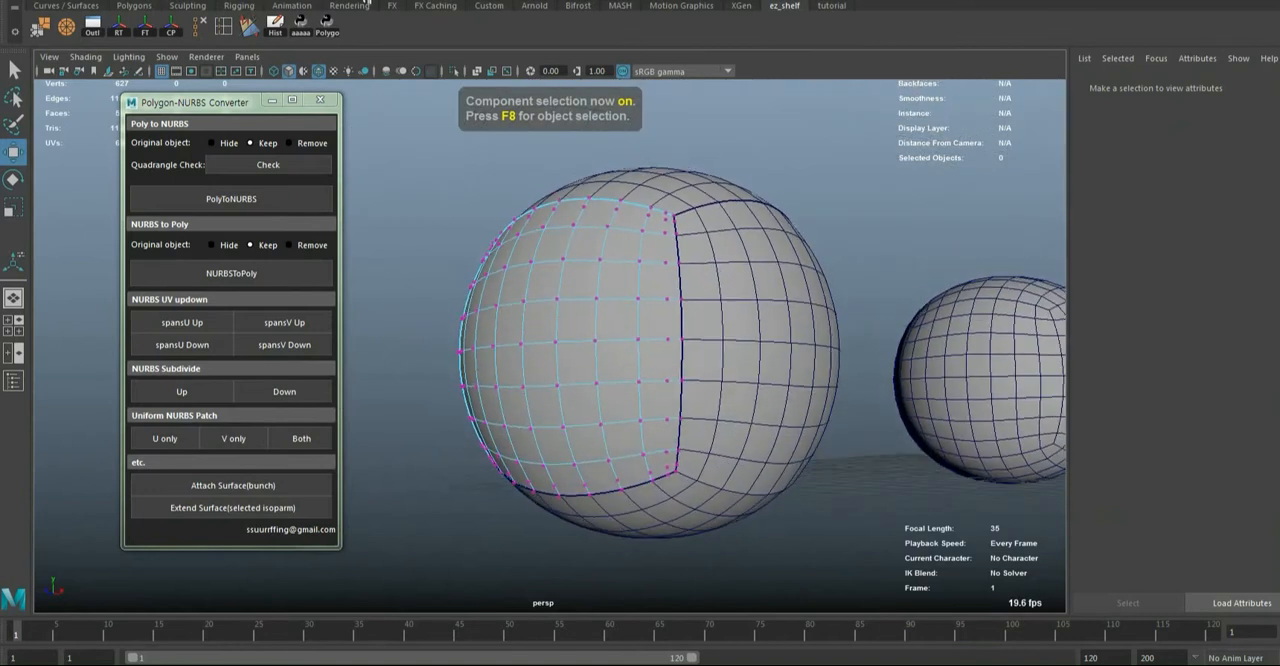
pyautogui.click(372, 2)
pyautogui.keyDown('alt'); pyautogui.moveTo(620, 206); pyautogui.dragTo(680, 277); pyautogui.keyUp('alt')
pyautogui.press('F8')
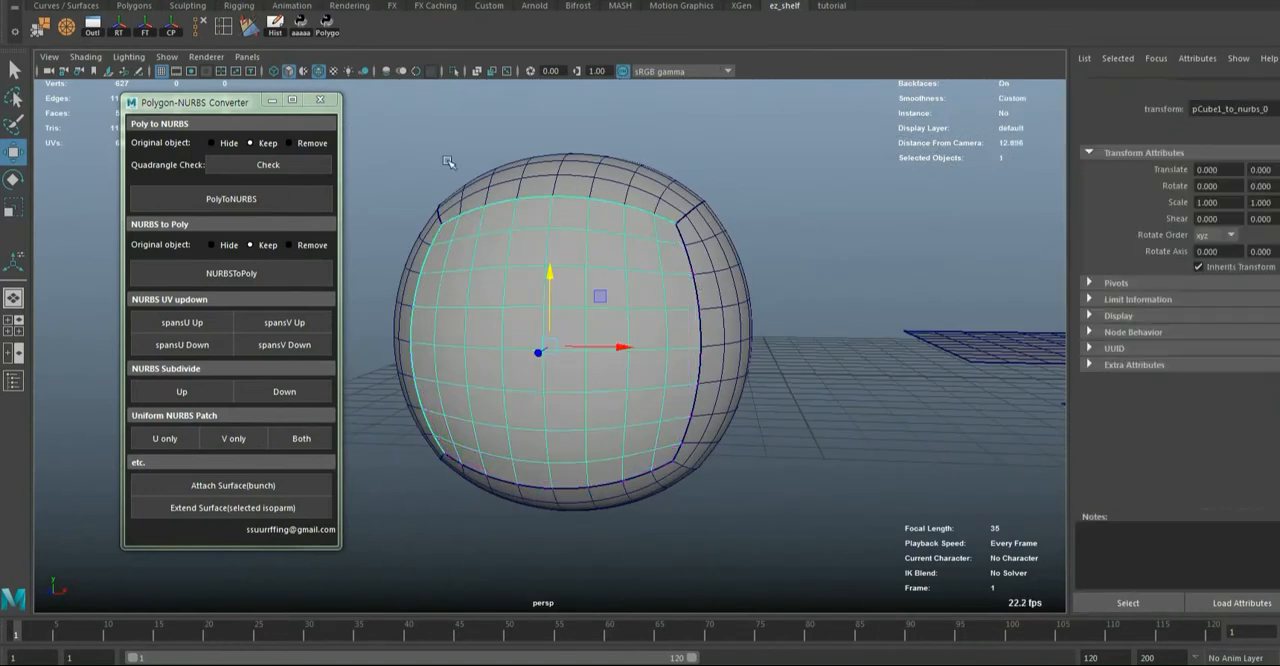
# Open the Outliner, expand the pCube1_nurbs group and select its six patches, pCube1_to_nurbs_0 to pCube1_to_nurbs_5
pyautogui.click(101, 33)
pyautogui.moveTo(348, 104); pyautogui.dragTo(978, 121)
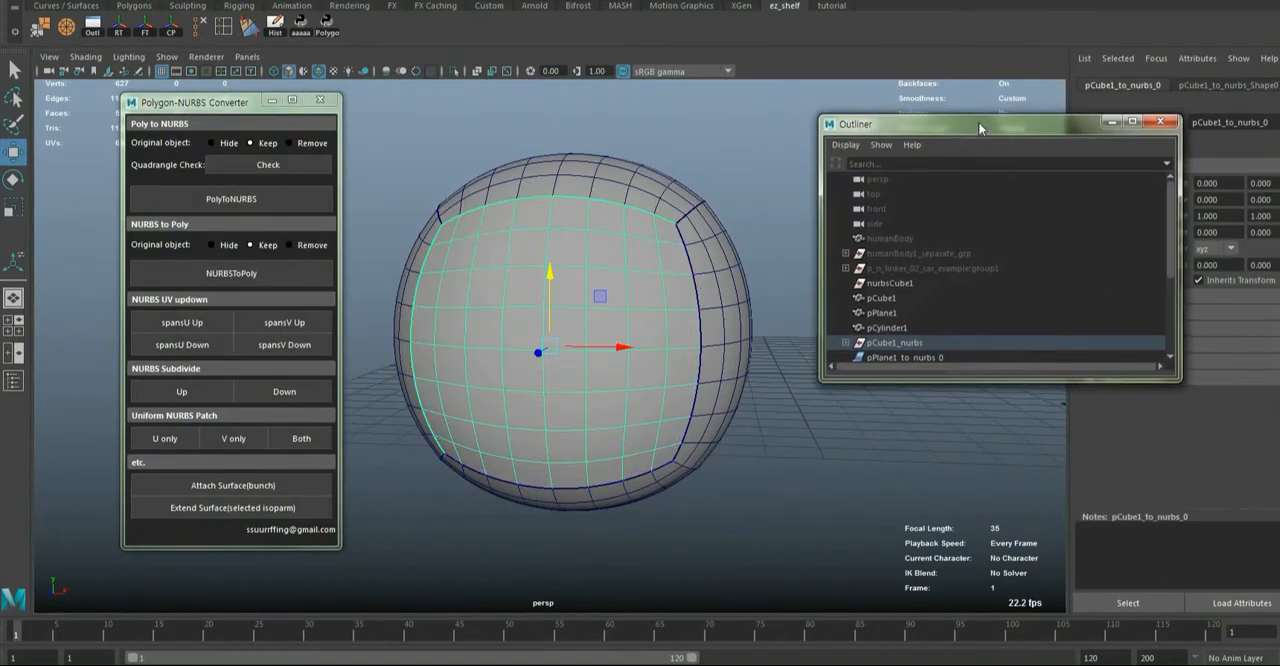
pyautogui.click(845, 210)
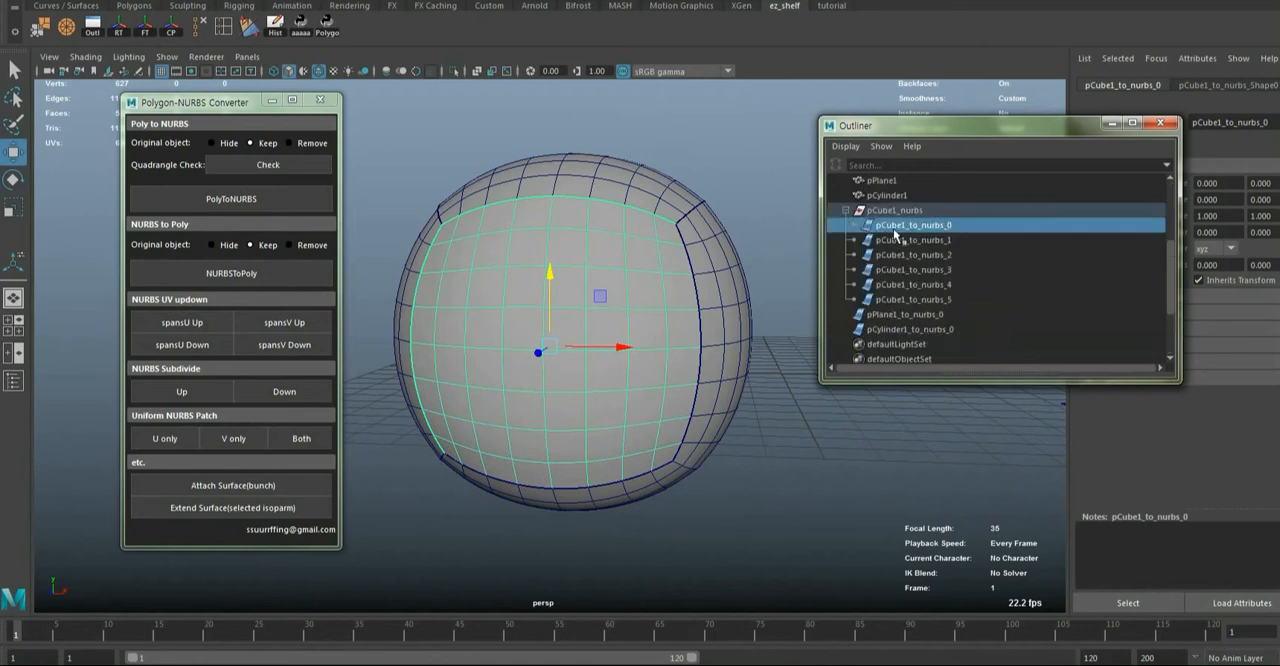
pyautogui.moveTo(898, 238); pyautogui.dragTo(905, 300)
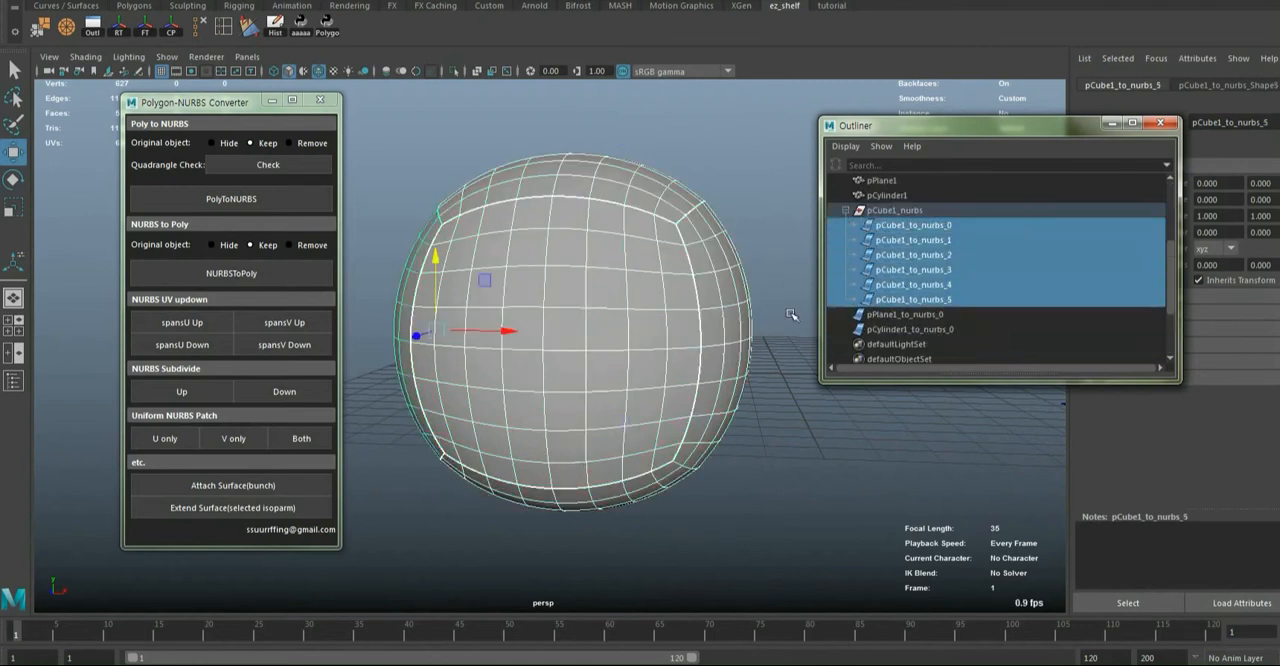
pyautogui.scroll(-3, 701, 307)
pyautogui.keyDown('alt'); pyautogui.moveTo(701, 307); pyautogui.dragTo(676, 308); pyautogui.keyUp('alt')
# Add the polygon sphere to the selection and reorder pCube1 directly below the pCube1_nurbs group, keeping the group expanded
pyautogui.click(770, 272)
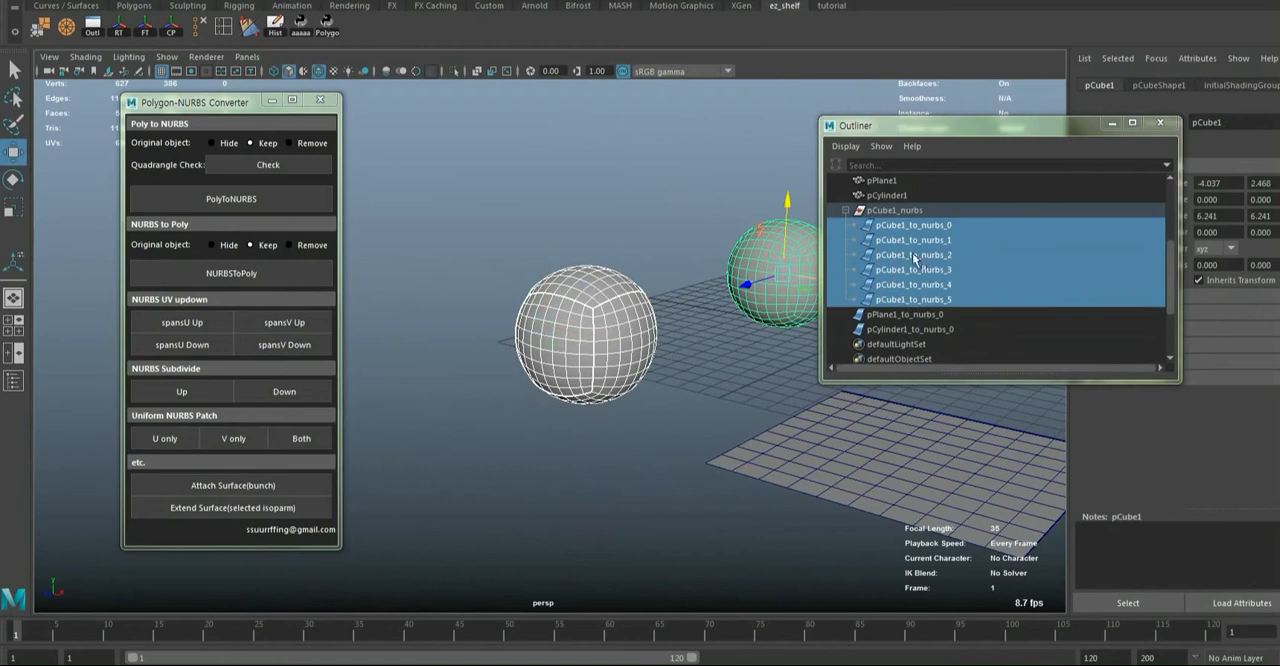
pyautogui.scroll(-2, 925, 257)
pyautogui.scroll(3, 928, 257)
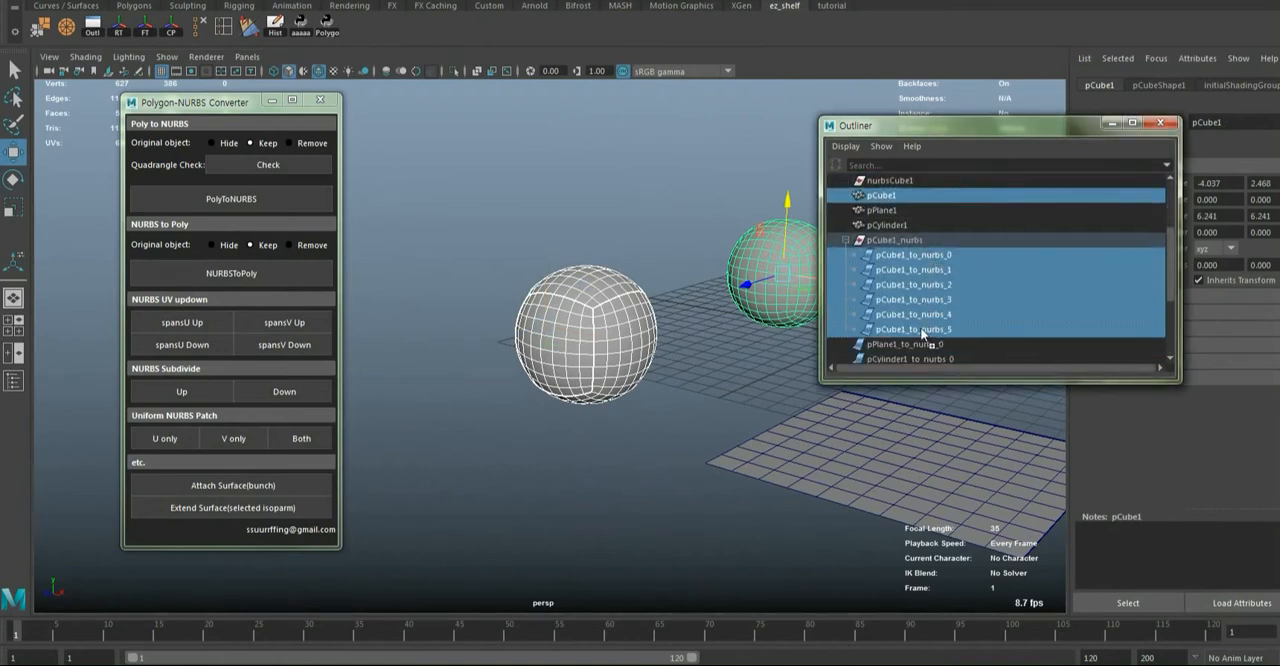
pyautogui.moveTo(883, 197); pyautogui.dragTo(916, 339, button='middle')
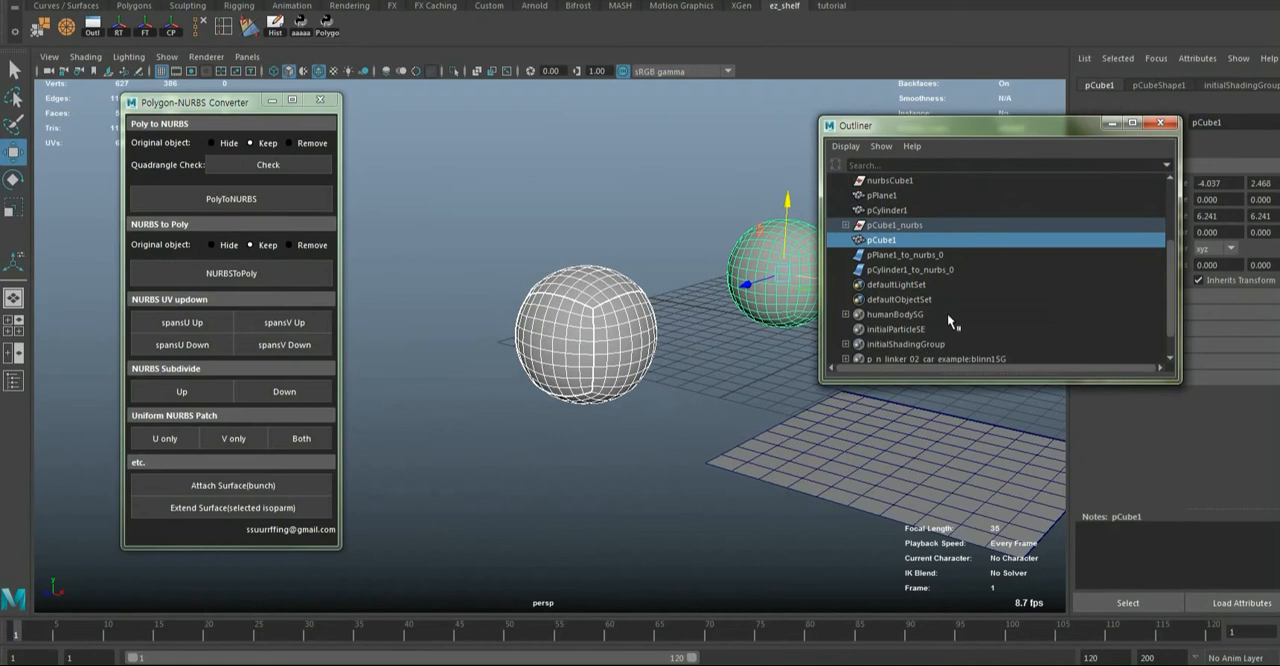
pyautogui.click(847, 226)
pyautogui.scroll(-1, 890, 297)
# Compare the NURBS plane with the polygon plane and reorder pPlane1 below pPlane1_to_nurbs_0 in the Outliner
pyautogui.keyDown('alt'); pyautogui.moveTo(770, 305); pyautogui.dragTo(680, 330); pyautogui.keyUp('alt')
pyautogui.keyDown('alt'); pyautogui.moveTo(680, 330); pyautogui.dragTo(629, 329, button='right'); pyautogui.keyUp('alt')
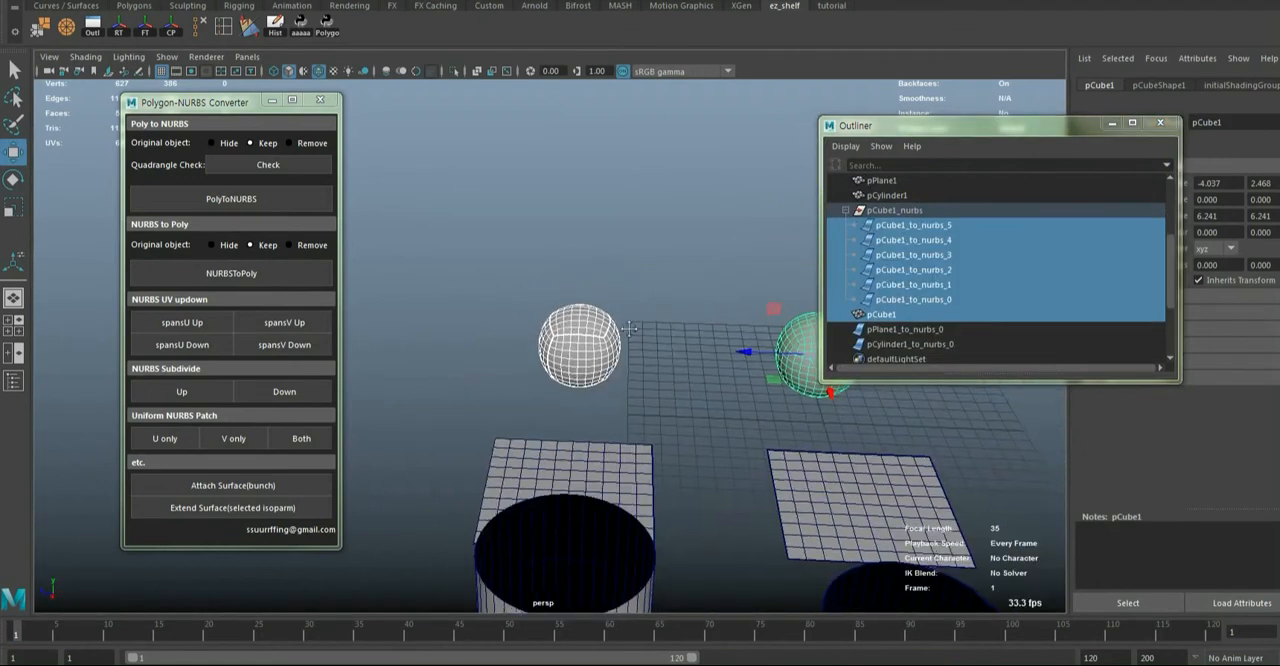
pyautogui.keyDown('alt'); pyautogui.moveTo(629, 329); pyautogui.dragTo(573, 244, button='middle'); pyautogui.keyUp('alt')
pyautogui.click(546, 335)
pyautogui.keyDown('alt'); pyautogui.moveTo(598, 328); pyautogui.dragTo(658, 436); pyautogui.keyUp('alt')
pyautogui.keyDown('alt'); pyautogui.moveTo(658, 436); pyautogui.dragTo(651, 319, button='middle'); pyautogui.keyUp('alt')
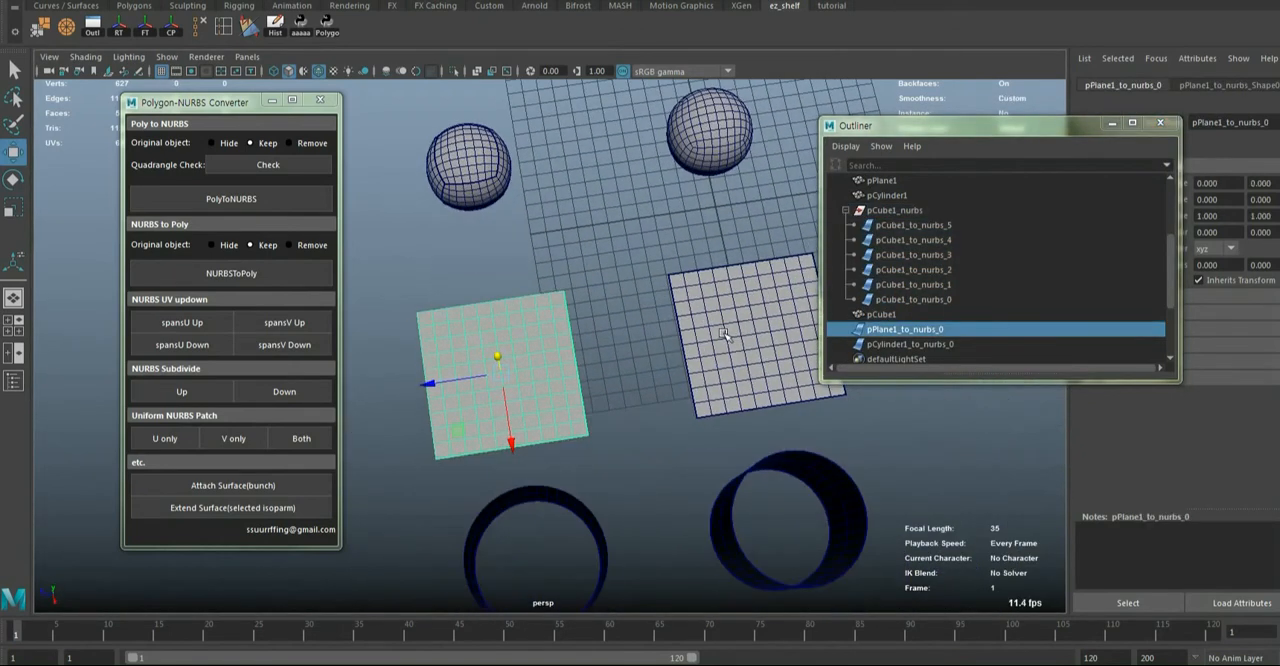
pyautogui.click(724, 335)
pyautogui.moveTo(884, 183); pyautogui.dragTo(923, 314)
# Select the polygon cylinder and enlarge the Outliner to show the whole object list
pyautogui.keyDown('alt'); pyautogui.moveTo(617, 357); pyautogui.dragTo(640, 345); pyautogui.keyUp('alt')
pyautogui.click(764, 311)
pyautogui.moveTo(947, 383); pyautogui.dragTo(947, 552)
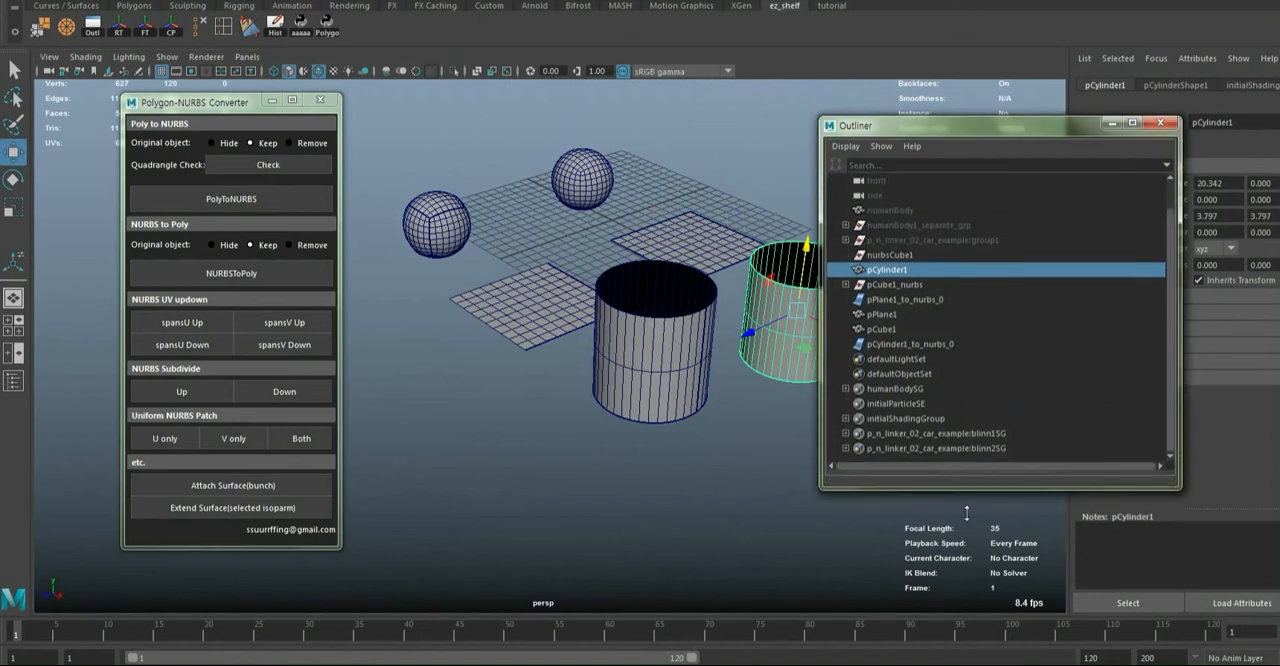
pyautogui.keyDown('alt'); pyautogui.moveTo(640, 440); pyautogui.dragTo(623, 465); pyautogui.keyUp('alt')
# Toggle component display on the NURBS cylinder and raise it slightly above the polygon cylinder
pyautogui.click(513, 403)
pyautogui.press('F8')
pyautogui.press('F8')
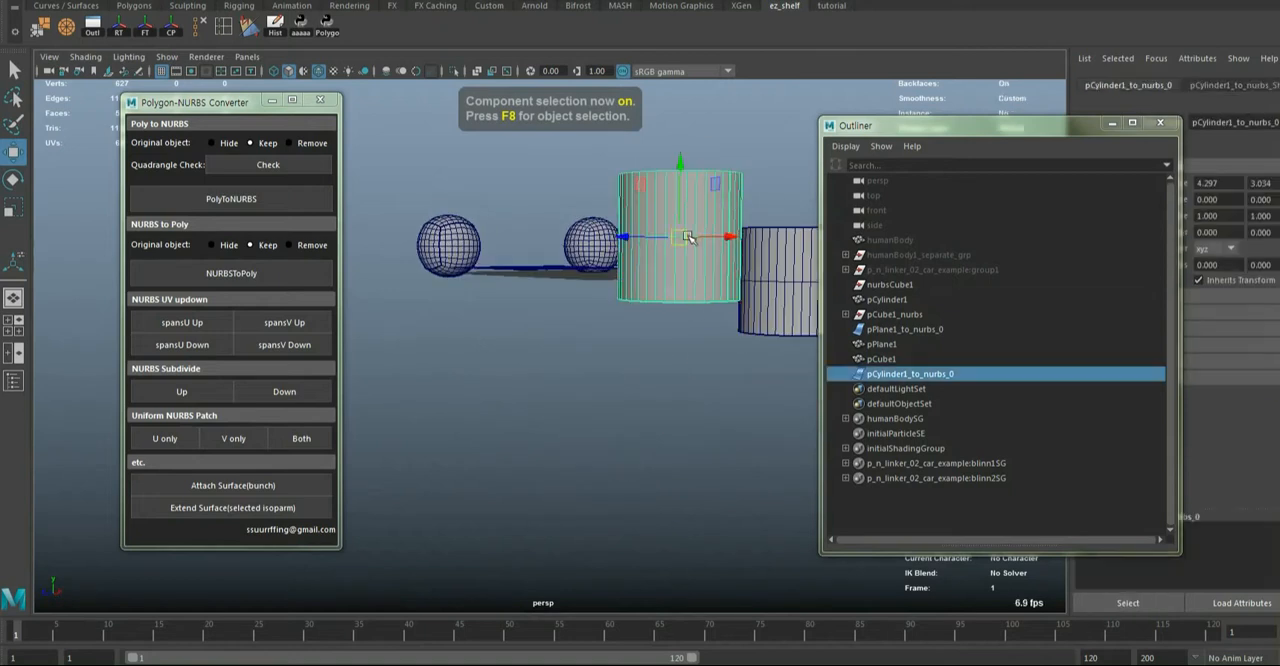
# Reduce the NURBS cylinder's V spans repeatedly and increase its U spans with the converter
pyautogui.press('f')
pyautogui.scroll(-4, 594, 363)
pyautogui.keyDown('alt'); pyautogui.moveTo(594, 363); pyautogui.dragTo(529, 406); pyautogui.keyUp('alt')
pyautogui.click(288, 346)
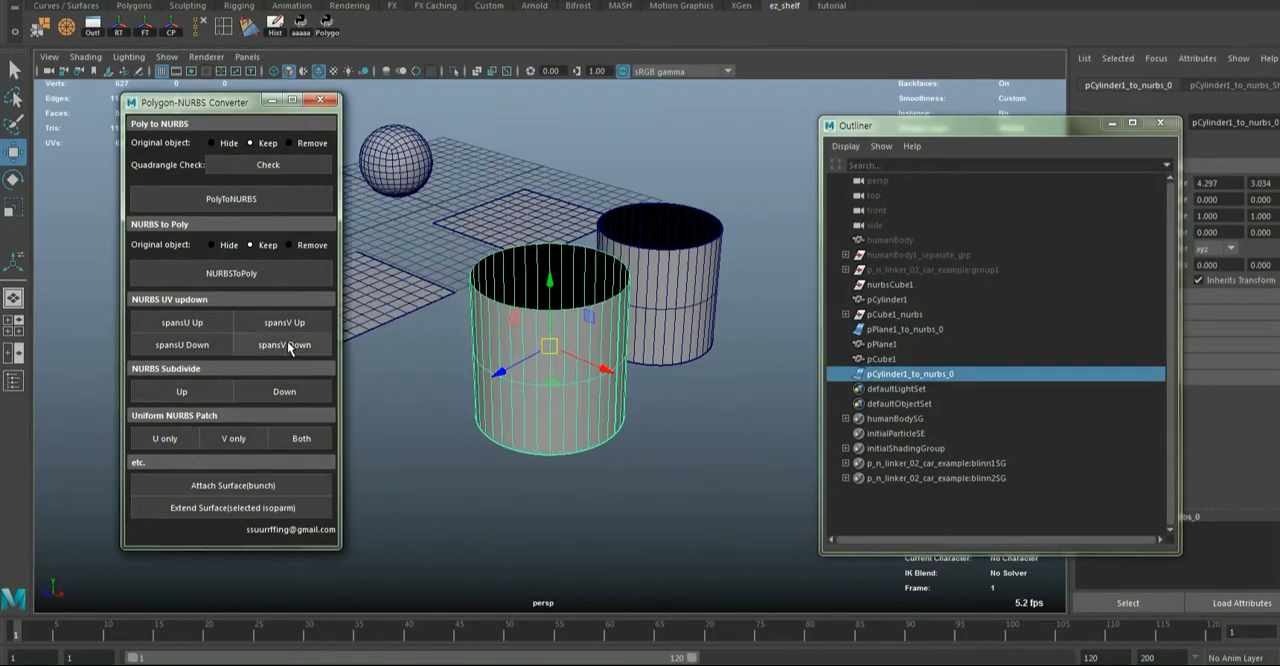
pyautogui.click(288, 346)
pyautogui.click(288, 346)
pyautogui.click(288, 346)
pyautogui.click(288, 346)
pyautogui.click(288, 346)
pyautogui.click(288, 346)
pyautogui.click(288, 346)
pyautogui.click(190, 328)
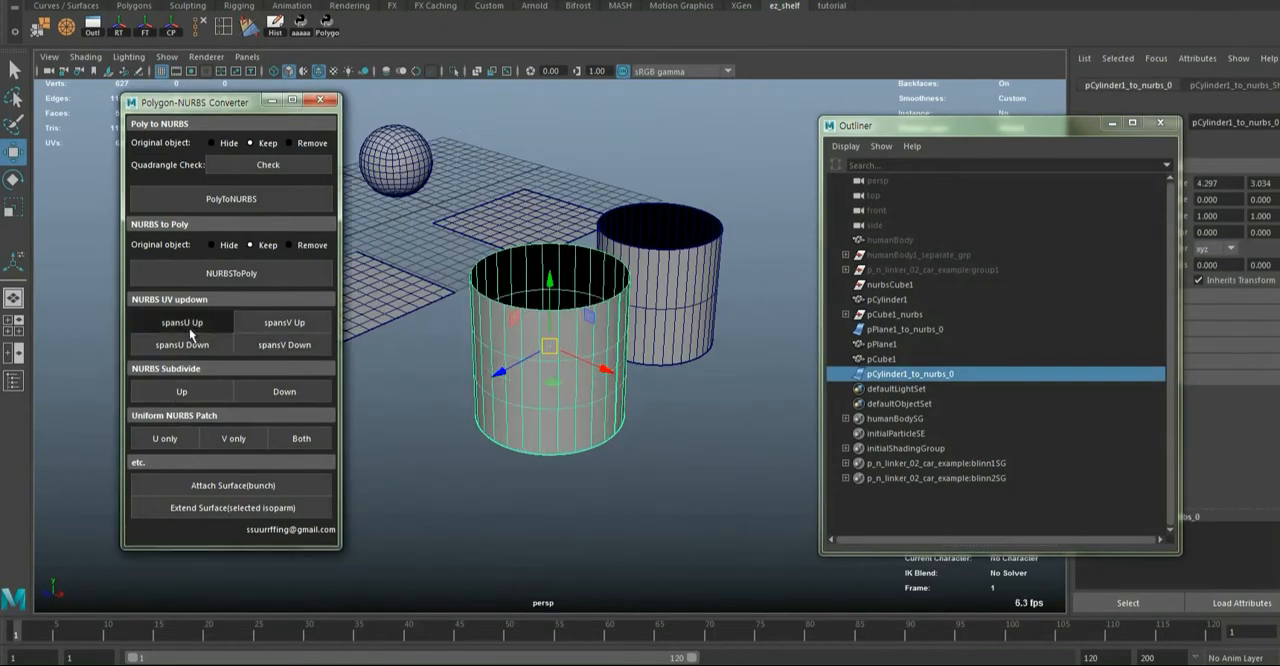
pyautogui.click(190, 328)
pyautogui.click(190, 328)
pyautogui.click(190, 328)
pyautogui.keyDown('alt'); pyautogui.moveTo(466, 425); pyautogui.dragTo(553, 444); pyautogui.keyUp('alt')
pyautogui.keyDown('alt'); pyautogui.moveTo(553, 444); pyautogui.dragTo(822, 444, button='middle'); pyautogui.keyUp('alt')
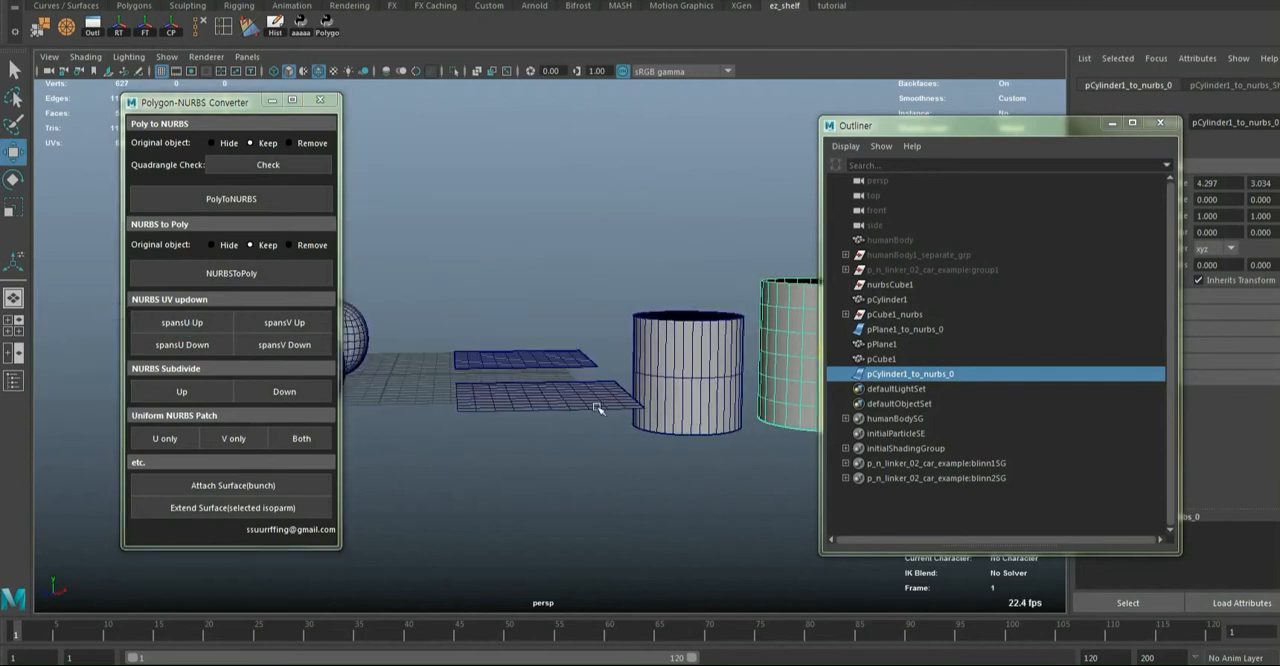
# Select the NURBS plane and reduce both its U and V spans with the converter
pyautogui.keyDown('alt'); pyautogui.moveTo(598, 407); pyautogui.dragTo(600, 487); pyautogui.keyUp('alt')
pyautogui.click(560, 436)
pyautogui.click(182, 349)
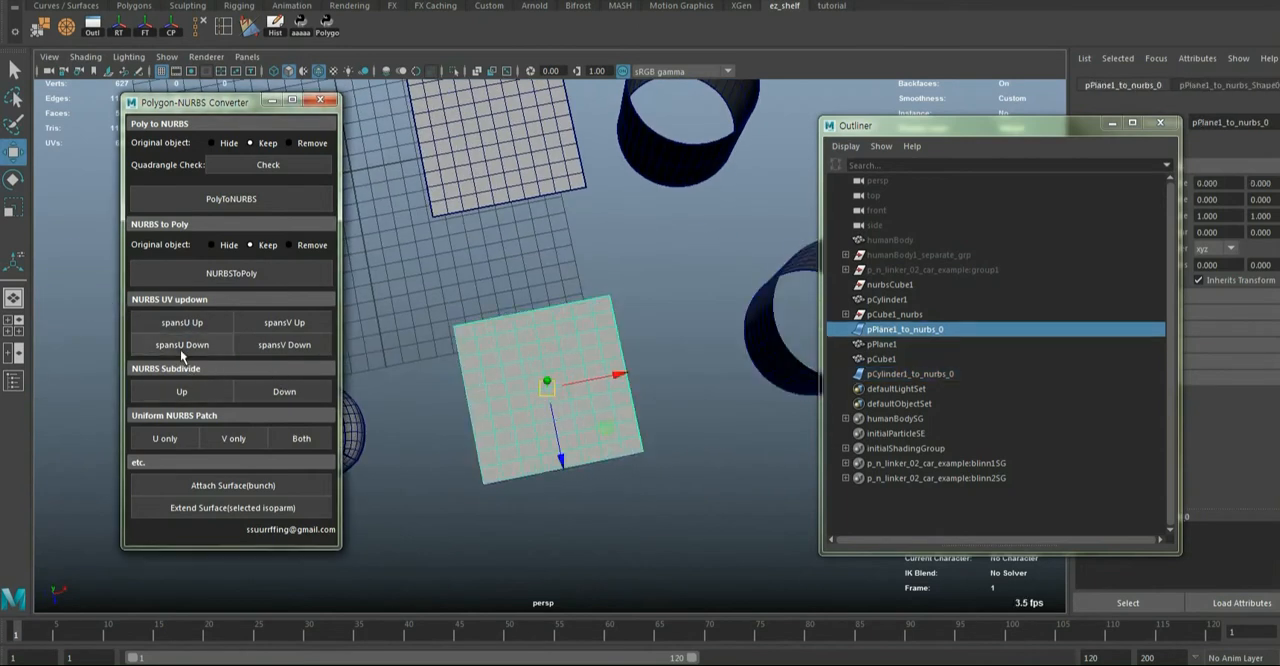
pyautogui.click(182, 349)
pyautogui.click(296, 344)
pyautogui.click(296, 344)
pyautogui.keyDown('alt'); pyautogui.moveTo(570, 524); pyautogui.dragTo(617, 454); pyautogui.keyUp('alt')
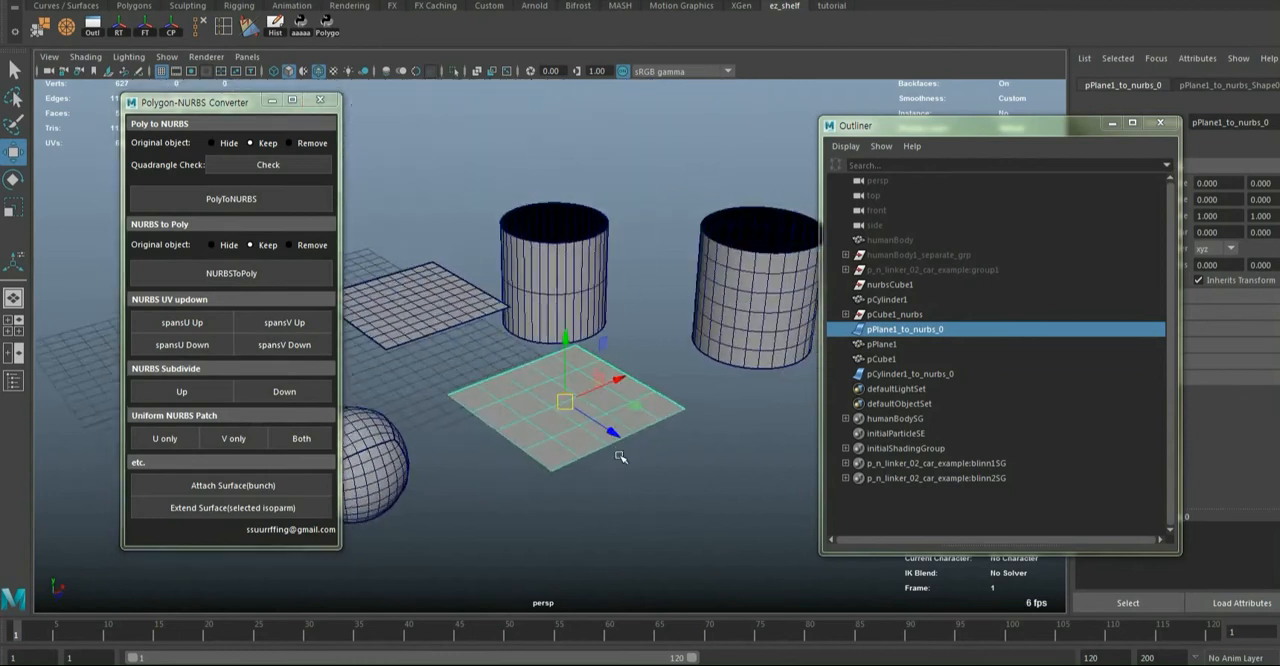
pyautogui.keyDown('alt'); pyautogui.moveTo(617, 454); pyautogui.dragTo(598, 466, button='right'); pyautogui.keyUp('alt')
pyautogui.keyDown('alt'); pyautogui.moveTo(660, 460); pyautogui.dragTo(752, 460, button='middle'); pyautogui.keyUp('alt')
# Select the NURBS sphere and reduce its U and V spans with the converter
pyautogui.keyDown('alt'); pyautogui.moveTo(606, 448); pyautogui.dragTo(620, 519); pyautogui.keyUp('alt')
pyautogui.click(548, 482)
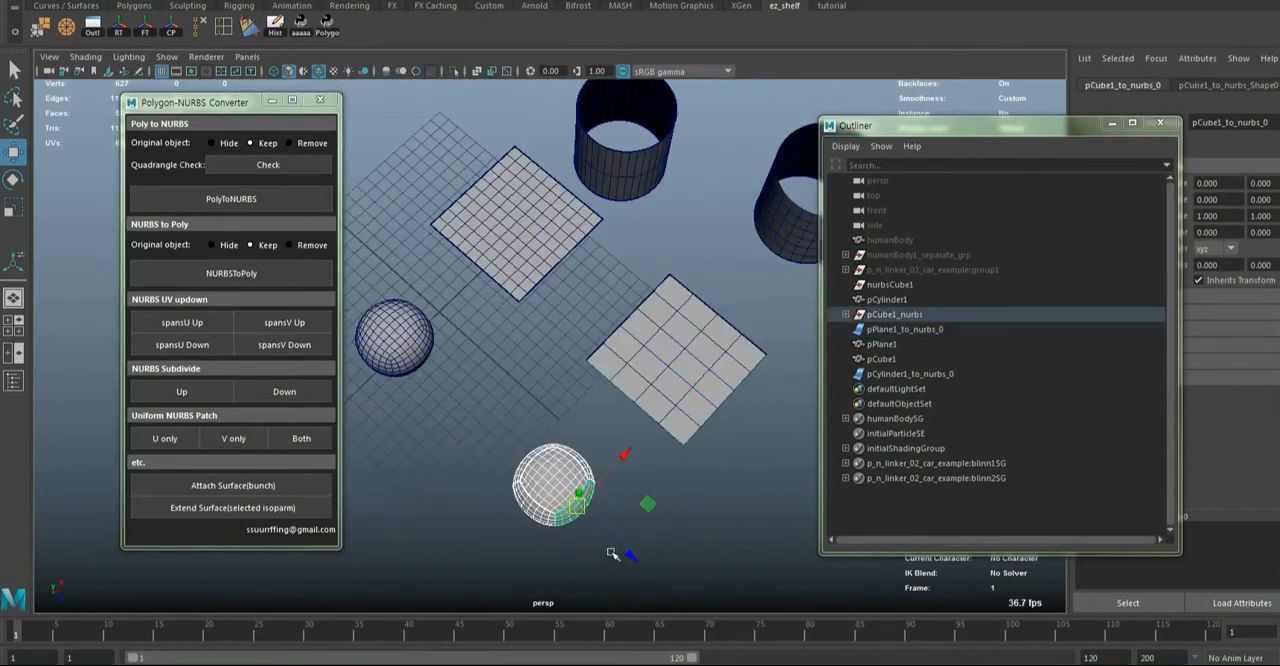
pyautogui.press('f')
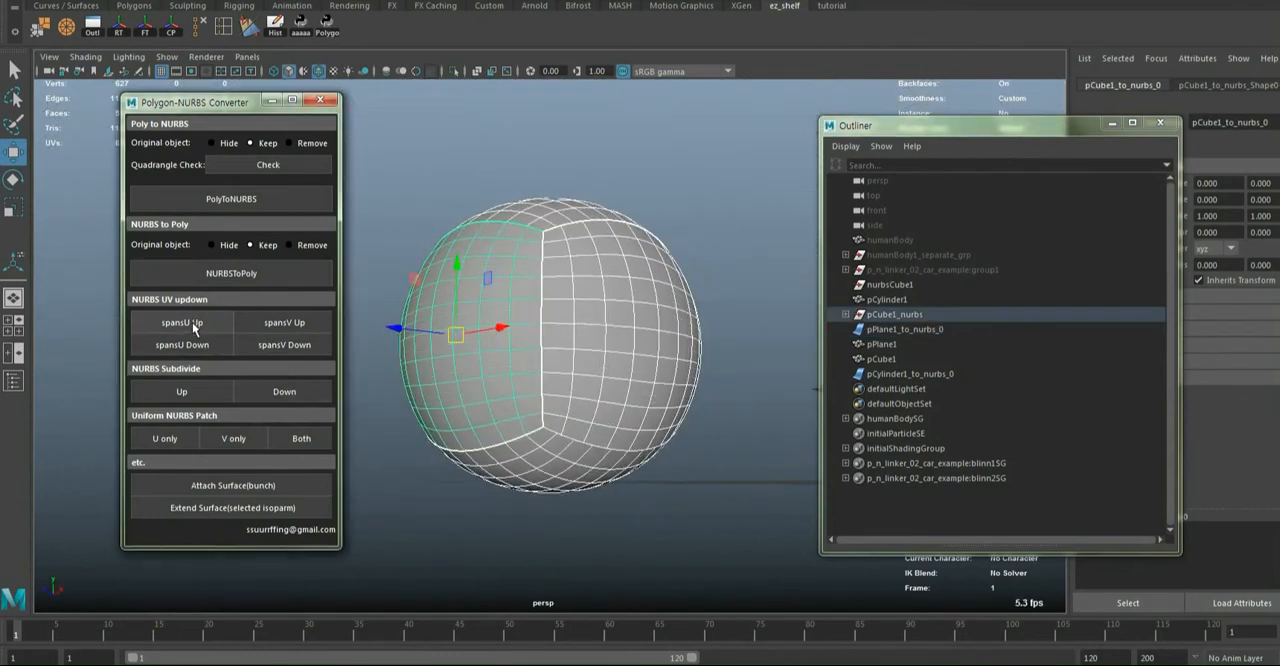
pyautogui.click(192, 341)
pyautogui.click(268, 352)
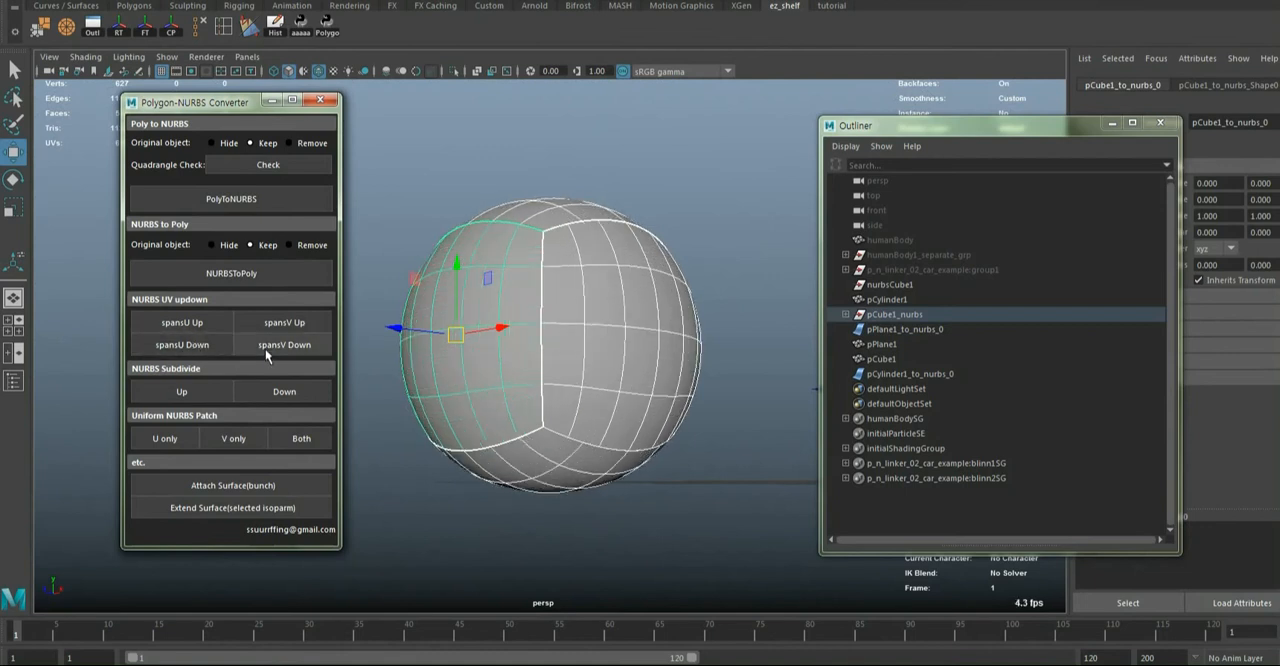
pyautogui.keyDown('alt'); pyautogui.moveTo(461, 377); pyautogui.dragTo(521, 442); pyautogui.keyUp('alt')
pyautogui.scroll(-10, 521, 442)
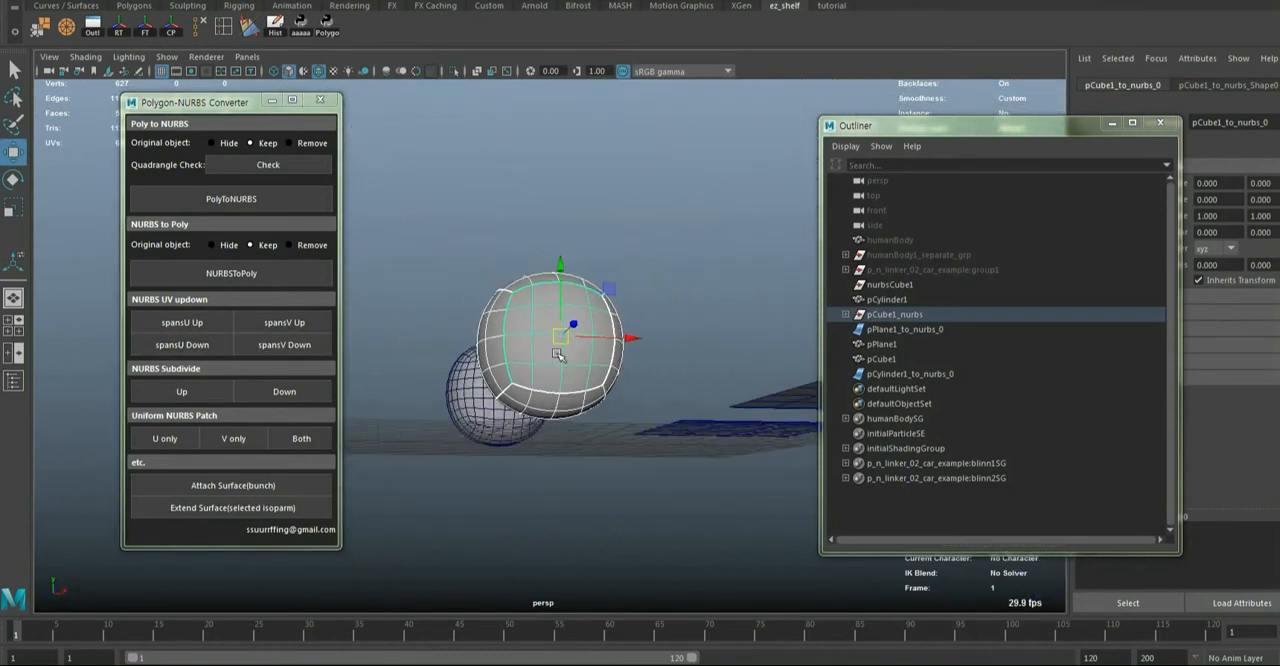
# Examine the reduced NURBS sphere, plane and cylinder beside their polygon originals from several angles
pyautogui.keyDown('alt'); pyautogui.moveTo(543, 379); pyautogui.dragTo(544, 436); pyautogui.keyUp('alt')
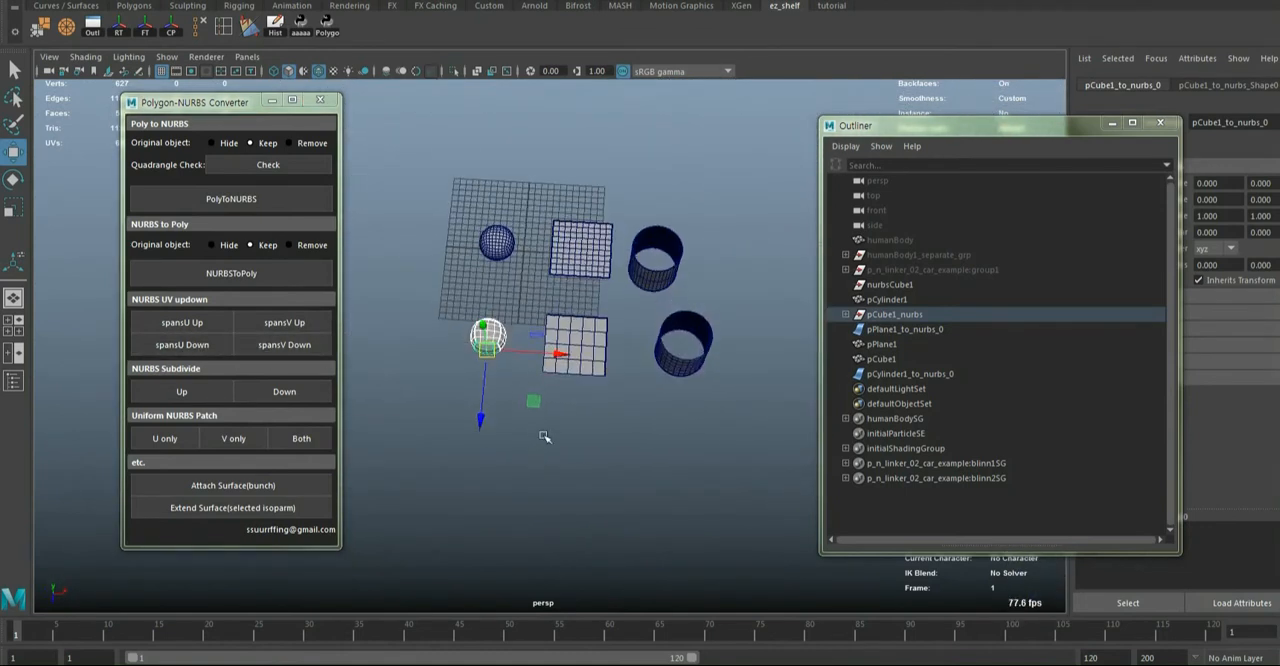
pyautogui.keyDown('alt'); pyautogui.moveTo(735, 290); pyautogui.dragTo(643, 340); pyautogui.keyUp('alt')
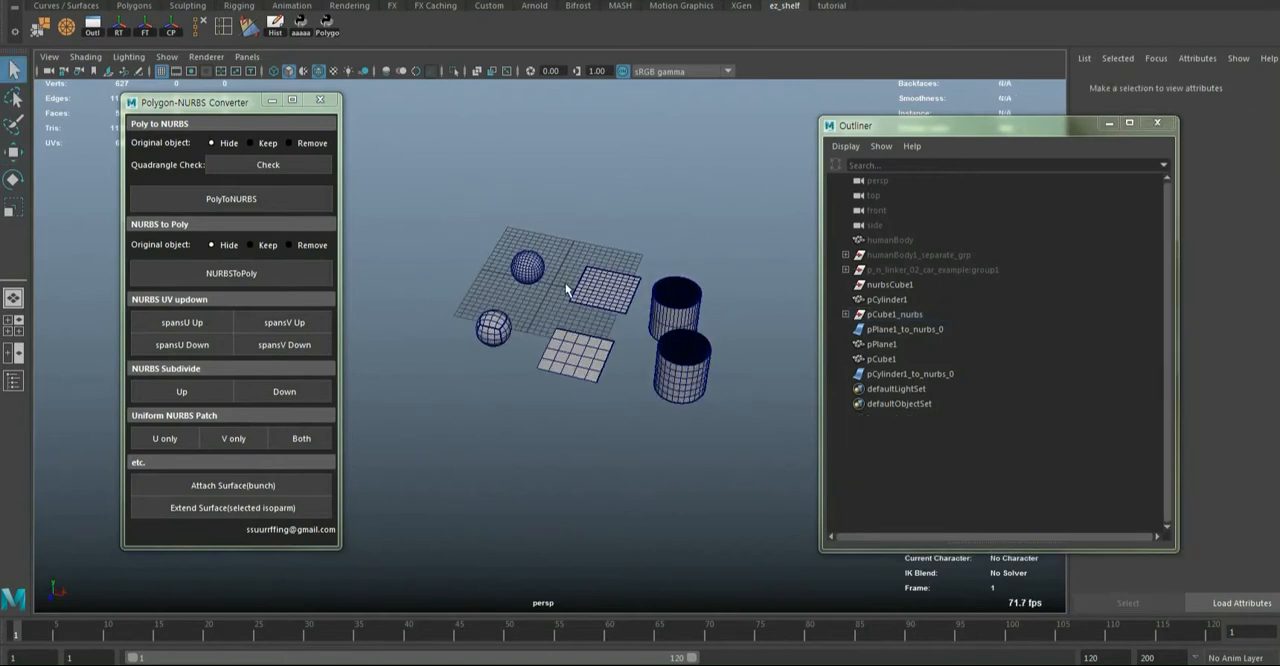
pyautogui.keyDown('alt'); pyautogui.moveTo(643, 340); pyautogui.dragTo(618, 350, button='middle'); pyautogui.keyUp('alt')
pyautogui.keyDown('alt'); pyautogui.moveTo(596, 358); pyautogui.dragTo(640, 361); pyautogui.keyUp('alt')
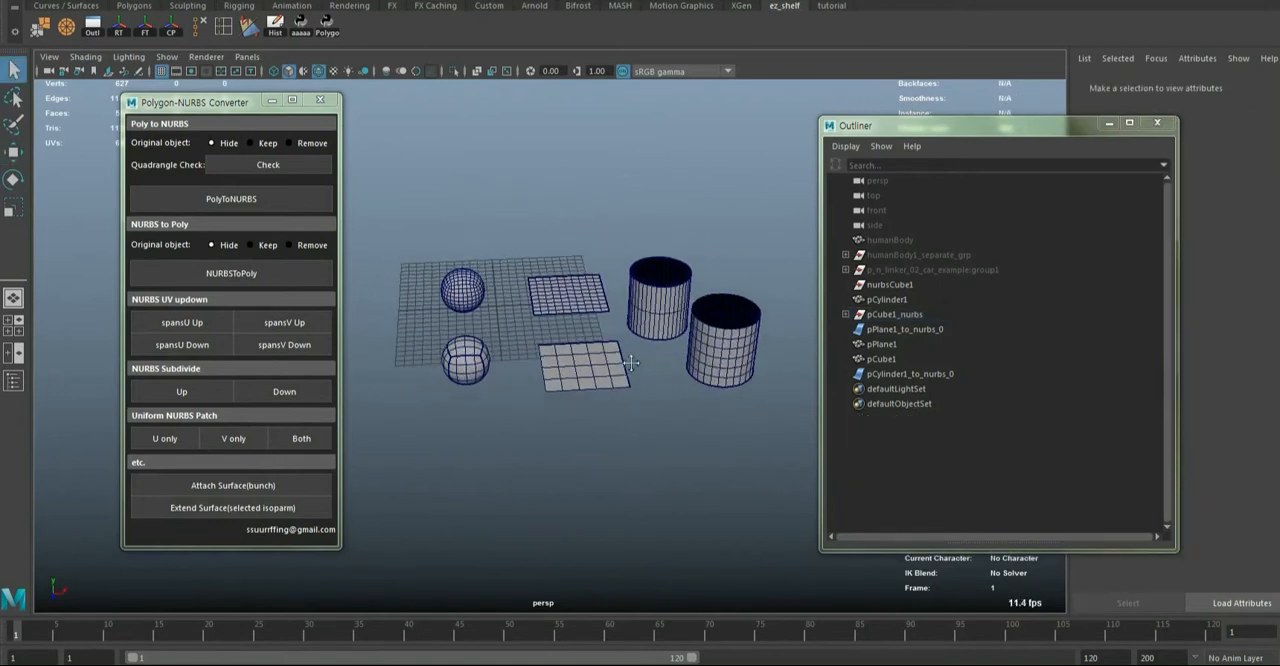
pyautogui.scroll(5, 638, 361)
pyautogui.keyDown('alt'); pyautogui.moveTo(570, 385); pyautogui.dragTo(611, 420); pyautogui.keyUp('alt')
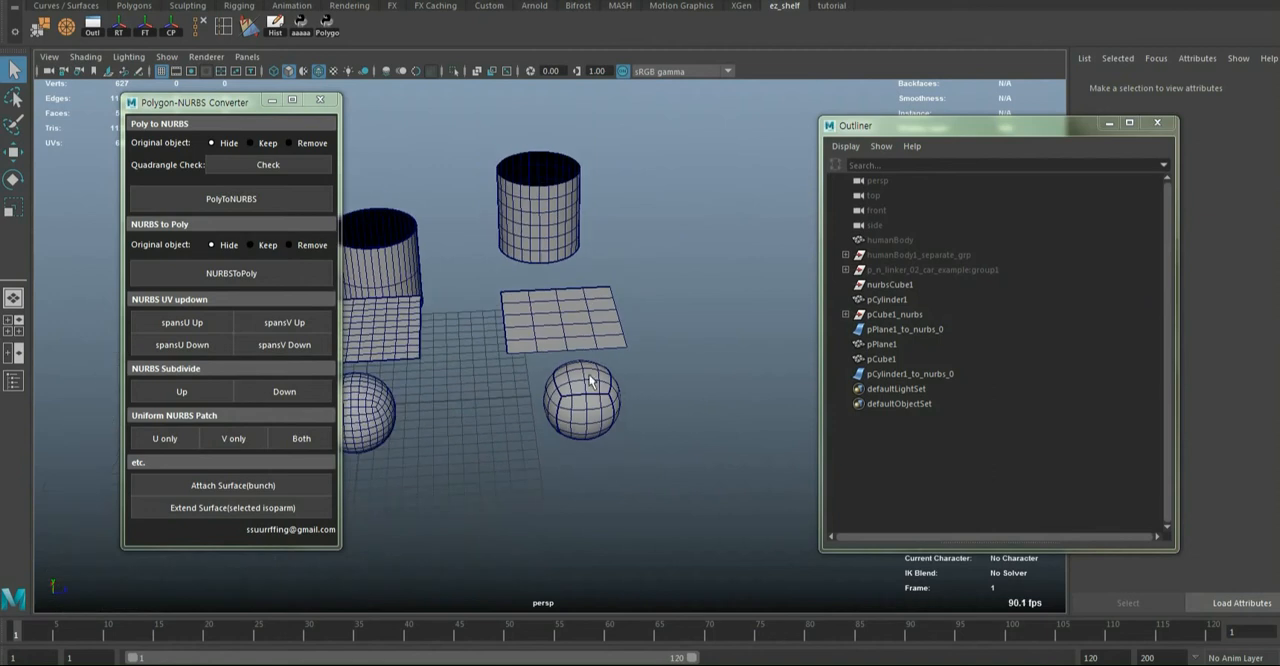
pyautogui.click(590, 398)
pyautogui.keyDown('alt'); pyautogui.moveTo(590, 398); pyautogui.dragTo(700, 426, button='middle'); pyautogui.keyUp('alt')
pyautogui.keyDown('alt'); pyautogui.moveTo(700, 426); pyautogui.dragTo(675, 430); pyautogui.keyUp('alt')
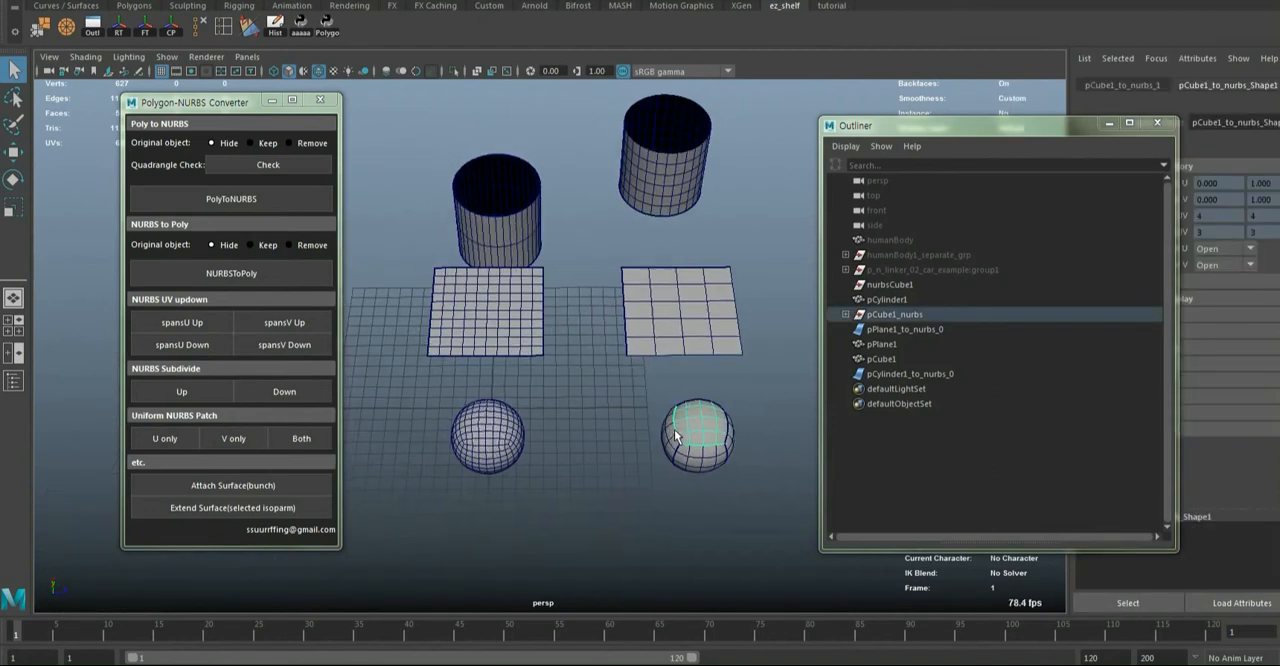
# Select the polygon sphere, plane and cylinder one after another and compare each with its NURBS version
pyautogui.click(491, 427)
pyautogui.scroll(5, 495, 430)
pyautogui.keyDown('alt'); pyautogui.moveTo(503, 449); pyautogui.dragTo(583, 438); pyautogui.keyUp('alt')
pyautogui.keyDown('alt'); pyautogui.moveTo(583, 438); pyautogui.dragTo(508, 434, button='middle'); pyautogui.keyUp('alt')
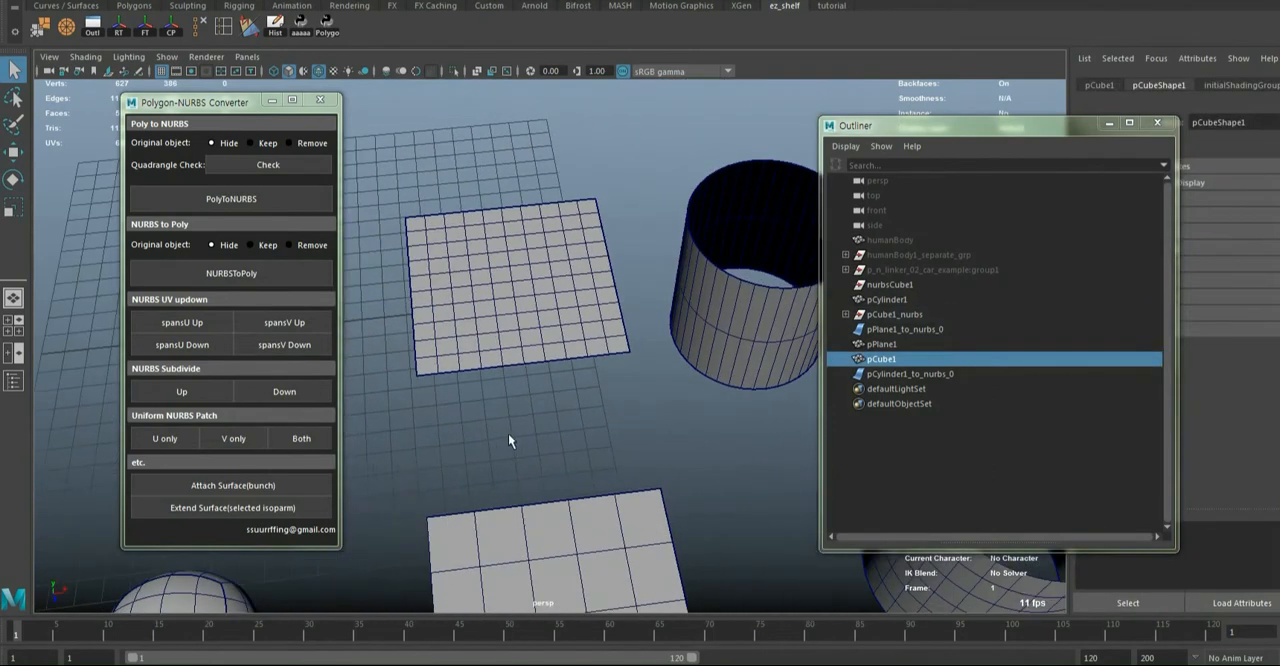
pyautogui.scroll(-5, 510, 436)
pyautogui.keyDown('alt'); pyautogui.moveTo(510, 436); pyautogui.dragTo(540, 442); pyautogui.keyUp('alt')
pyautogui.click(568, 325)
pyautogui.keyDown('alt'); pyautogui.moveTo(597, 360); pyautogui.dragTo(728, 406); pyautogui.keyUp('alt')
pyautogui.click(650, 365)
pyautogui.keyDown('alt'); pyautogui.moveTo(611, 382); pyautogui.dragTo(676, 348); pyautogui.keyUp('alt')
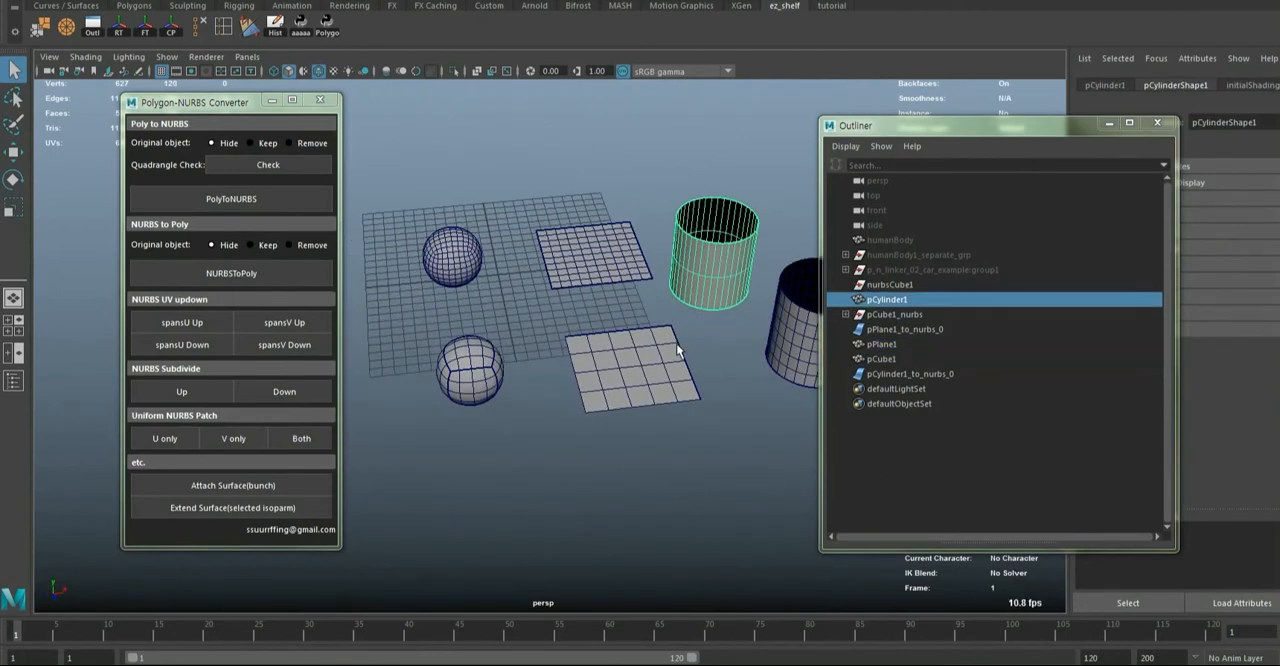
pyautogui.keyDown('alt'); pyautogui.moveTo(666, 372); pyautogui.dragTo(620, 395, button='middle'); pyautogui.keyUp('alt')
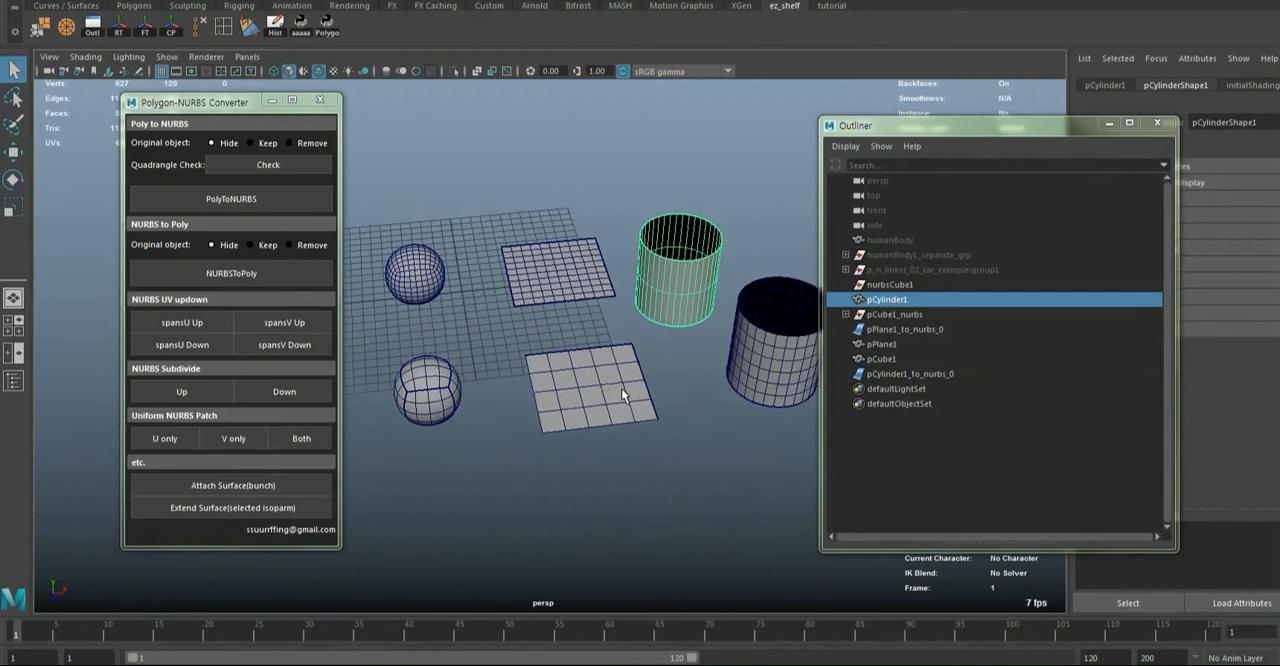
pyautogui.keyDown('alt'); pyautogui.moveTo(597, 398); pyautogui.dragTo(600, 420); pyautogui.keyUp('alt')
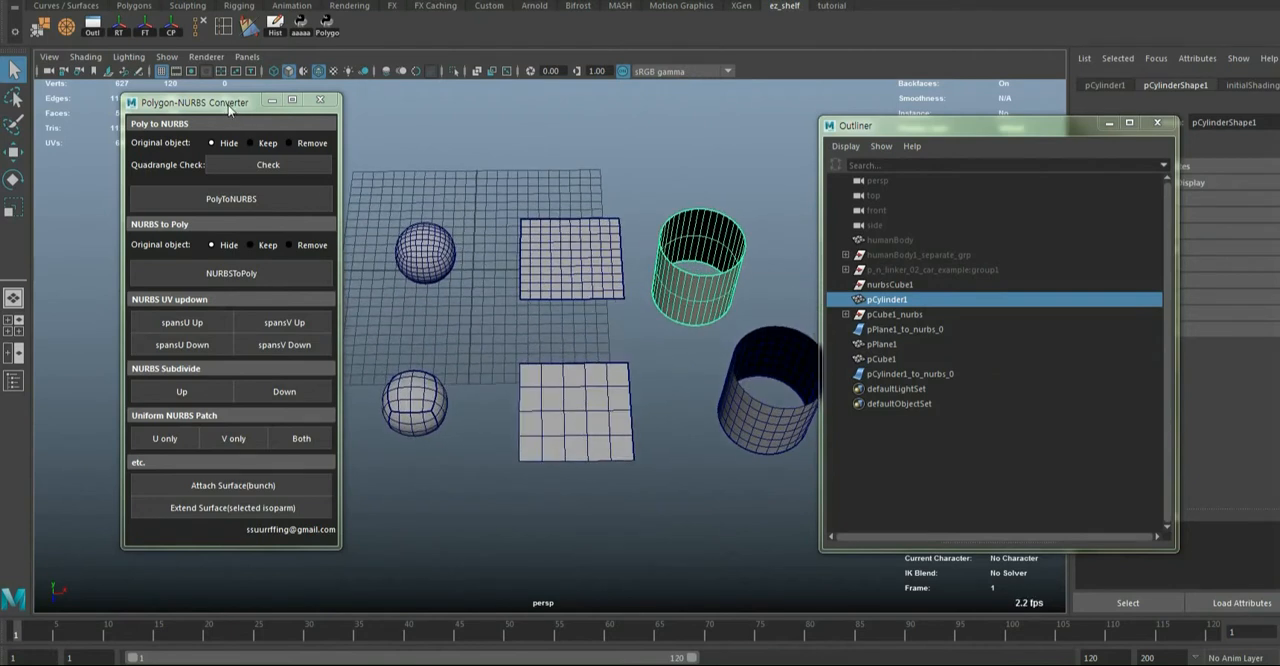
# Move the Polygon-NURBS Converter and Outliner windows outward to uncover the objects in the viewport
pyautogui.moveTo(229, 104); pyautogui.dragTo(192, 111)
pyautogui.moveTo(876, 134); pyautogui.dragTo(1003, 121)
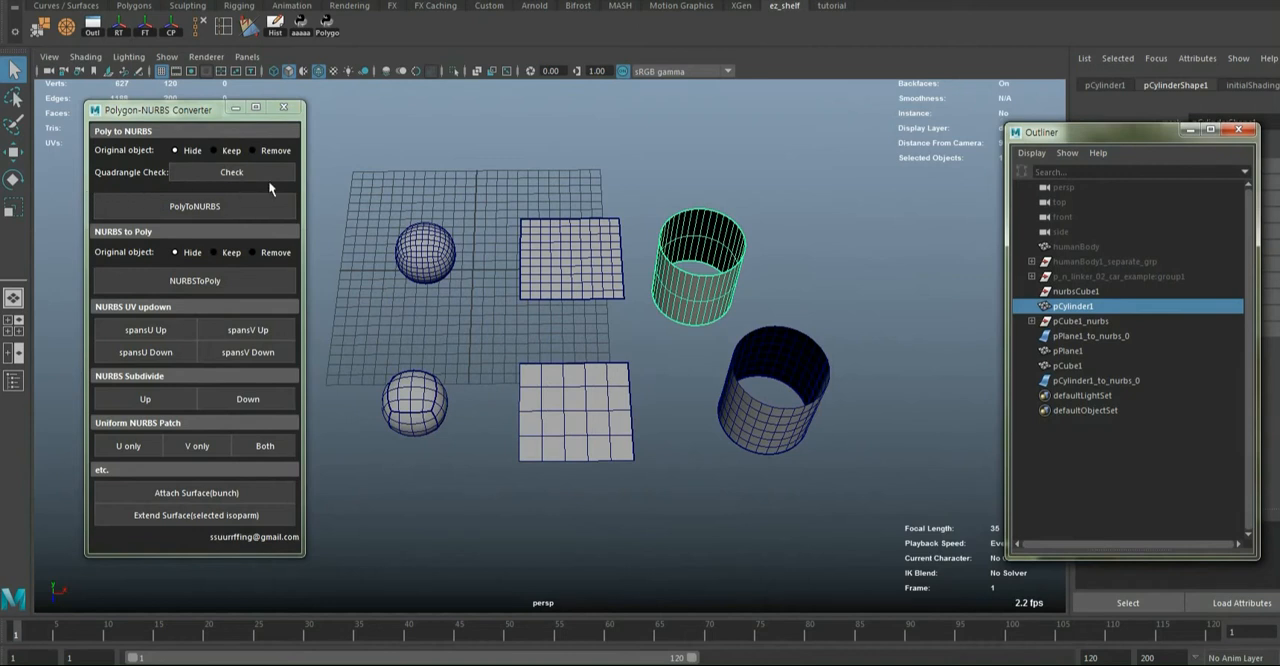
pyautogui.keyDown('alt'); pyautogui.moveTo(690, 335); pyautogui.dragTo(604, 364); pyautogui.keyUp('alt')
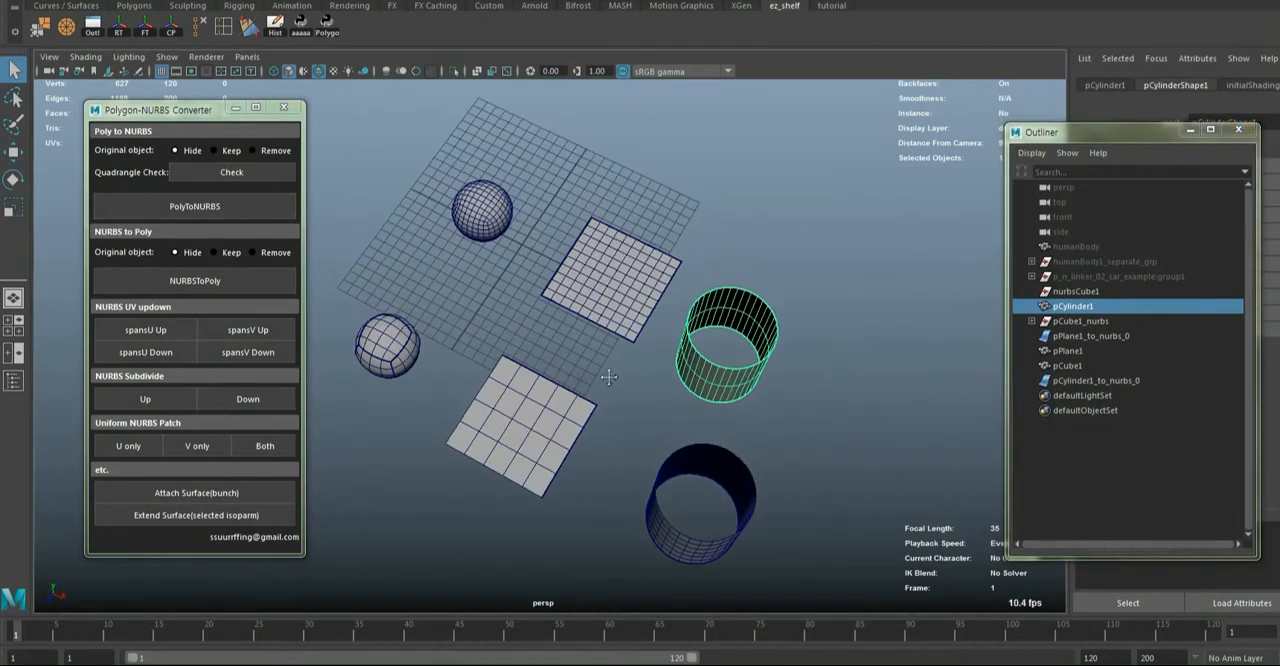
# Select the polygon plane and cylinder in turn and examine the face layout of the original meshes
pyautogui.keyDown('alt'); pyautogui.moveTo(631, 309); pyautogui.dragTo(617, 331, button='middle'); pyautogui.keyUp('alt')
pyautogui.scroll(5, 617, 331)
pyautogui.click(617, 331)
pyautogui.keyDown('alt'); pyautogui.moveTo(618, 331); pyautogui.dragTo(770, 328); pyautogui.keyUp('alt')
pyautogui.keyDown('alt'); pyautogui.moveTo(430, 386); pyautogui.dragTo(594, 429, button='middle'); pyautogui.keyUp('alt')
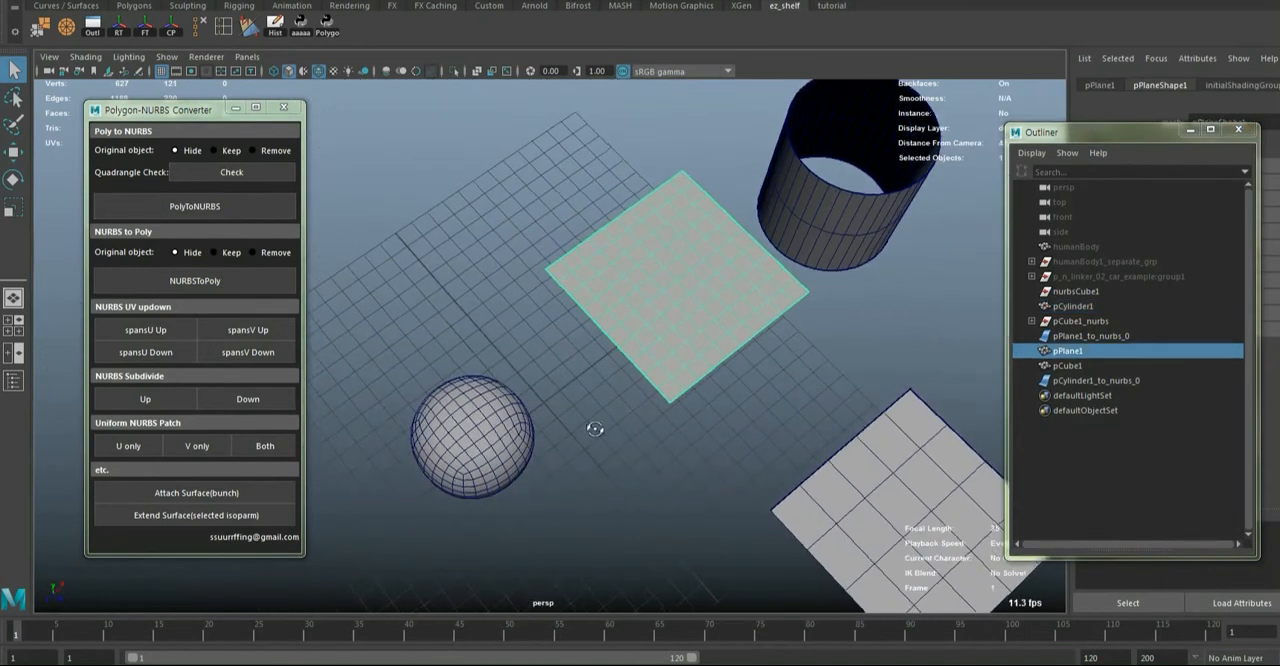
pyautogui.keyDown('alt'); pyautogui.moveTo(594, 429); pyautogui.dragTo(646, 430); pyautogui.keyUp('alt')
pyautogui.click(557, 383)
pyautogui.click(629, 191)
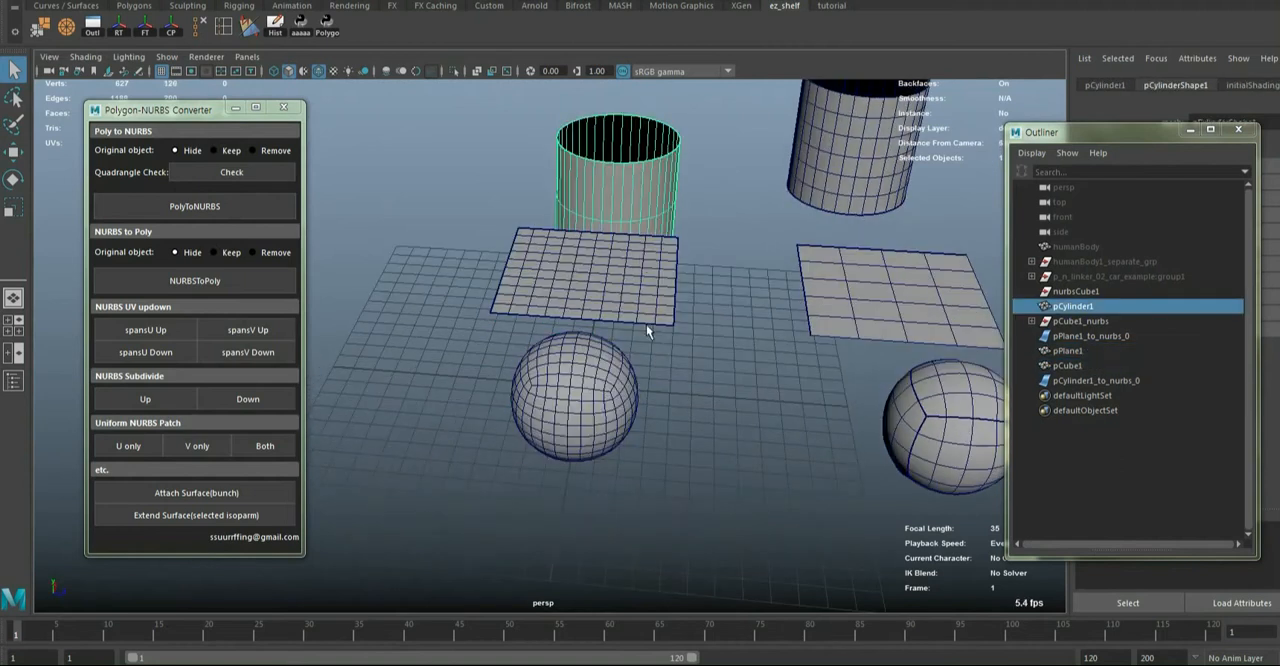
pyautogui.keyDown('alt'); pyautogui.moveTo(646, 325); pyautogui.dragTo(454, 374); pyautogui.keyUp('alt')
pyautogui.scroll(-4, 564, 377)
pyautogui.keyDown('alt'); pyautogui.moveTo(564, 377); pyautogui.dragTo(533, 354, button='middle'); pyautogui.keyUp('alt')
pyautogui.keyDown('alt'); pyautogui.moveTo(533, 354); pyautogui.dragTo(488, 310); pyautogui.keyUp('alt')
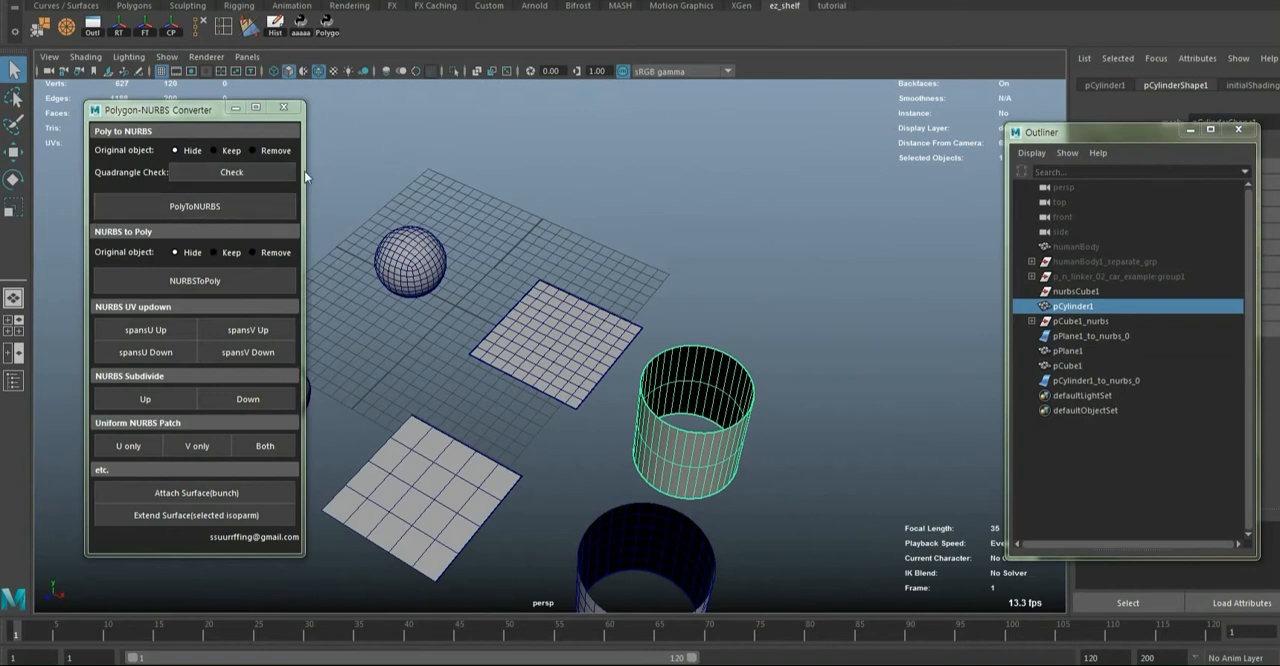
# Select the polygon cylinder, plane and sphere together, run the Quadrangle Check on them and highlight its result message
pyautogui.keyDown('alt'); pyautogui.moveTo(461, 270); pyautogui.dragTo(718, 315); pyautogui.keyUp('alt')
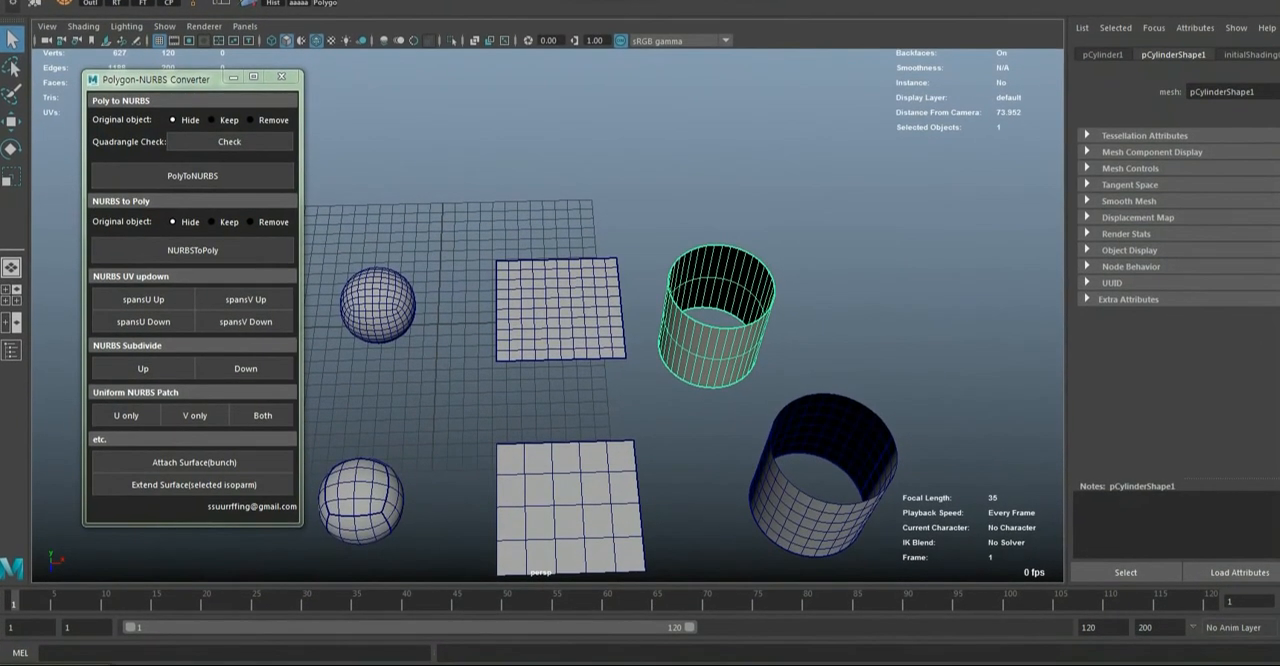
pyautogui.keyDown('shift'); pyautogui.click(575, 299); pyautogui.keyUp('shift')
pyautogui.keyDown('shift'); pyautogui.click(397, 325); pyautogui.keyUp('shift')
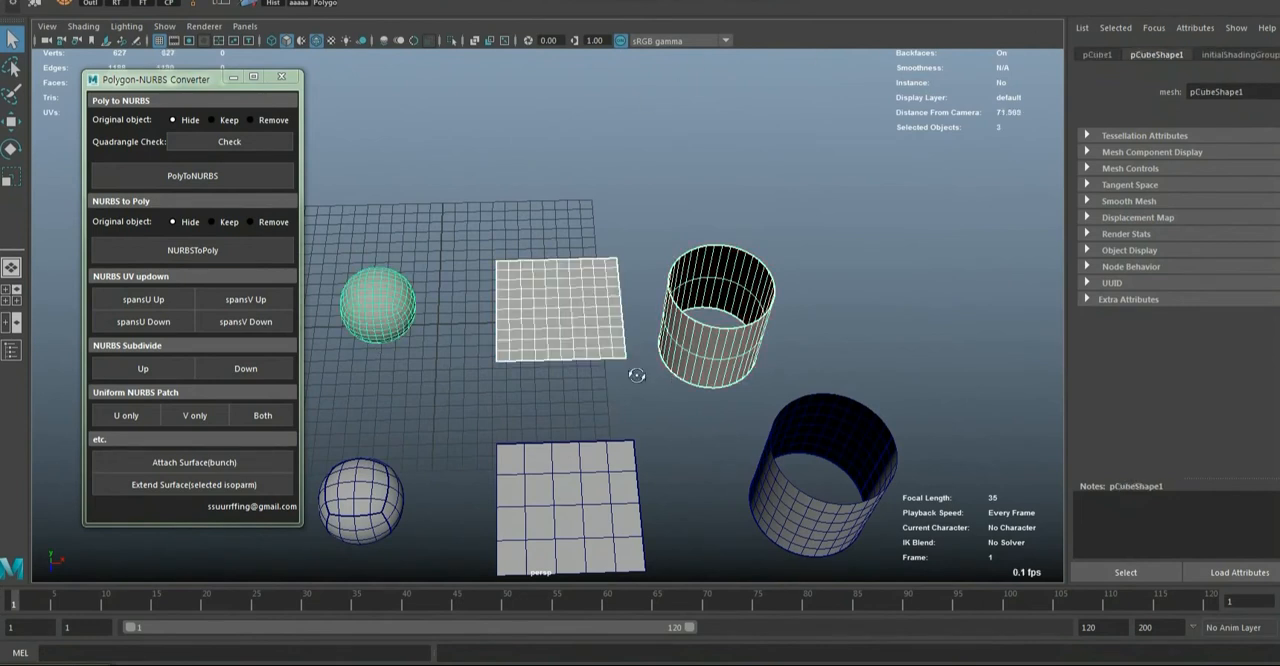
pyautogui.keyDown('alt'); pyautogui.moveTo(632, 372); pyautogui.dragTo(685, 412); pyautogui.keyUp('alt')
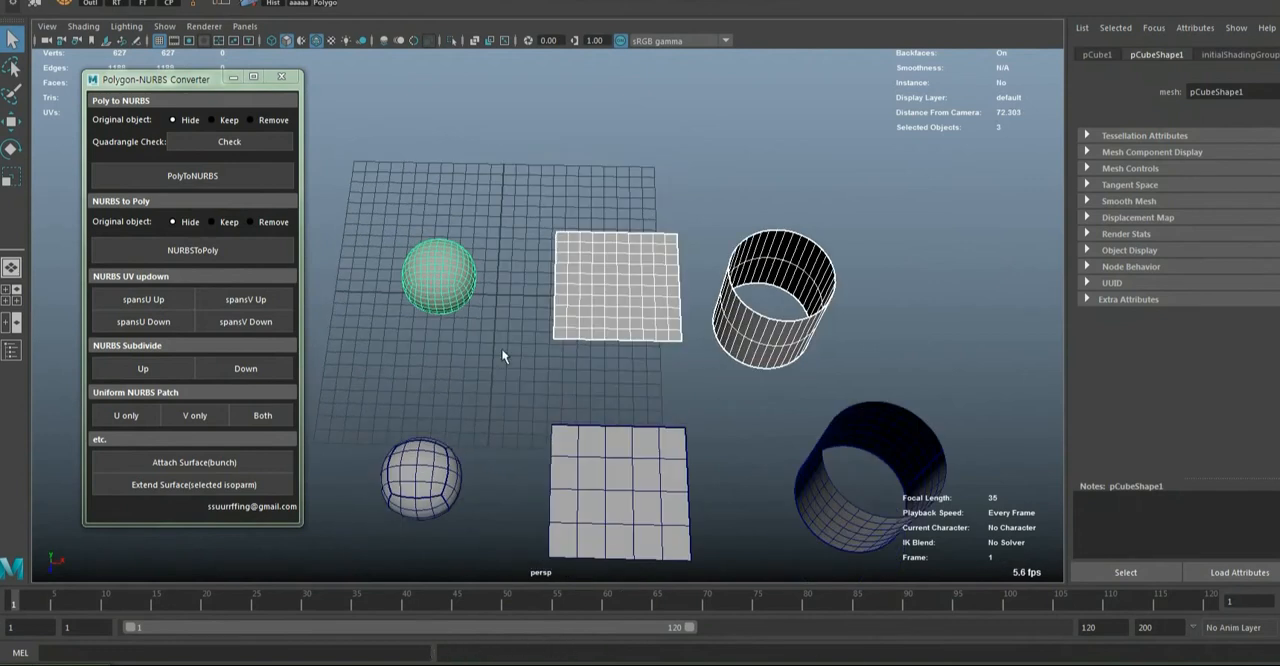
pyautogui.click(253, 141)
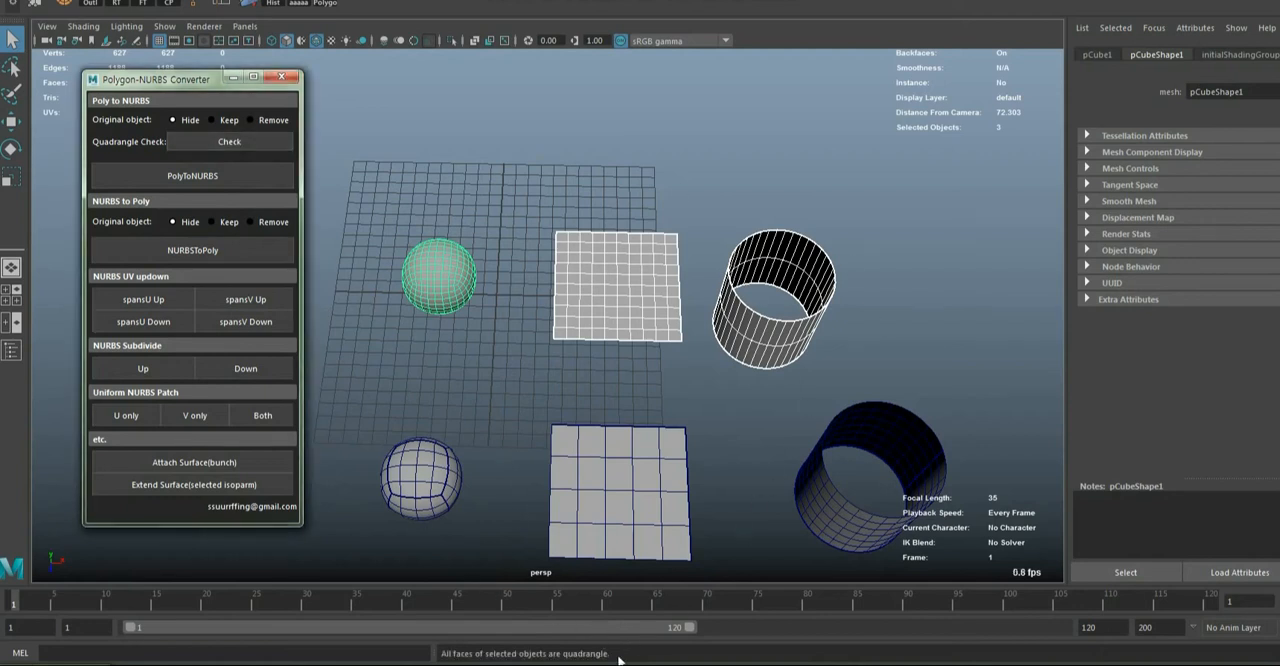
pyautogui.moveTo(620, 659); pyautogui.dragTo(573, 661)
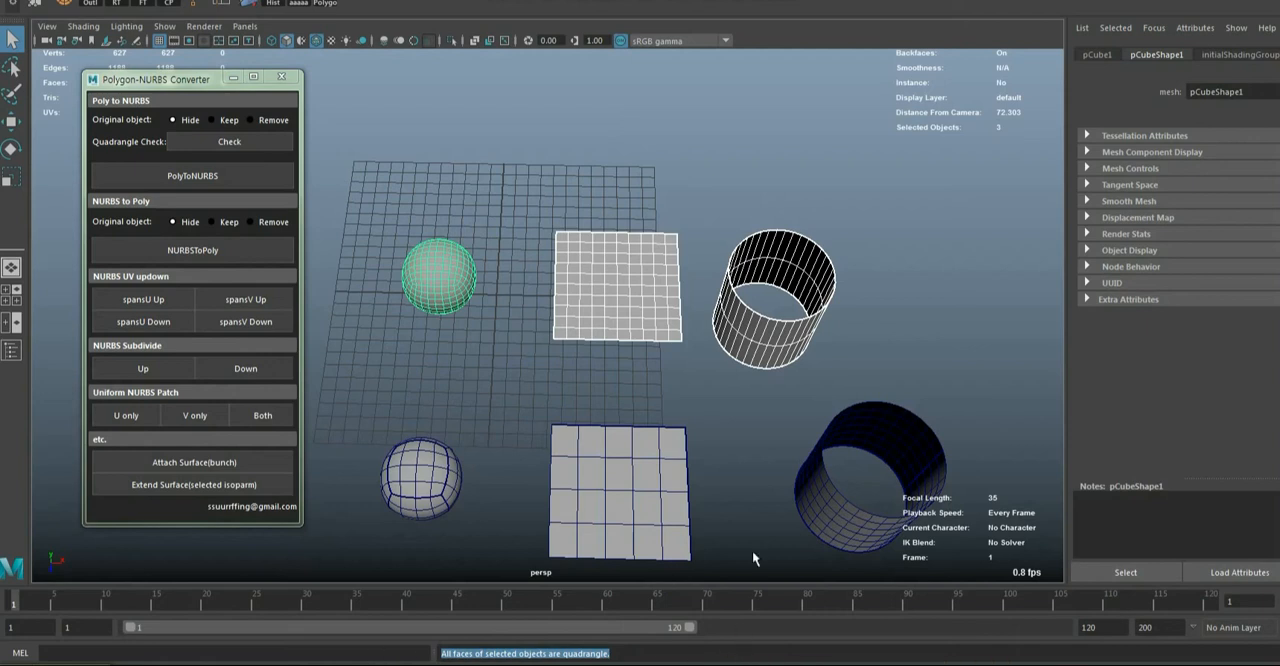
# Duplicate the polygon plane, sphere and cylinder and move the copies behind the originals, clear of the grid
pyautogui.keyDown('alt'); pyautogui.moveTo(830, 252); pyautogui.dragTo(715, 291); pyautogui.keyUp('alt')
pyautogui.click(715, 291)
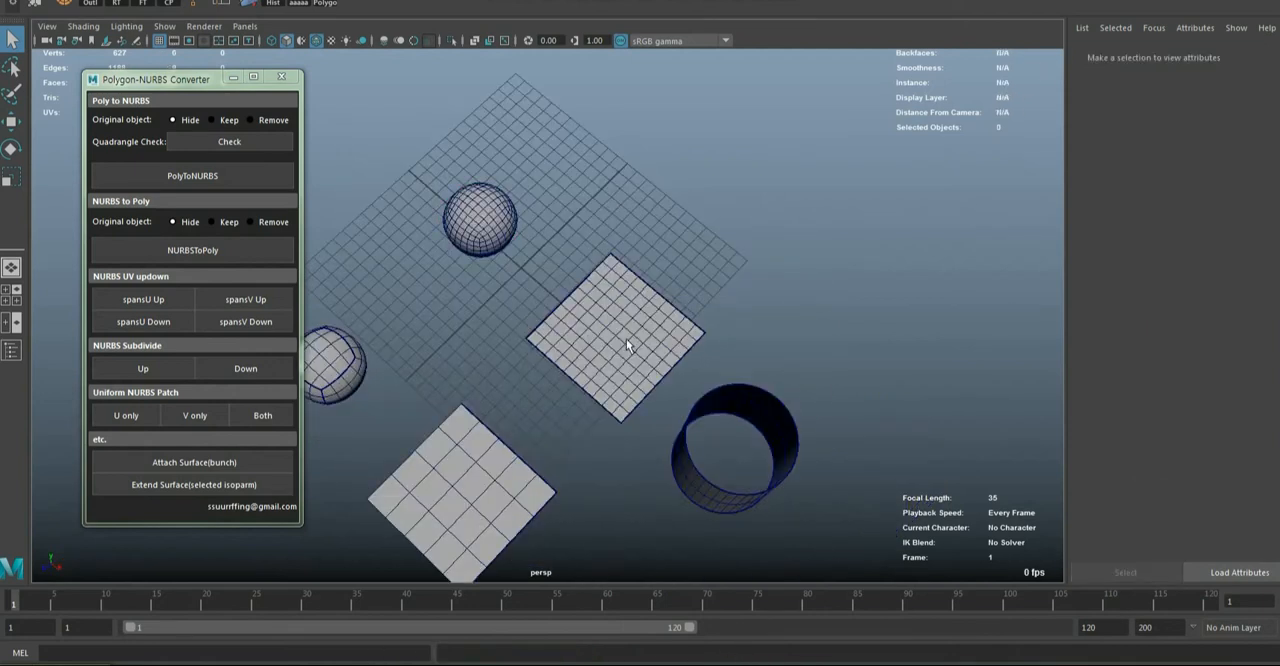
pyautogui.click(626, 340)
pyautogui.keyDown('shift'); pyautogui.click(490, 236); pyautogui.keyUp('shift')
pyautogui.keyDown('shift'); pyautogui.click(690, 487); pyautogui.keyUp('shift')
pyautogui.keyDown('alt'); pyautogui.moveTo(690, 487); pyautogui.dragTo(663, 420); pyautogui.keyUp('alt')
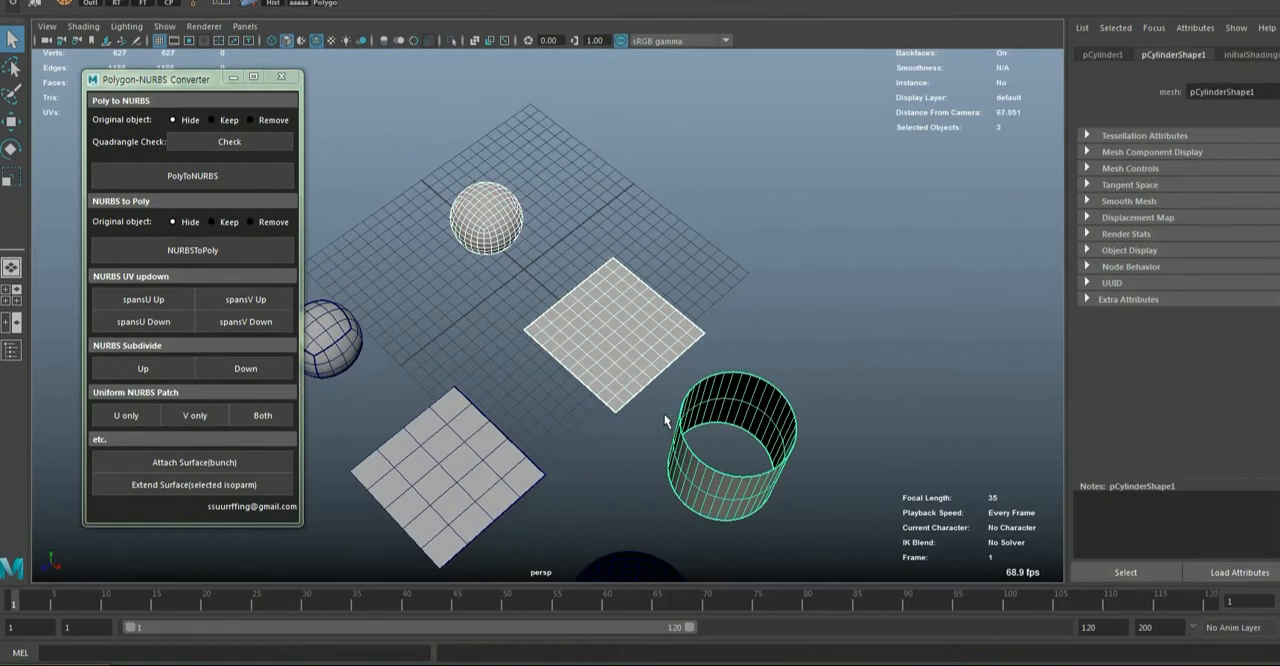
pyautogui.hotkey('ctrl', 'd')
pyautogui.press('w')
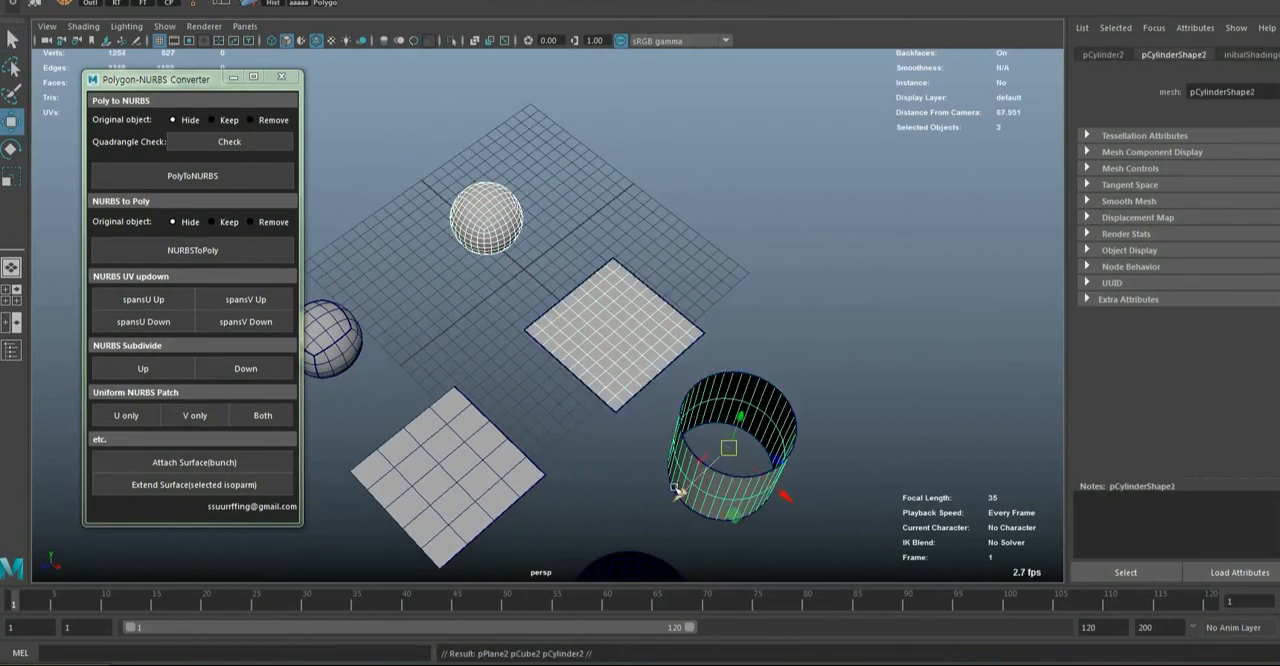
pyautogui.moveTo(678, 491); pyautogui.dragTo(894, 374)
pyautogui.keyDown('alt'); pyautogui.moveTo(690, 453); pyautogui.dragTo(730, 382); pyautogui.keyUp('alt')
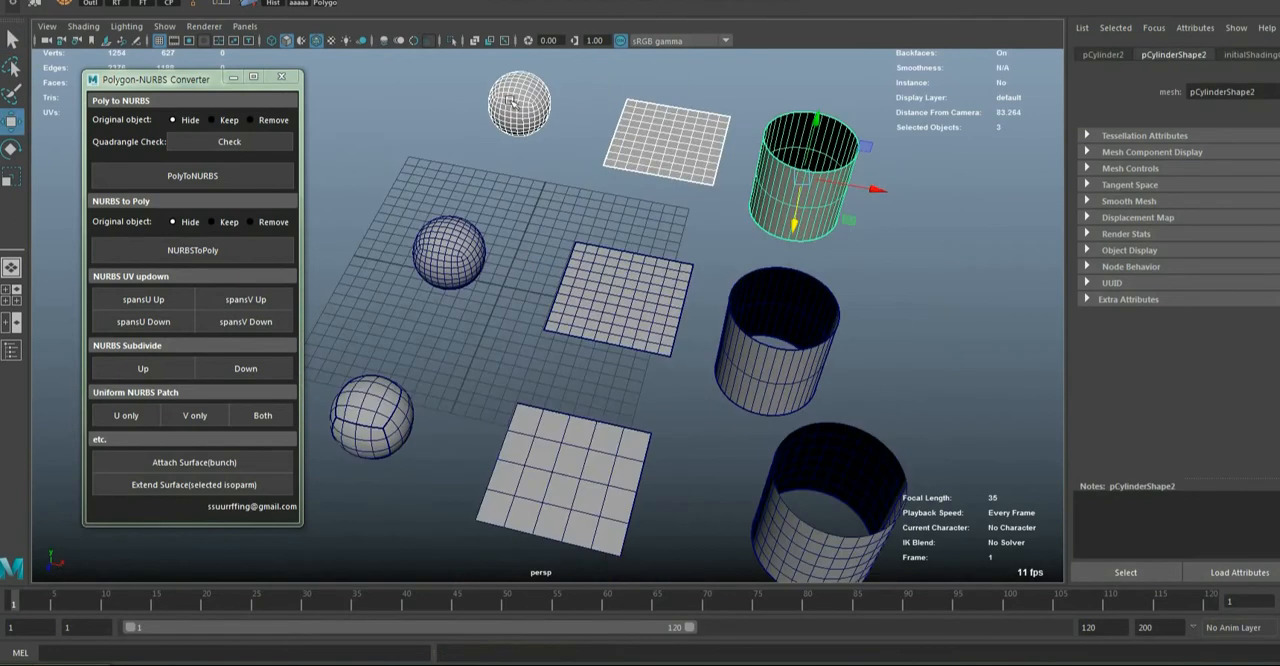
# Cut a diagonal line from the outer edge to the middle of the duplicated plane with Multi-Cut
pyautogui.click(510, 102)
pyautogui.keyDown('alt'); pyautogui.moveTo(600, 139); pyautogui.dragTo(632, 160, button='right'); pyautogui.keyUp('alt')
pyautogui.keyDown('alt'); pyautogui.moveTo(648, 182); pyautogui.dragTo(589, 323, button='middle'); pyautogui.keyUp('alt')
pyautogui.keyDown('alt'); pyautogui.moveTo(589, 323); pyautogui.dragTo(657, 260, button='right'); pyautogui.keyUp('alt')
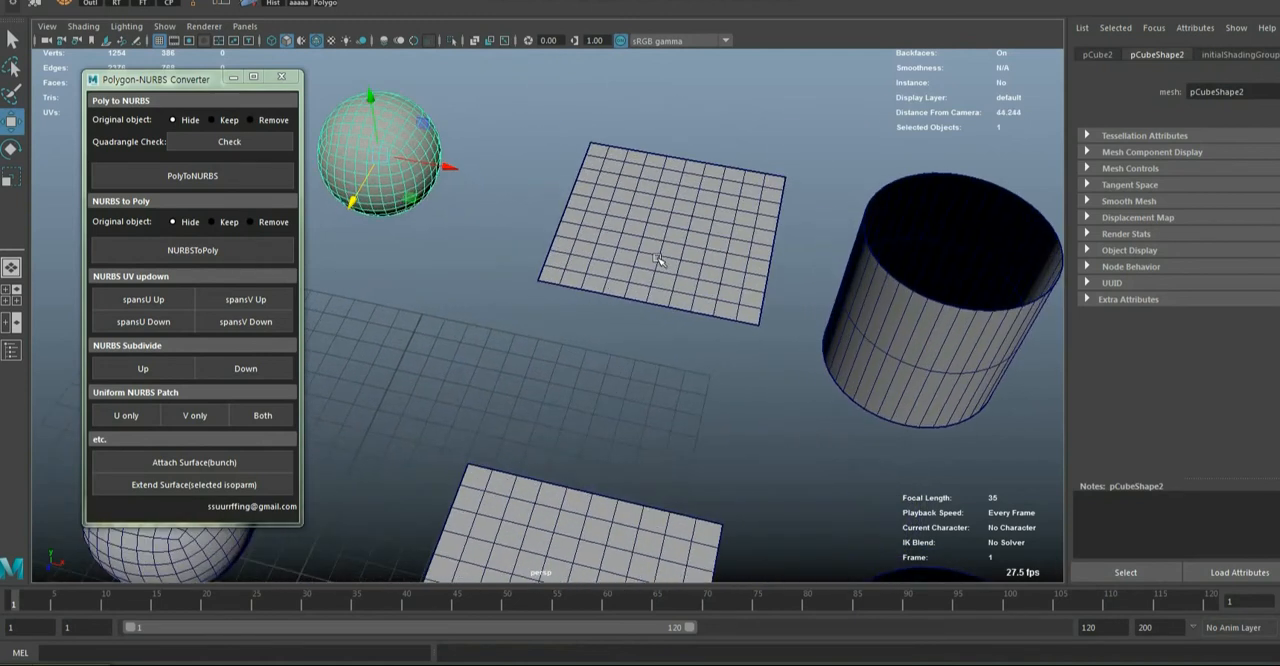
pyautogui.keyDown('alt'); pyautogui.moveTo(657, 260); pyautogui.dragTo(643, 283); pyautogui.keyUp('alt')
pyautogui.keyDown('alt'); pyautogui.moveTo(643, 283); pyautogui.dragTo(617, 474, button='middle'); pyautogui.keyUp('alt')
pyautogui.click(657, 314)
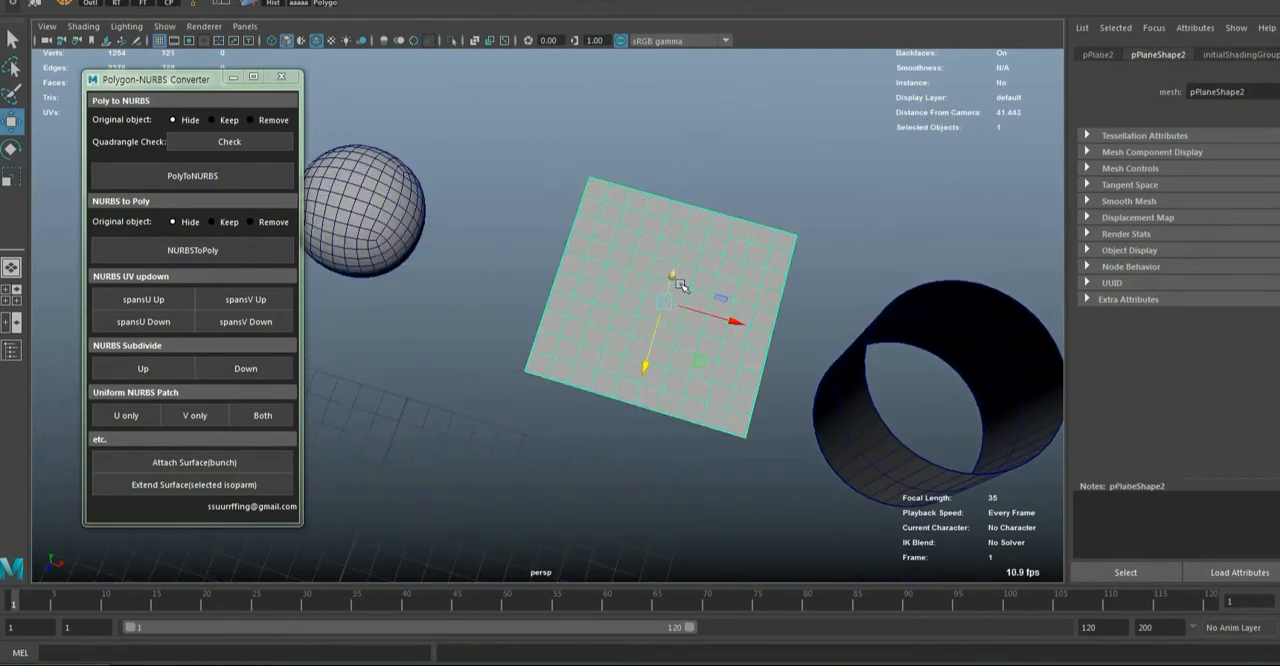
pyautogui.moveTo(680, 284); pyautogui.dragTo(600, 284, button='right')
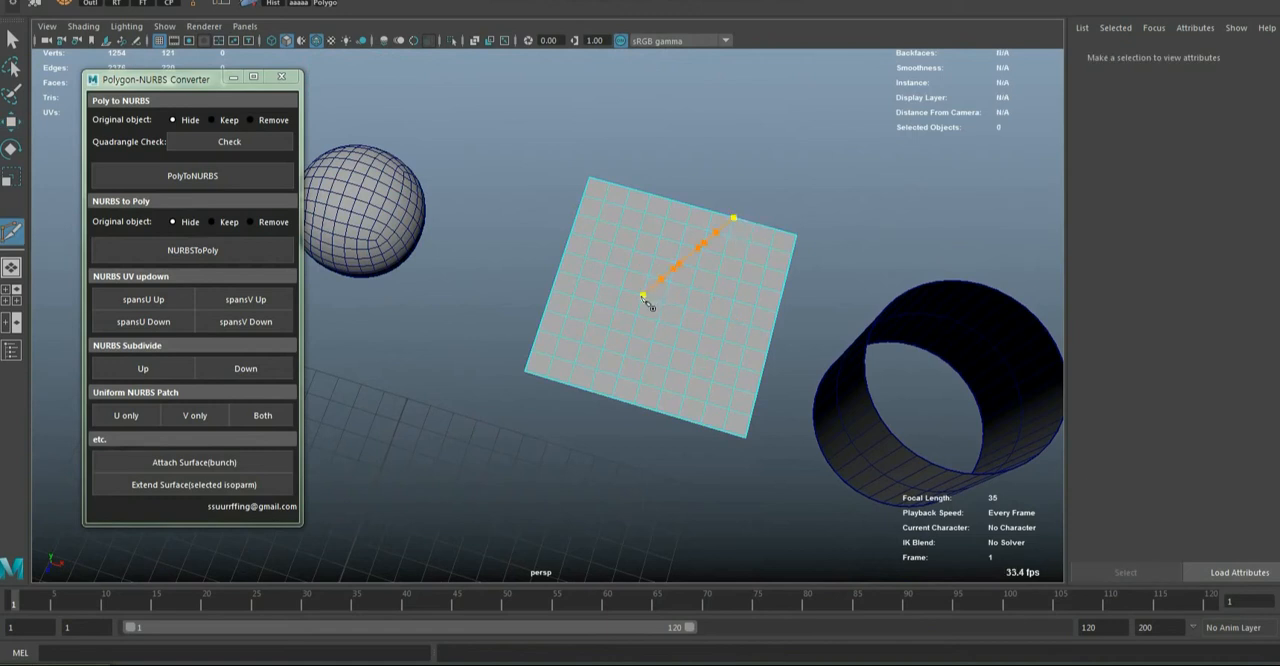
pyautogui.keyDown('alt'); pyautogui.moveTo(614, 366); pyautogui.dragTo(690, 352); pyautogui.keyUp('alt')
pyautogui.press('q')
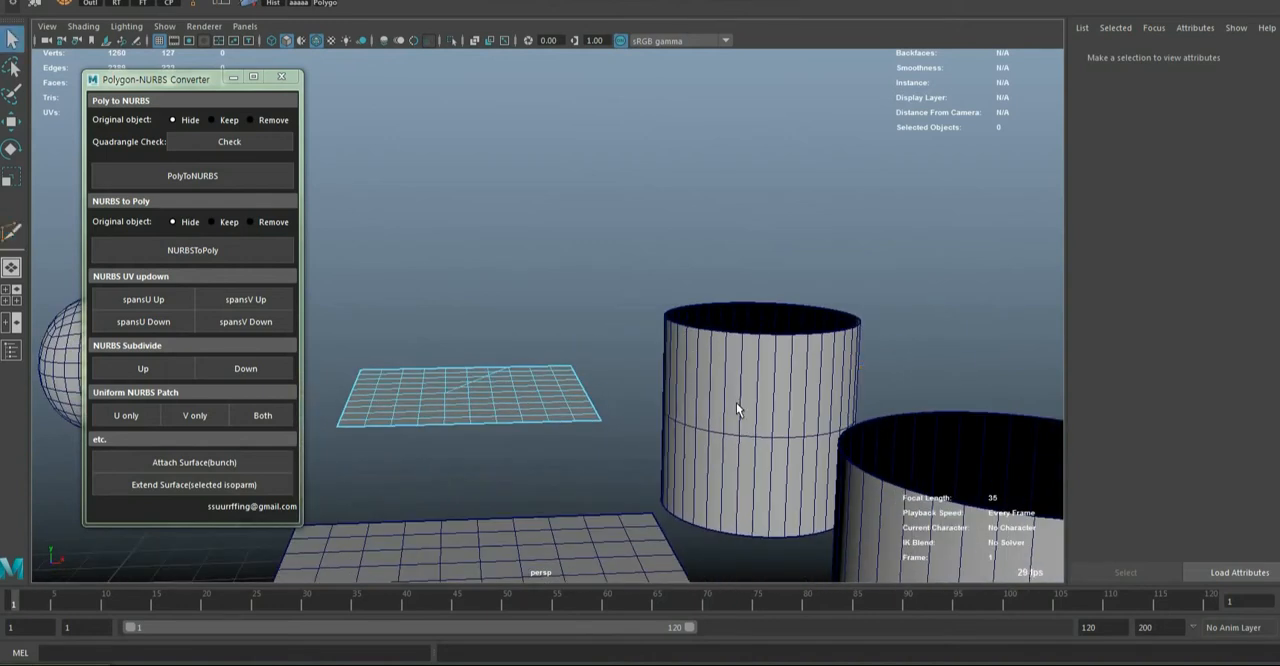
# Cut diagonal edges into the upper and lower halves of the duplicated cylinder with Multi-Cut
pyautogui.click(737, 404)
pyautogui.press('y')
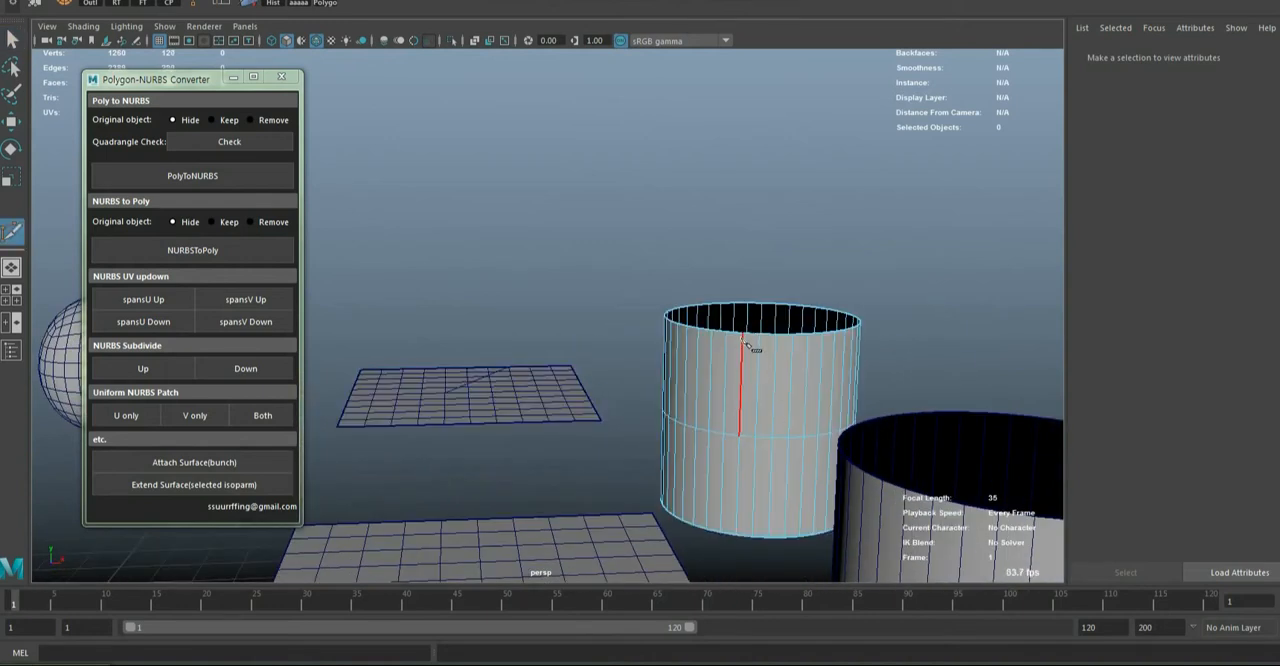
pyautogui.click(742, 334)
pyautogui.rightClick(747, 468)
pyautogui.rightClick(712, 548)
pyautogui.scroll(-3, 686, 468)
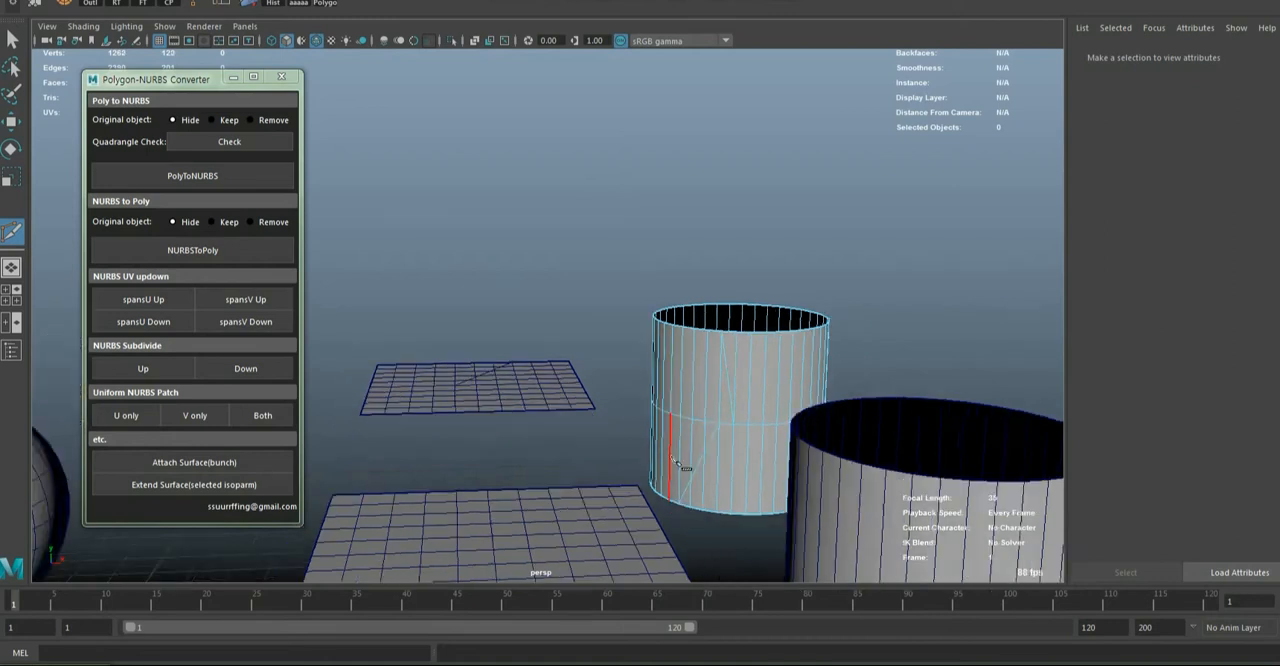
pyautogui.keyDown('alt'); pyautogui.moveTo(530, 385); pyautogui.dragTo(701, 452); pyautogui.keyUp('alt')
pyautogui.press('w')
pyautogui.press('q')
pyautogui.press('w')
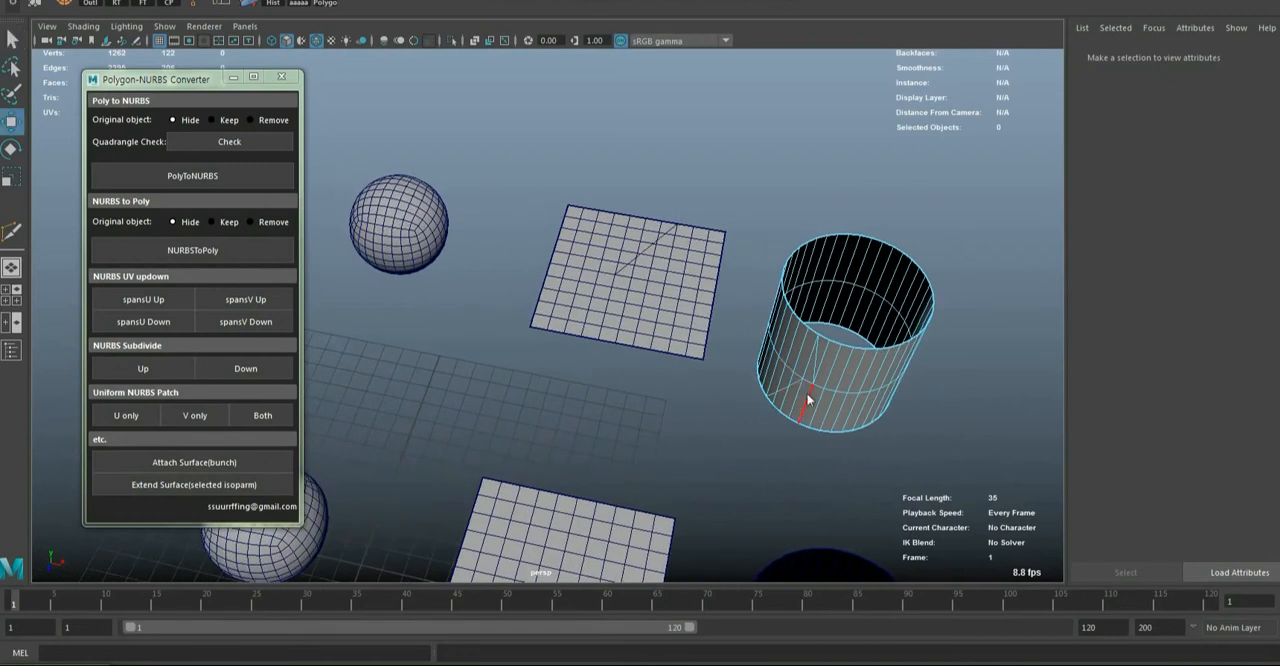
# Run the Quadrangle Check on the duplicated cylinder, plane and sphere together and highlight its result message
pyautogui.moveTo(827, 375); pyautogui.dragTo(860, 252, button='right')
pyautogui.click(673, 445)
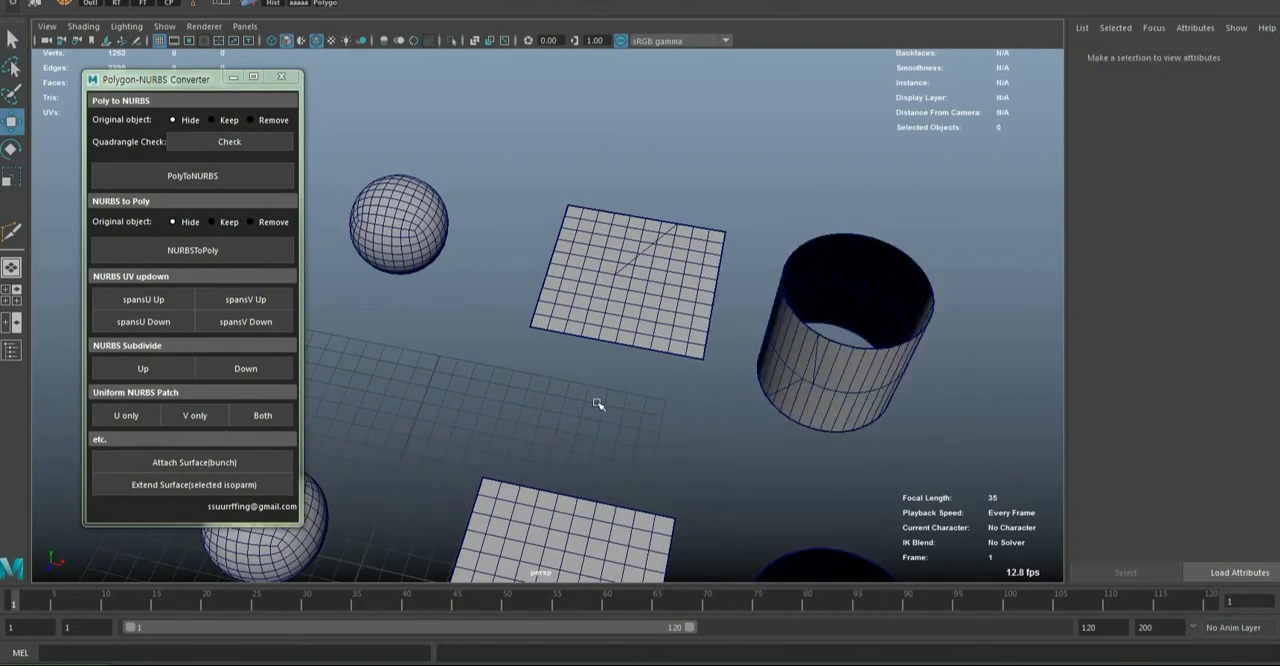
pyautogui.keyDown('alt'); pyautogui.moveTo(660, 440); pyautogui.dragTo(660, 207); pyautogui.keyUp('alt')
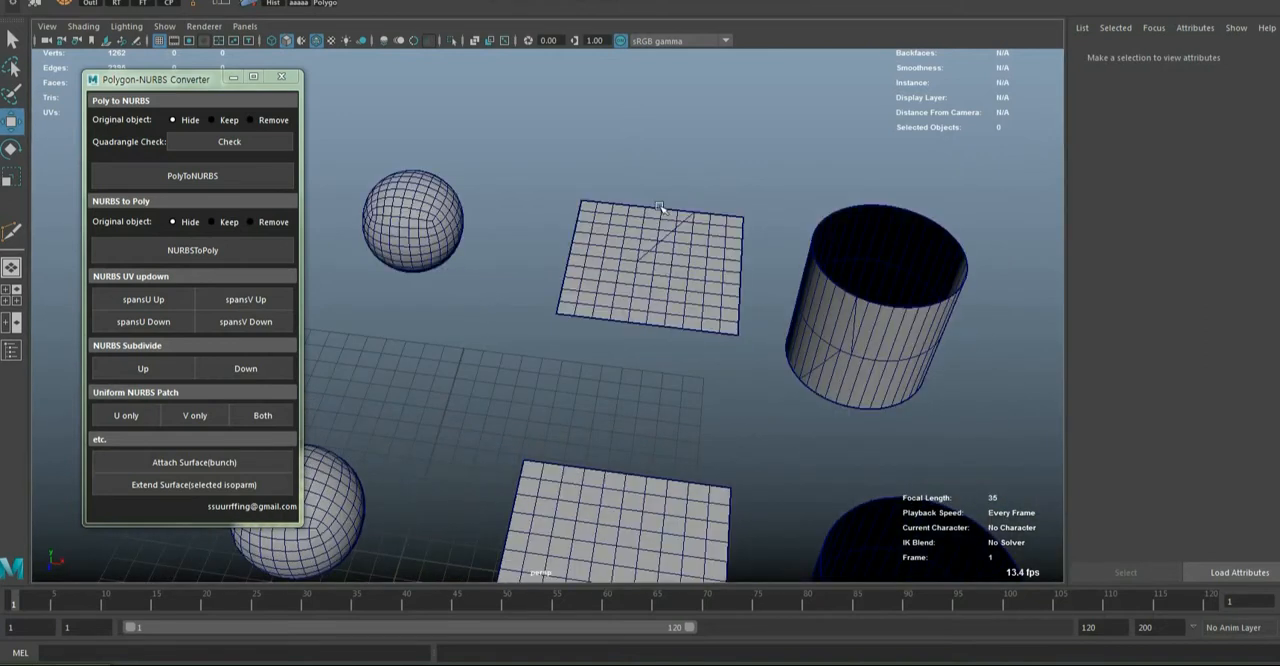
pyautogui.keyDown('alt'); pyautogui.moveTo(636, 363); pyautogui.dragTo(690, 348); pyautogui.keyUp('alt')
pyautogui.click(862, 320)
pyautogui.keyDown('alt'); pyautogui.moveTo(862, 320); pyautogui.dragTo(746, 324); pyautogui.keyUp('alt')
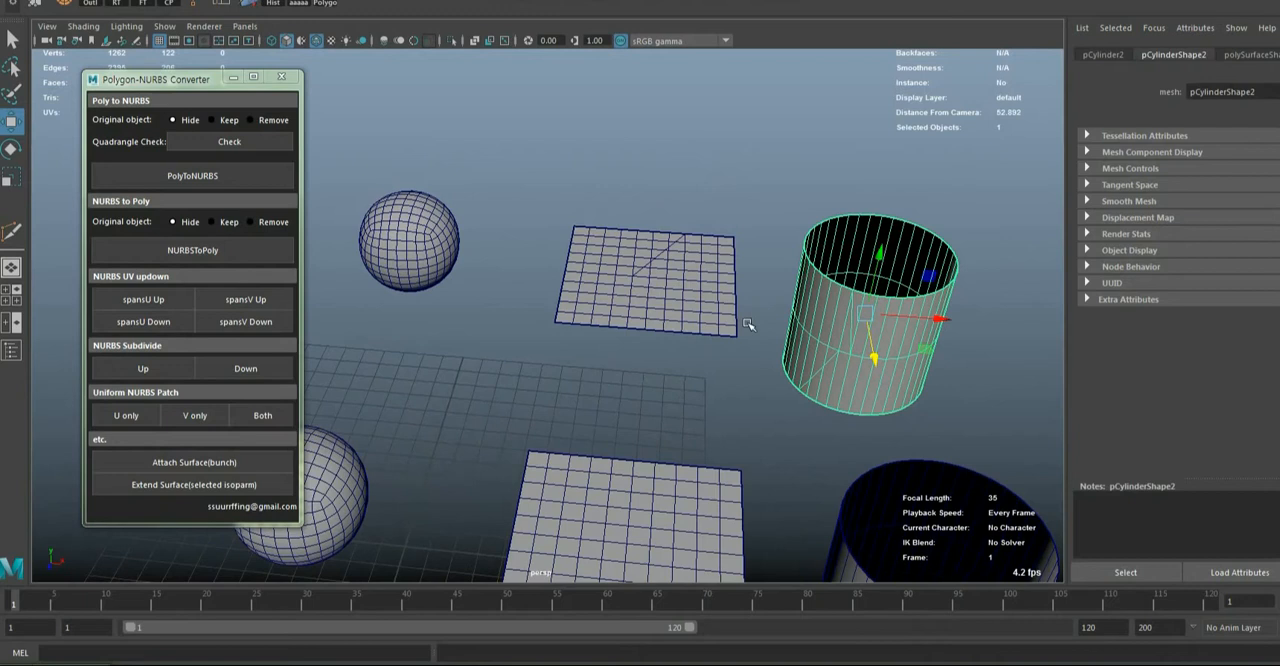
pyautogui.keyDown('shift'); pyautogui.click(660, 297); pyautogui.keyUp('shift')
pyautogui.keyDown('shift'); pyautogui.click(420, 262); pyautogui.keyUp('shift')
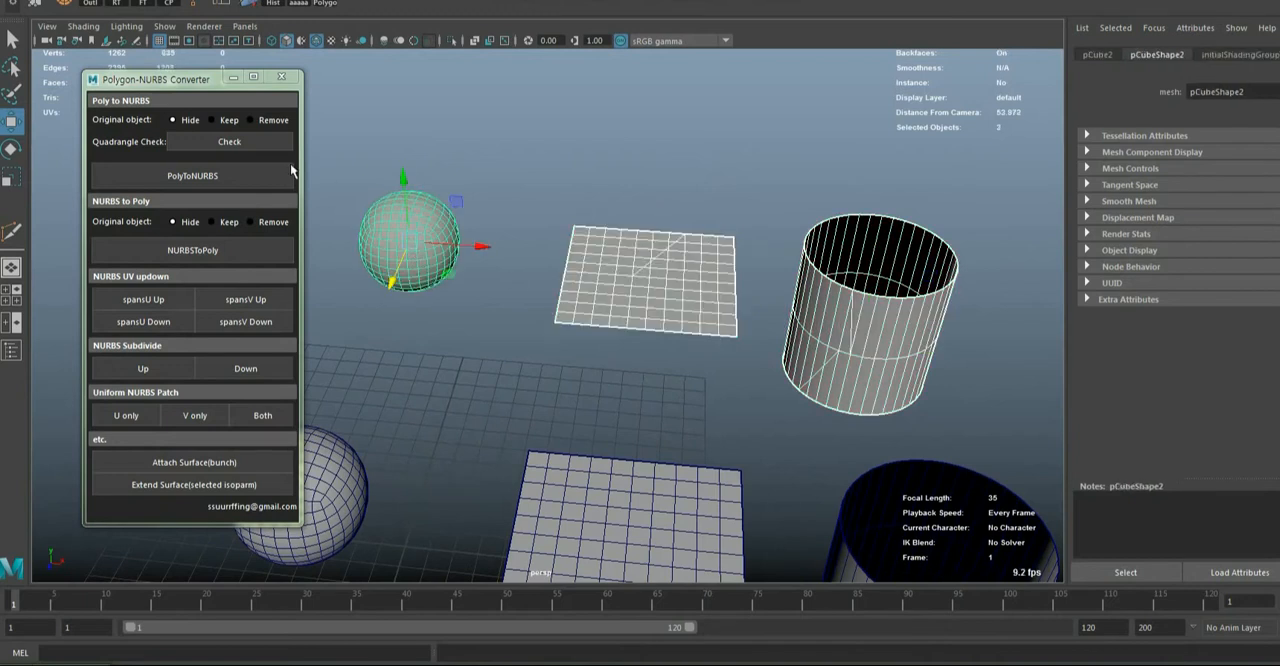
pyautogui.click(227, 142)
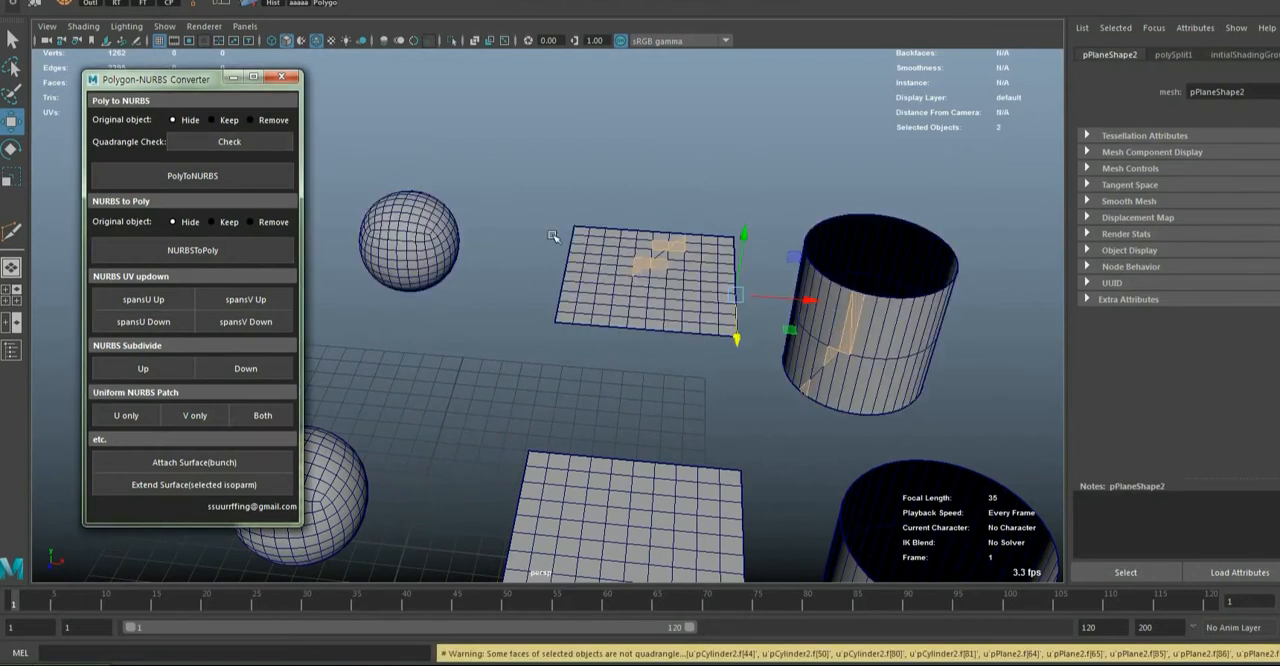
pyautogui.moveTo(444, 658); pyautogui.dragTo(297, 638)
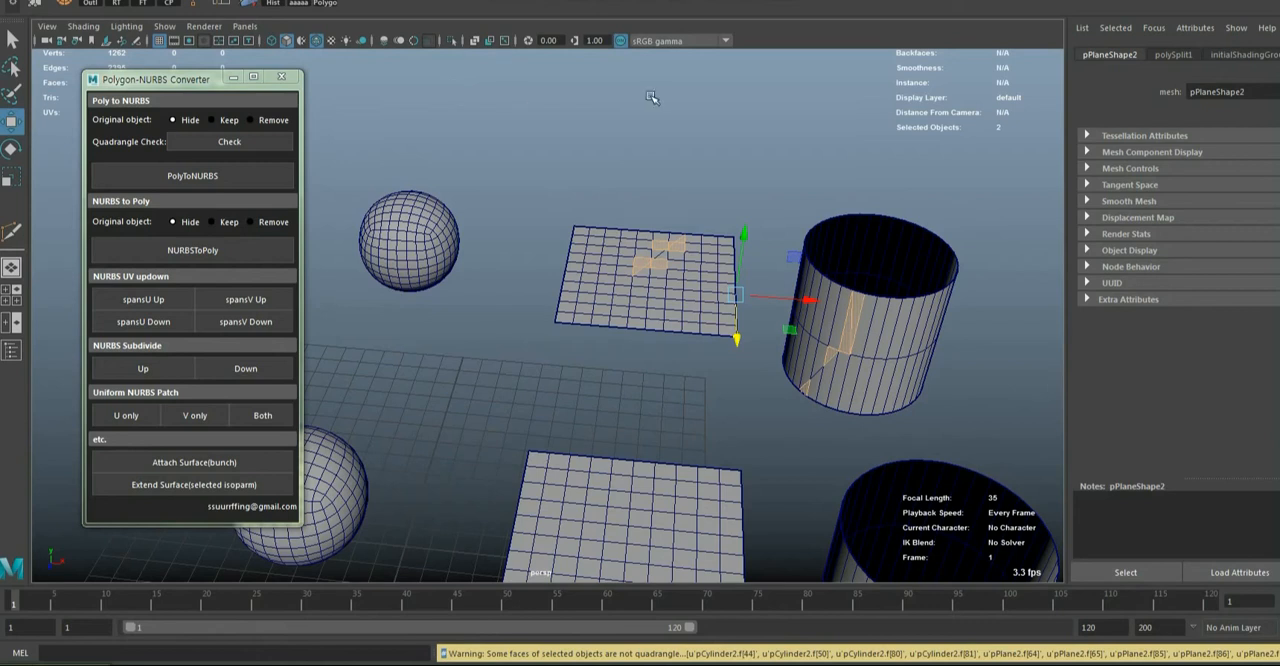
# Isolate the flagged faces of the duplicated plane and cylinder to examine them, turn isolation off again and clear the selection
pyautogui.moveTo(655, 161)
pyautogui.keyDown('alt'); pyautogui.mouseDown()
pyautogui.moveTo(677, 167)
pyautogui.moveTo(657, 161)
pyautogui.mouseUp(); pyautogui.keyUp('alt')
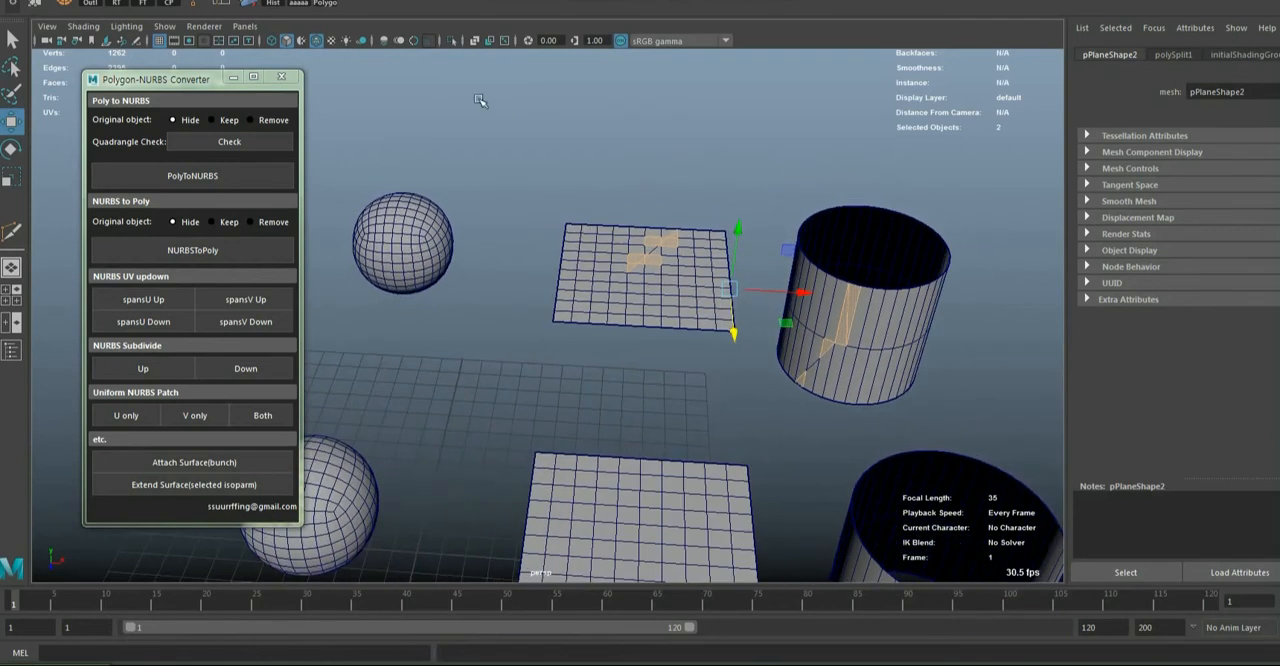
pyautogui.moveTo(541, 121)
pyautogui.keyDown('alt'); pyautogui.mouseDown()
pyautogui.moveTo(514, 123)
pyautogui.moveTo(521, 131)
pyautogui.mouseUp(); pyautogui.keyUp('alt')
pyautogui.keyDown('alt'); pyautogui.moveTo(748, 228); pyautogui.dragTo(748, 342); pyautogui.keyUp('alt')
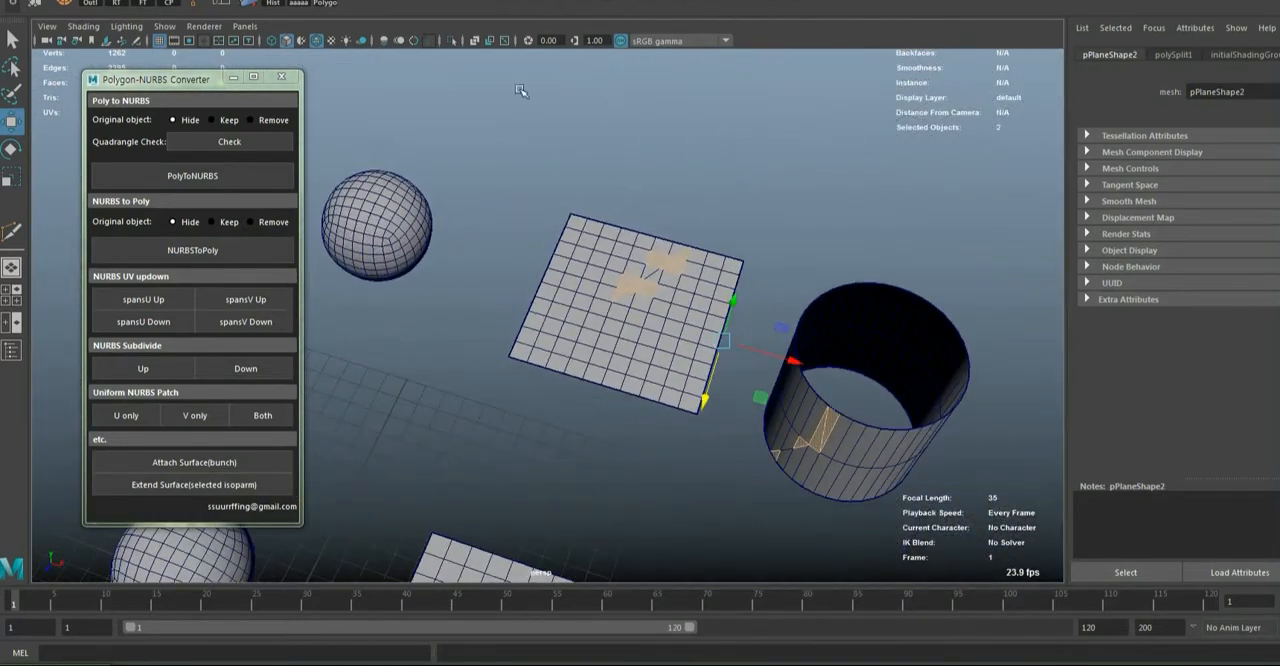
pyautogui.click(451, 42)
pyautogui.keyDown('alt'); pyautogui.moveTo(561, 212); pyautogui.dragTo(631, 383); pyautogui.keyUp('alt')
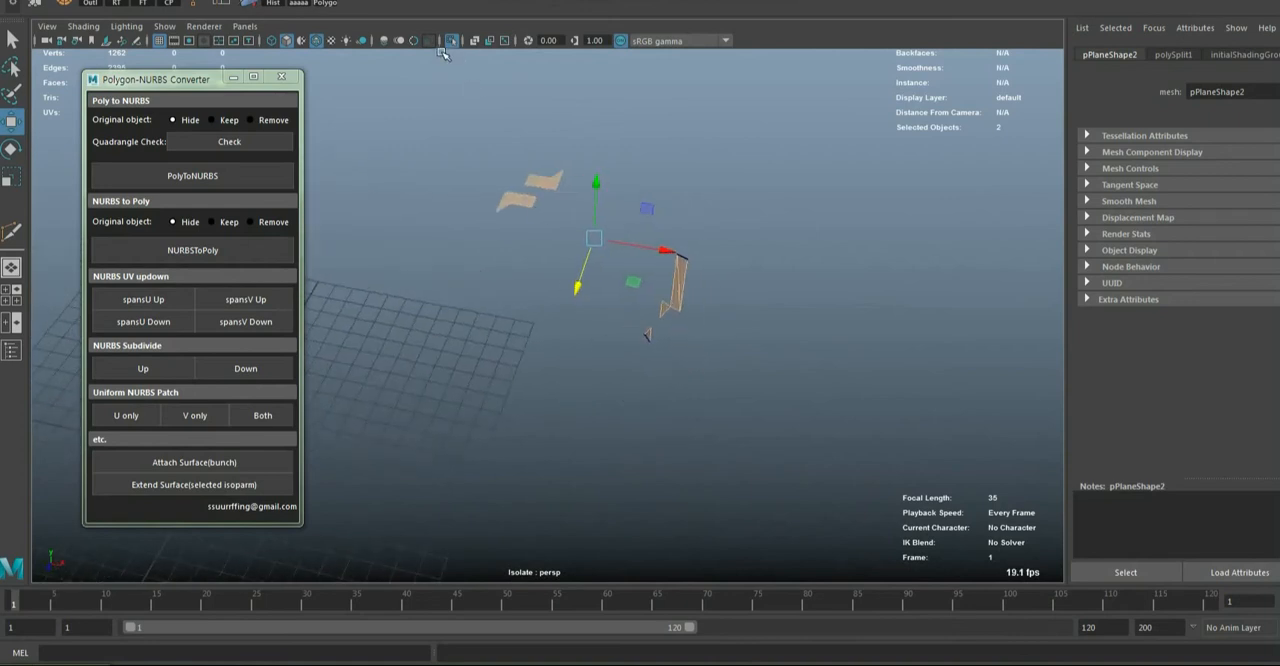
pyautogui.click(452, 41)
pyautogui.keyDown('alt'); pyautogui.moveTo(492, 363); pyautogui.dragTo(611, 380, button='middle'); pyautogui.keyUp('alt')
pyautogui.click(611, 379)
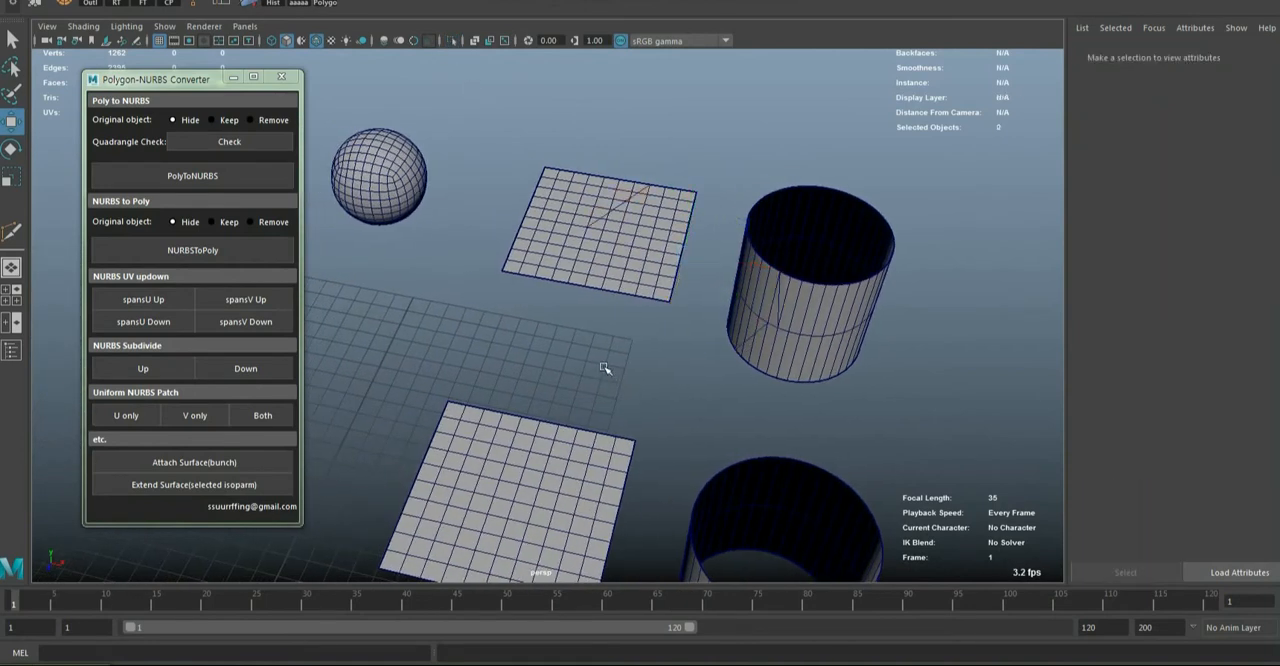
# Delete the duplicated sphere, plane and cylinder behind the original objects
pyautogui.scroll(-5, 604, 368)
pyautogui.keyDown('alt'); pyautogui.moveTo(594, 363); pyautogui.dragTo(525, 415); pyautogui.keyUp('alt')
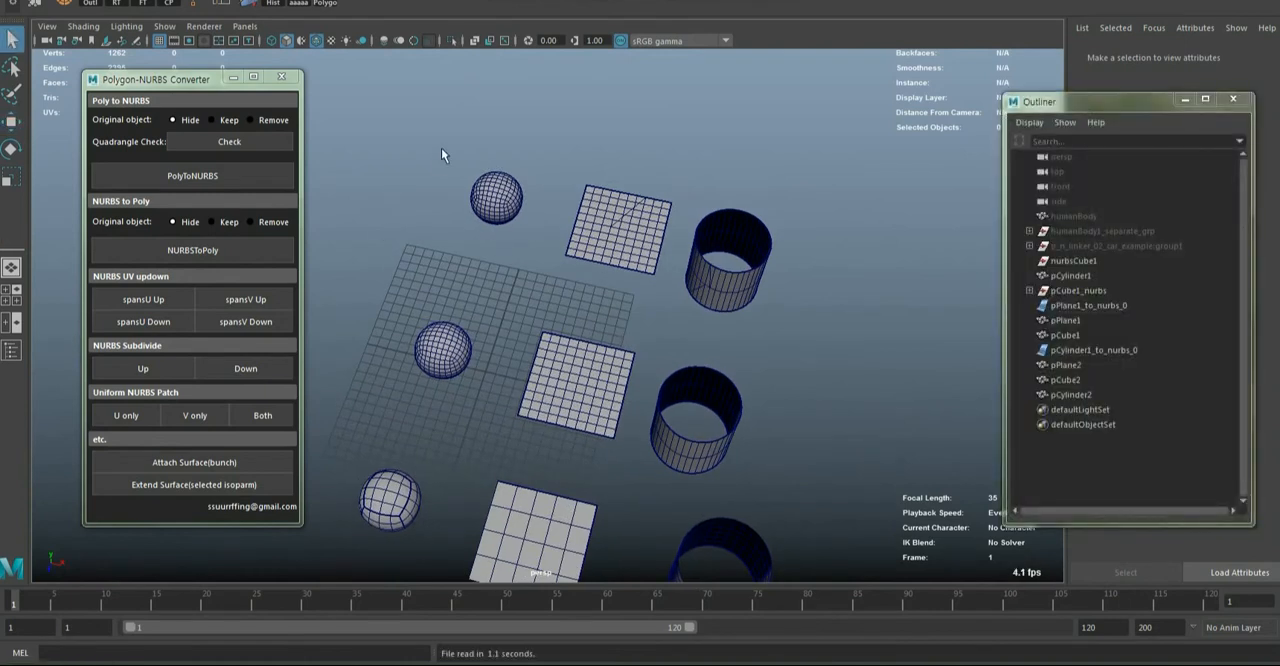
pyautogui.moveTo(449, 141); pyautogui.dragTo(787, 296)
pyautogui.press('Delete')
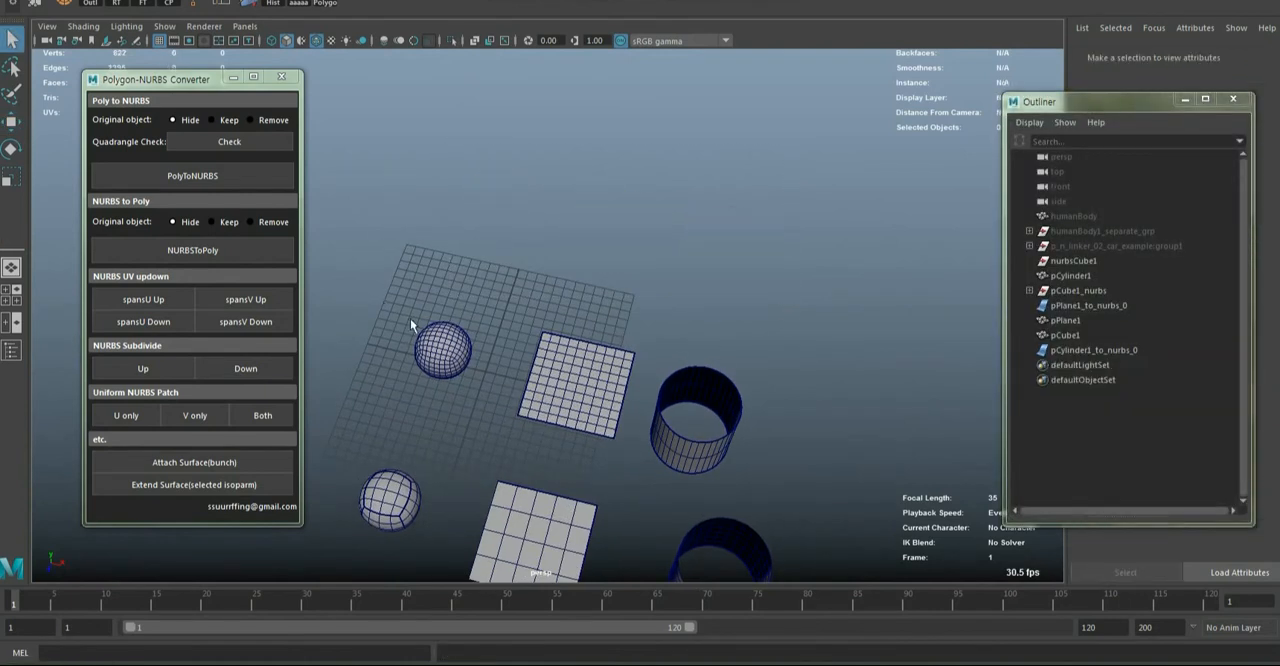
# Delete the front row of converted NURBS objects, the polygon cylinder and the polygon sphere, keeping only the polygon plane
pyautogui.scroll(-3, 410, 320)
pyautogui.moveTo(416, 418); pyautogui.dragTo(693, 577)
pyautogui.press('Delete')
pyautogui.click(643, 390)
pyautogui.press('Delete')
pyautogui.click(492, 340)
pyautogui.press('Delete')
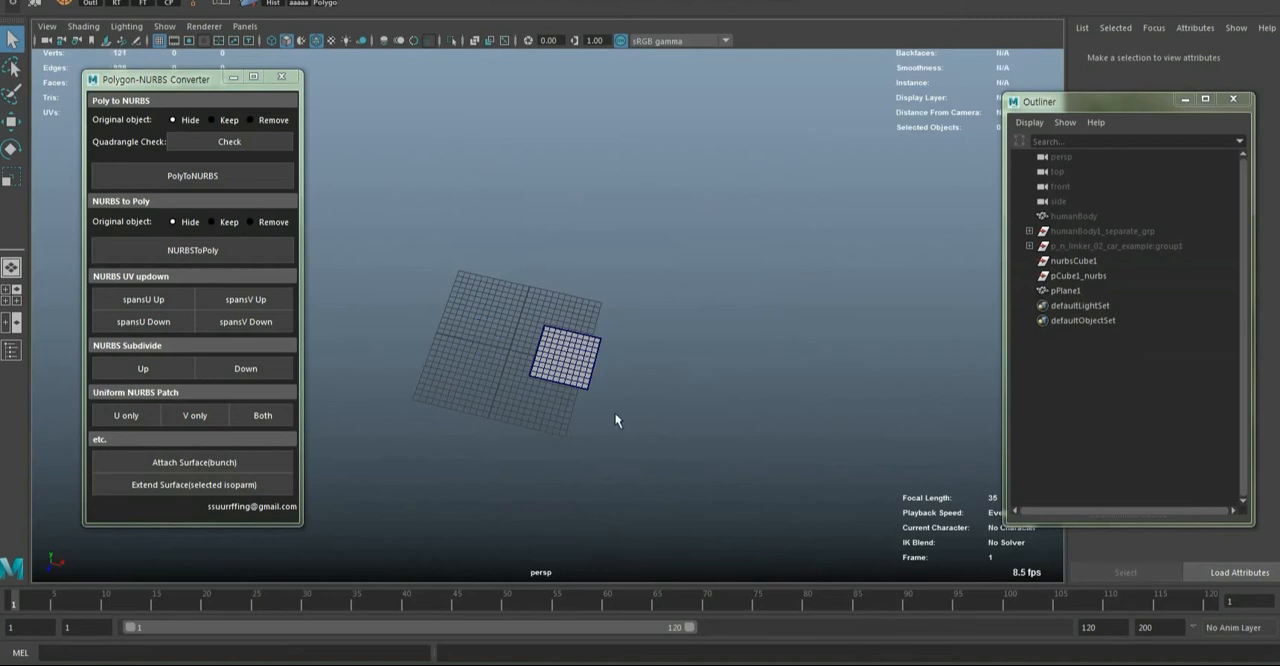
# Move the remaining polygon plane sideways off the grid and scale it up uniformly
pyautogui.click(577, 356)
pyautogui.press('w')
pyautogui.moveTo(643, 374); pyautogui.dragTo(436, 374)
pyautogui.press('f')
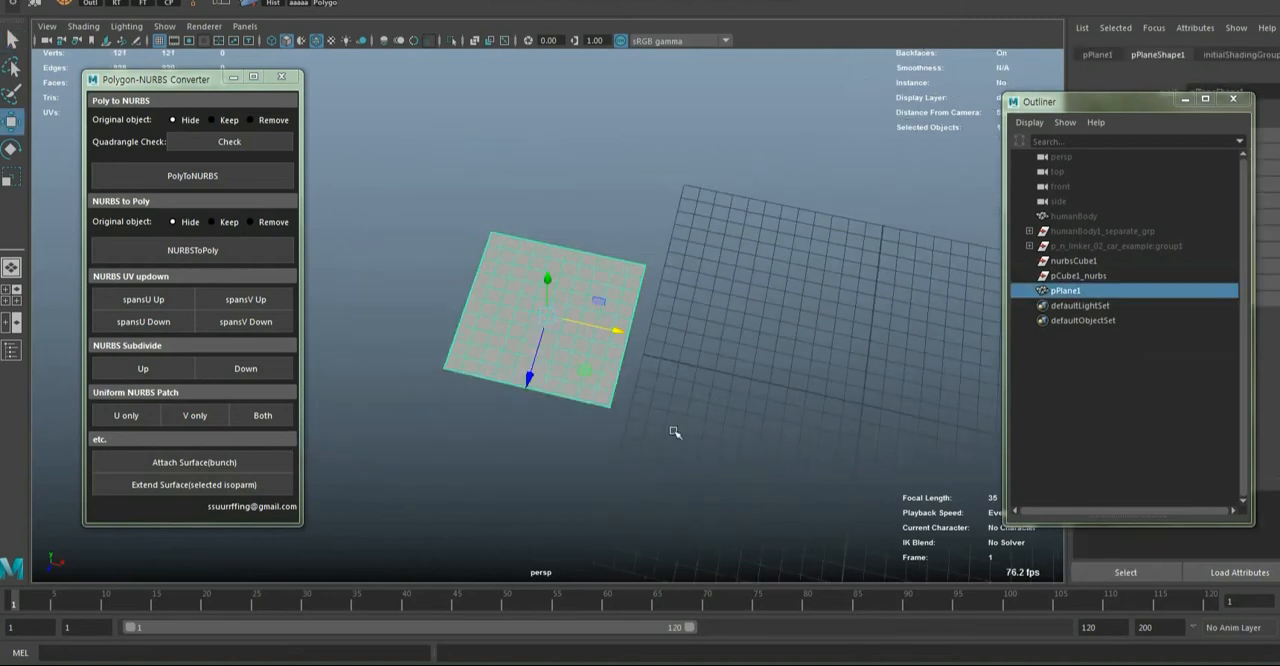
pyautogui.scroll(-4, 675, 432)
pyautogui.moveTo(563, 318); pyautogui.dragTo(678, 345)
pyautogui.press('r')
pyautogui.keyDown('alt'); pyautogui.moveTo(651, 394); pyautogui.dragTo(554, 383, button='middle'); pyautogui.keyUp('alt')
pyautogui.scroll(3, 554, 383)
pyautogui.press('w')
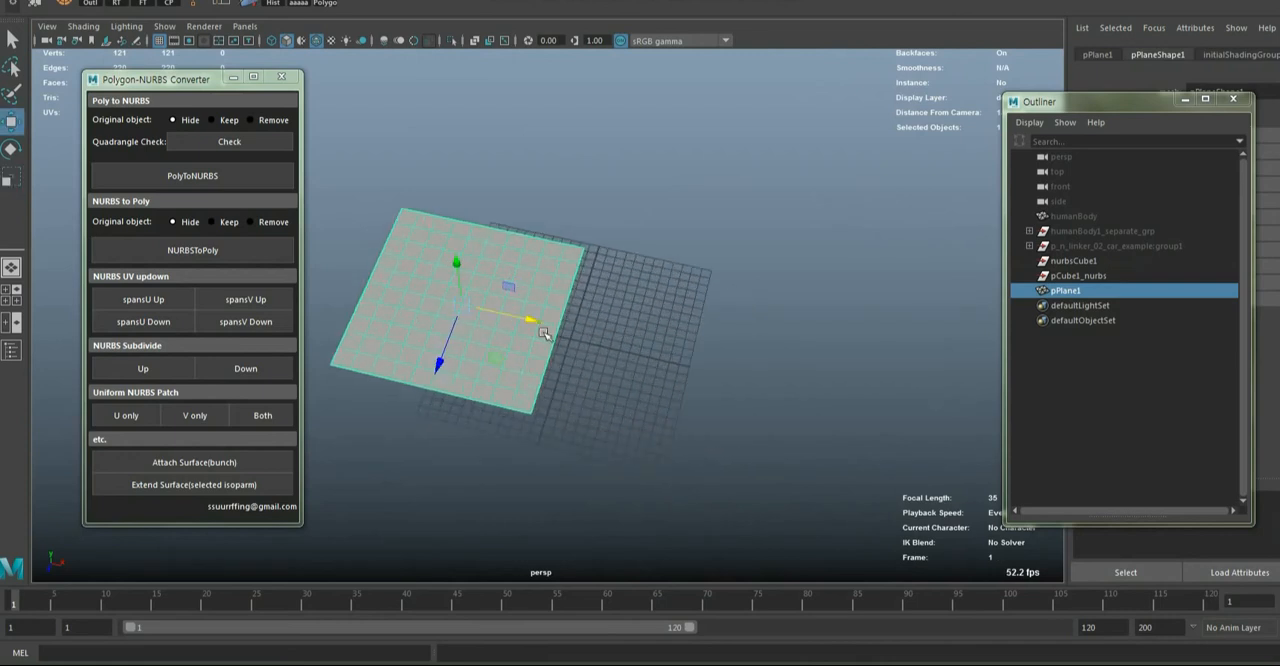
pyautogui.moveTo(543, 333); pyautogui.dragTo(482, 307)
pyautogui.click(945, 277)
# Unhide the car group p_n_linker_02_car_example:group1 and clear the selection
pyautogui.click(1083, 233)
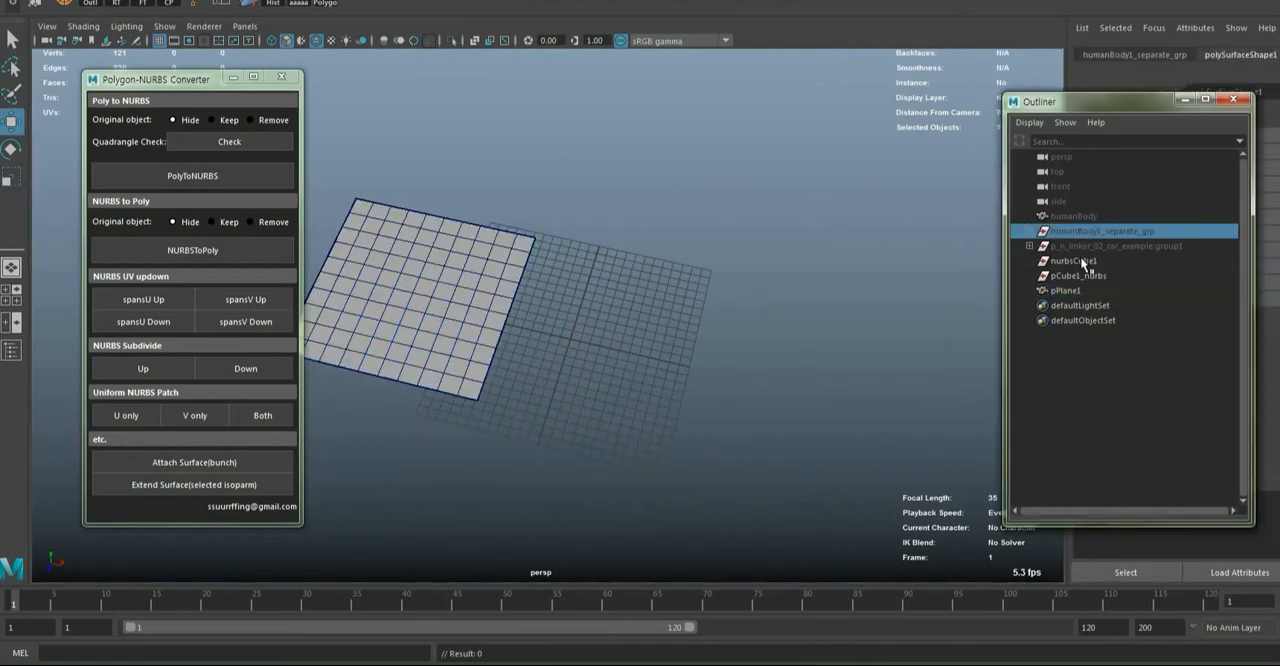
pyautogui.click(1086, 247)
pyautogui.hotkey('shift', 'h')
pyautogui.scroll(-8, 797, 375)
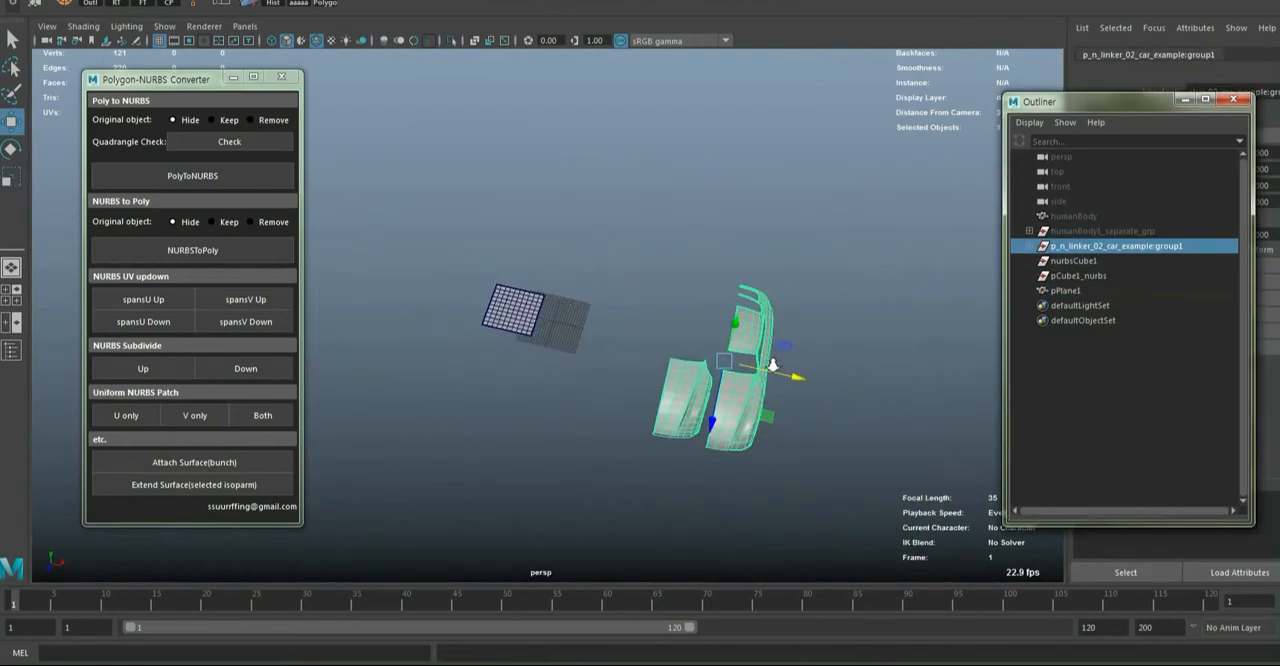
pyautogui.moveTo(614, 233); pyautogui.dragTo(897, 525)
pyautogui.click(667, 470)
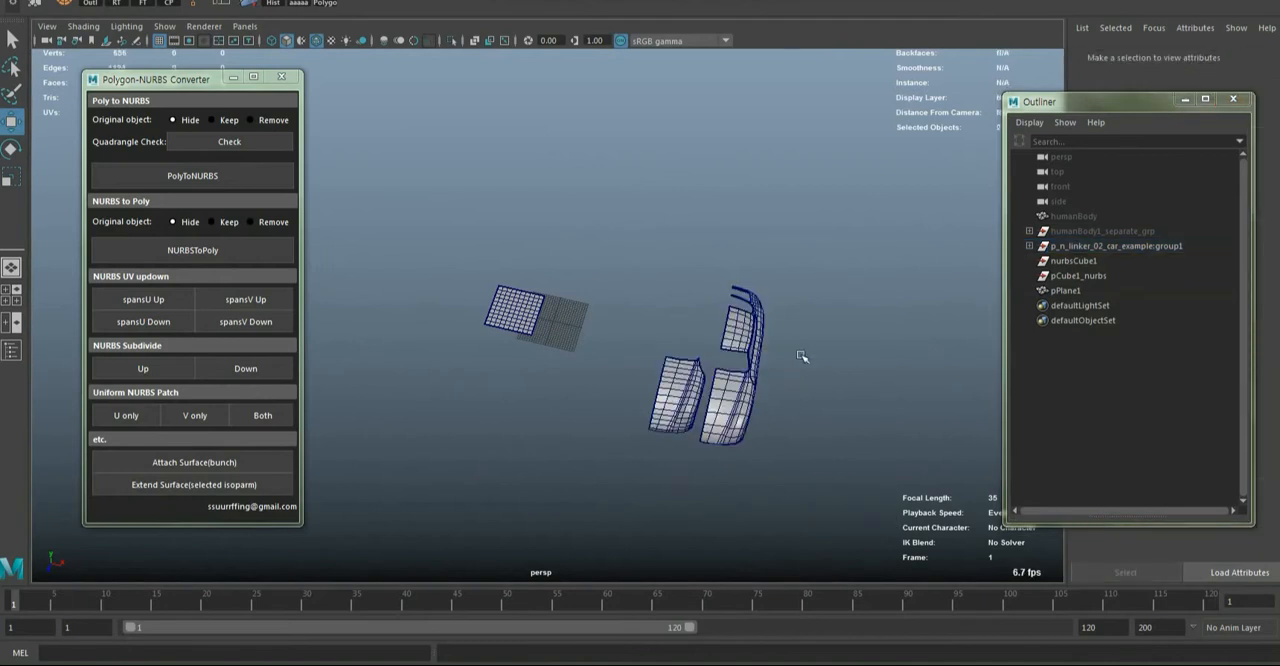
# Expand the car group and delete its polySurface10 object
pyautogui.click(1030, 247)
pyautogui.click(1104, 264)
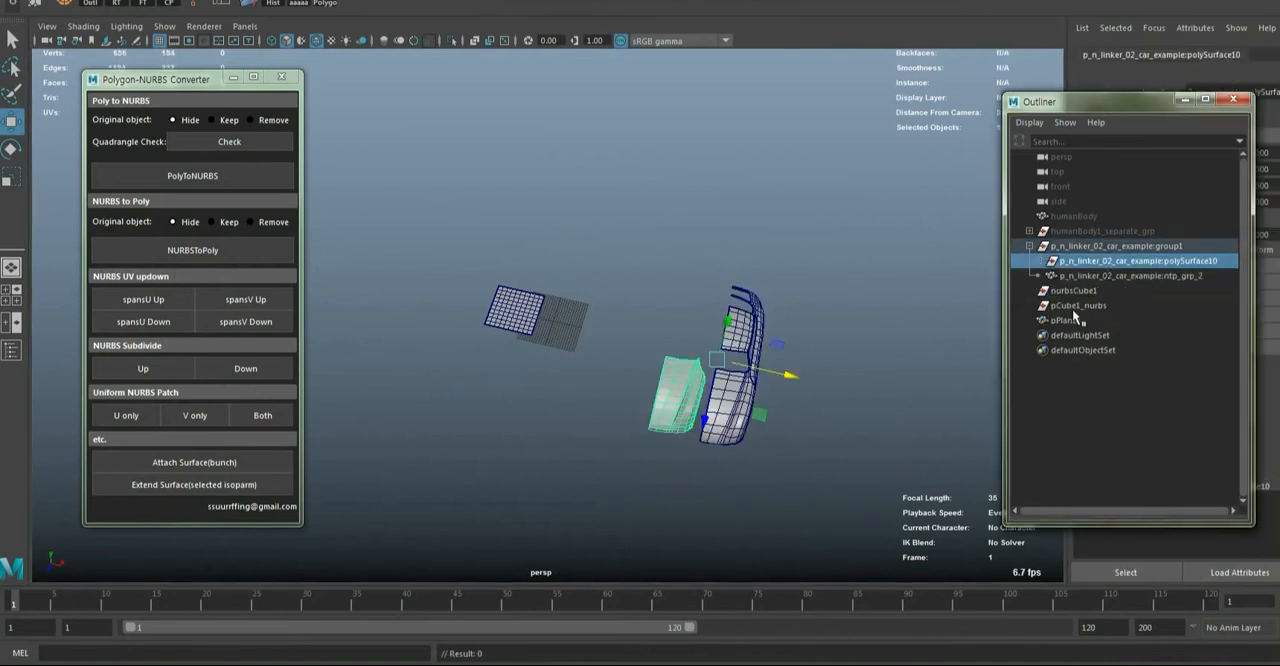
pyautogui.press('Delete')
# Move the polygon car body closer to the plane along its X axis and deselect it
pyautogui.click(738, 391)
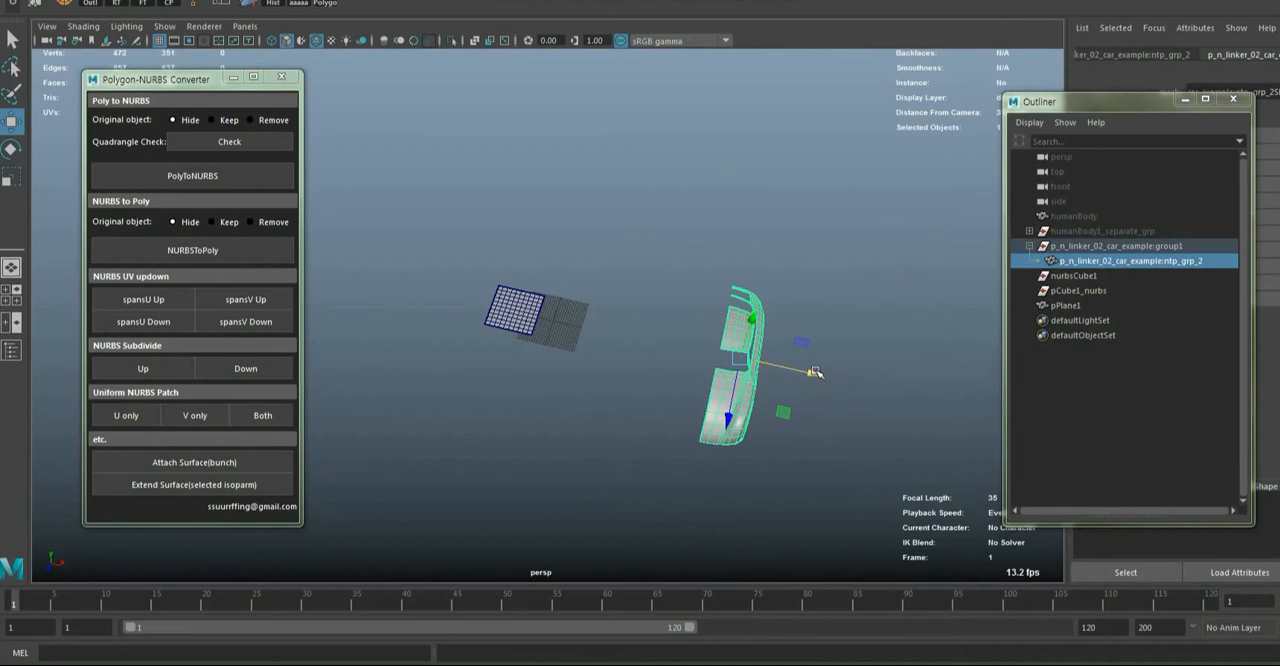
pyautogui.moveTo(815, 372); pyautogui.dragTo(692, 344)
pyautogui.keyDown('alt'); pyautogui.moveTo(737, 441); pyautogui.dragTo(689, 403); pyautogui.keyUp('alt')
pyautogui.click(726, 448)
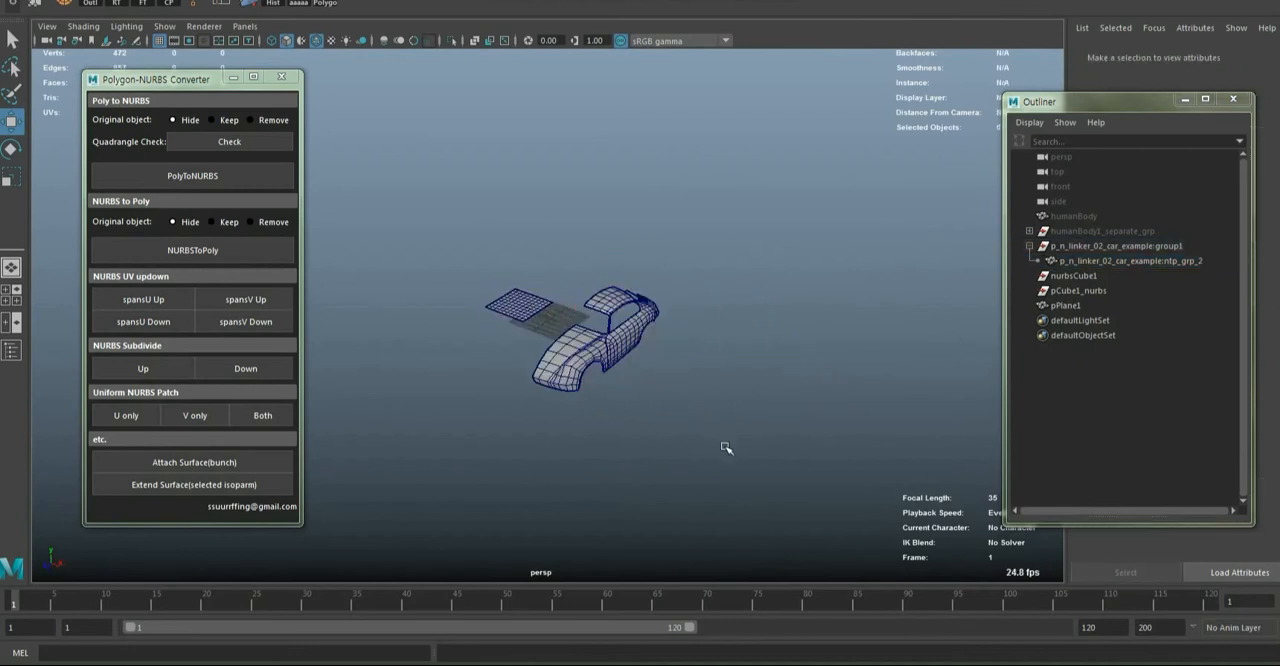
# Select the polygon plane beside the car body and enlarge it uniformly
pyautogui.keyDown('alt'); pyautogui.moveTo(726, 448); pyautogui.dragTo(783, 452, button='middle'); pyautogui.keyUp('alt')
pyautogui.scroll(5, 783, 452)
pyautogui.keyDown('alt'); pyautogui.moveTo(776, 452); pyautogui.dragTo(741, 442); pyautogui.keyUp('alt')
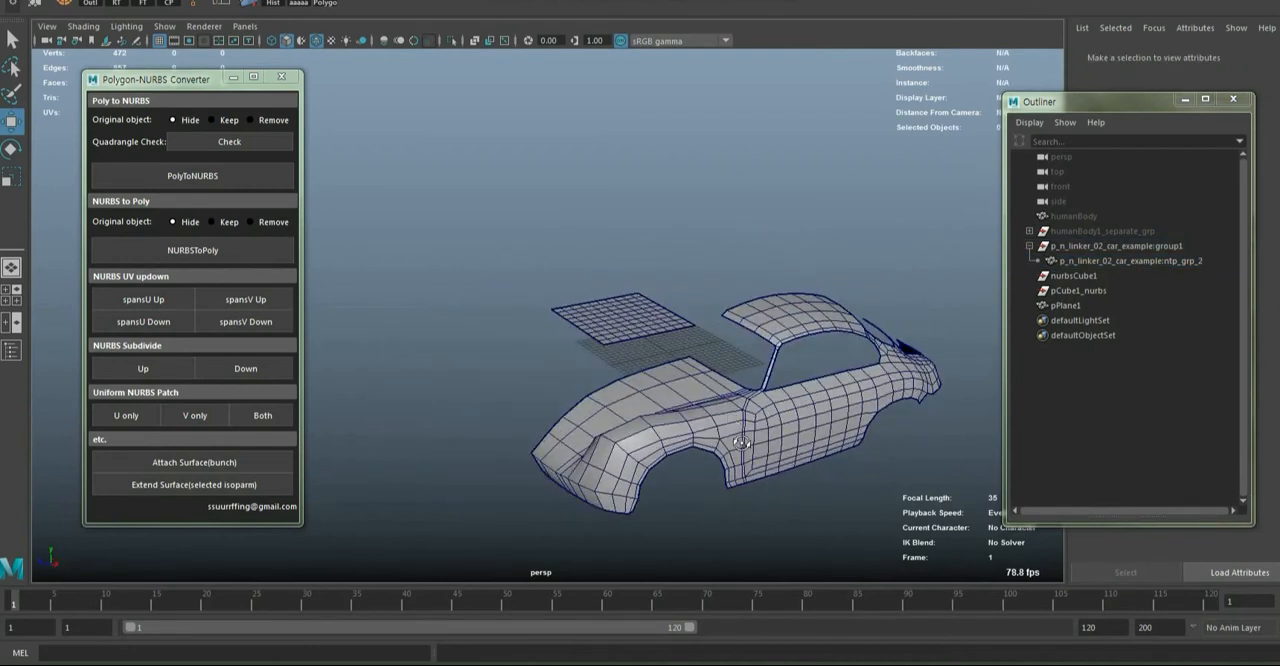
pyautogui.click(614, 323)
pyautogui.press('f')
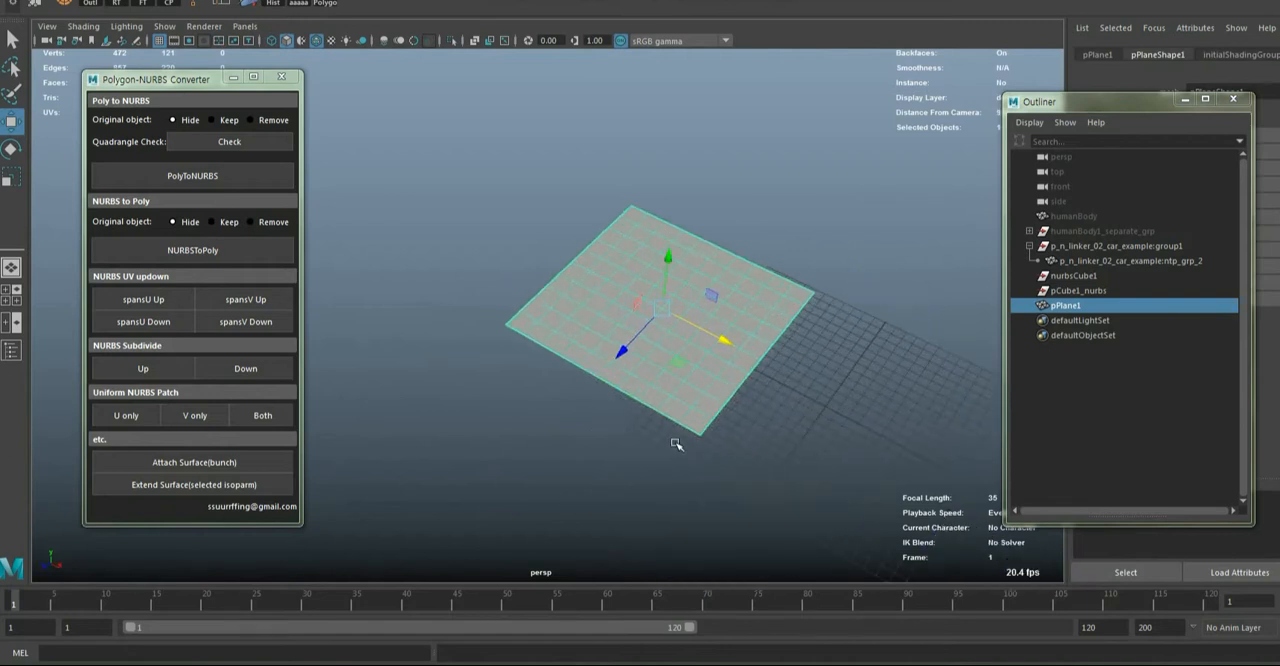
pyautogui.scroll(-6, 694, 437)
pyautogui.keyDown('alt'); pyautogui.moveTo(612, 433); pyautogui.dragTo(668, 408); pyautogui.keyUp('alt')
pyautogui.keyDown('alt'); pyautogui.moveTo(657, 406); pyautogui.dragTo(585, 381, button='middle'); pyautogui.keyUp('alt')
pyautogui.click(583, 382)
pyautogui.keyDown('alt'); pyautogui.moveTo(580, 382); pyautogui.dragTo(600, 452); pyautogui.keyUp('alt')
pyautogui.click(534, 289)
pyautogui.press('r')
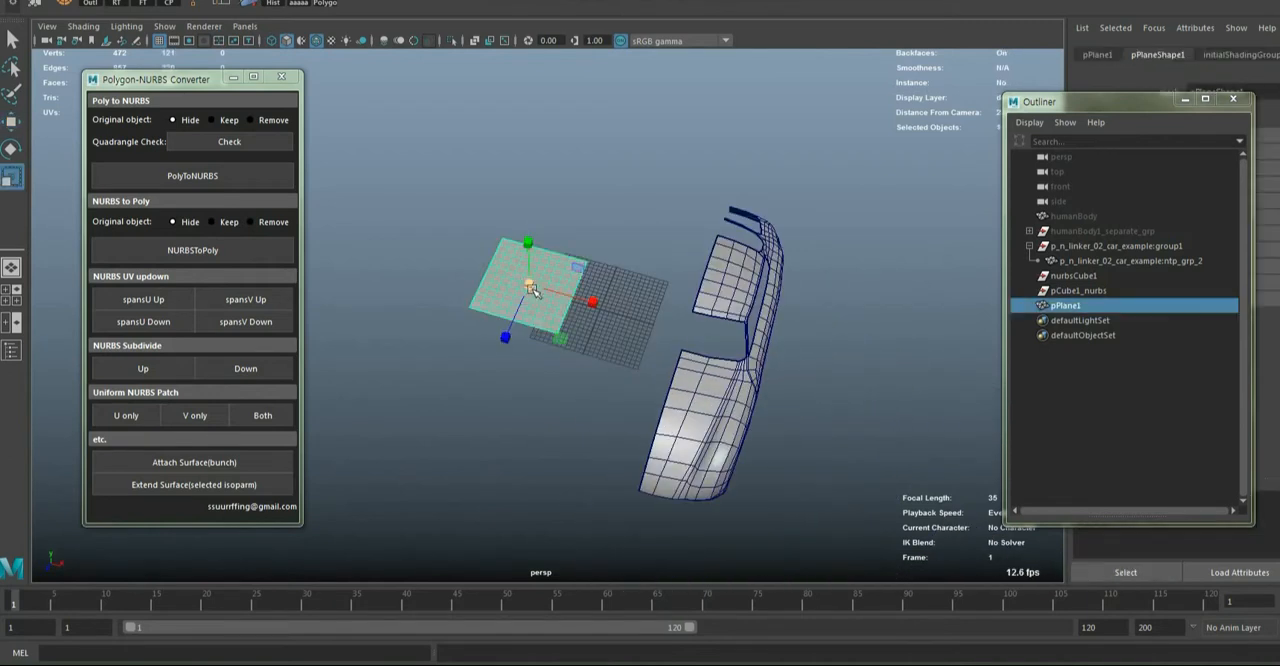
pyautogui.moveTo(531, 290); pyautogui.dragTo(582, 277)
# Select interior edge loops on the enlarged polygon plane and delete them
pyautogui.press('q')
pyautogui.press('F10')
pyautogui.doubleClick(557, 322)
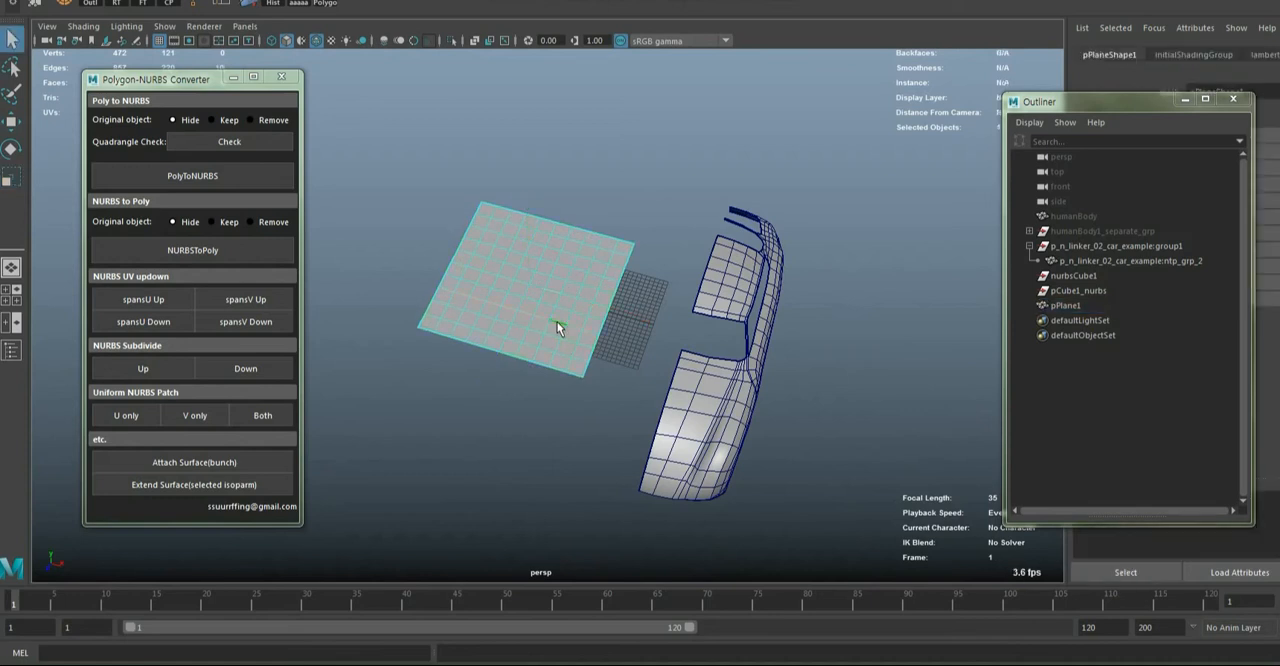
pyautogui.press('F8')
pyautogui.keyDown('alt'); pyautogui.moveTo(606, 265); pyautogui.dragTo(462, 259); pyautogui.keyUp('alt')
pyautogui.click(228, 5)
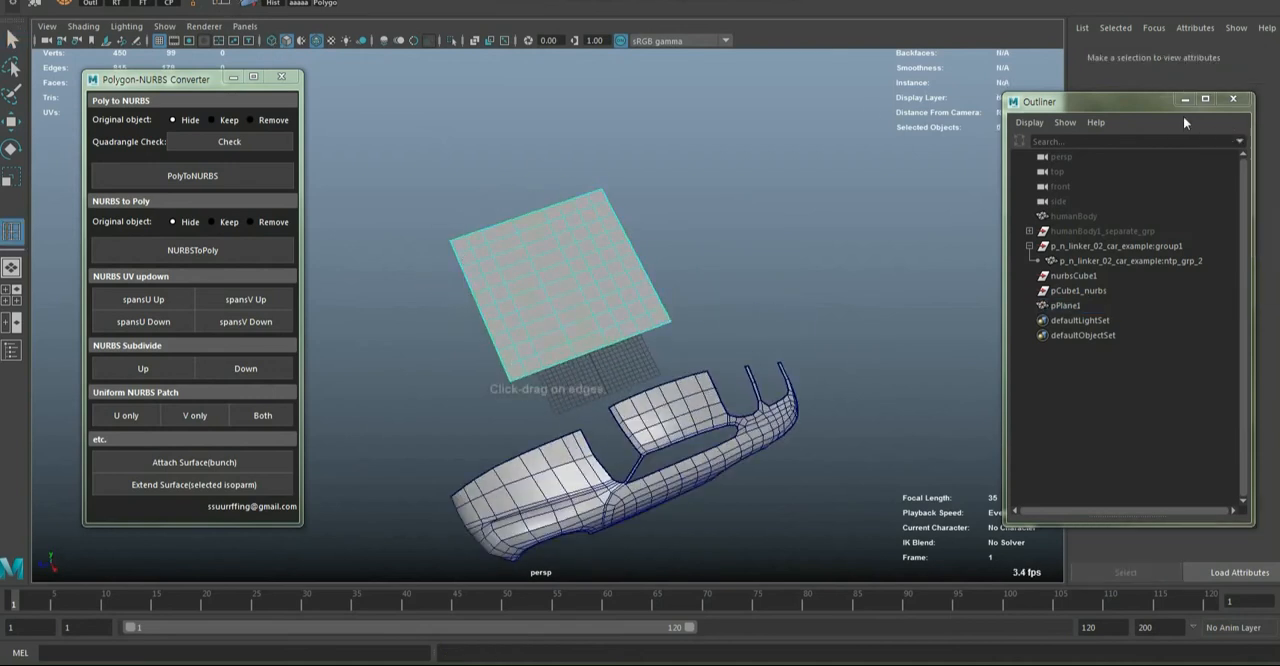
# Move the Outliner aside and add edge loops to the polygon plane with Insert Edge Loop, finishing with the plane selected
pyautogui.moveTo(1160, 102); pyautogui.dragTo(985, 35)
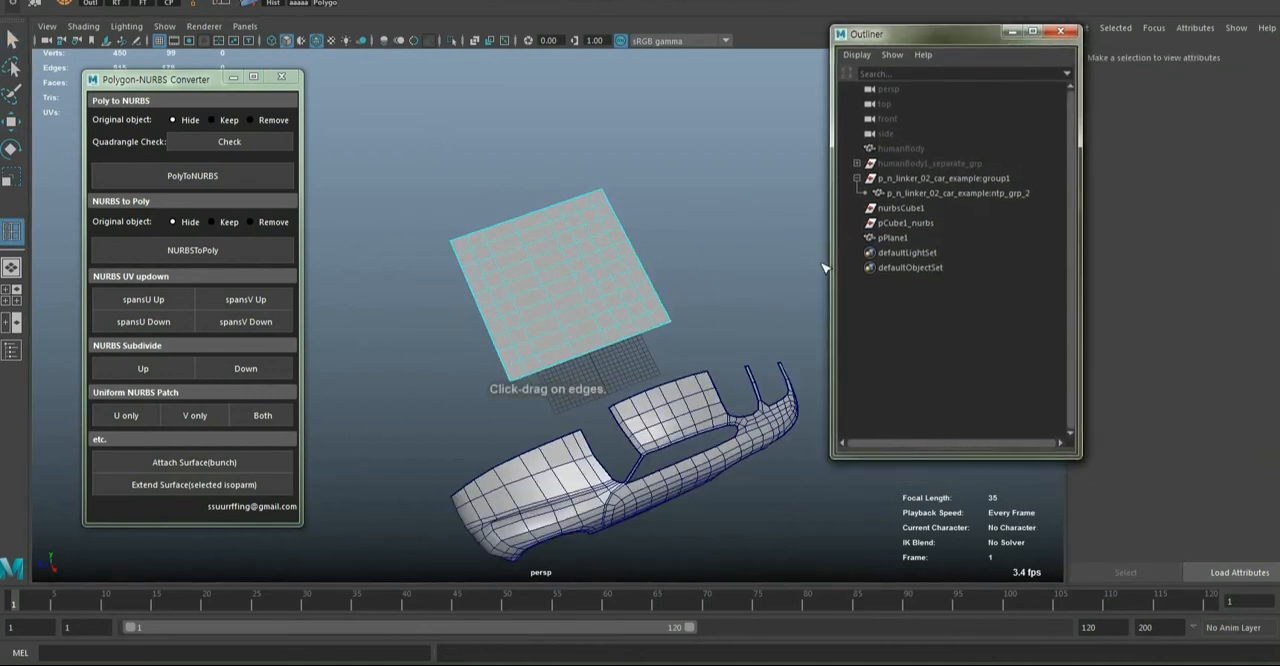
pyautogui.click(580, 306)
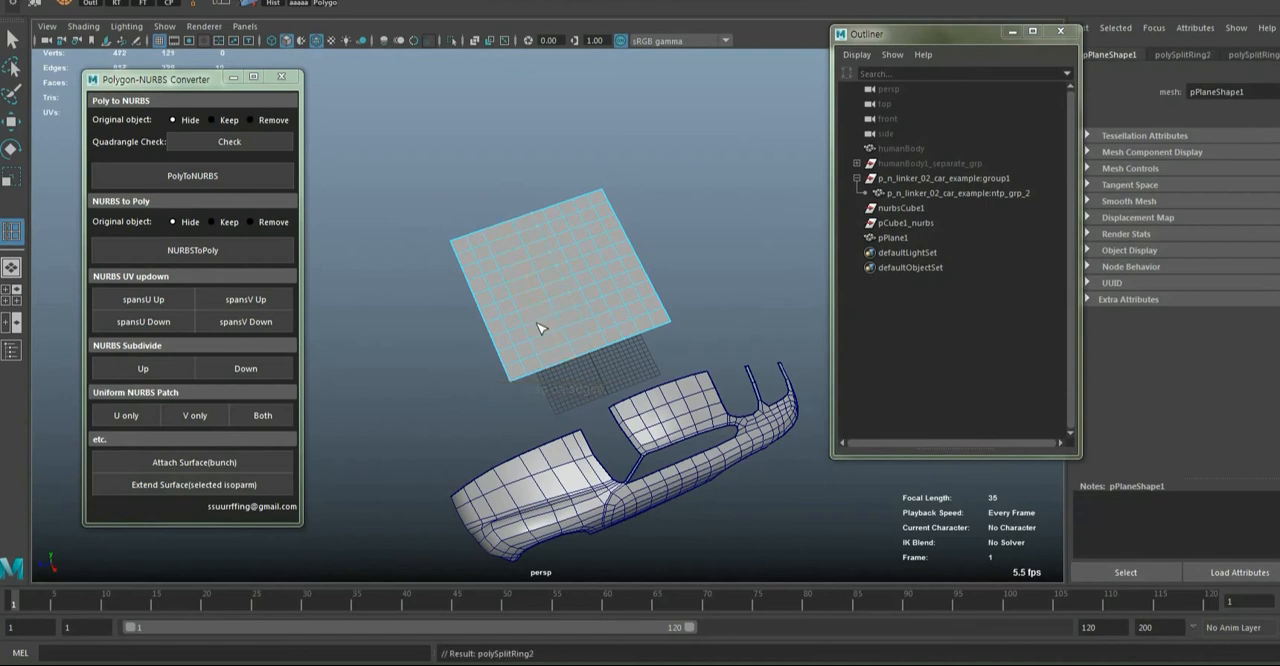
pyautogui.keyDown('alt'); pyautogui.moveTo(547, 368); pyautogui.dragTo(543, 331); pyautogui.keyUp('alt')
pyautogui.press('w')
pyautogui.press('q')
pyautogui.click(598, 266)
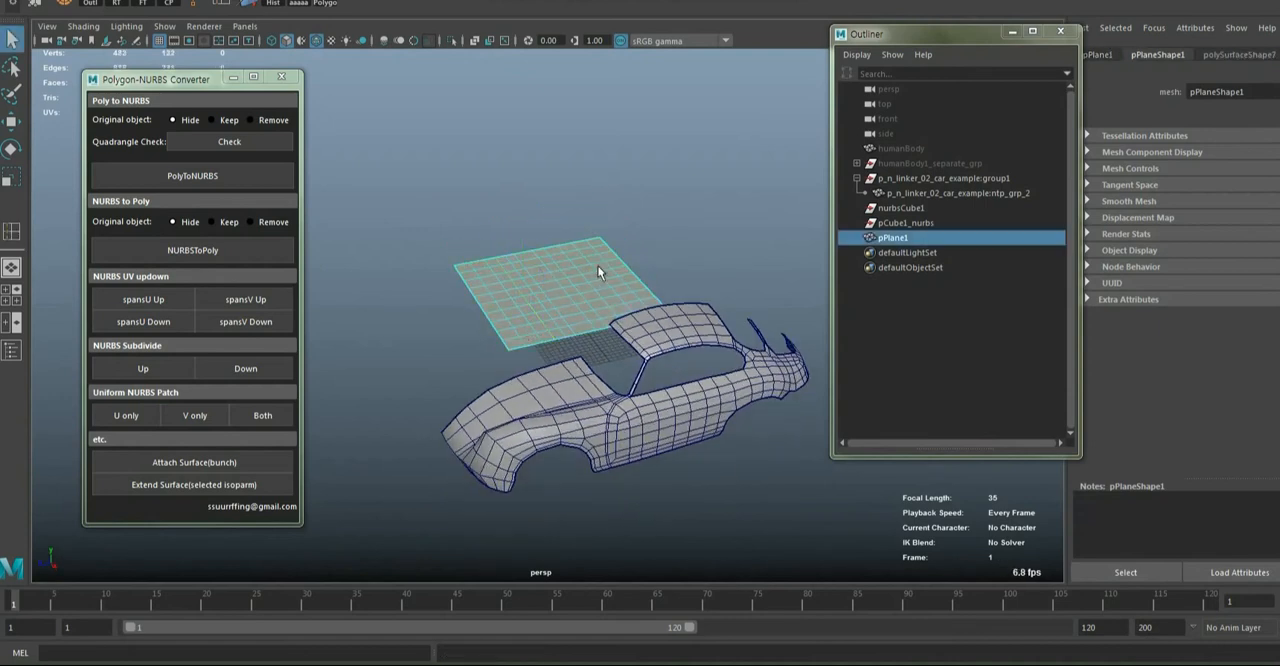
# Duplicate the polygon car body and move the copy clear of the original
pyautogui.click(581, 394)
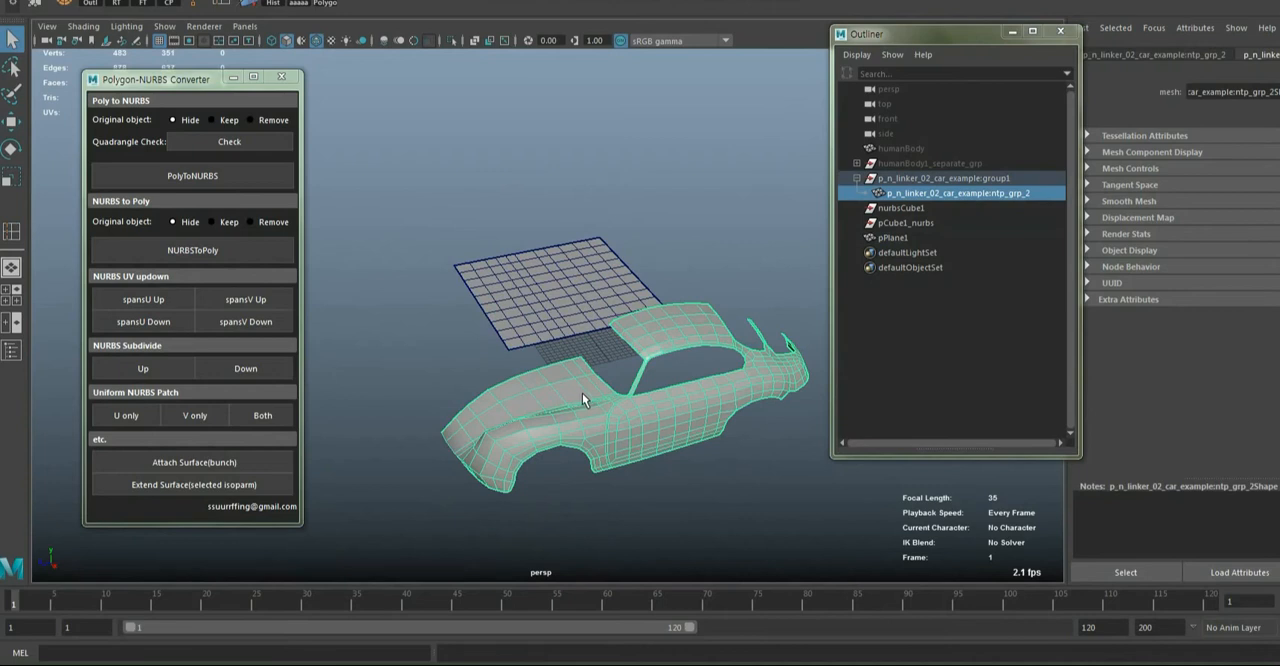
pyautogui.moveTo(582, 393)
pyautogui.keyDown('alt'); pyautogui.mouseDown()
pyautogui.moveTo(589, 366)
pyautogui.moveTo(583, 405)
pyautogui.mouseUp(); pyautogui.keyUp('alt')
pyautogui.scroll(5, 536, 420)
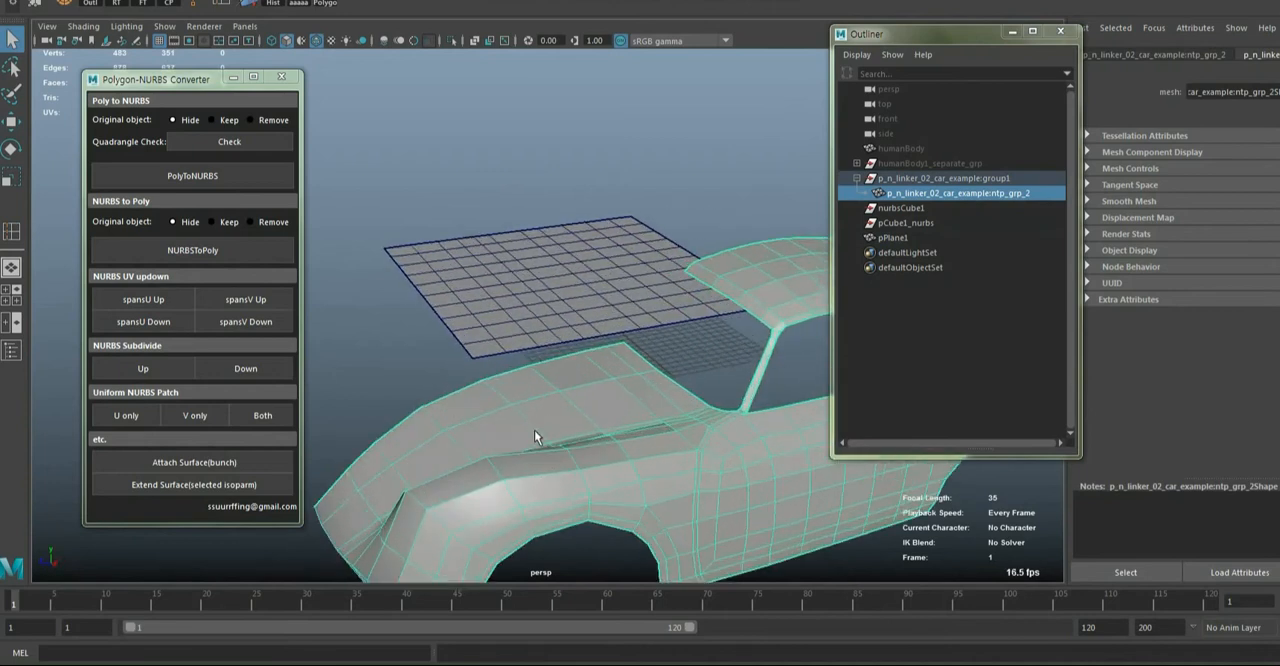
pyautogui.keyDown('alt'); pyautogui.moveTo(534, 434); pyautogui.dragTo(575, 315, button='middle'); pyautogui.keyUp('alt')
pyautogui.keyDown('alt'); pyautogui.moveTo(575, 315); pyautogui.dragTo(768, 437); pyautogui.keyUp('alt')
pyautogui.scroll(-5, 569, 309)
pyautogui.press('w')
pyautogui.hotkey('ctrl', 'd')
pyautogui.scroll(4, 631, 460)
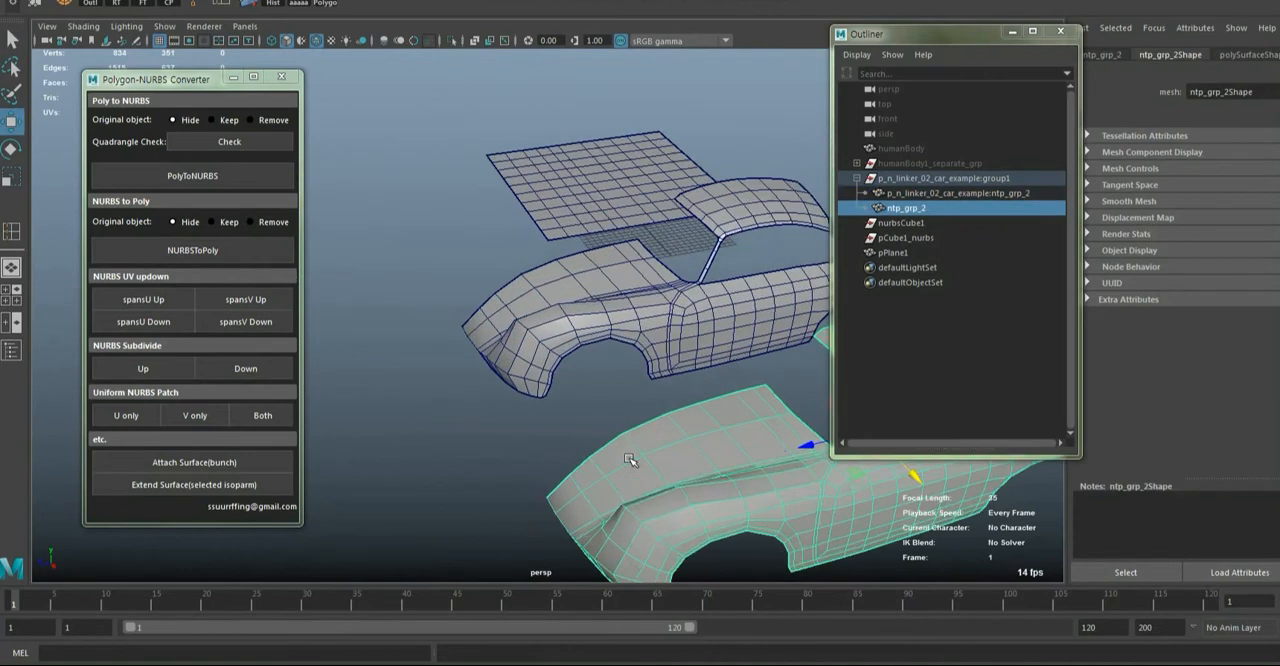
# Select an edge loop across the front fender of the duplicated car body and bevel it
pyautogui.keyDown('alt'); pyautogui.moveTo(606, 495); pyautogui.dragTo(566, 479); pyautogui.keyUp('alt')
pyautogui.keyDown('alt'); pyautogui.moveTo(517, 324); pyautogui.dragTo(518, 330); pyautogui.keyUp('alt')
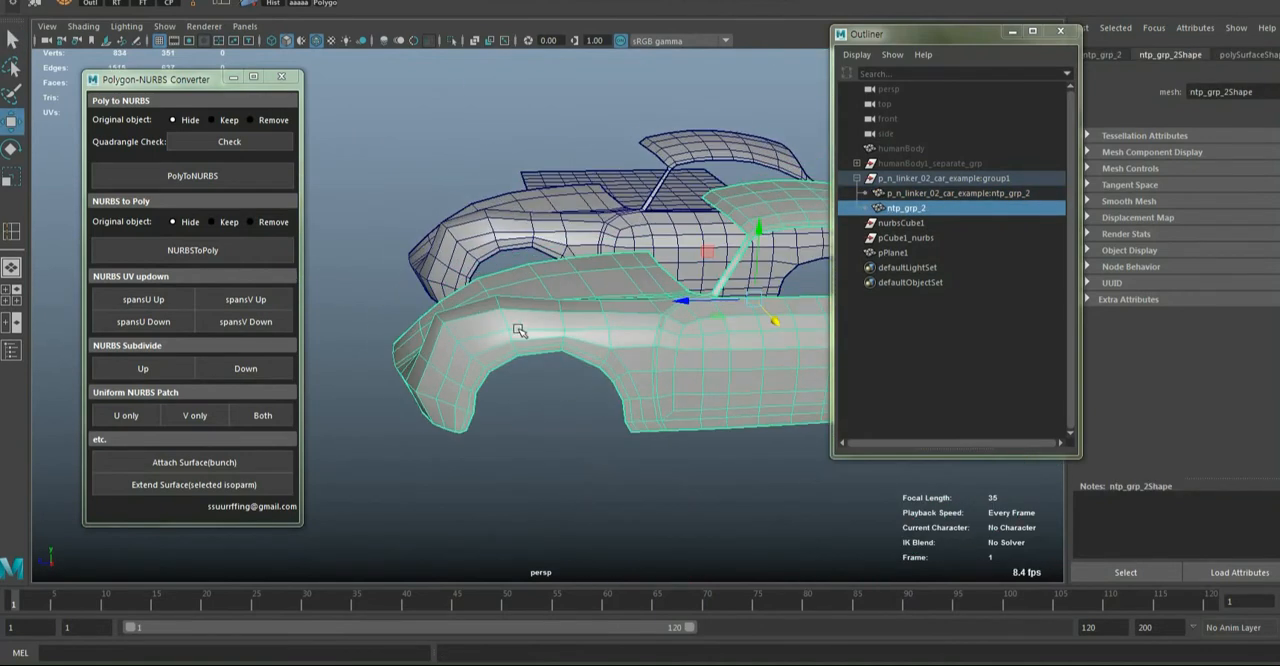
pyautogui.press('F11')
pyautogui.click(449, 335)
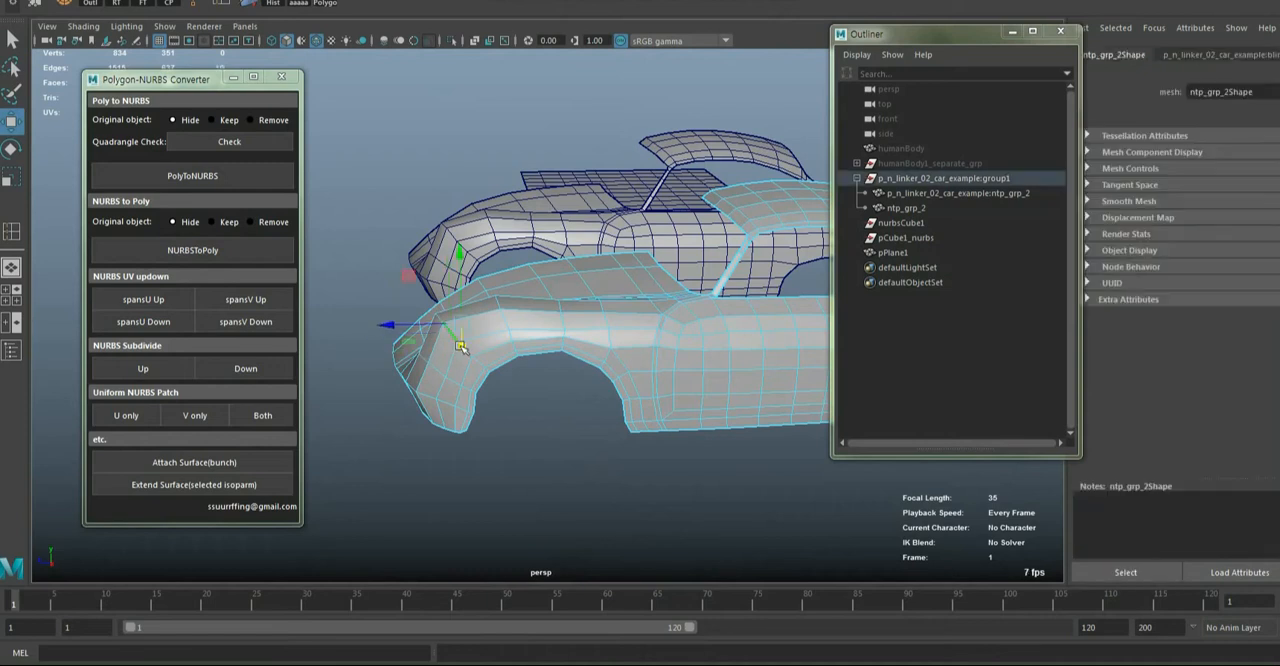
pyautogui.keyDown('alt'); pyautogui.moveTo(449, 335); pyautogui.dragTo(493, 350); pyautogui.keyUp('alt')
pyautogui.keyDown('shift'); pyautogui.moveTo(527, 240); pyautogui.dragTo(564, 245, button='right'); pyautogui.keyUp('shift')
pyautogui.keyDown('alt'); pyautogui.moveTo(574, 256); pyautogui.dragTo(565, 370); pyautogui.keyUp('alt')
# Try to slide the edge loop across the duplicated car body's front fender with the Slide Edge tool
pyautogui.click(543, 396)
pyautogui.press('f')
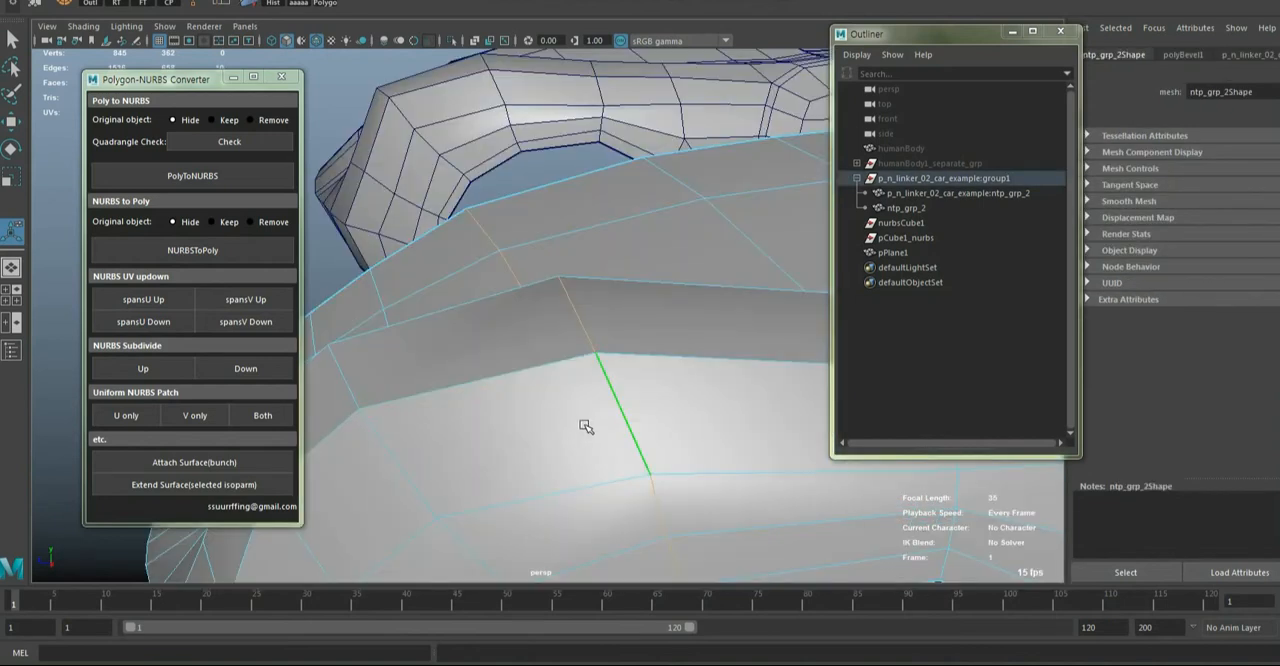
pyautogui.scroll(-5, 584, 424)
pyautogui.keyDown('alt'); pyautogui.moveTo(577, 412); pyautogui.dragTo(582, 308); pyautogui.keyUp('alt')
pyautogui.keyDown('shift'); pyautogui.moveTo(582, 308); pyautogui.dragTo(561, 398, button='right'); pyautogui.keyUp('shift')
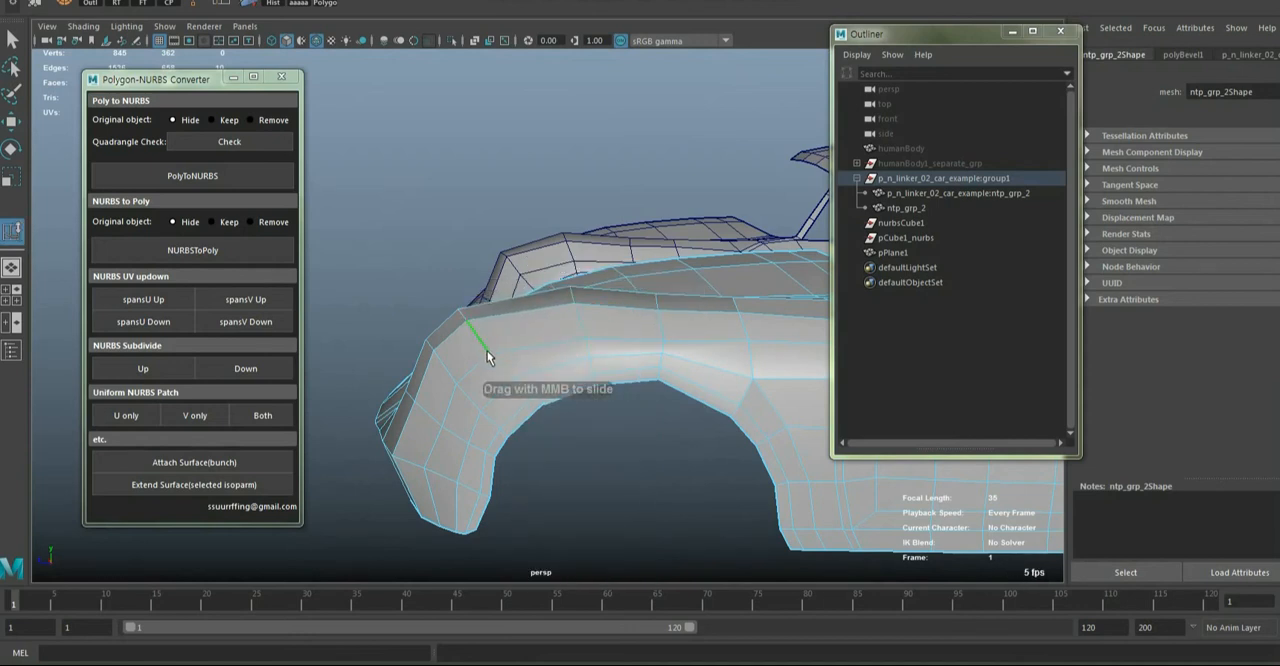
pyautogui.scroll(-5, 507, 354)
pyautogui.moveTo(510, 362)
pyautogui.keyDown('alt'); pyautogui.mouseDown()
pyautogui.moveTo(559, 362)
pyautogui.moveTo(738, 438)
pyautogui.moveTo(498, 372)
pyautogui.mouseUp(); pyautogui.keyUp('alt')
pyautogui.scroll(5, 503, 372)
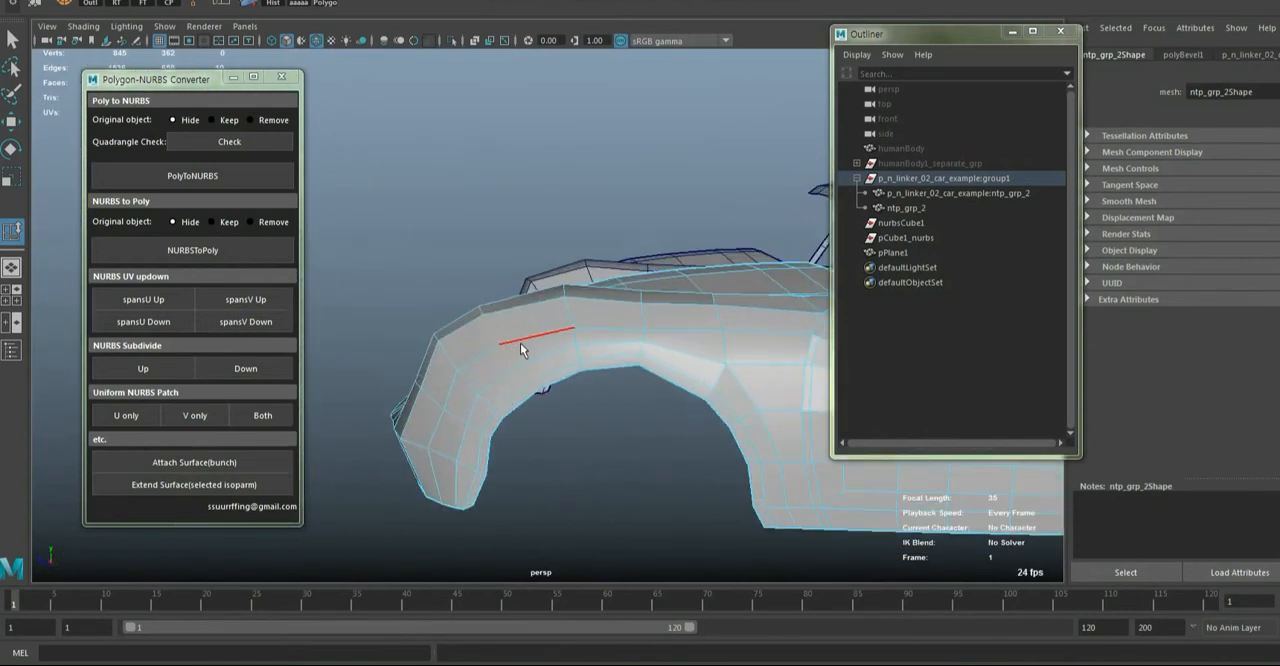
pyautogui.hotkey('ctrl', 'z')
# Move a vertex beside the crease between the hood and front fender on the duplicated car body
pyautogui.press('w')
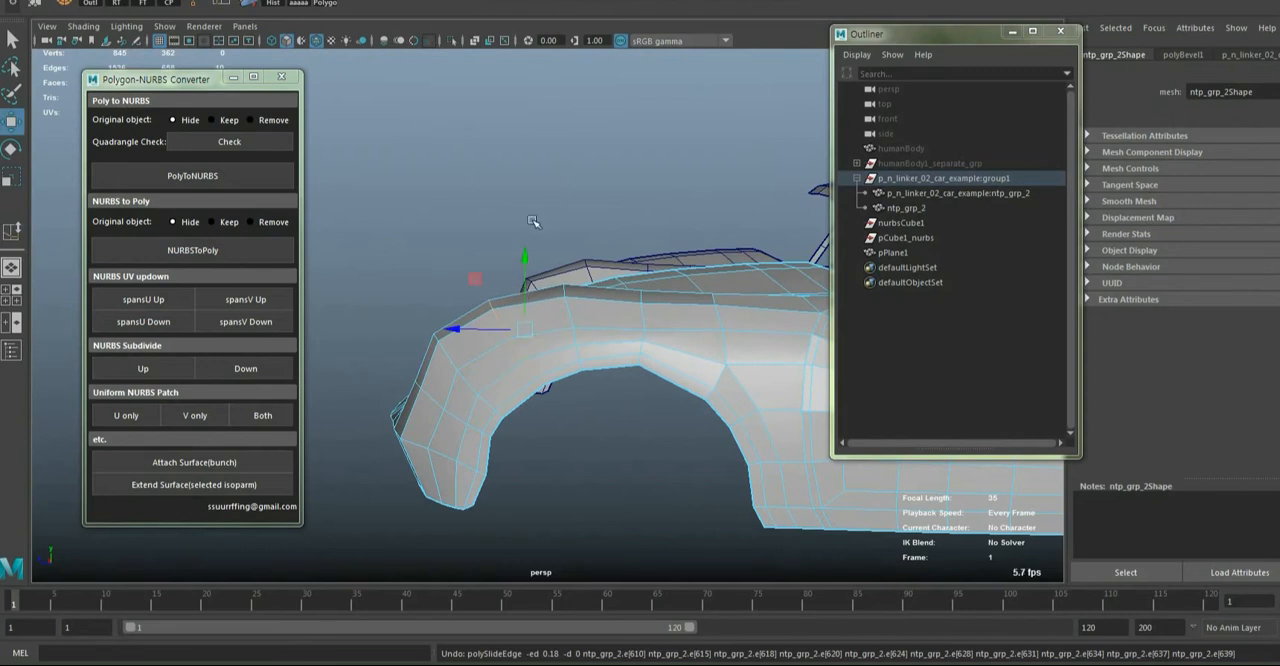
pyautogui.moveTo(526, 260); pyautogui.dragTo(526, 258)
pyautogui.keyDown('alt'); pyautogui.moveTo(458, 330); pyautogui.dragTo(586, 408); pyautogui.keyUp('alt')
pyautogui.press('q')
pyautogui.press('F9')
pyautogui.keyDown('alt'); pyautogui.moveTo(583, 414); pyautogui.dragTo(560, 437); pyautogui.keyUp('alt')
pyautogui.press('w')
pyautogui.moveTo(488, 417); pyautogui.dragTo(553, 321)
pyautogui.keyDown('alt'); pyautogui.moveTo(478, 405); pyautogui.dragTo(514, 443); pyautogui.keyUp('alt')
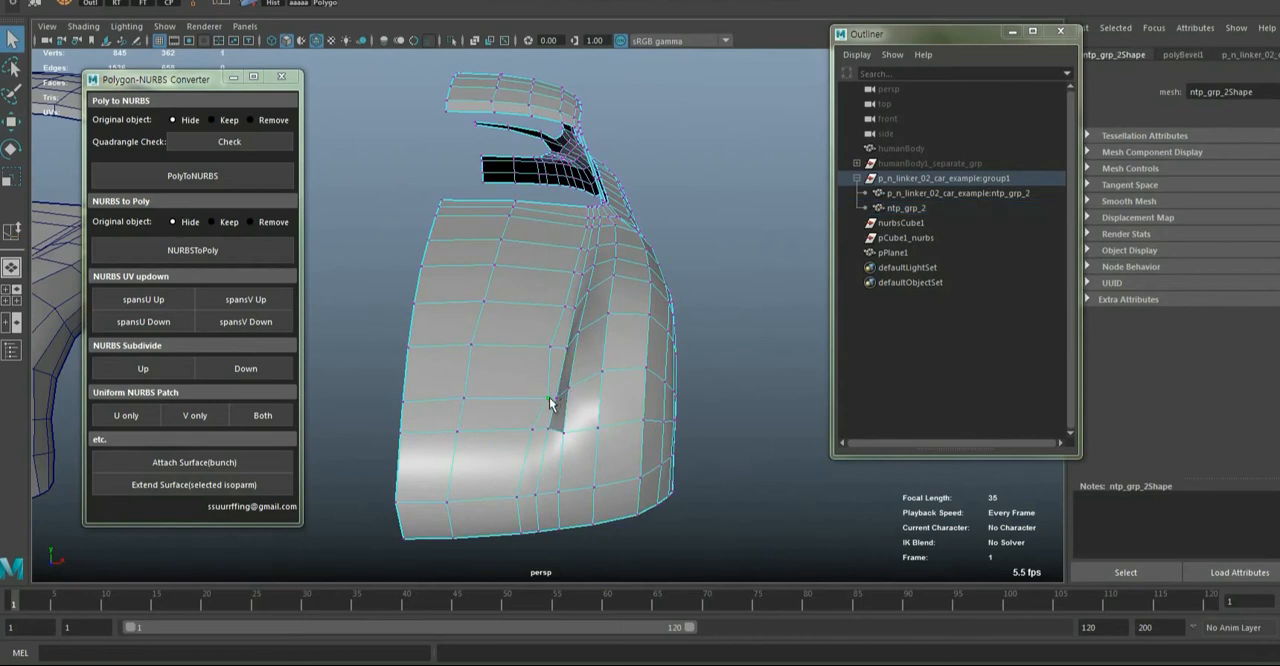
pyautogui.keyDown('alt'); pyautogui.moveTo(552, 402); pyautogui.dragTo(568, 400); pyautogui.keyUp('alt')
pyautogui.press('w')
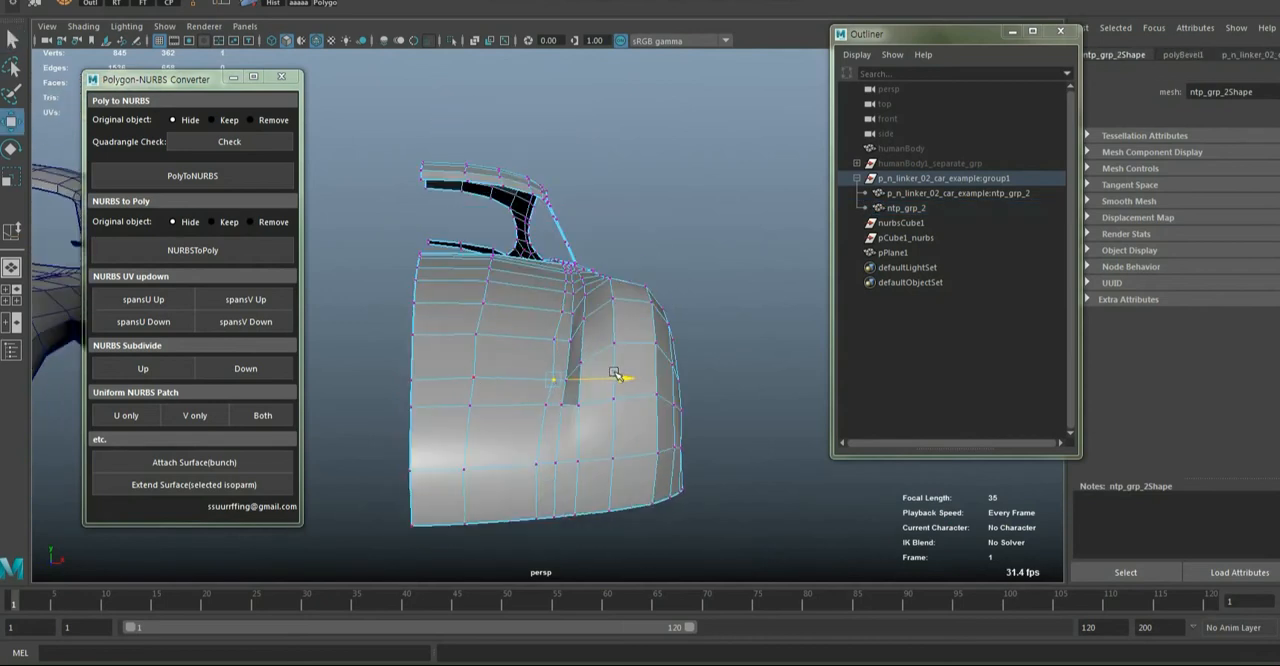
pyautogui.keyDown('alt'); pyautogui.moveTo(598, 328); pyautogui.dragTo(560, 445); pyautogui.keyUp('alt')
pyautogui.press('q')
# Examine the edited copy and compare its hood crease and fender topology with the original car body
pyautogui.moveTo(474, 307); pyautogui.dragTo(564, 265, button='right')
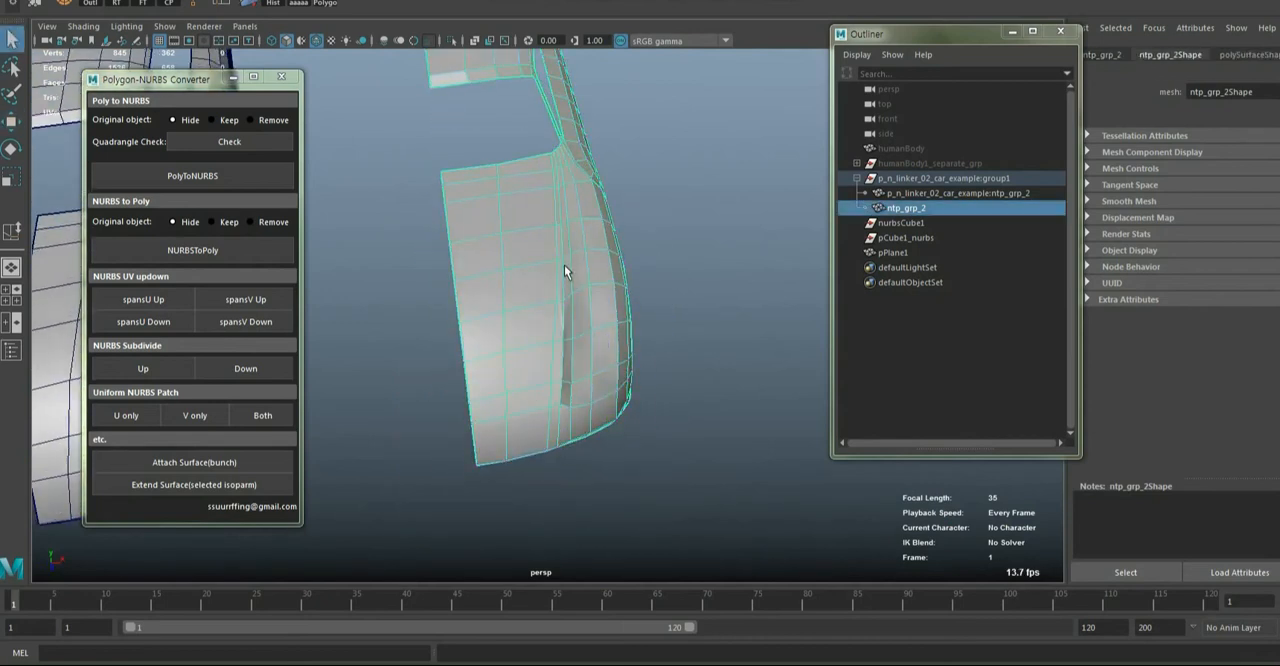
pyautogui.scroll(-5, 564, 265)
pyautogui.keyDown('alt'); pyautogui.moveTo(564, 275); pyautogui.dragTo(822, 452); pyautogui.keyUp('alt')
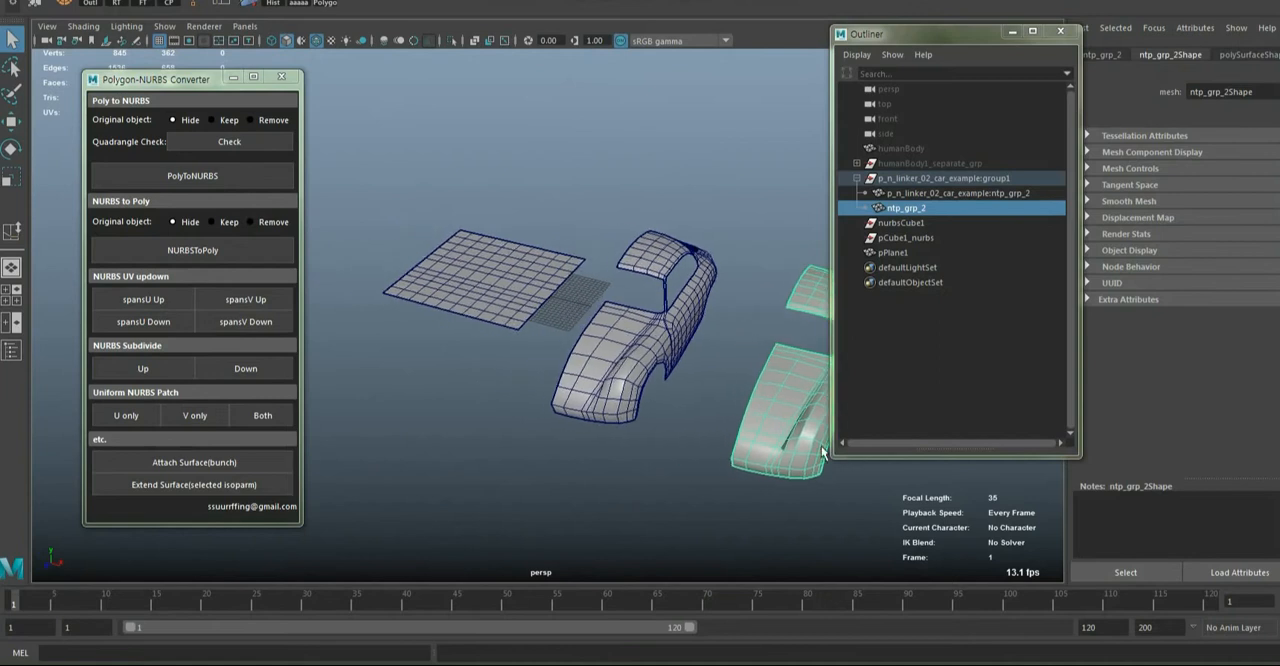
pyautogui.scroll(3, 671, 403)
pyautogui.click(662, 406)
pyautogui.press('f')
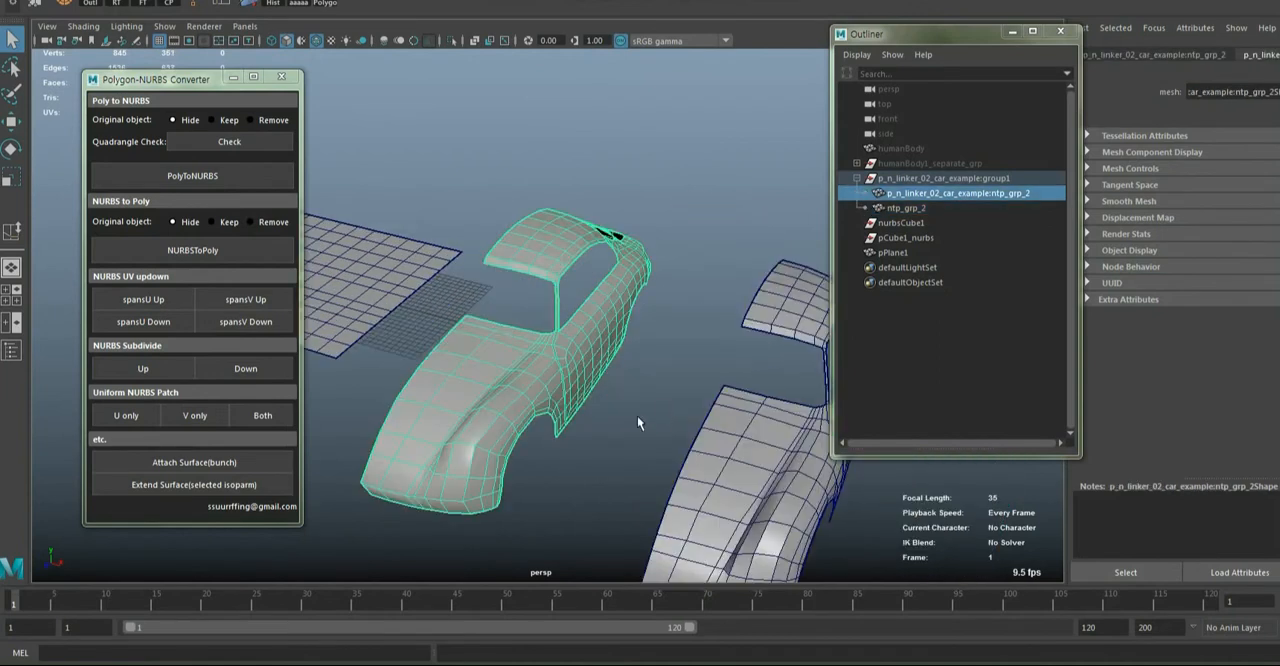
pyautogui.keyDown('alt'); pyautogui.moveTo(637, 416); pyautogui.dragTo(523, 431); pyautogui.keyUp('alt')
pyautogui.click(629, 402)
pyautogui.press('f')
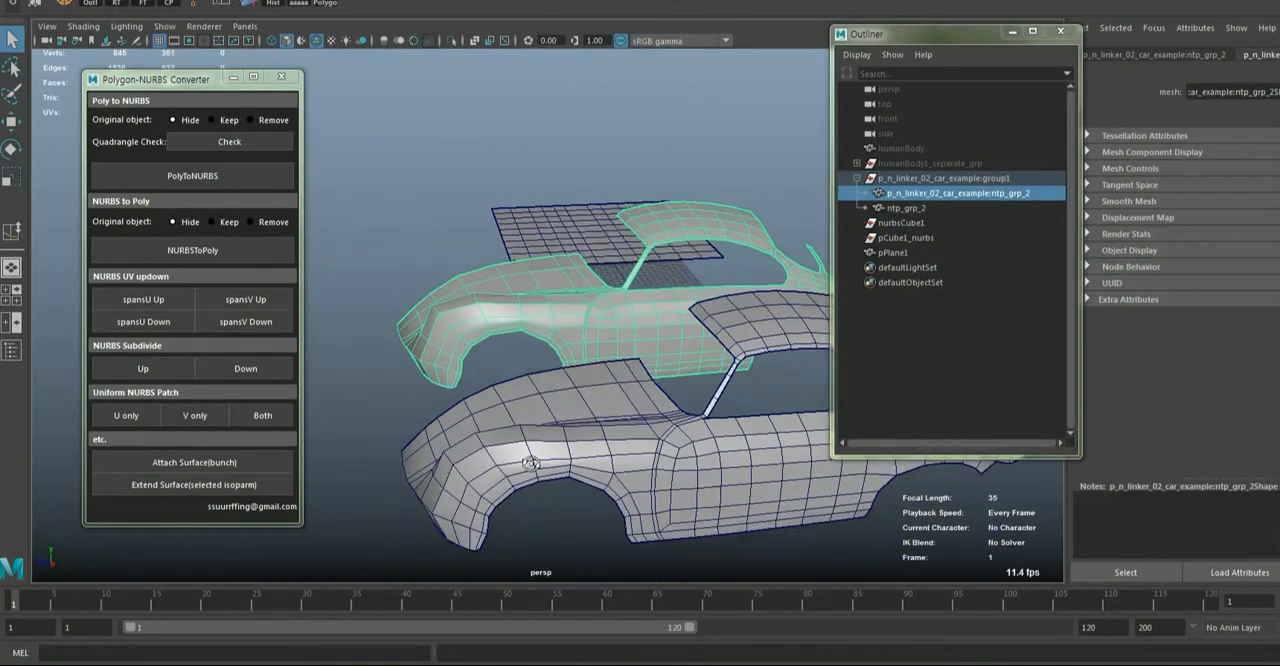
pyautogui.moveTo(604, 429)
pyautogui.keyDown('alt'); pyautogui.mouseDown()
pyautogui.moveTo(583, 429)
pyautogui.moveTo(598, 440)
pyautogui.mouseUp(); pyautogui.keyUp('alt')
pyautogui.moveTo(565, 365); pyautogui.dragTo(480, 329, button='right')
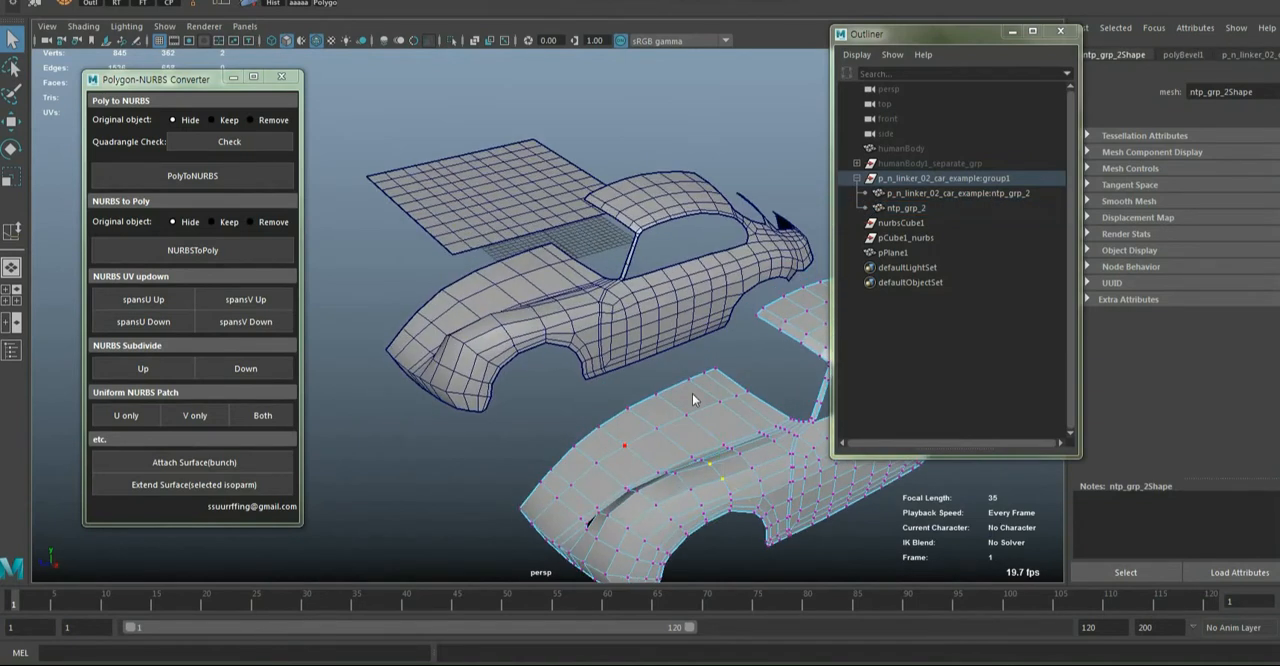
pyautogui.click(700, 417)
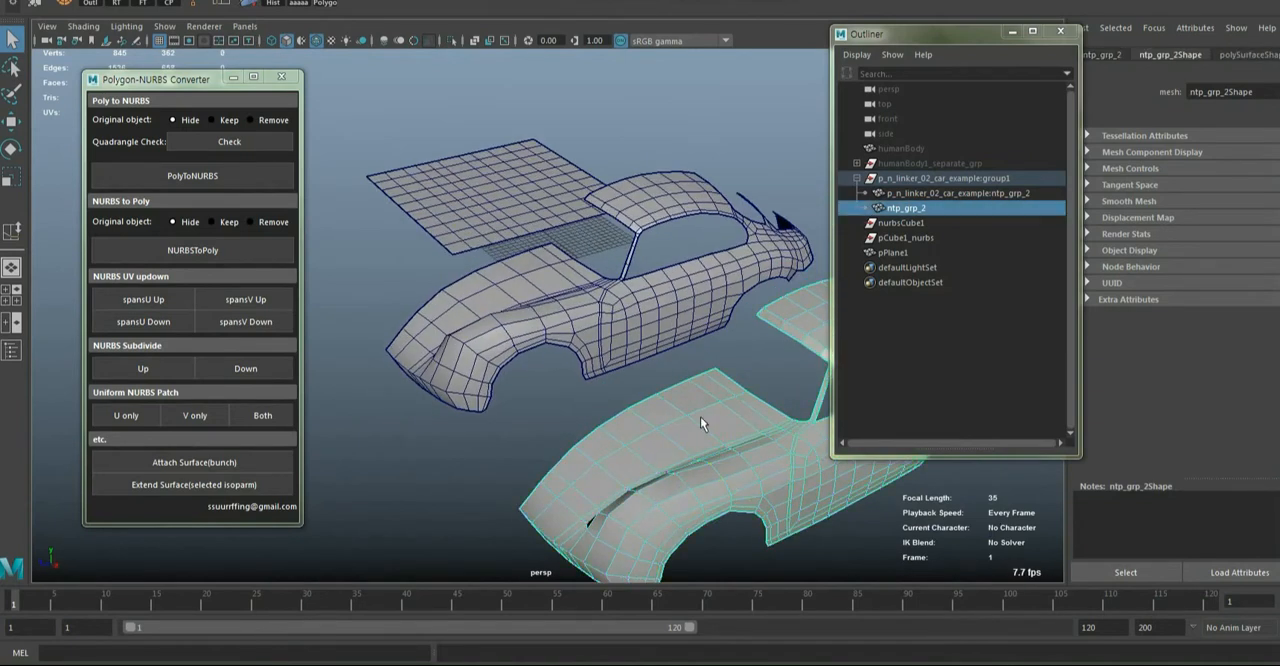
pyautogui.click(551, 311)
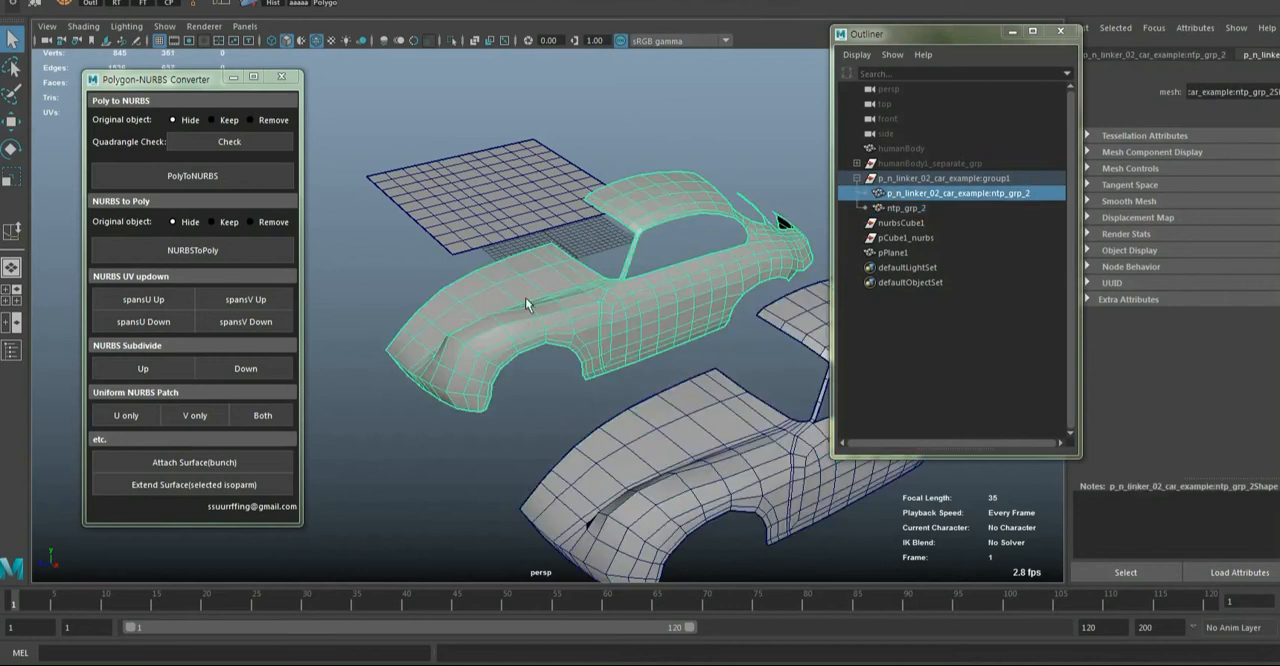
pyautogui.keyDown('alt'); pyautogui.moveTo(529, 297); pyautogui.dragTo(588, 356); pyautogui.keyUp('alt')
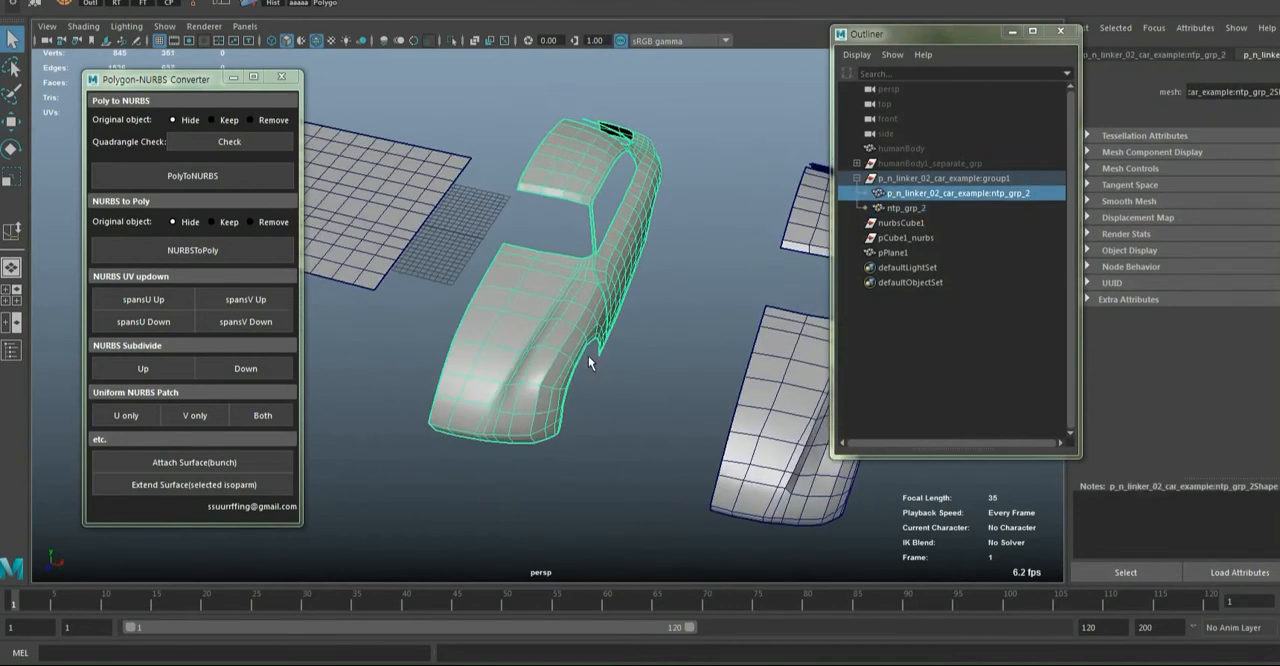
# Shift the Polygon-NURBS Converter window slightly and move the duplicated car body farther away from the original
pyautogui.moveTo(189, 80); pyautogui.dragTo(227, 84)
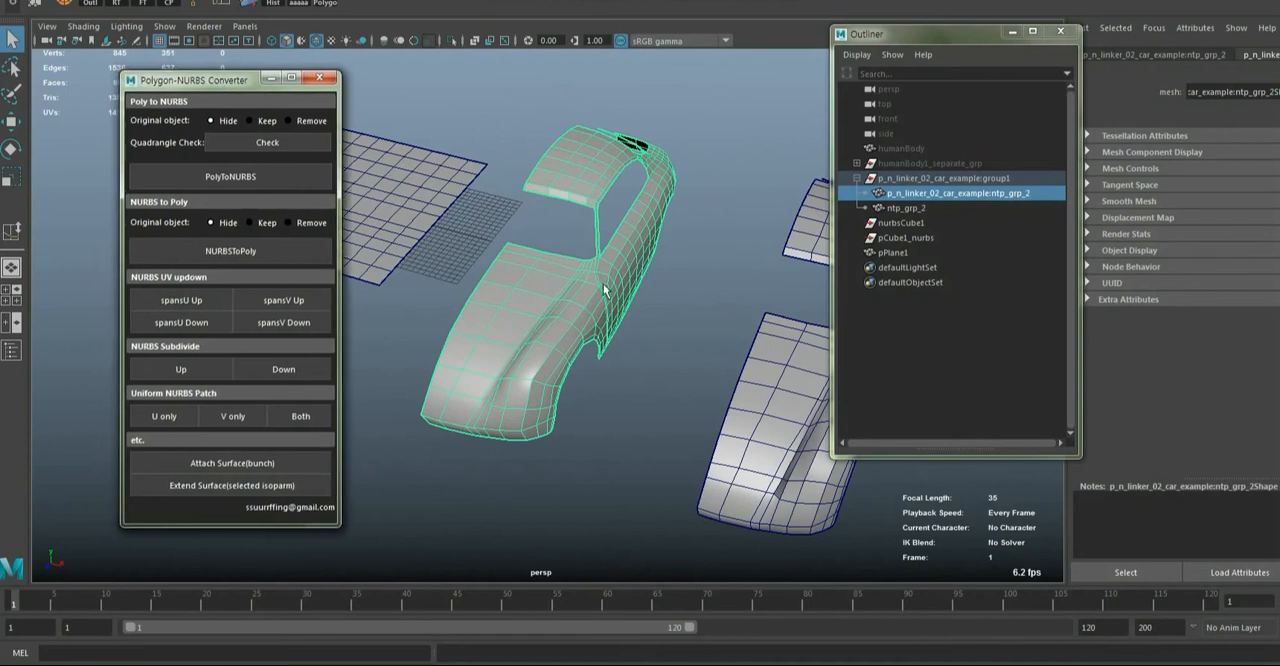
pyautogui.keyDown('alt'); pyautogui.moveTo(603, 284); pyautogui.dragTo(583, 315); pyautogui.keyUp('alt')
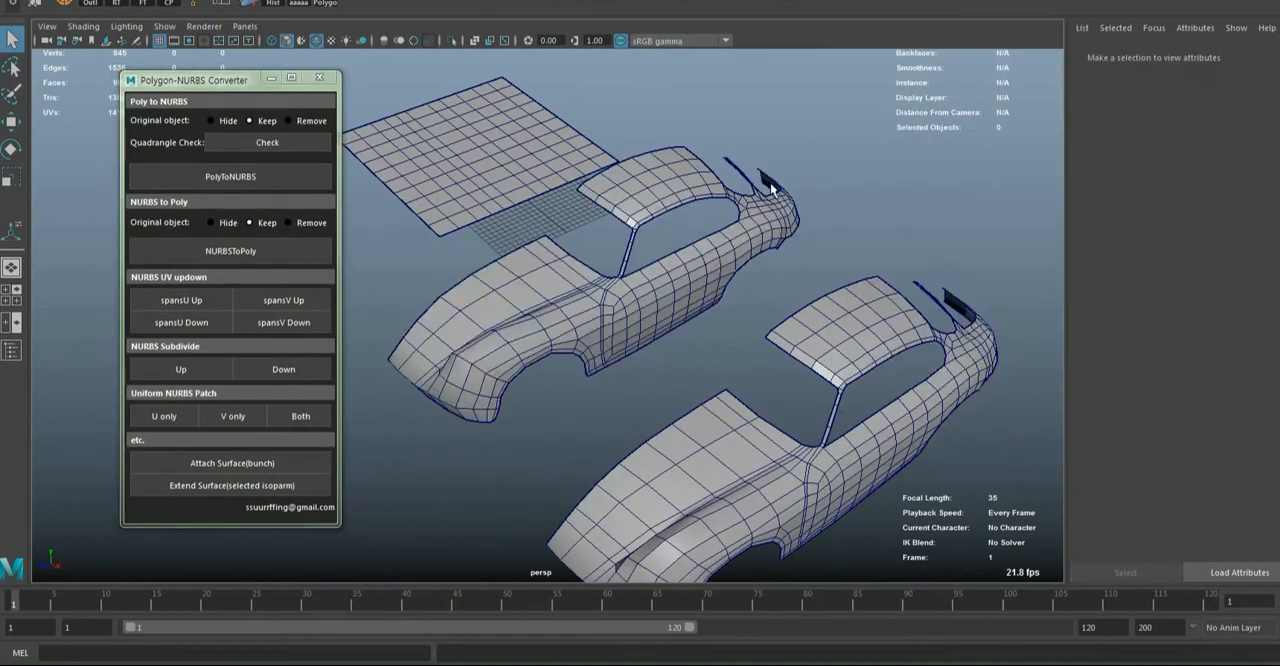
pyautogui.keyDown('alt'); pyautogui.moveTo(556, 323); pyautogui.dragTo(661, 351); pyautogui.keyUp('alt')
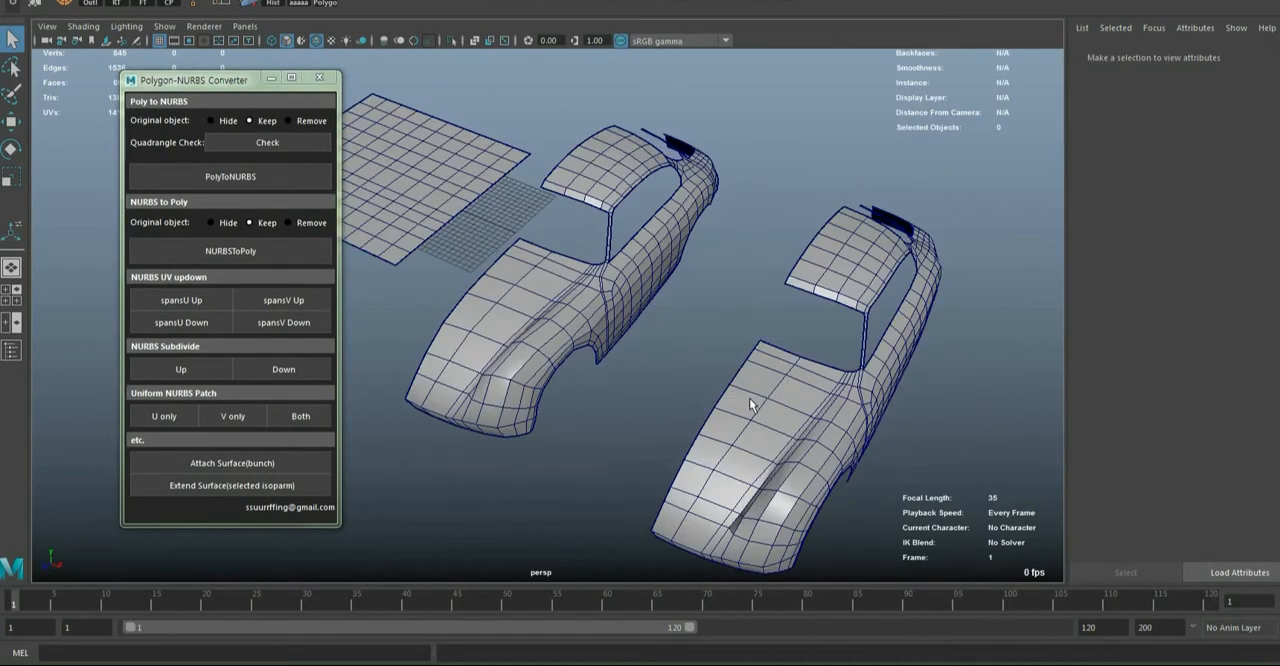
pyautogui.click(776, 410)
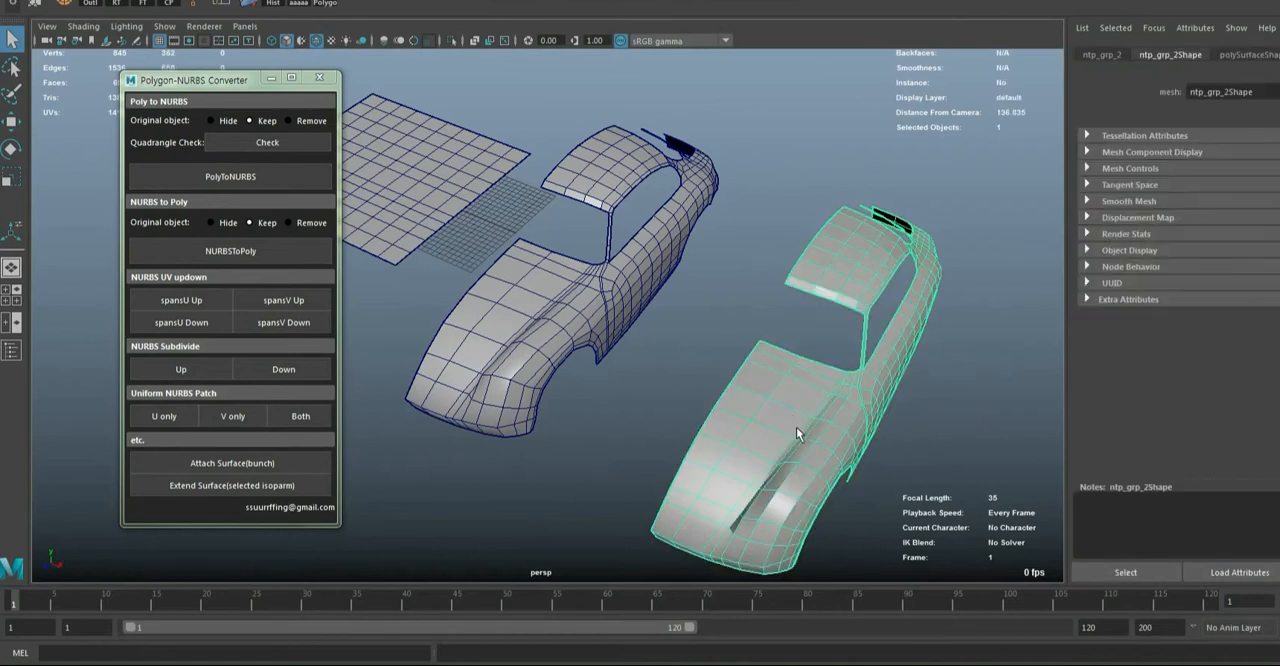
pyautogui.keyDown('alt'); pyautogui.moveTo(796, 427); pyautogui.dragTo(831, 401); pyautogui.keyUp('alt')
pyautogui.press('w')
pyautogui.moveTo(893, 290); pyautogui.dragTo(1050, 290)
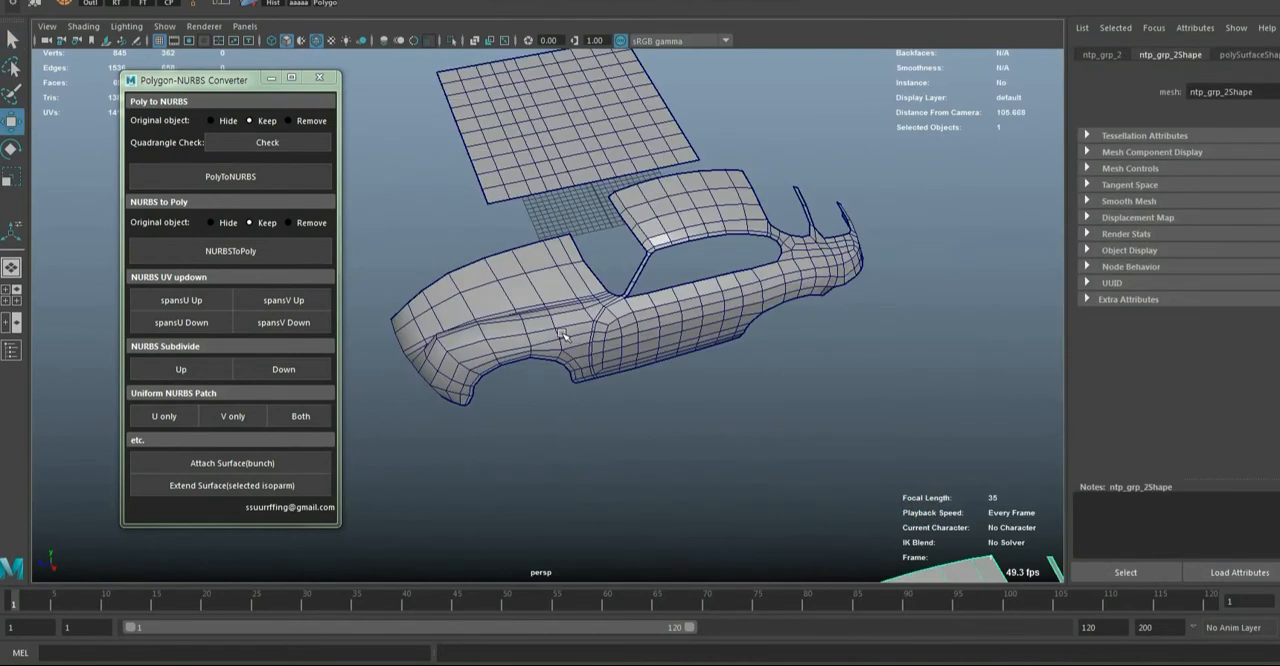
# Select the edge loop from the windshield base down the door's front on the original car body and detach the mesh along it
pyautogui.click(563, 341)
pyautogui.press('f')
pyautogui.keyDown('alt'); pyautogui.moveTo(562, 340); pyautogui.dragTo(677, 343, button='middle'); pyautogui.keyUp('alt')
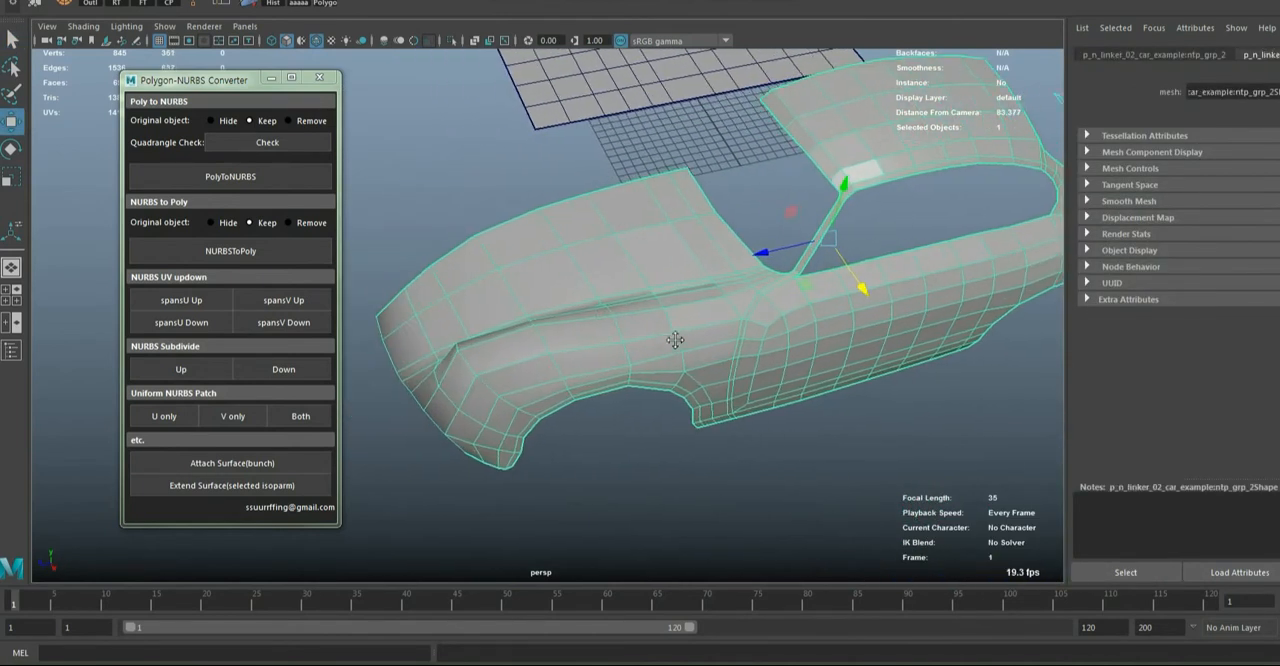
pyautogui.keyDown('alt'); pyautogui.moveTo(677, 343); pyautogui.dragTo(624, 325); pyautogui.keyUp('alt')
pyautogui.moveTo(728, 430); pyautogui.dragTo(728, 305, button='right')
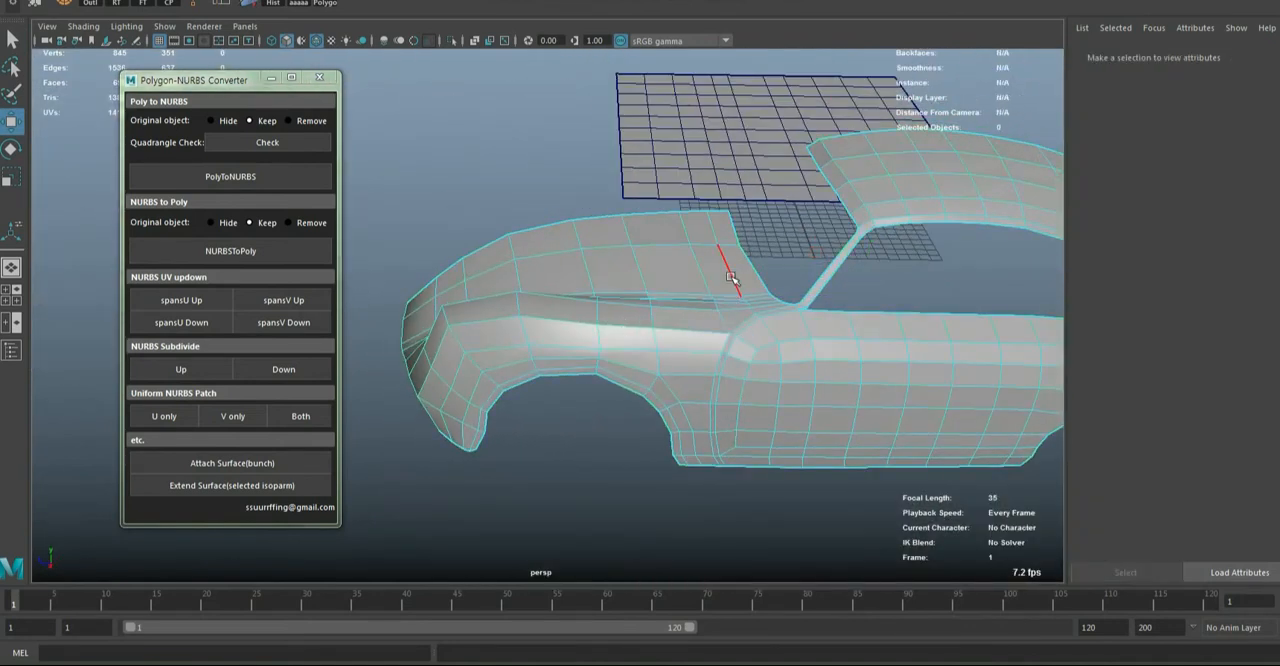
pyautogui.click(777, 311)
pyautogui.doubleClick(719, 359)
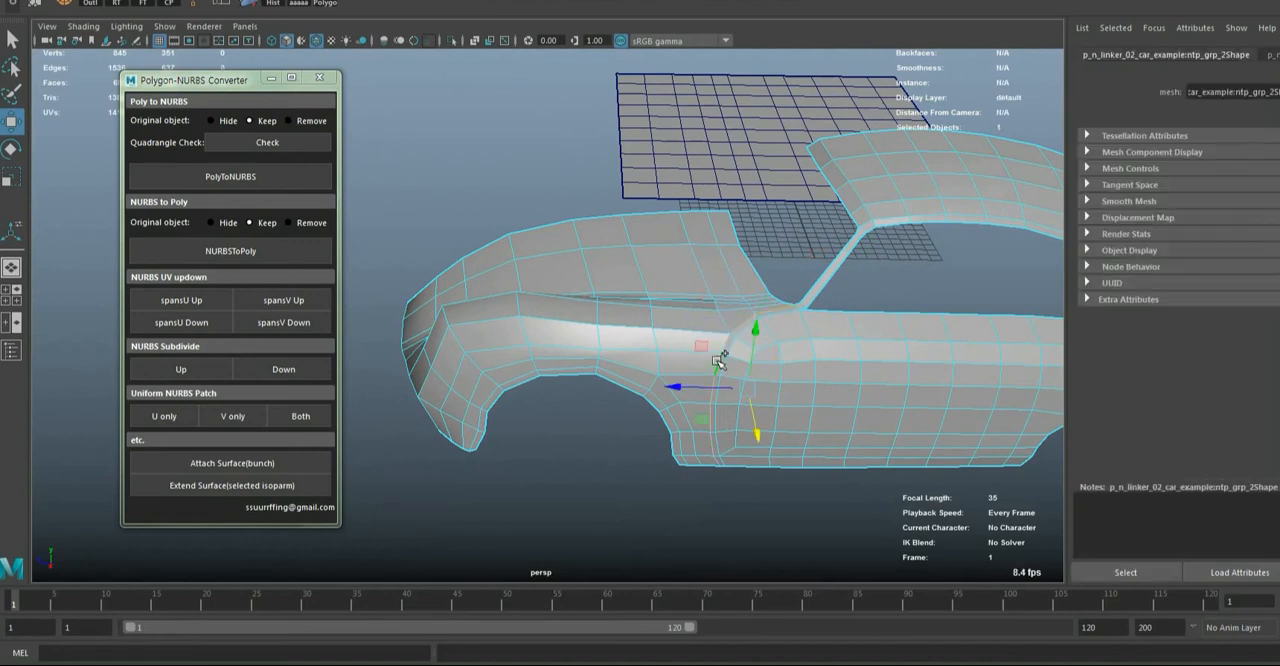
pyautogui.press('q')
pyautogui.keyDown('alt'); pyautogui.moveTo(757, 396); pyautogui.dragTo(743, 312); pyautogui.keyUp('alt')
pyautogui.keyDown('shift'); pyautogui.moveTo(742, 308); pyautogui.dragTo(783, 526, button='right'); pyautogui.keyUp('shift')
pyautogui.keyDown('alt'); pyautogui.moveTo(807, 406); pyautogui.dragTo(787, 441); pyautogui.keyUp('alt')
pyautogui.moveTo(682, 270); pyautogui.dragTo(880, 217, button='right')
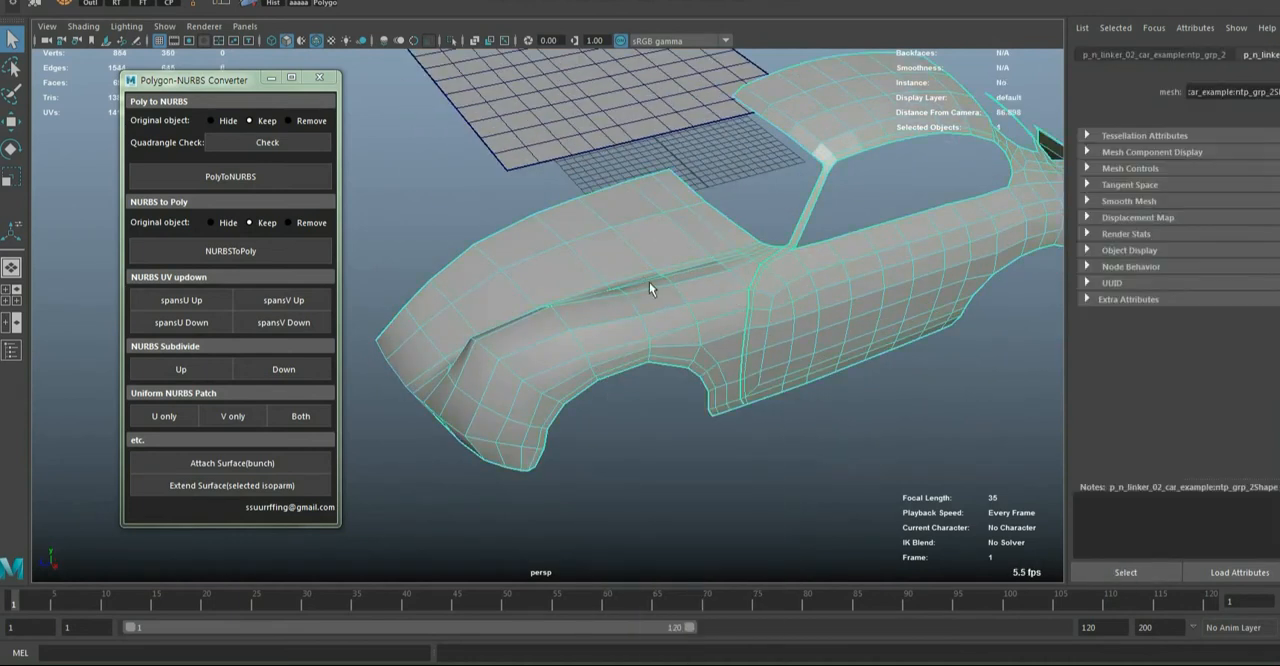
# Separate the detached car body into individual meshes and select the front section with the hood and fender
pyautogui.keyDown('shift'); pyautogui.moveTo(648, 278); pyautogui.dragTo(656, 525, button='right'); pyautogui.keyUp('shift')
pyautogui.click(725, 469)
pyautogui.click(612, 346)
pyautogui.keyDown('alt'); pyautogui.moveTo(549, 363); pyautogui.dragTo(608, 313); pyautogui.keyUp('alt')
# Run the Quadrangle Check on the front section and read its result message
pyautogui.click(268, 142)
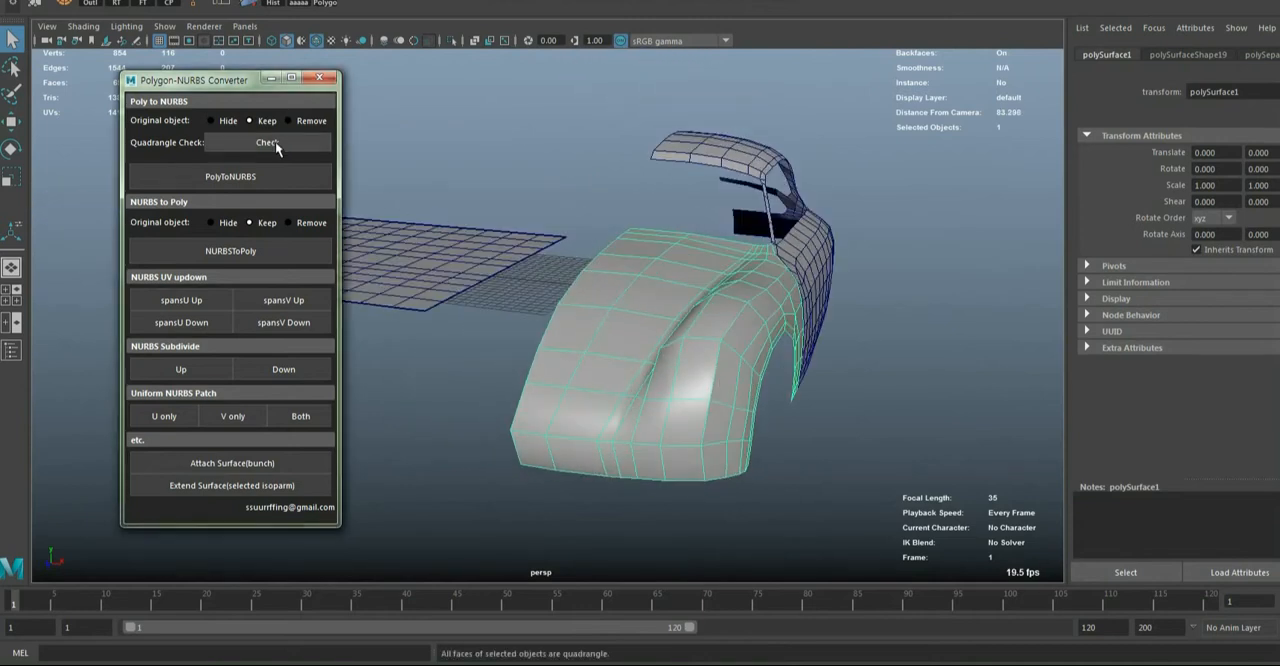
pyautogui.moveTo(615, 655); pyautogui.dragTo(435, 660)
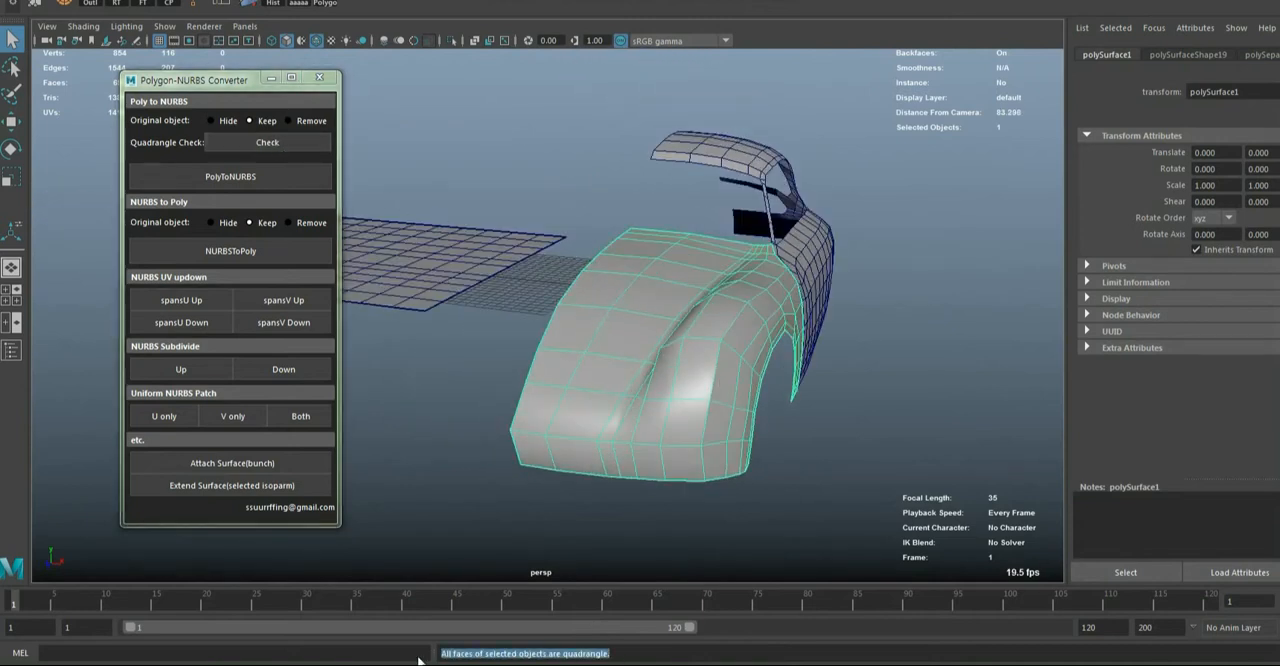
pyautogui.keyDown('alt'); pyautogui.moveTo(767, 499); pyautogui.dragTo(640, 400); pyautogui.keyUp('alt')
# Convert the front section to NURBS with the original object set to Hide
pyautogui.click(259, 177)
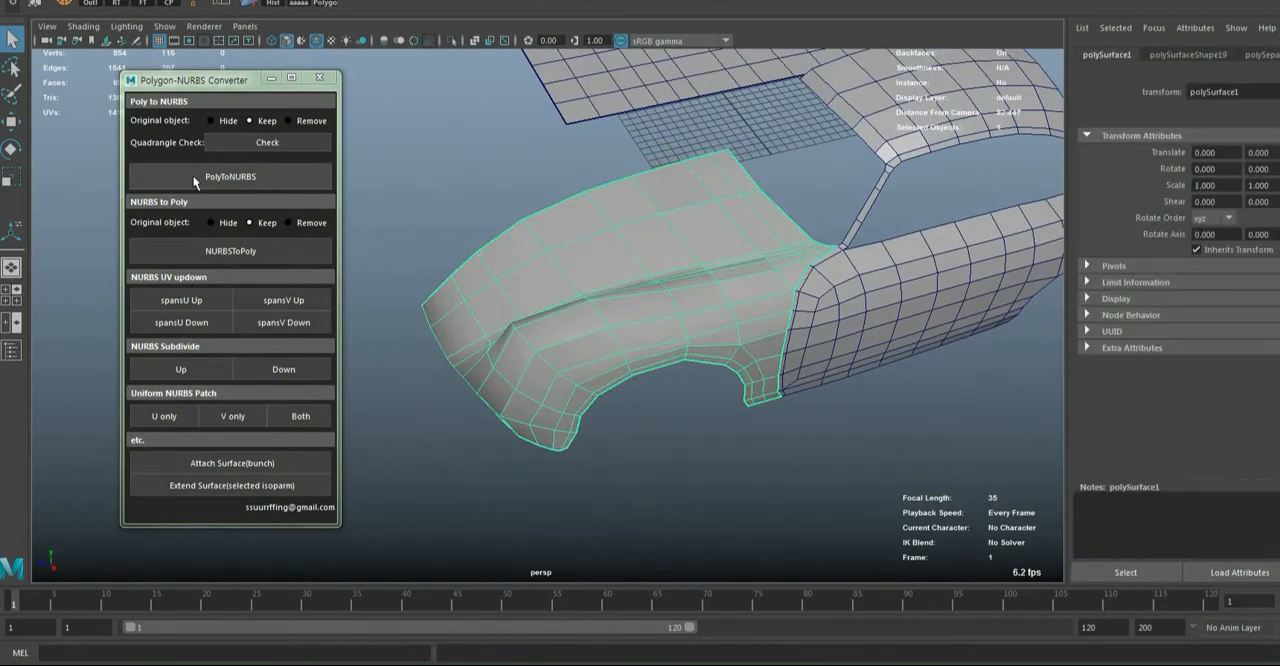
pyautogui.click(213, 119)
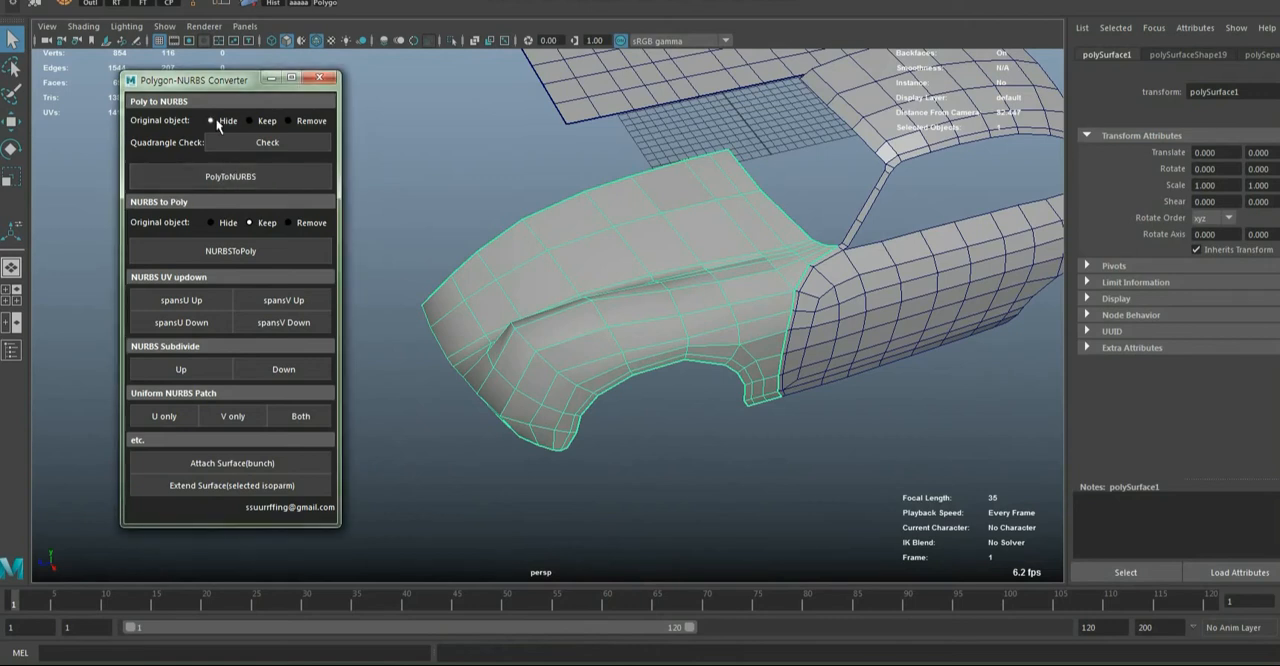
pyautogui.click(250, 176)
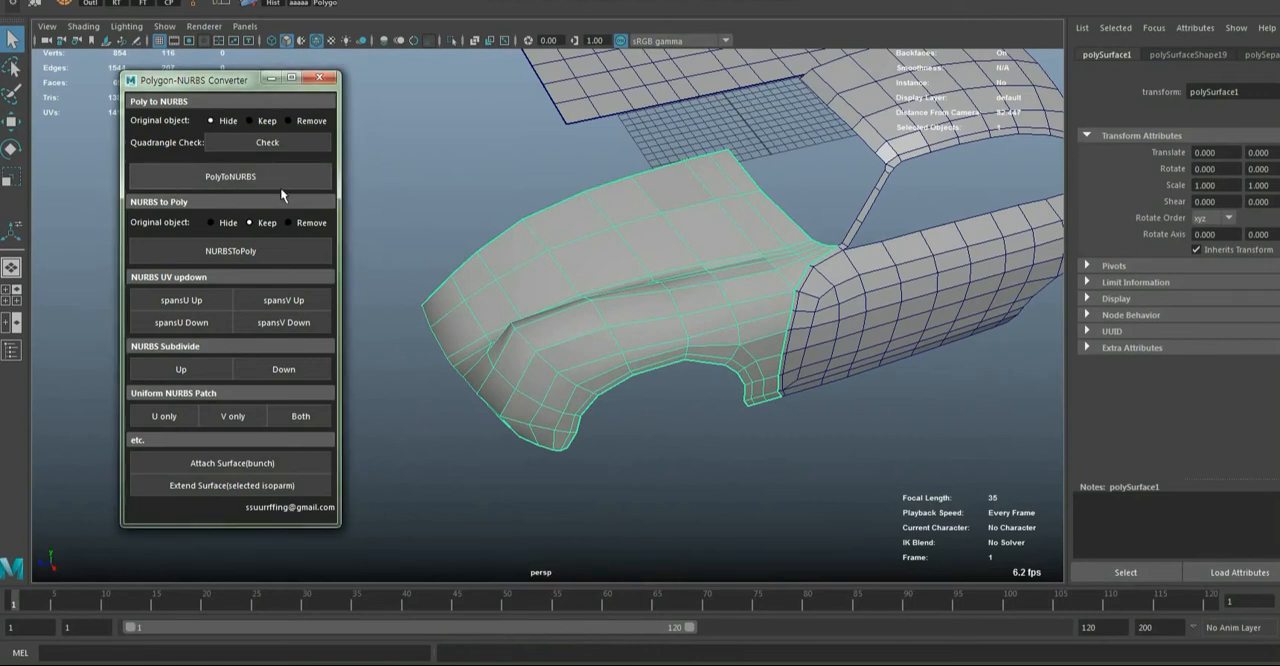
pyautogui.keyDown('alt'); pyautogui.moveTo(662, 354); pyautogui.dragTo(600, 354); pyautogui.keyUp('alt')
pyautogui.click(769, 362)
# Select the front hood NURBS patch and increase its U spans
pyautogui.click(586, 261)
pyautogui.keyDown('alt'); pyautogui.moveTo(590, 270); pyautogui.dragTo(629, 286); pyautogui.keyUp('alt')
pyautogui.click(157, 300)
pyautogui.click(157, 300)
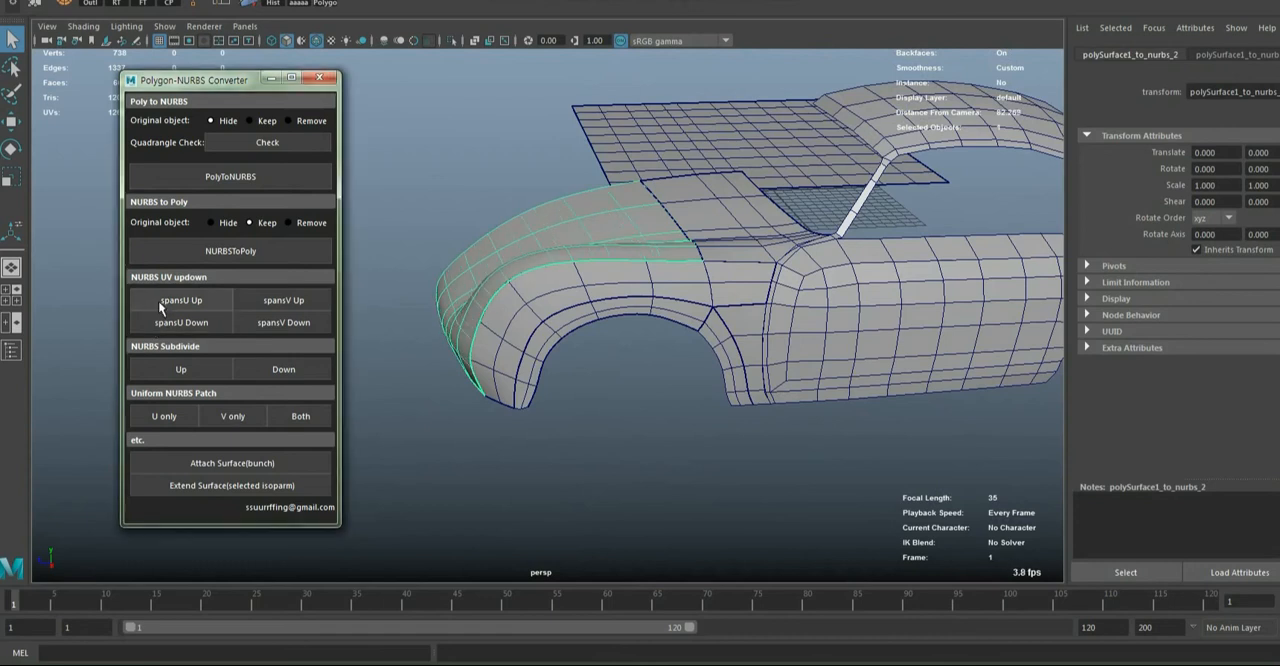
pyautogui.click(157, 300)
# Increase the V spans of the fender side patch and the wheel arch lip patch
pyautogui.click(529, 300)
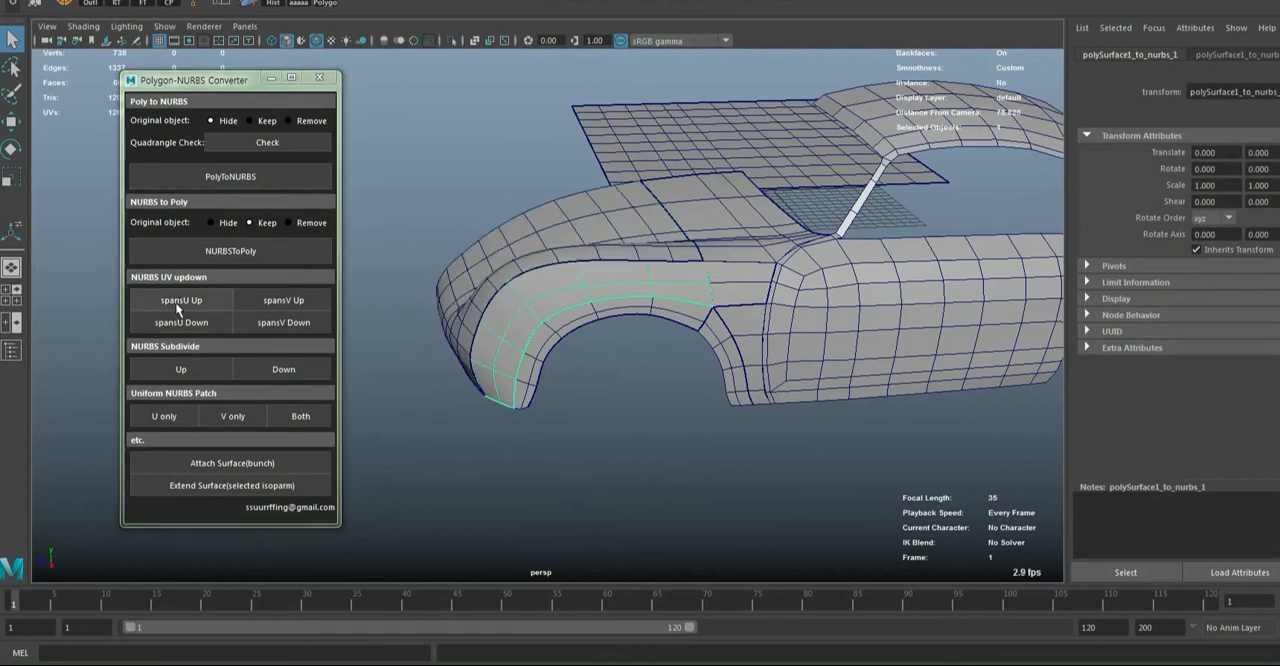
pyautogui.click(300, 300)
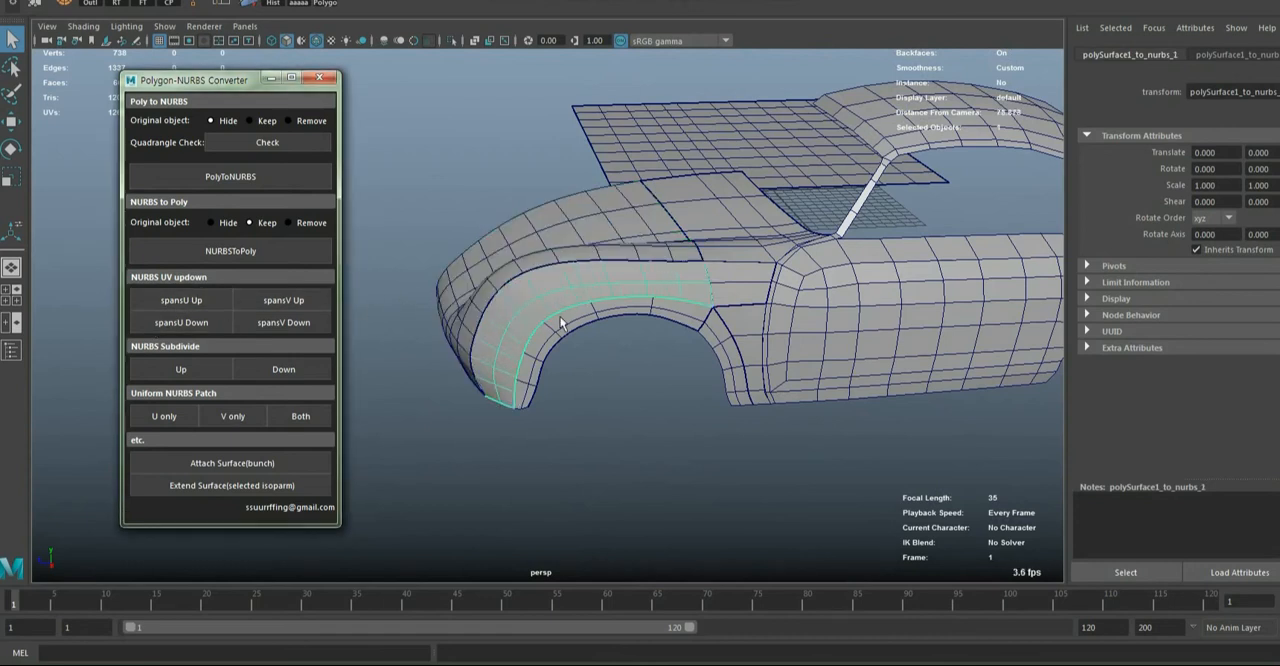
pyautogui.click(280, 295)
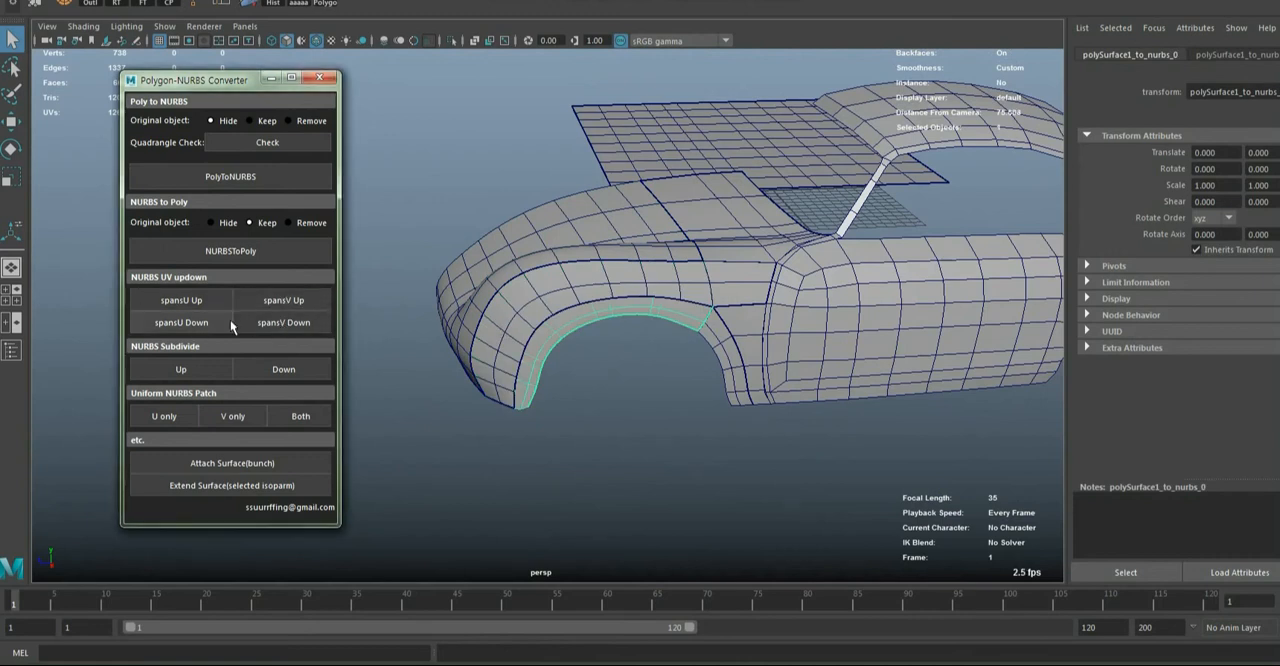
pyautogui.click(282, 302)
# Increase the spans of the rear hood patch and the V spans of the two fender patches behind the wheel arch
pyautogui.click(618, 409)
pyautogui.keyDown('alt'); pyautogui.moveTo(618, 409); pyautogui.dragTo(591, 322); pyautogui.keyUp('alt')
pyautogui.click(692, 351)
pyautogui.click(169, 291)
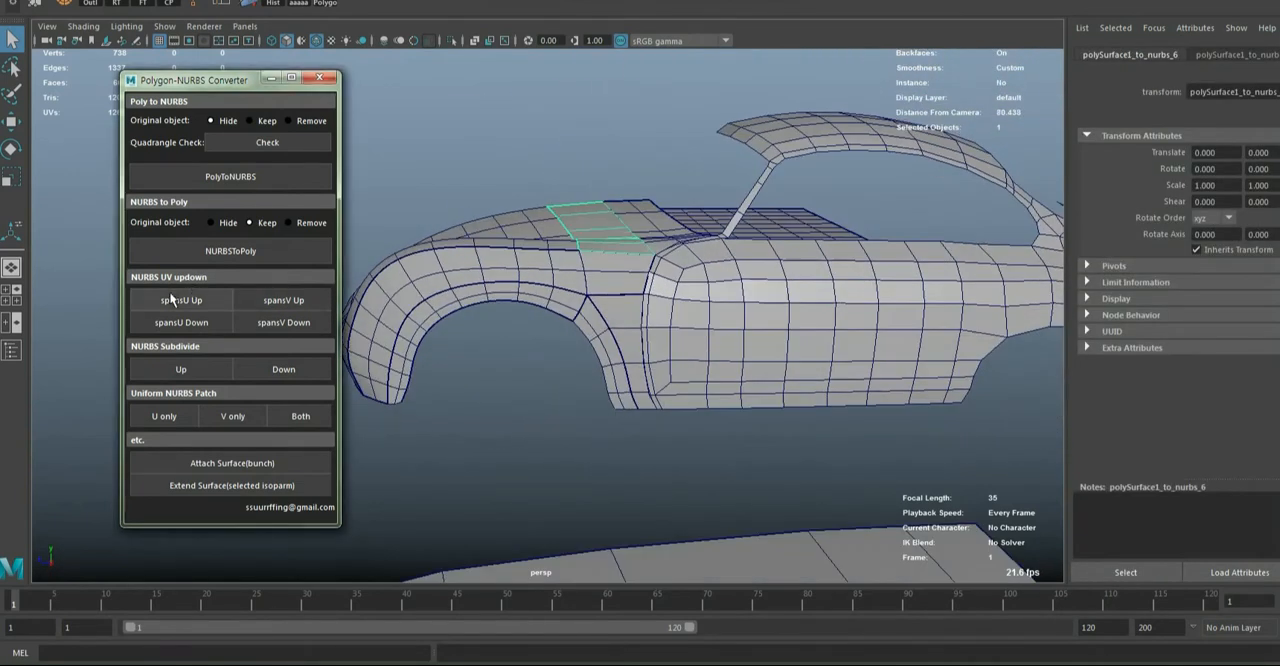
pyautogui.click(282, 298)
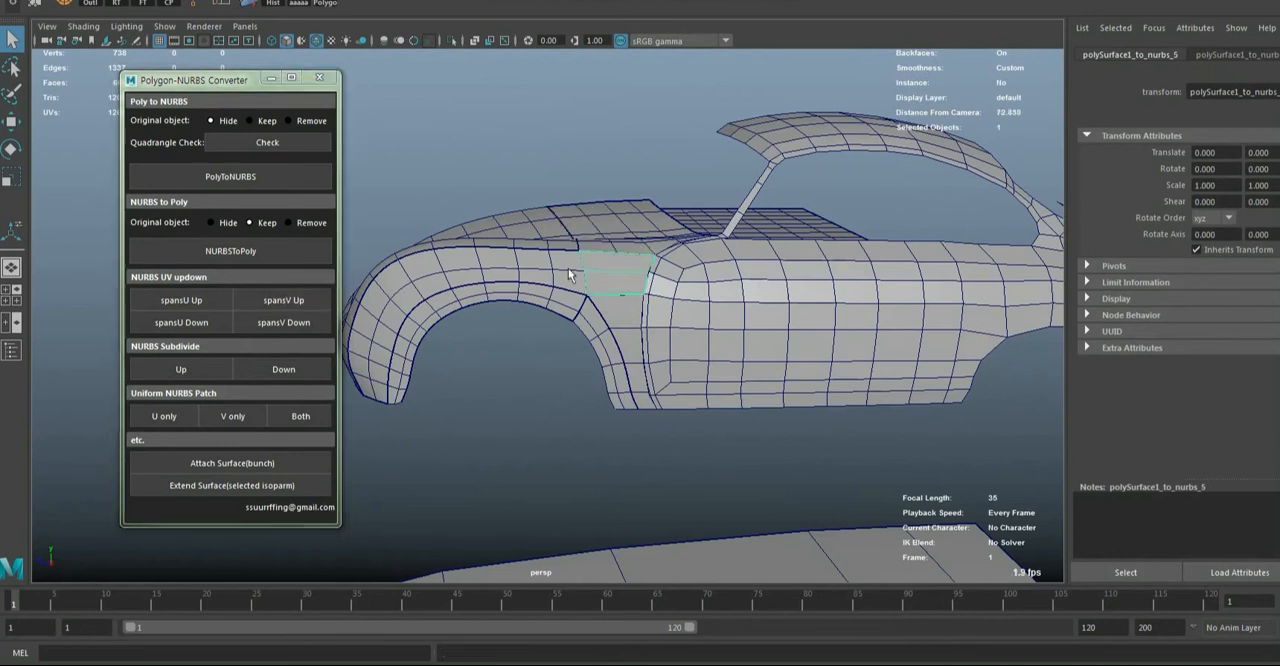
pyautogui.click(290, 297)
pyautogui.click(640, 320)
pyautogui.click(634, 320)
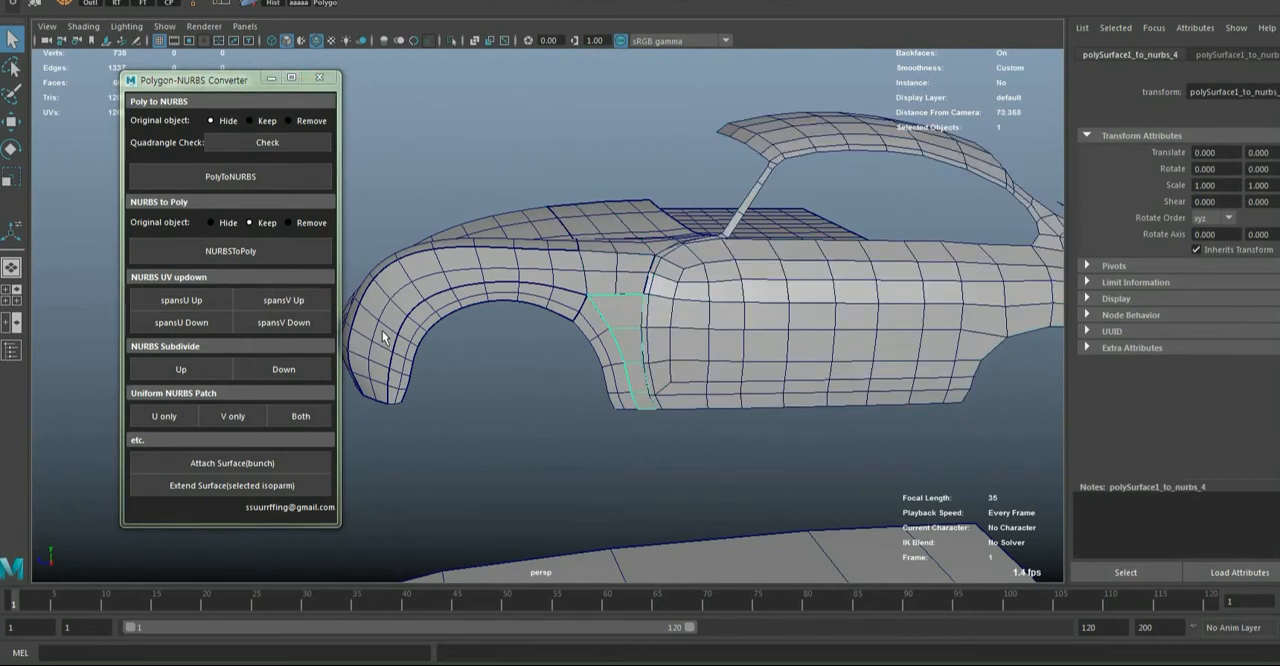
pyautogui.click(291, 306)
pyautogui.keyDown('alt'); pyautogui.moveTo(666, 346); pyautogui.dragTo(567, 507); pyautogui.keyUp('alt')
pyautogui.click(567, 507)
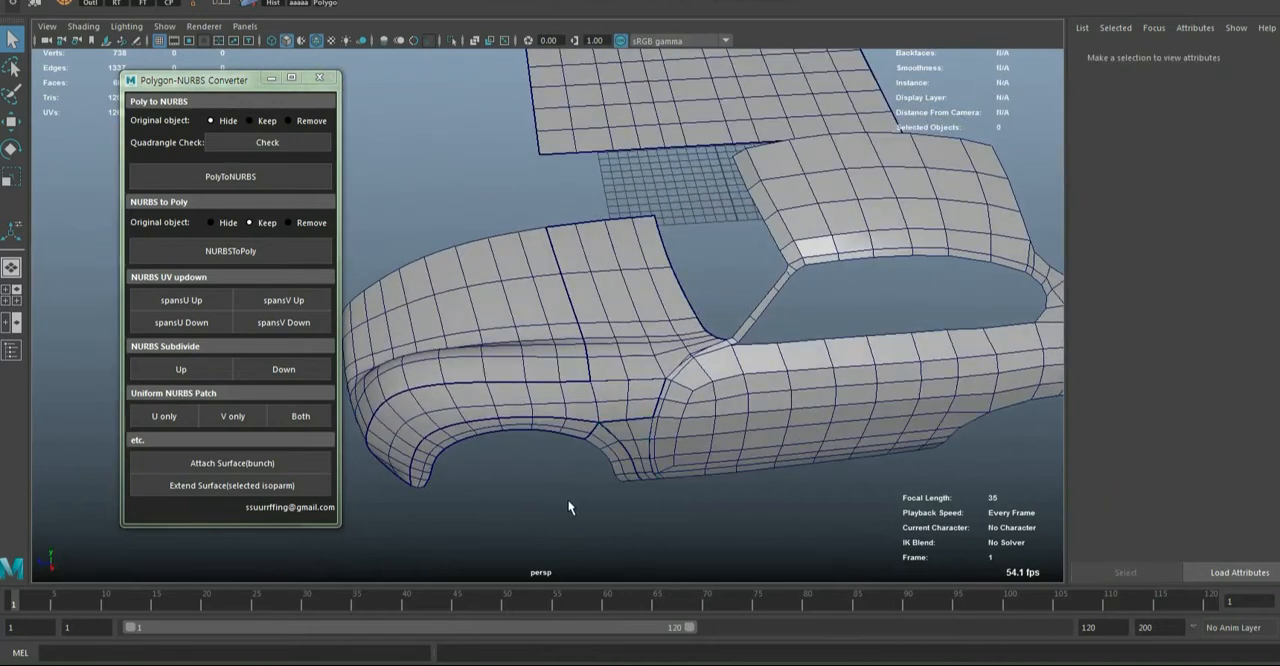
# Open and enlarge the Outliner, expand polySurface1_nurbs and select its patches polySurface1_to_nurbs_0 through polySurface1_to_nurbs_7
pyautogui.click(90, 3)
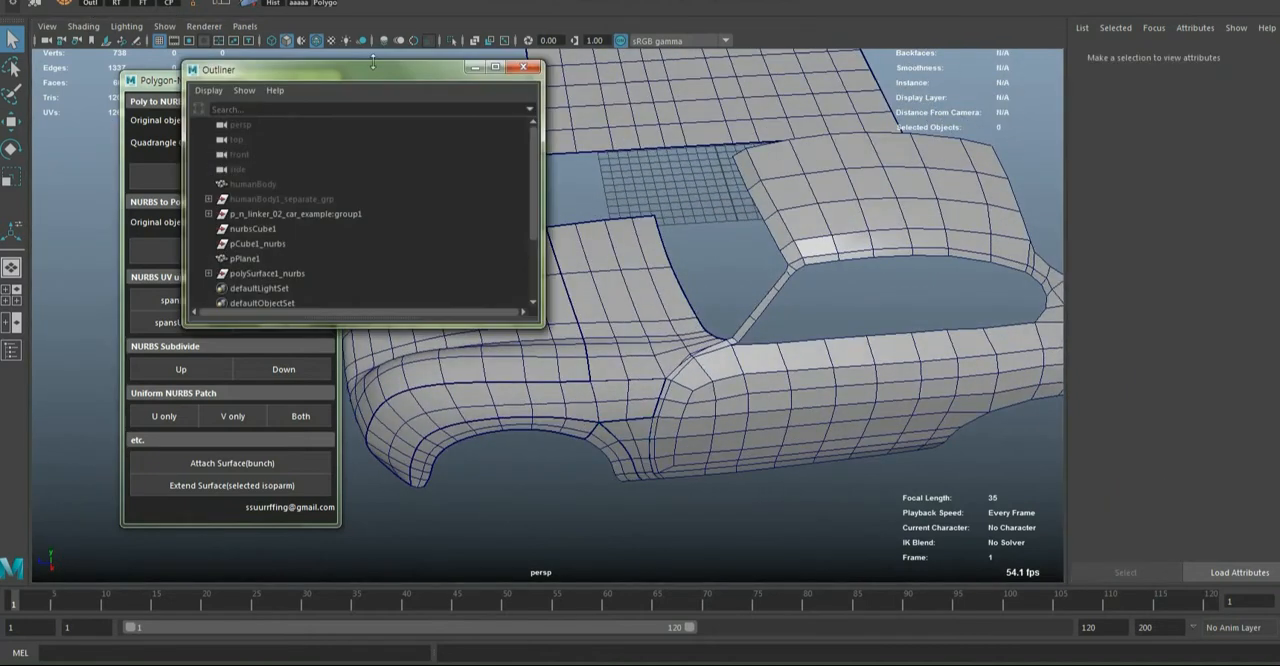
pyautogui.moveTo(338, 65); pyautogui.dragTo(935, 65)
pyautogui.moveTo(1097, 320); pyautogui.dragTo(1055, 595)
pyautogui.keyDown('alt'); pyautogui.moveTo(657, 486); pyautogui.dragTo(565, 397); pyautogui.keyUp('alt')
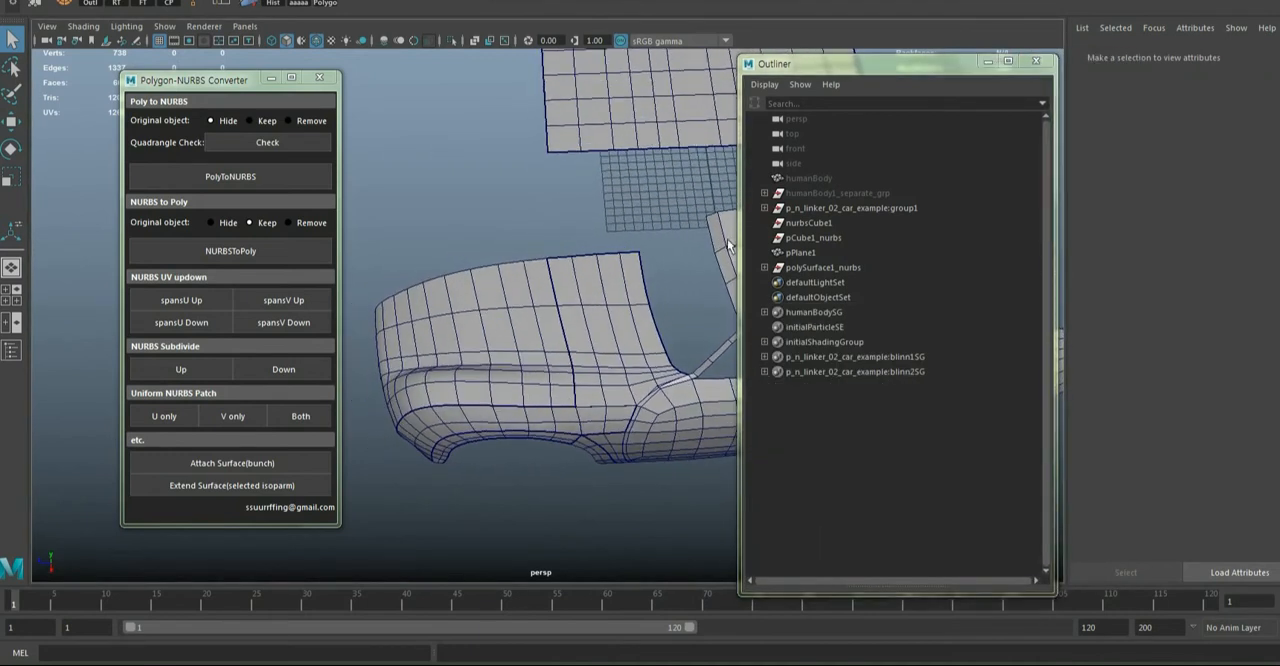
pyautogui.click(818, 266)
pyautogui.moveTo(889, 69); pyautogui.dragTo(1092, 39)
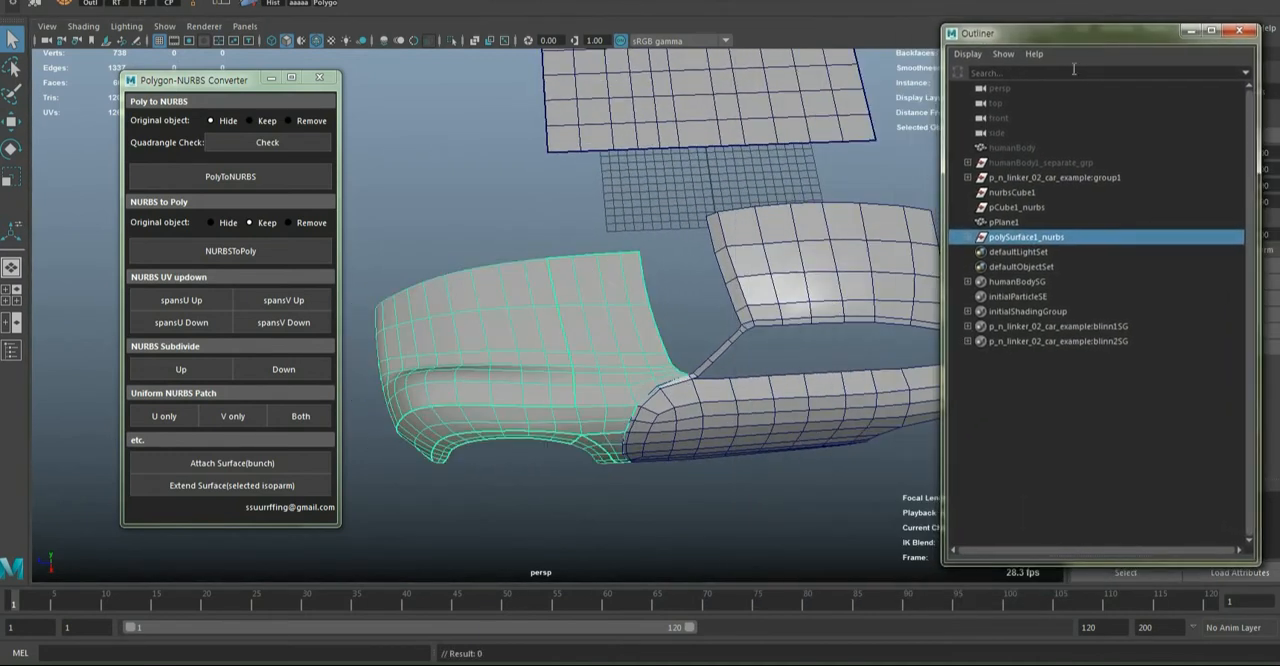
pyautogui.click(966, 238)
pyautogui.click(1020, 252)
pyautogui.keyDown('shift'); pyautogui.click(1035, 357); pyautogui.keyUp('shift')
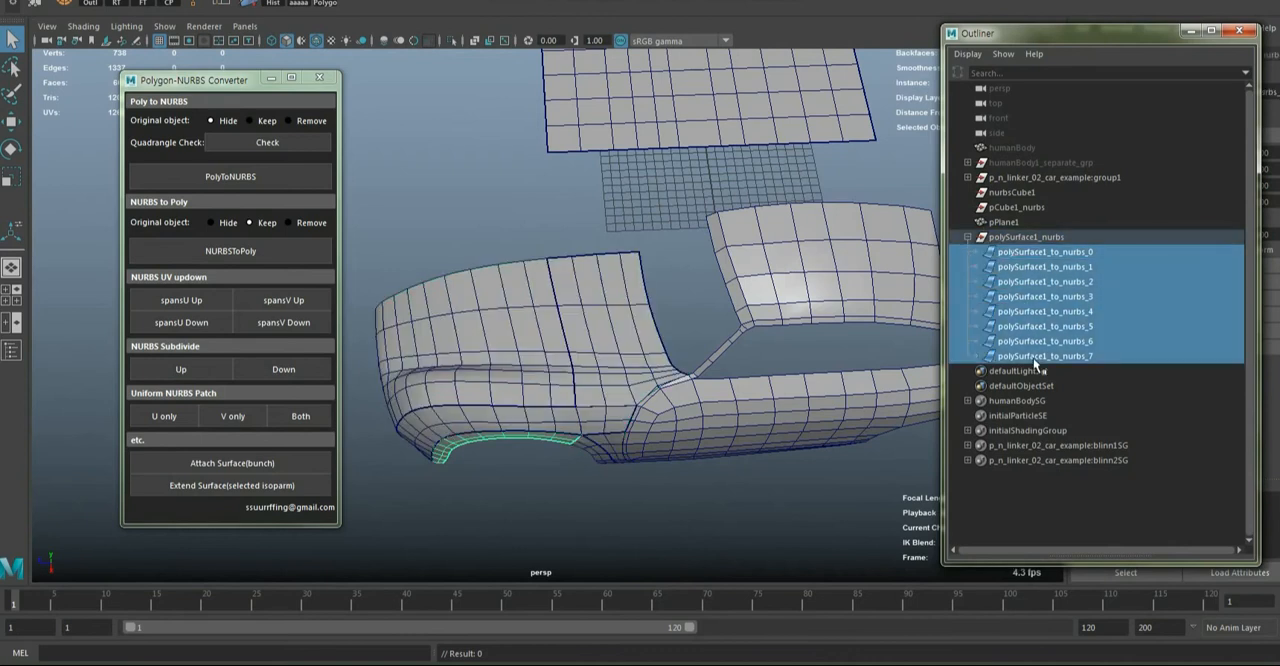
# Convert the selected NURBS patches to polygons with the original object set to Hide
pyautogui.keyDown('alt'); pyautogui.moveTo(545, 388); pyautogui.dragTo(657, 412); pyautogui.keyUp('alt')
pyautogui.keyDown('alt'); pyautogui.moveTo(724, 385); pyautogui.dragTo(640, 391, button='right'); pyautogui.keyUp('alt')
pyautogui.keyDown('alt'); pyautogui.moveTo(640, 391); pyautogui.dragTo(577, 378); pyautogui.keyUp('alt')
pyautogui.keyDown('alt'); pyautogui.moveTo(577, 378); pyautogui.dragTo(609, 392, button='right'); pyautogui.keyUp('alt')
pyautogui.keyDown('alt'); pyautogui.moveTo(598, 407); pyautogui.dragTo(663, 403); pyautogui.keyUp('alt')
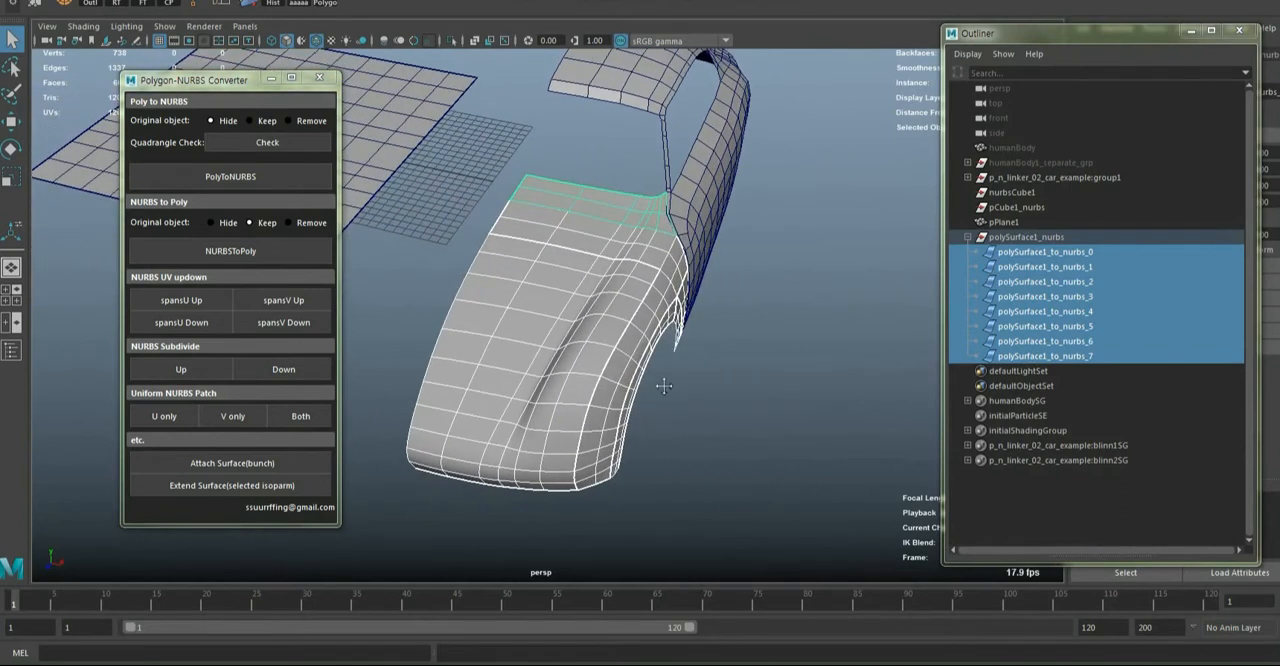
pyautogui.keyDown('alt'); pyautogui.moveTo(664, 386); pyautogui.dragTo(725, 380, button='middle'); pyautogui.keyUp('alt')
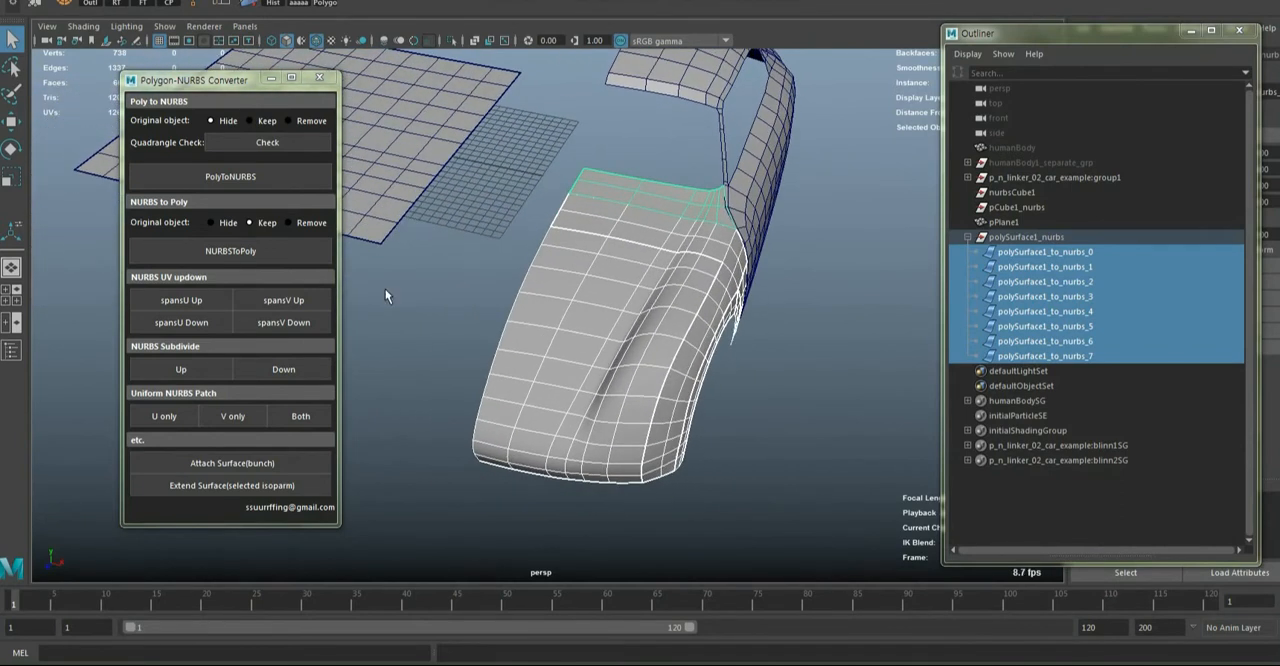
pyautogui.click(211, 222)
pyautogui.click(225, 247)
# Select the eight converted polygon pieces inside ntp_grp_ and combine them into one mesh
pyautogui.keyDown('alt'); pyautogui.moveTo(696, 273); pyautogui.dragTo(688, 332); pyautogui.keyUp('alt')
pyautogui.click(967, 372)
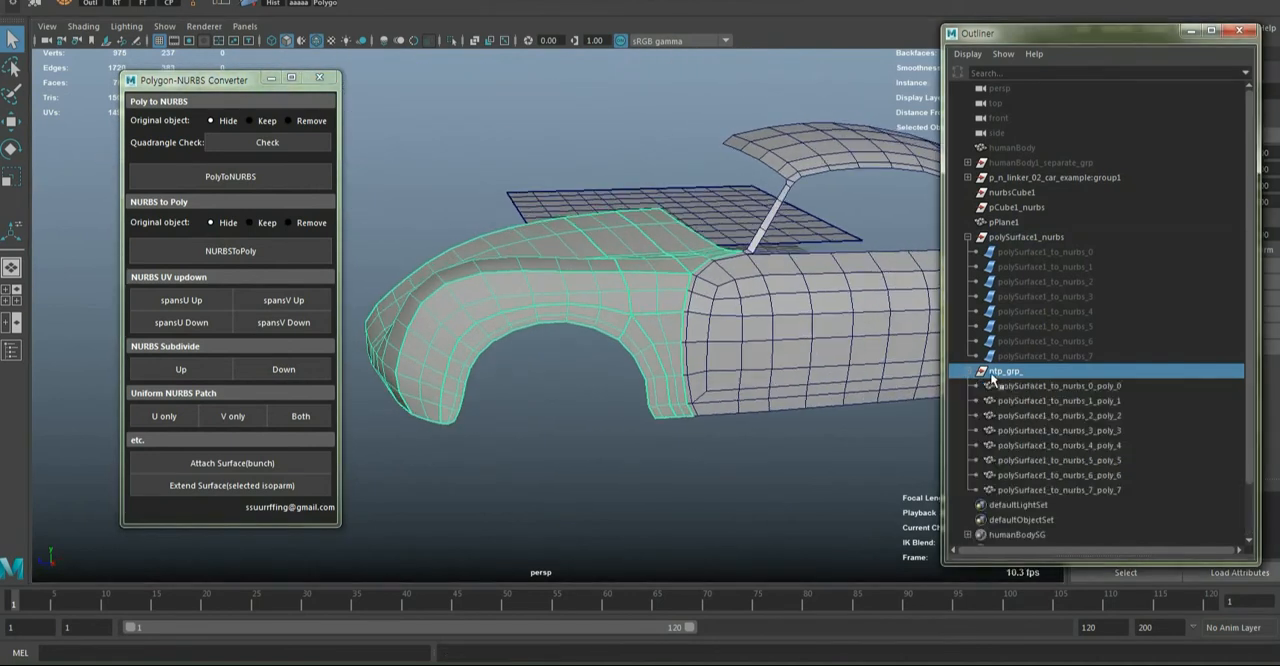
pyautogui.click(1027, 387)
pyautogui.keyDown('shift'); pyautogui.click(1069, 491); pyautogui.keyUp('shift')
pyautogui.keyDown('alt'); pyautogui.moveTo(618, 350); pyautogui.dragTo(676, 333); pyautogui.keyUp('alt')
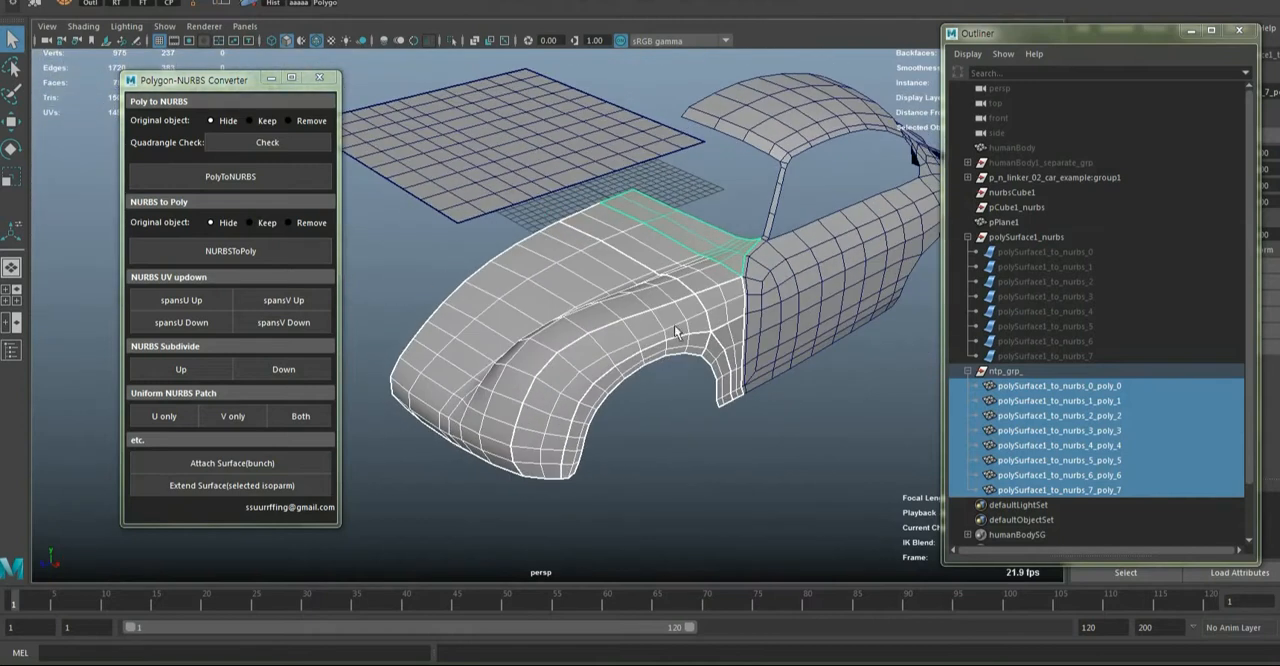
pyautogui.keyDown('shift'); pyautogui.moveTo(604, 260); pyautogui.dragTo(585, 535, button='right'); pyautogui.keyUp('shift')
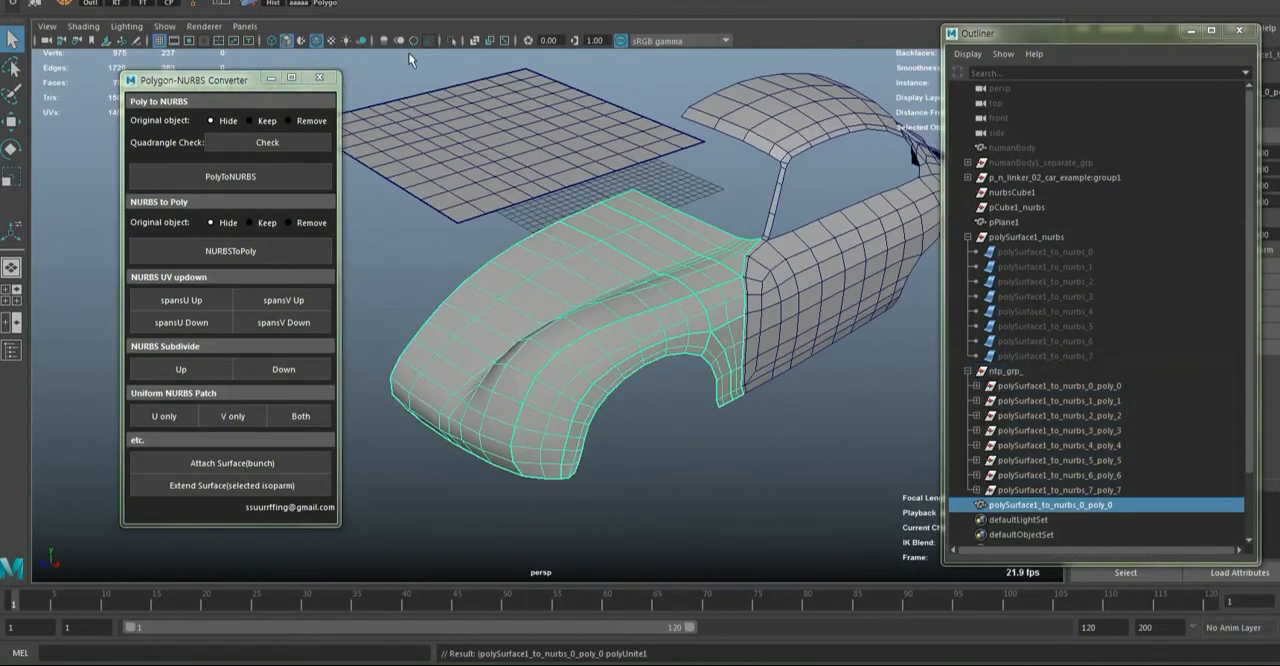
# Delete the combined front section's history, keeping the Delete by Type commands in a floating window
pyautogui.click(46, 1)
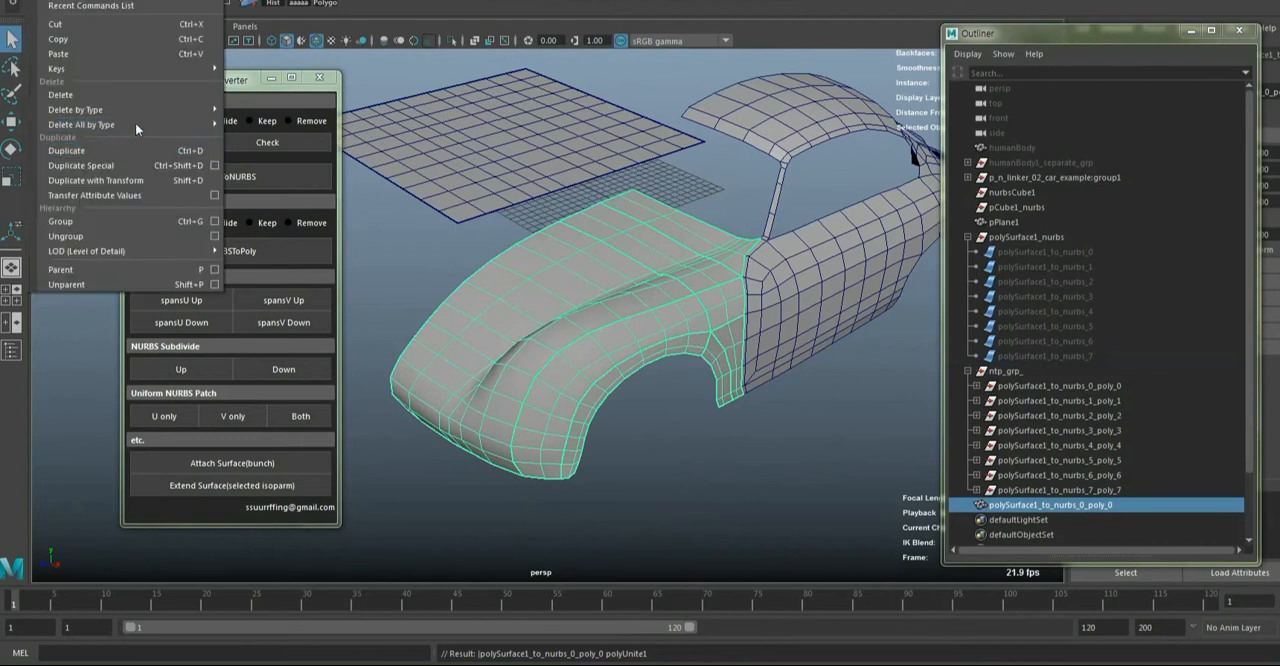
pyautogui.moveTo(163, 110)
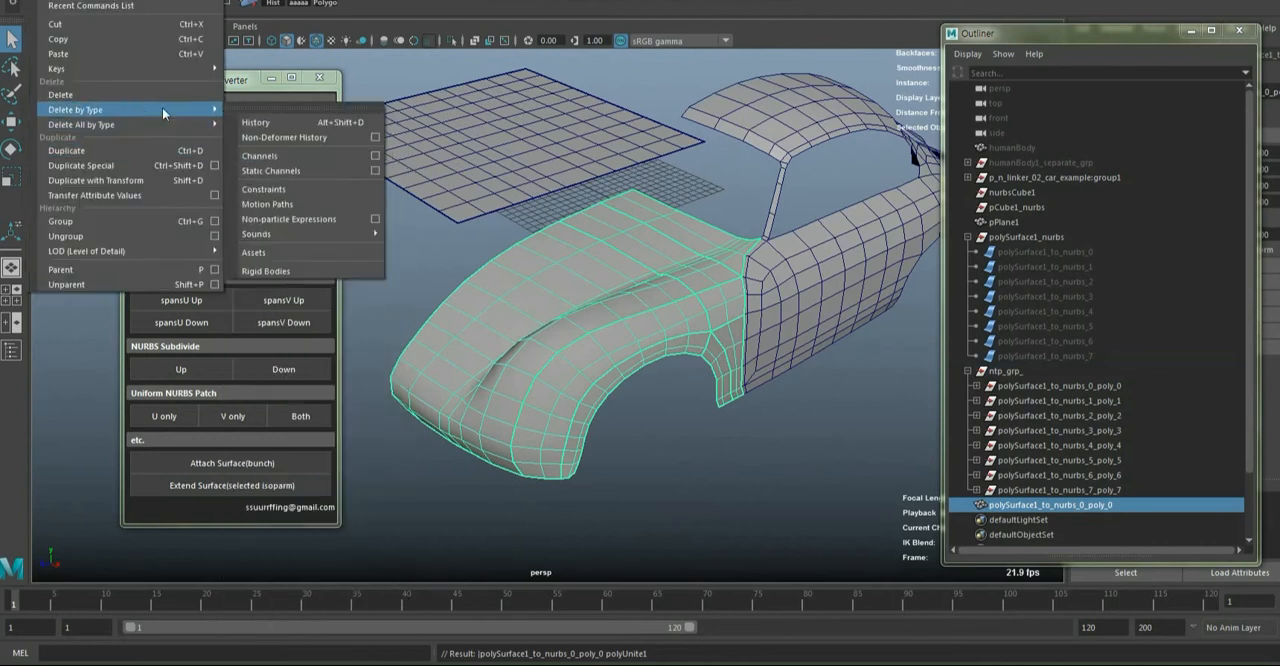
pyautogui.click(271, 109)
pyautogui.click(273, 113)
pyautogui.moveTo(280, 93); pyautogui.dragTo(795, 472)
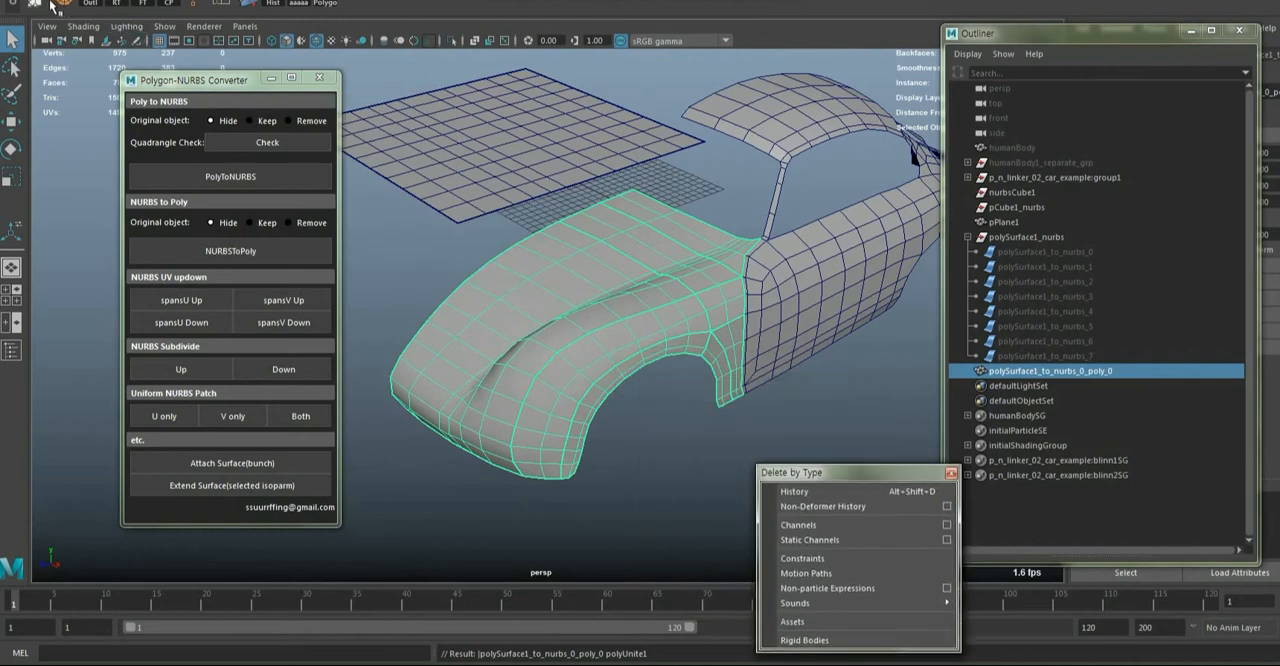
# Merge the vertices of the combined front section with a distance threshold of 0.03
pyautogui.click(35, 5)
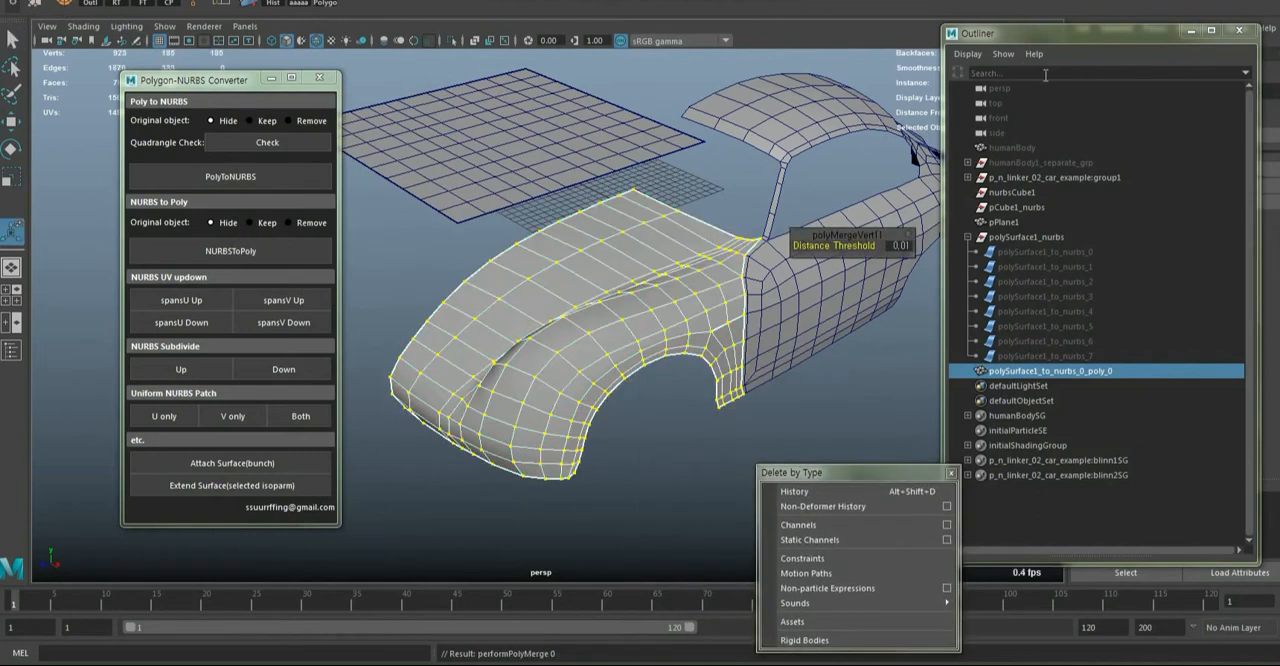
pyautogui.moveTo(855, 235); pyautogui.dragTo(823, 411)
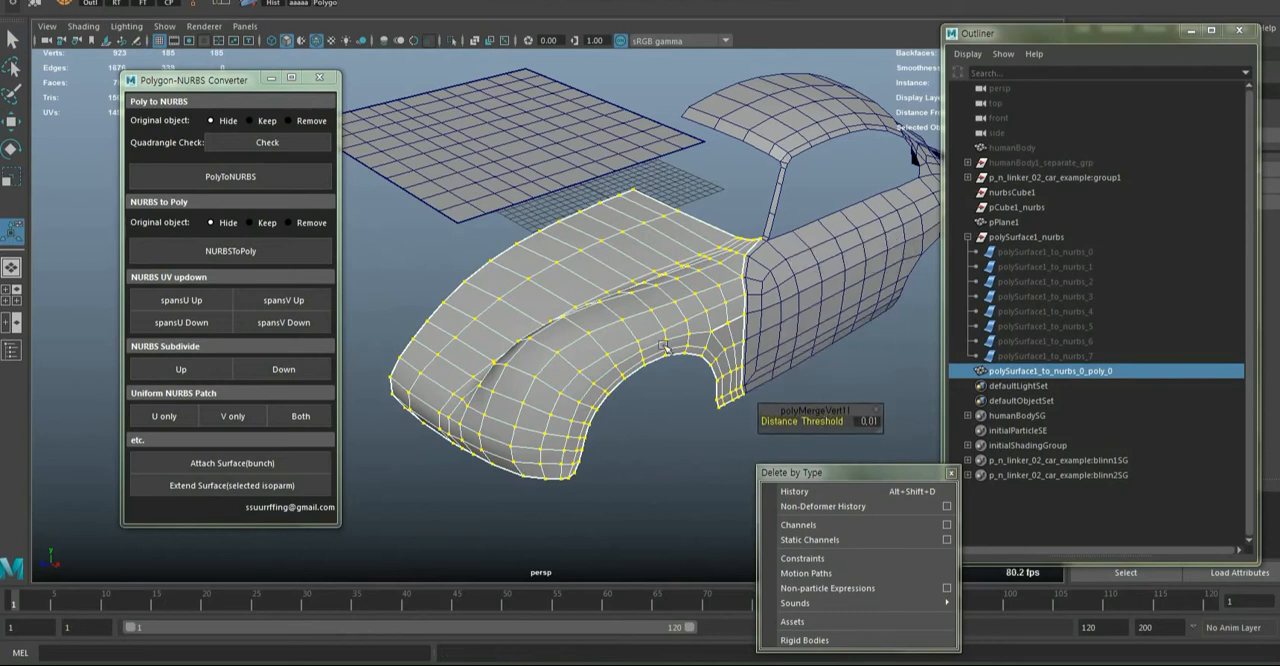
pyautogui.keyDown('alt'); pyautogui.moveTo(735, 375); pyautogui.dragTo(617, 332); pyautogui.keyUp('alt')
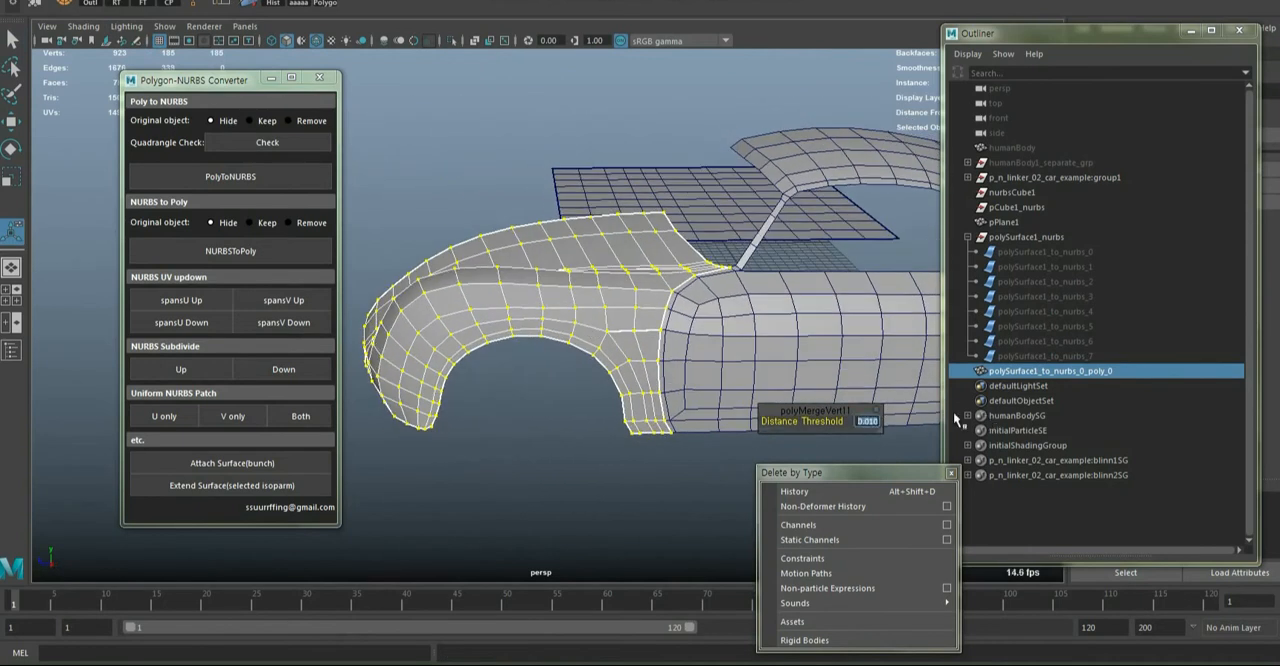
pyautogui.press('Left')
pyautogui.press('Left')
pyautogui.press('Left')
pyautogui.press('BackSpace')
pyautogui.write('3')
pyautogui.press('Return')
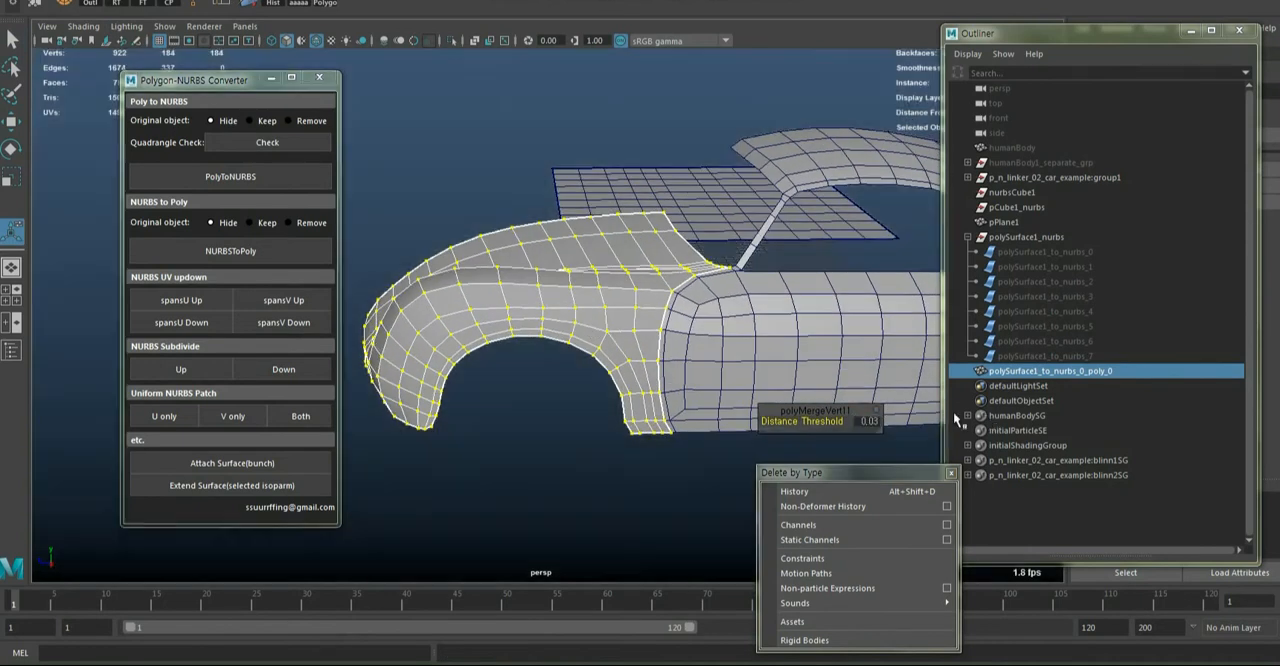
pyautogui.keyDown('alt'); pyautogui.moveTo(541, 344); pyautogui.dragTo(569, 360); pyautogui.keyUp('alt')
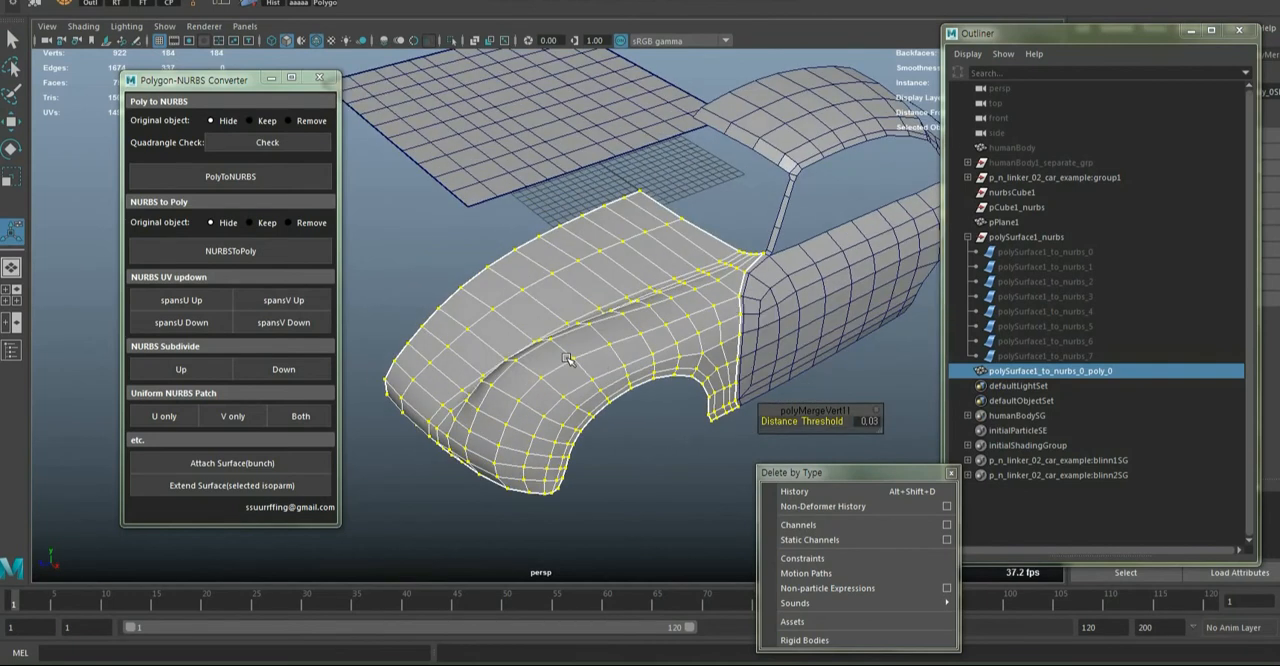
# Return the front section to object mode, delete its history and deselect it
pyautogui.press('F8')
pyautogui.click(810, 497)
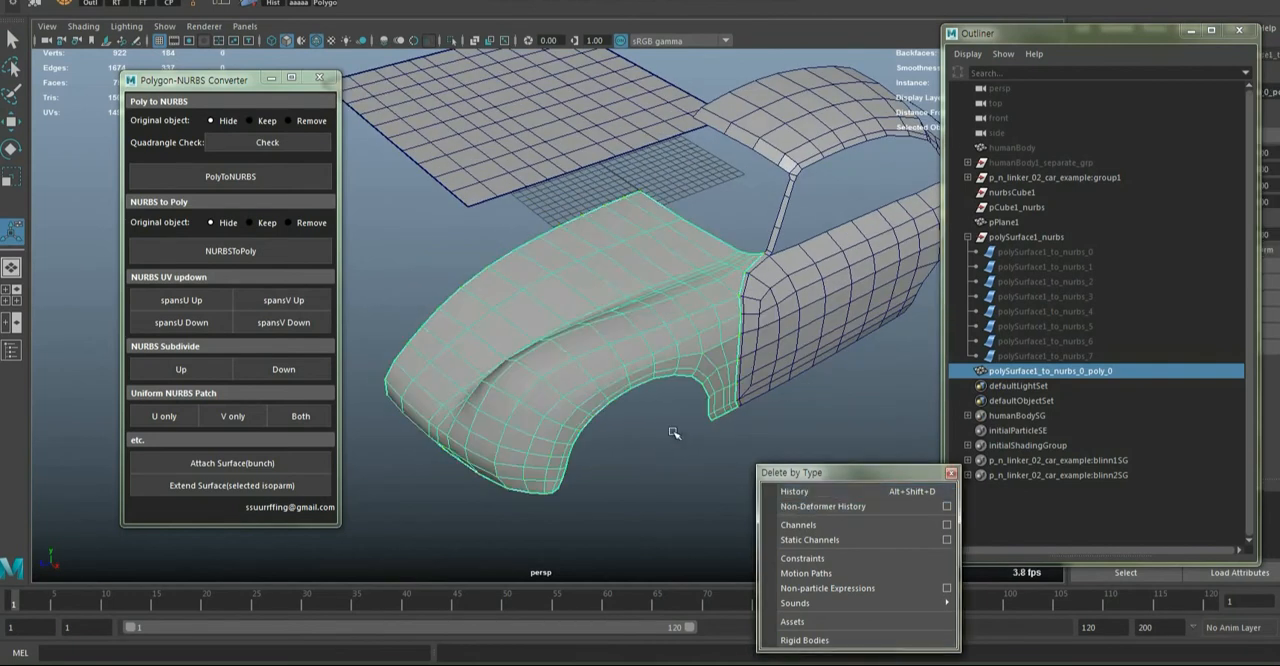
pyautogui.keyDown('alt'); pyautogui.moveTo(675, 433); pyautogui.dragTo(631, 404); pyautogui.keyUp('alt')
pyautogui.click(735, 436)
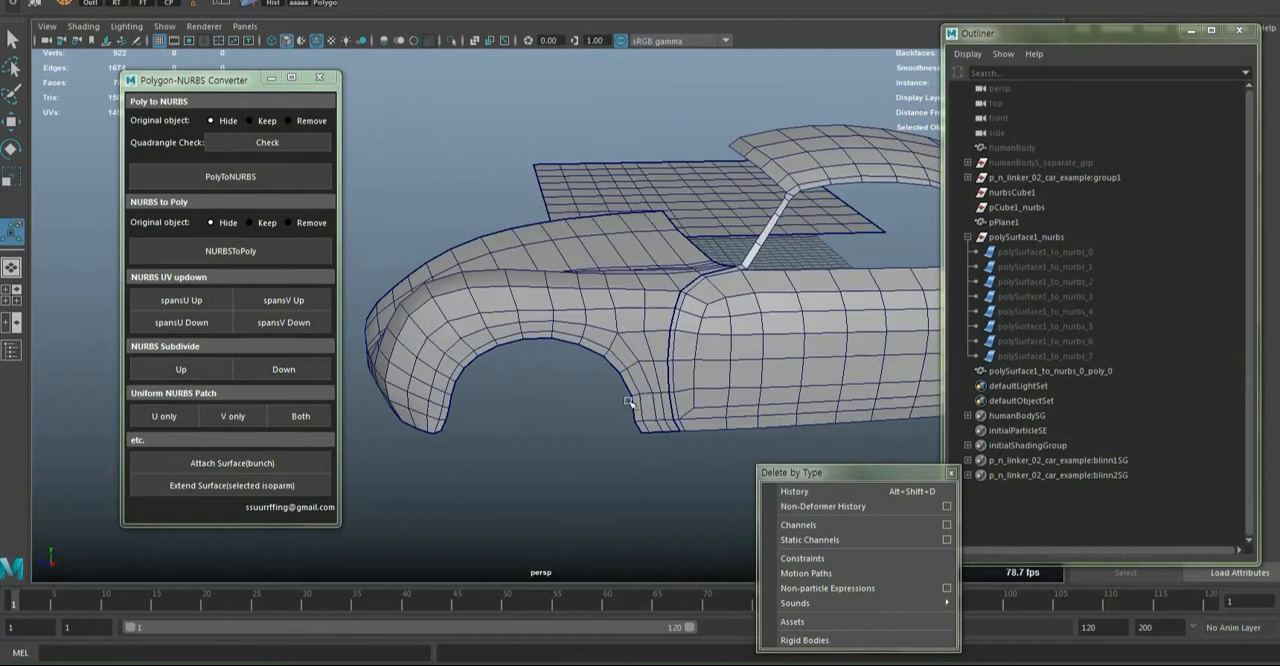
# Select the rest of the car body together with the front section and combine them into one mesh
pyautogui.click(765, 359)
pyautogui.click(596, 300)
pyautogui.keyDown('alt'); pyautogui.moveTo(596, 300); pyautogui.dragTo(674, 280); pyautogui.keyUp('alt')
pyautogui.keyDown('shift'); pyautogui.rightClick(670, 285); pyautogui.keyUp('shift')
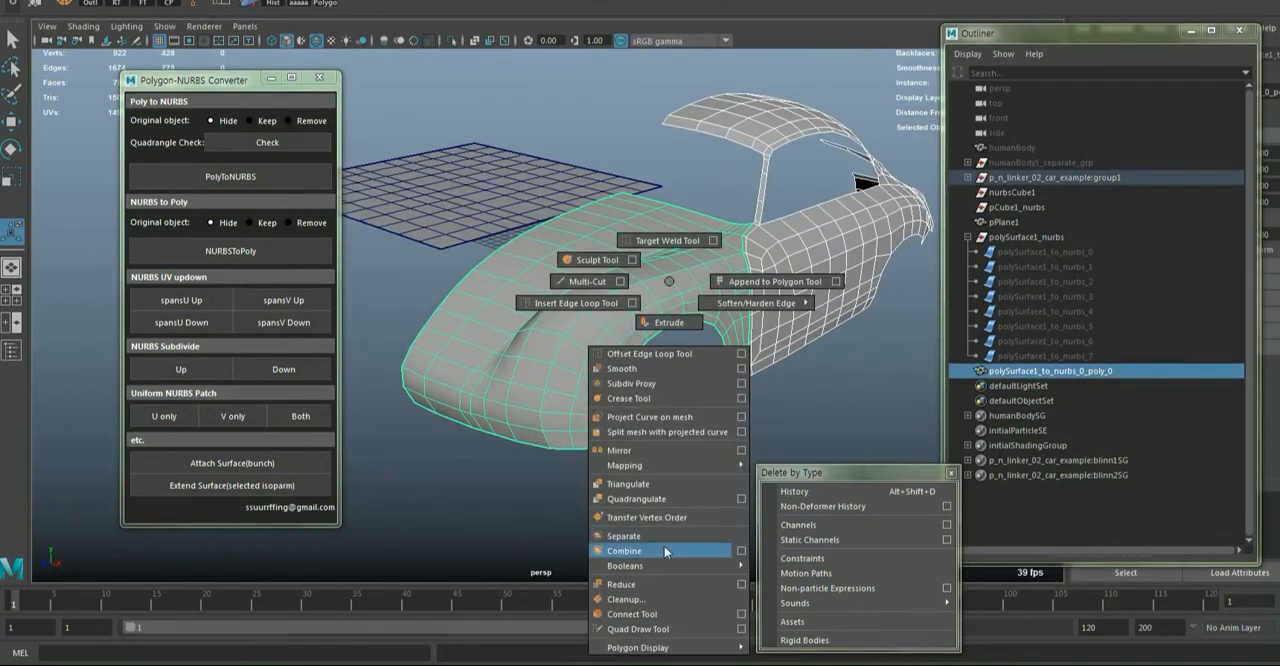
pyautogui.click(624, 550)
pyautogui.keyDown('alt'); pyautogui.moveTo(700, 400); pyautogui.dragTo(664, 362); pyautogui.keyUp('alt')
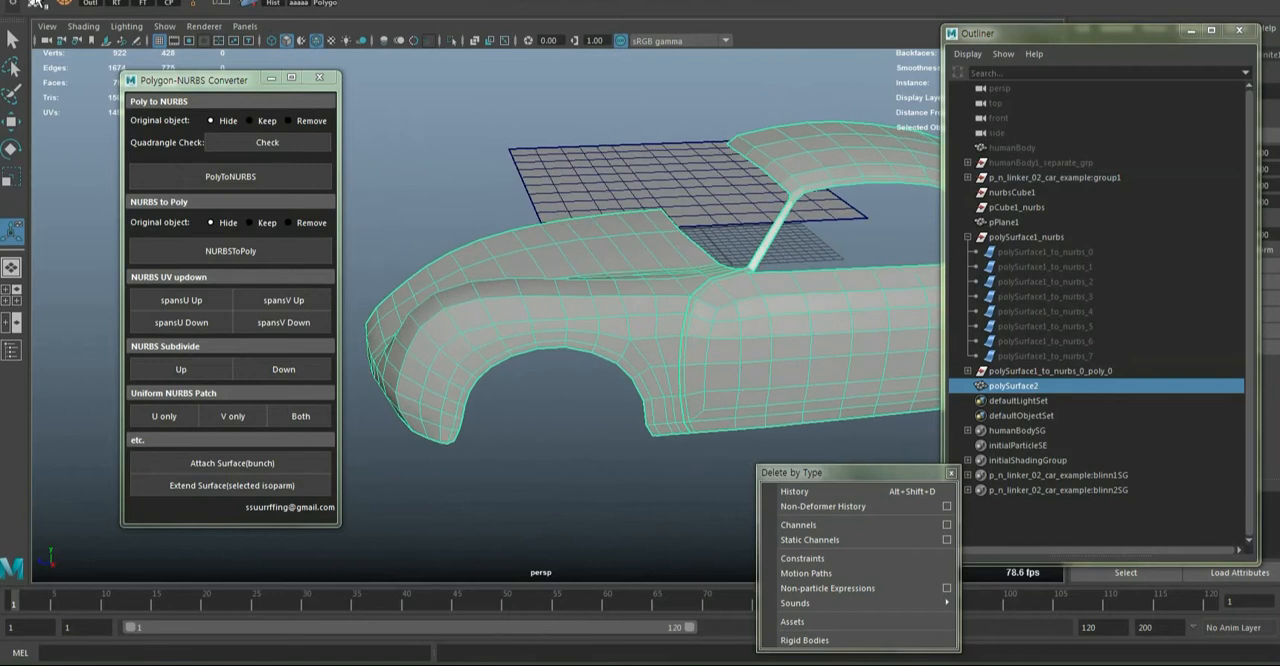
# Merge the combined car body's vertices with a distance threshold of 0.01 and close the floating Delete by Type window
pyautogui.click(38, 4)
pyautogui.keyDown('alt'); pyautogui.moveTo(596, 301); pyautogui.dragTo(585, 338); pyautogui.keyUp('alt')
pyautogui.keyDown('alt'); pyautogui.moveTo(635, 364); pyautogui.dragTo(537, 313, button='middle'); pyautogui.keyUp('alt')
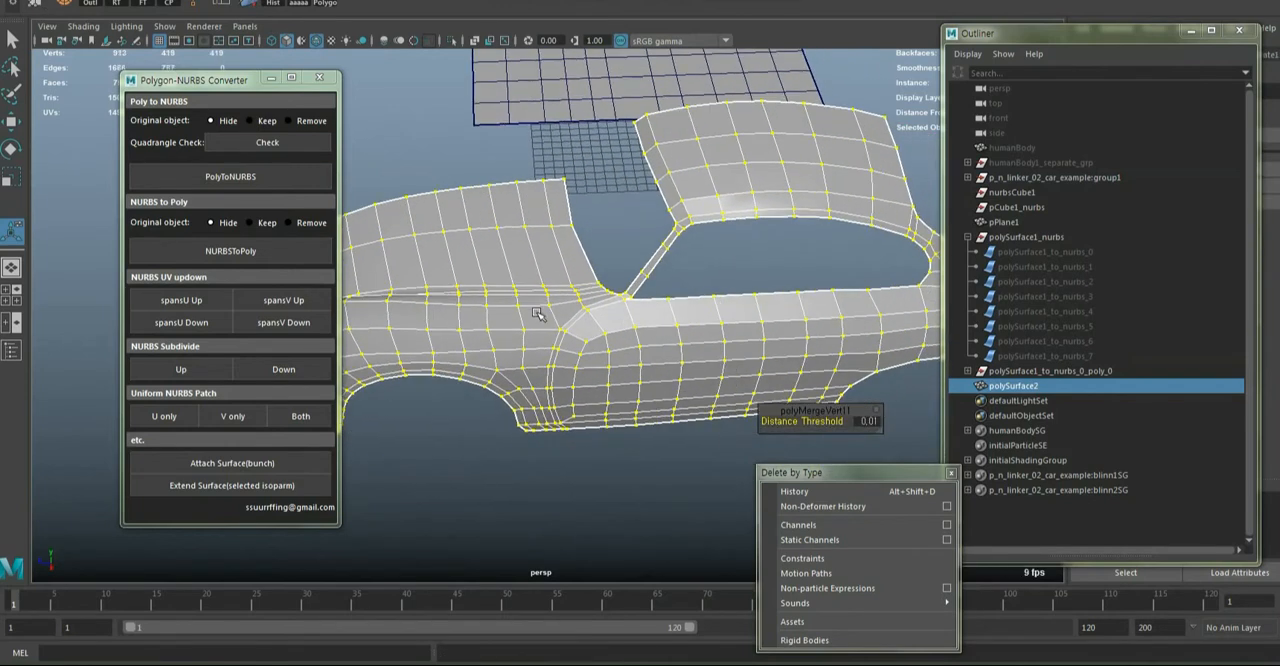
pyautogui.moveTo(790, 472); pyautogui.dragTo(876, 452)
pyautogui.click(1037, 452)
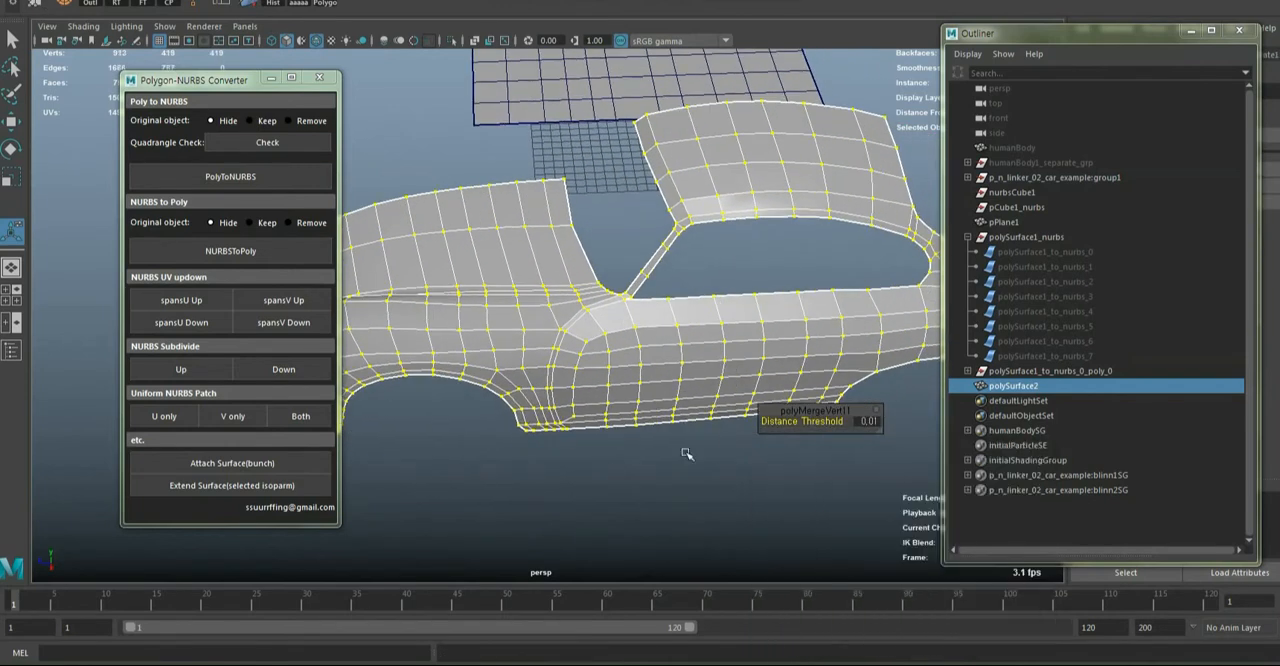
pyautogui.click(687, 454)
# Examine the merged car body from several angles and distances
pyautogui.keyDown('alt'); pyautogui.moveTo(490, 456); pyautogui.dragTo(574, 399); pyautogui.keyUp('alt')
pyautogui.scroll(-5, 622, 399)
pyautogui.click(551, 330)
pyautogui.scroll(5, 551, 330)
pyautogui.scroll(4, 622, 341)
pyautogui.click(719, 386)
pyautogui.scroll(-8, 717, 383)
pyautogui.keyDown('alt'); pyautogui.moveTo(717, 383); pyautogui.dragTo(658, 383); pyautogui.keyUp('alt')
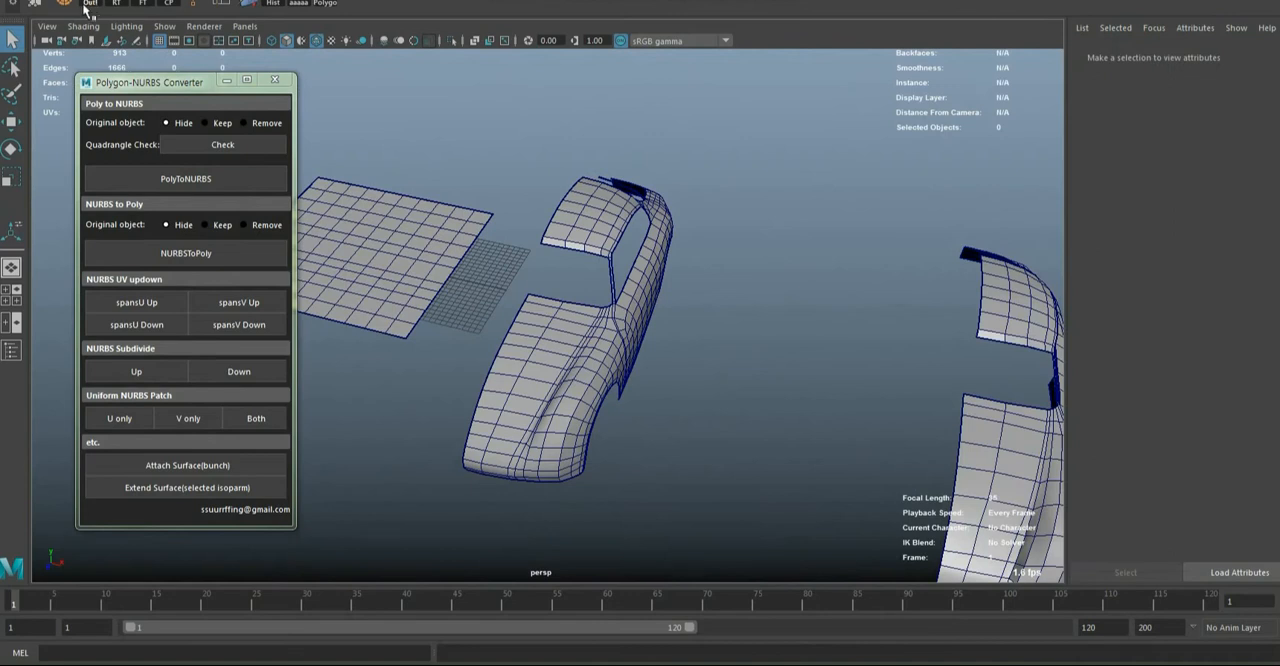
# Open and enlarge the Outliner, then hide the polygon plane pPlane1
pyautogui.click(92, 8)
pyautogui.moveTo(361, 66); pyautogui.dragTo(1101, 67)
pyautogui.moveTo(1275, 322); pyautogui.dragTo(1188, 578)
pyautogui.click(404, 254)
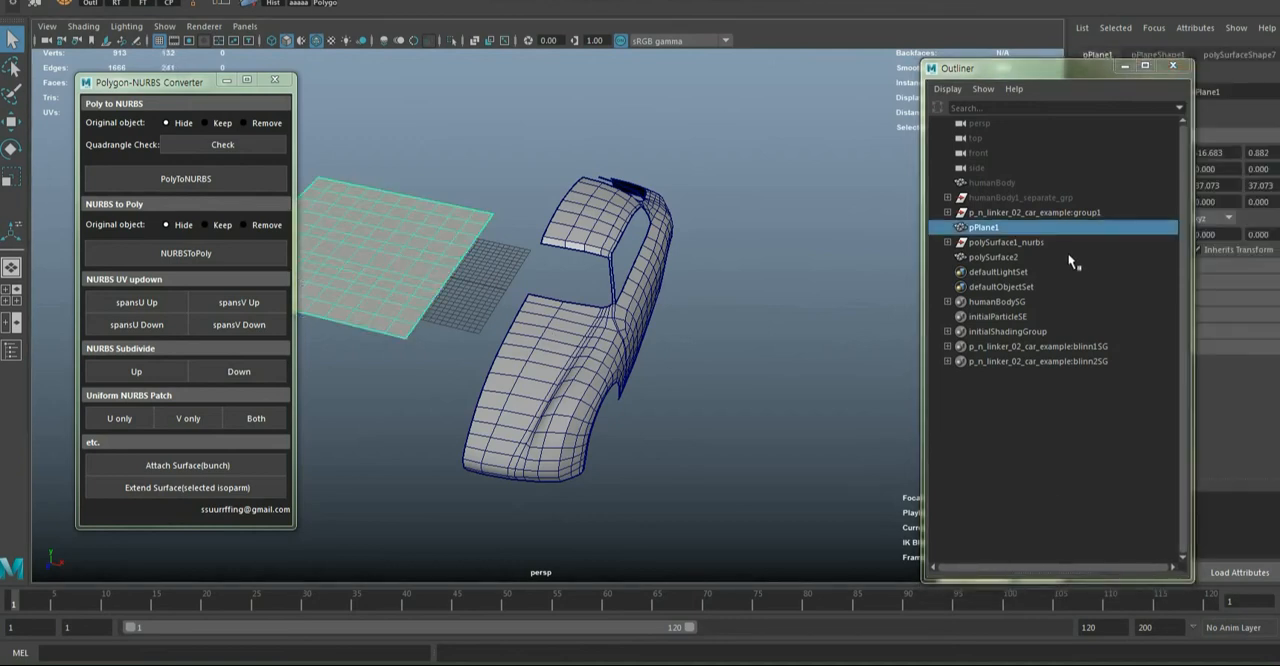
pyautogui.hotkey('ctrl', 'h')
# Show the hidden polySurface1 inside p_n_linker_02_car_example:ntp_grp_2 and move it beside the merged car body
pyautogui.click(977, 193)
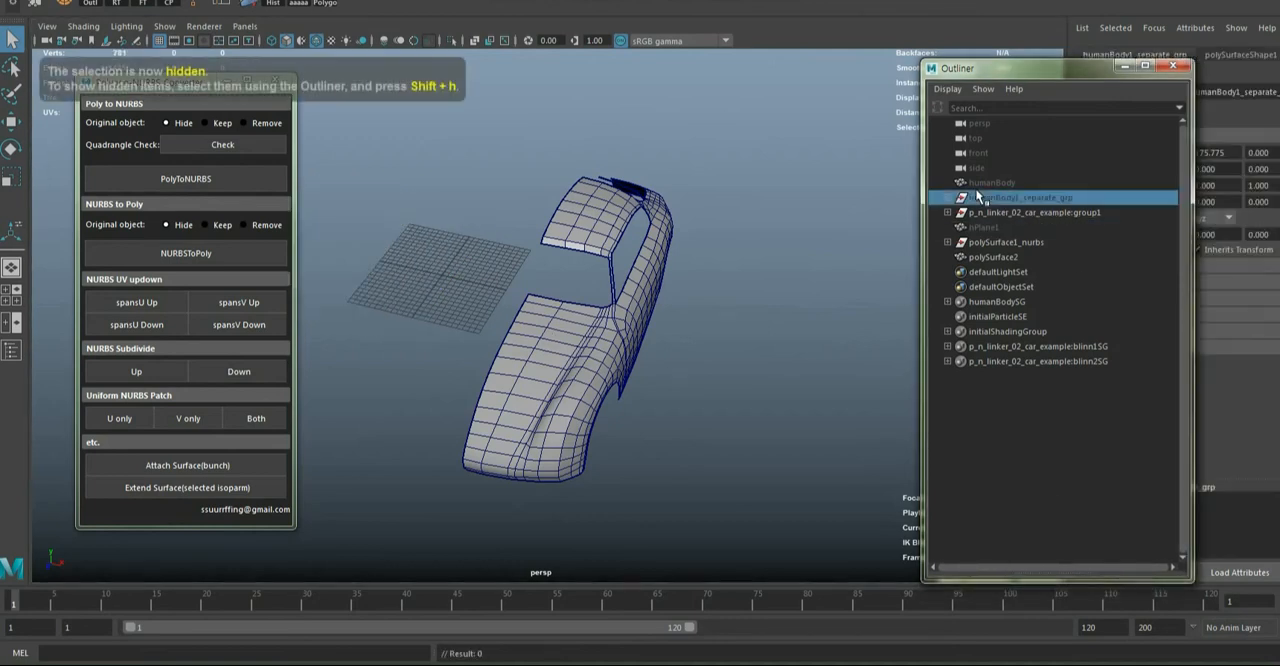
pyautogui.click(988, 213)
pyautogui.click(947, 213)
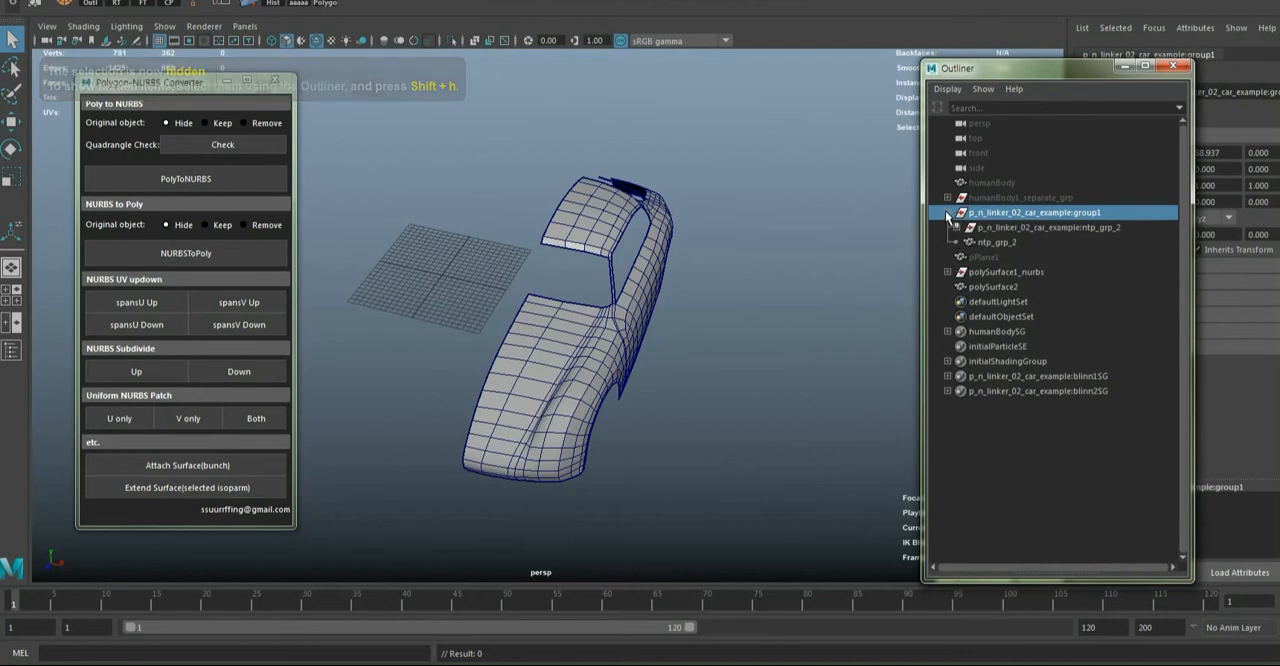
pyautogui.click(957, 228)
pyautogui.click(999, 241)
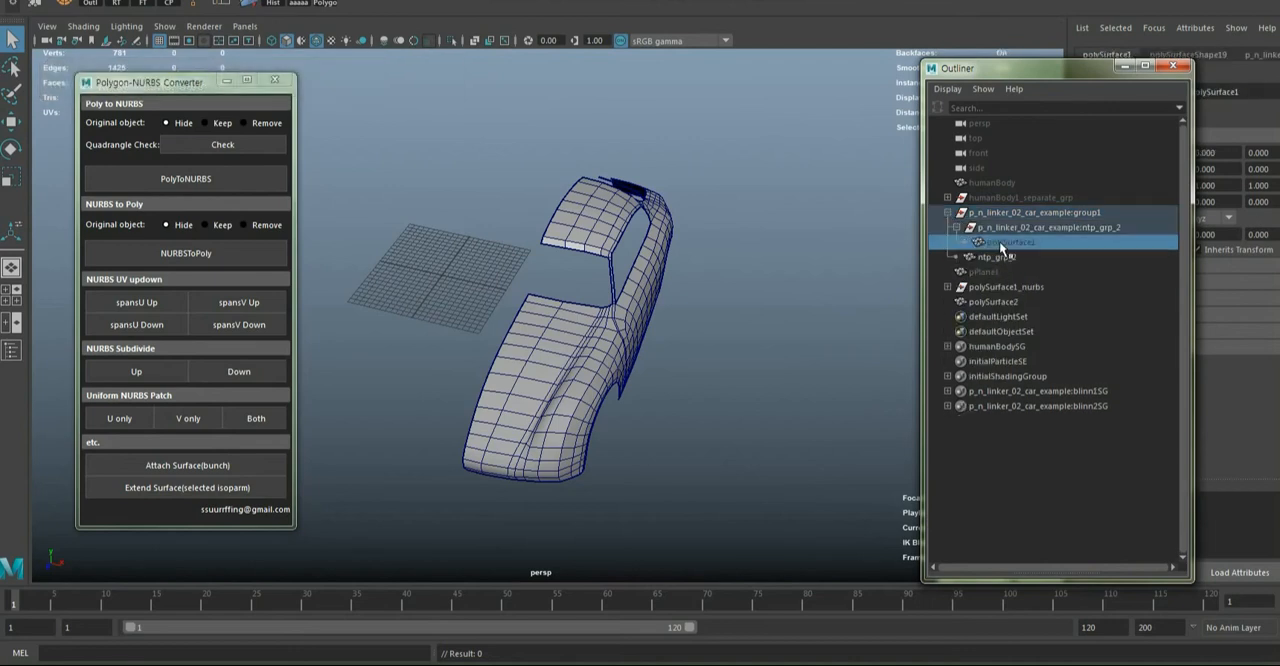
pyautogui.hotkey('shift', 'h')
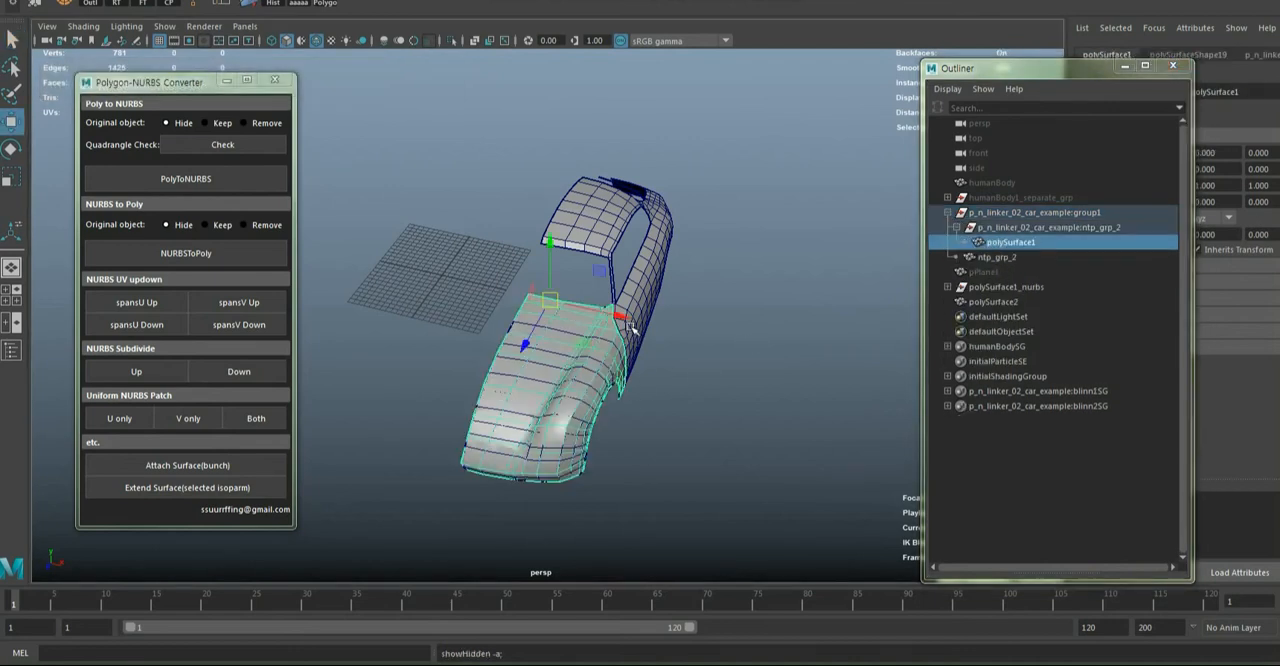
pyautogui.keyDown('alt'); pyautogui.moveTo(630, 327); pyautogui.dragTo(703, 354); pyautogui.keyUp('alt')
# Show the hidden NURBS surfaces inside the polySurface1_nurbs group and move the whole group out beside the polygon car front
pyautogui.click(999, 302)
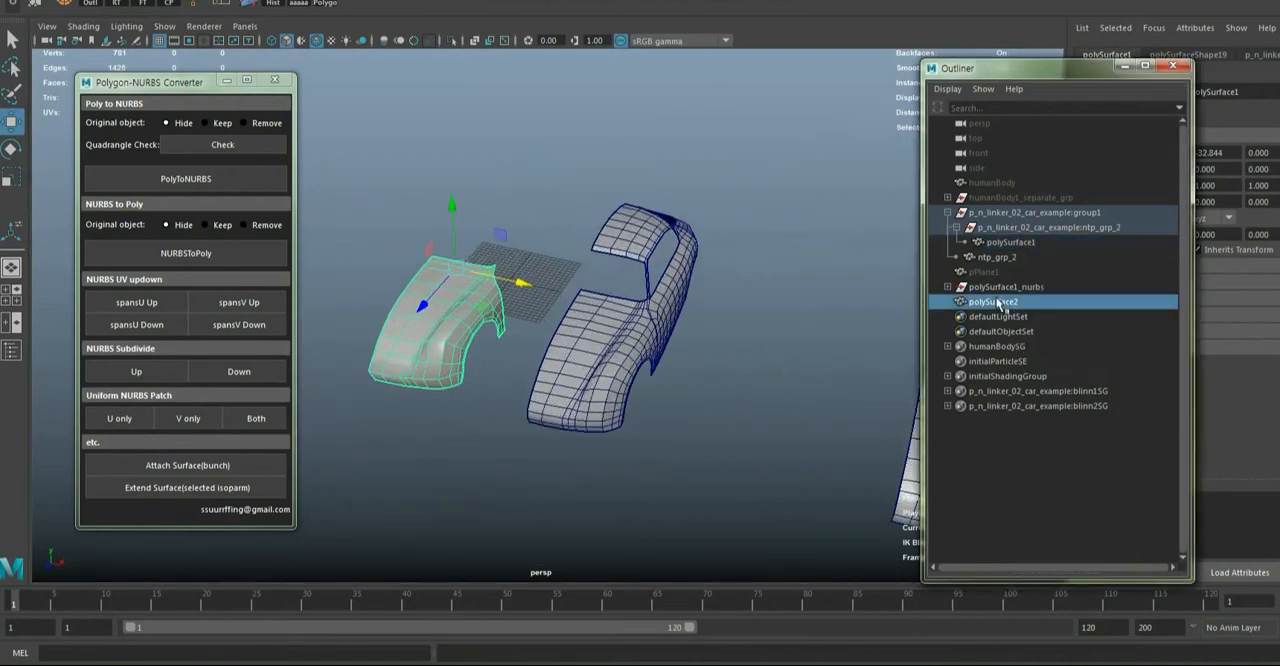
pyautogui.click(993, 288)
pyautogui.click(947, 287)
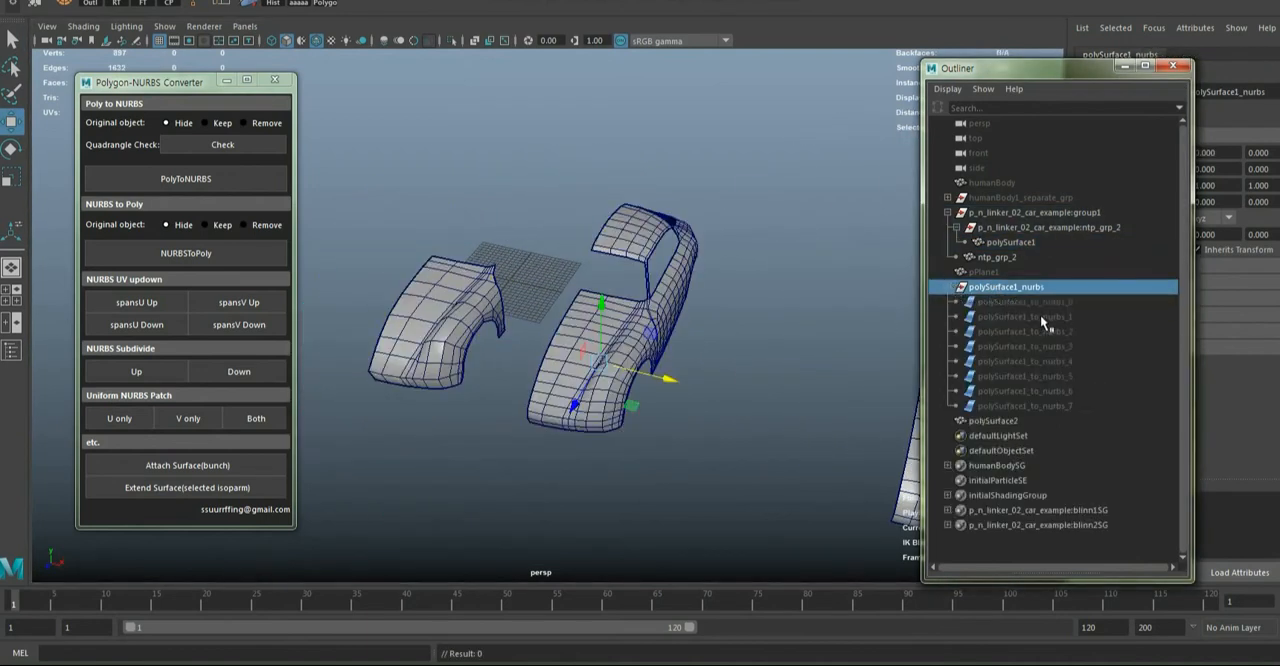
pyautogui.moveTo(1038, 302); pyautogui.dragTo(1038, 405)
pyautogui.hotkey('shift', 'h')
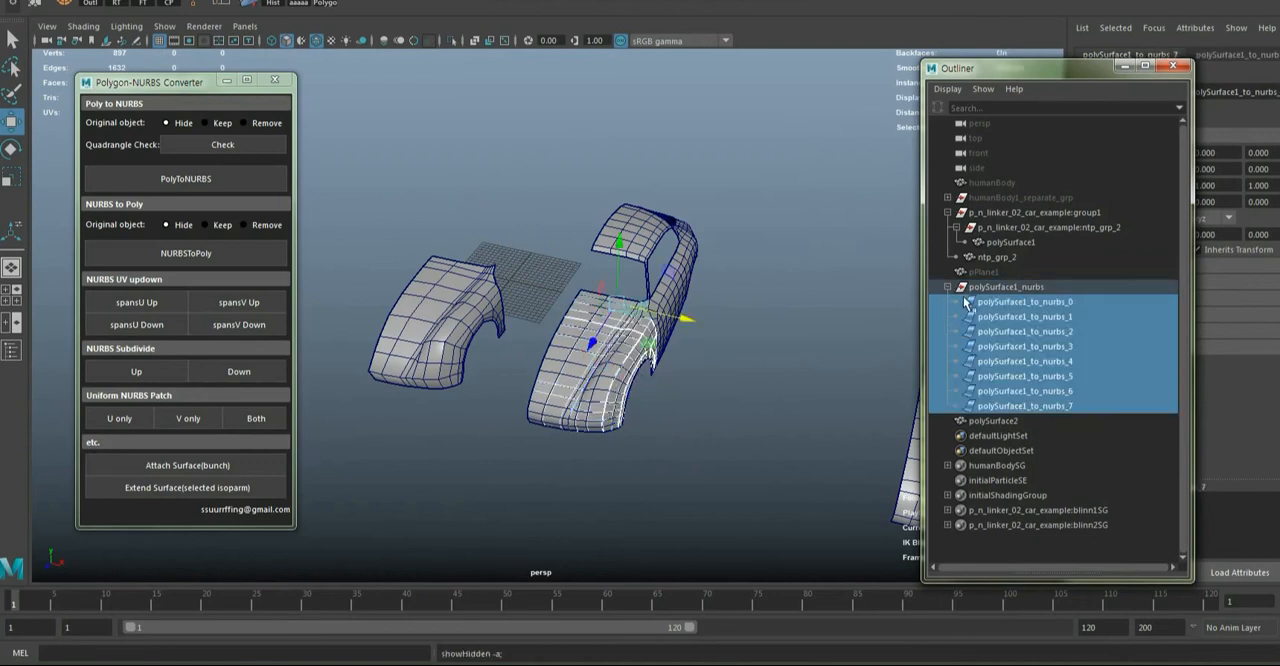
pyautogui.click(970, 289)
pyautogui.scroll(-4, 640, 355)
pyautogui.moveTo(641, 356); pyautogui.dragTo(484, 320)
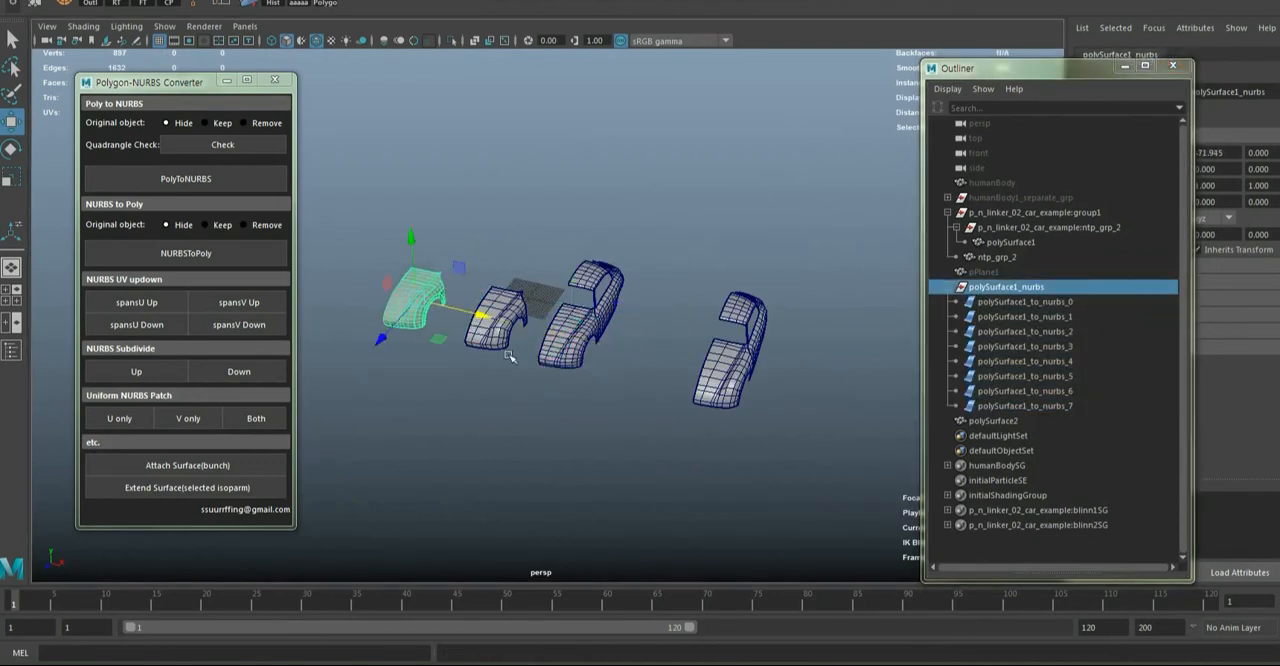
# Move the Outliner and the converter window aside and examine the merged car body polySurface2 from the side and front
pyautogui.click(545, 420)
pyautogui.scroll(5, 645, 425)
pyautogui.keyDown('alt'); pyautogui.moveTo(655, 427); pyautogui.dragTo(711, 429, button='middle'); pyautogui.keyUp('alt')
pyautogui.scroll(-4, 710, 428)
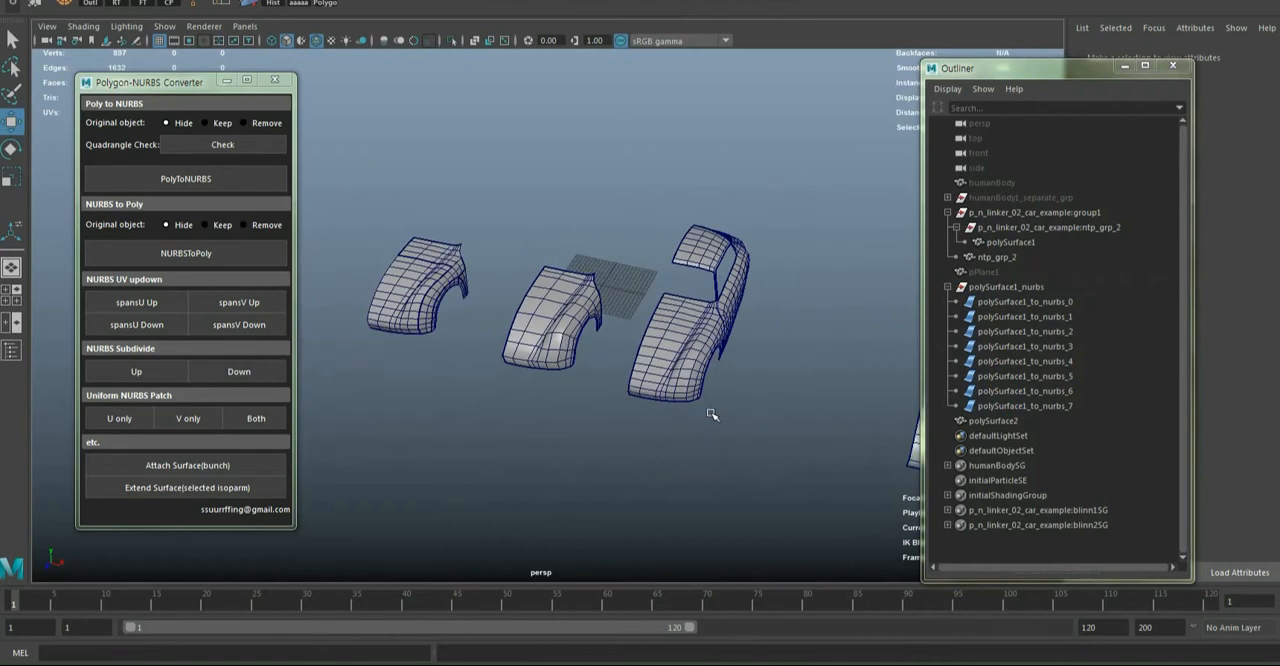
pyautogui.keyDown('alt'); pyautogui.moveTo(700, 404); pyautogui.dragTo(660, 402); pyautogui.keyUp('alt')
pyautogui.moveTo(1053, 67); pyautogui.dragTo(1171, 48)
pyautogui.keyDown('alt'); pyautogui.moveTo(776, 286); pyautogui.dragTo(716, 279); pyautogui.keyUp('alt')
pyautogui.click(649, 423)
pyautogui.scroll(5, 649, 421)
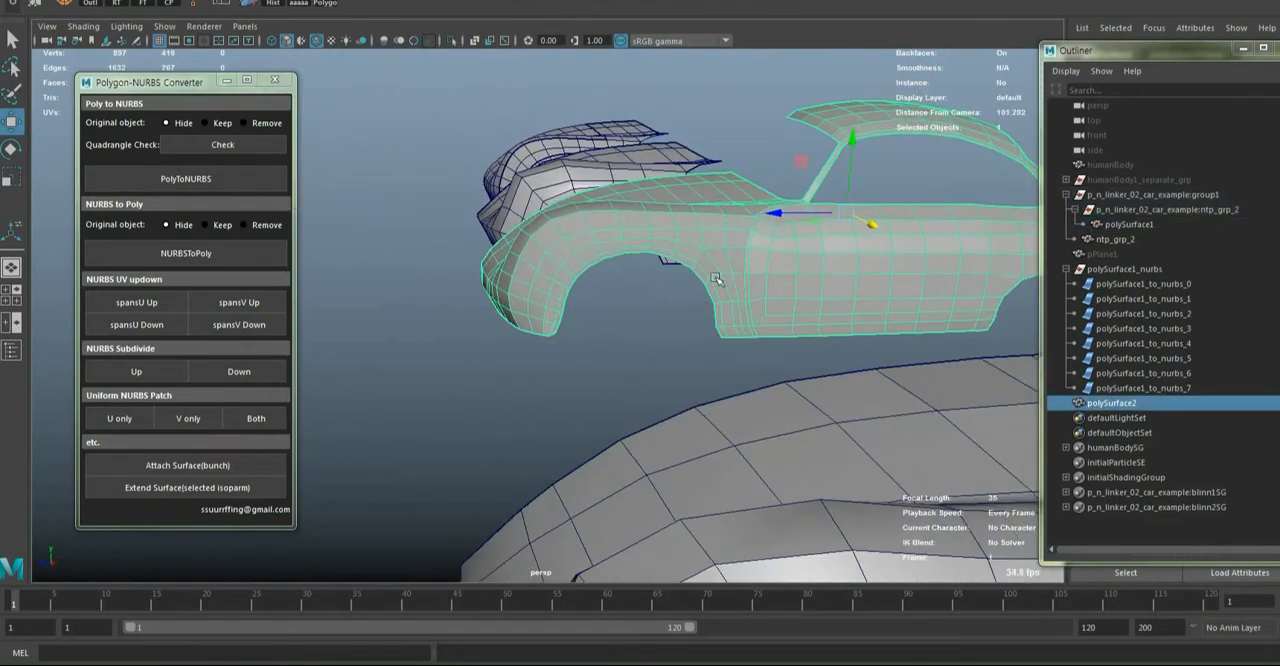
pyautogui.moveTo(141, 90); pyautogui.dragTo(184, 89)
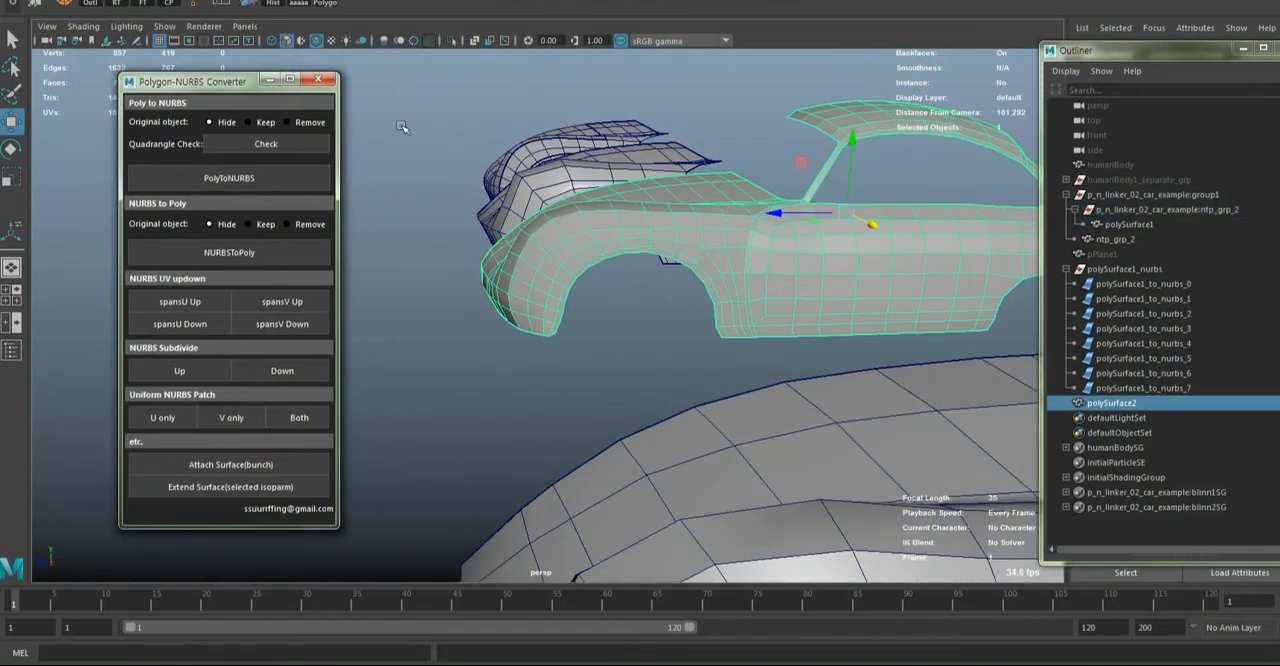
pyautogui.keyDown('alt'); pyautogui.moveTo(488, 147); pyautogui.dragTo(568, 168); pyautogui.keyUp('alt')
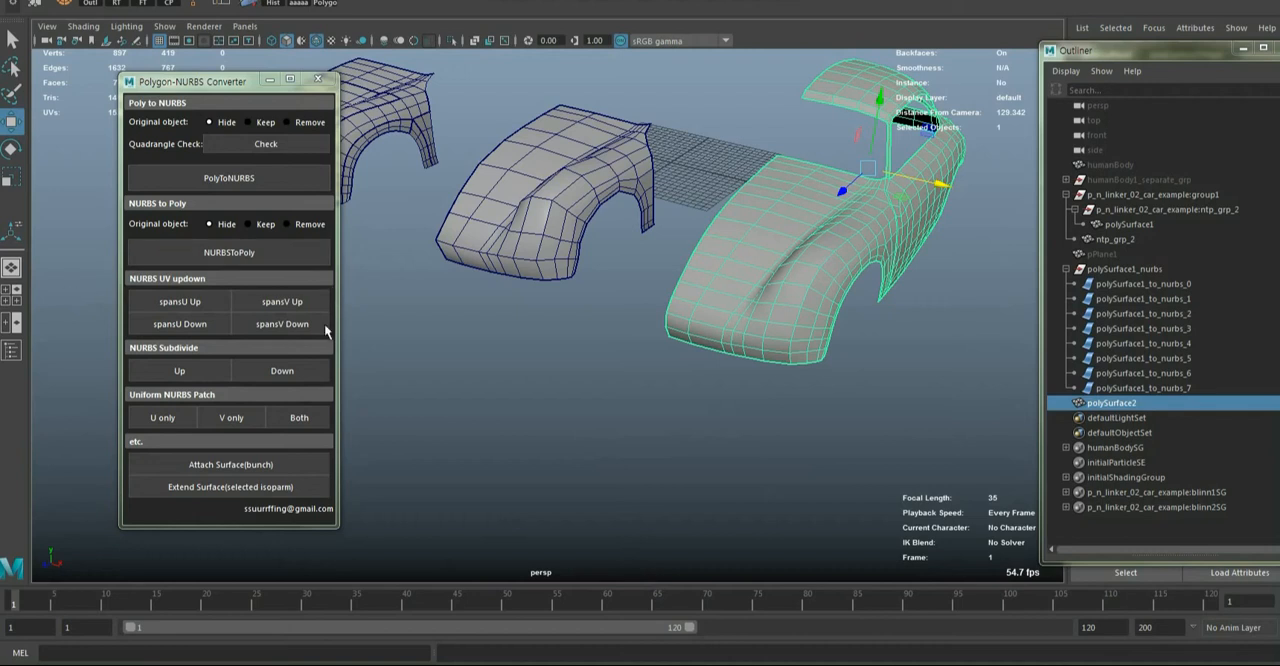
# Convert the NURBS hood surface polySurface1_to_nurbs_2 to polygons with the original object set to Keep, and delete the converted copy
pyautogui.keyDown('alt'); pyautogui.moveTo(760, 284); pyautogui.dragTo(885, 372); pyautogui.keyUp('alt')
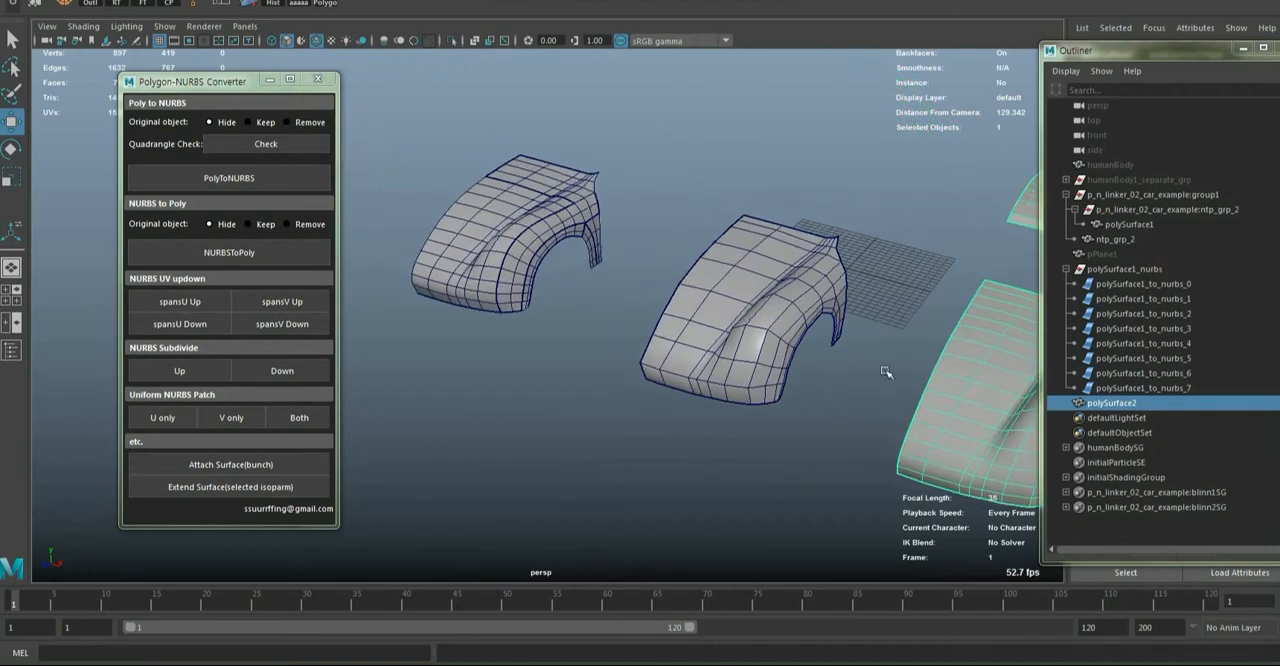
pyautogui.keyDown('alt'); pyautogui.moveTo(401, 253); pyautogui.dragTo(440, 248); pyautogui.keyUp('alt')
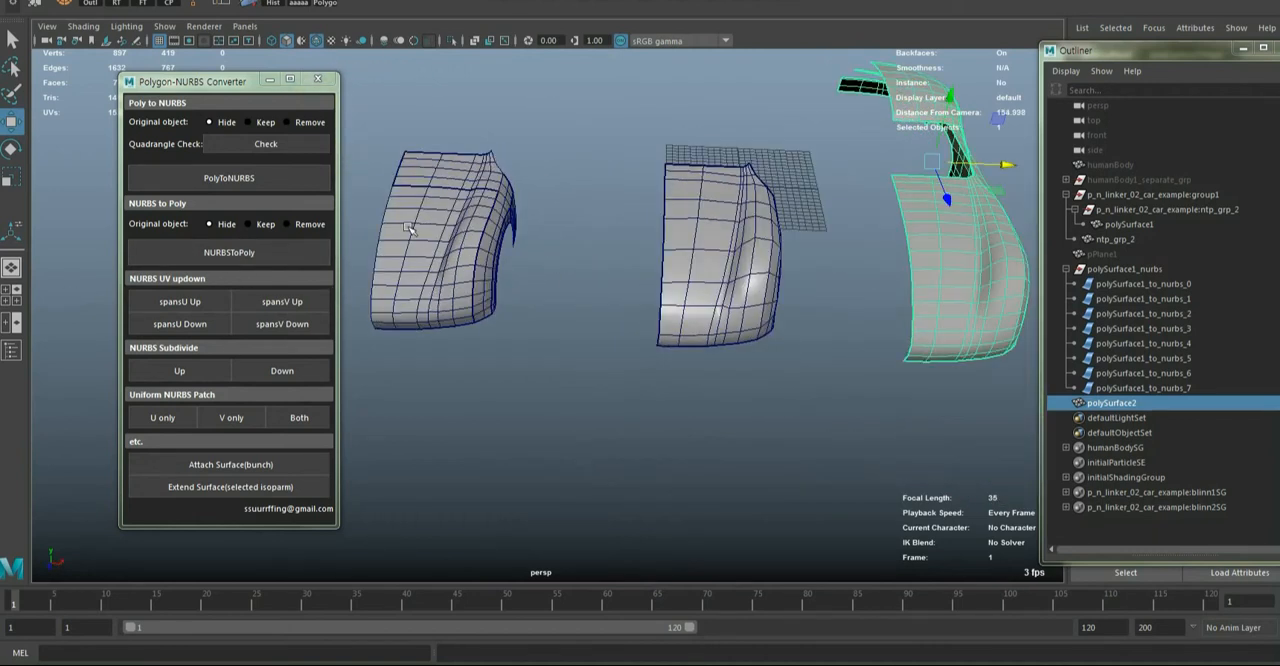
pyautogui.click(422, 262)
pyautogui.keyDown('alt'); pyautogui.moveTo(422, 262); pyautogui.dragTo(620, 267, button='middle'); pyautogui.keyUp('alt')
pyautogui.keyDown('alt'); pyautogui.moveTo(620, 267); pyautogui.dragTo(580, 310); pyautogui.keyUp('alt')
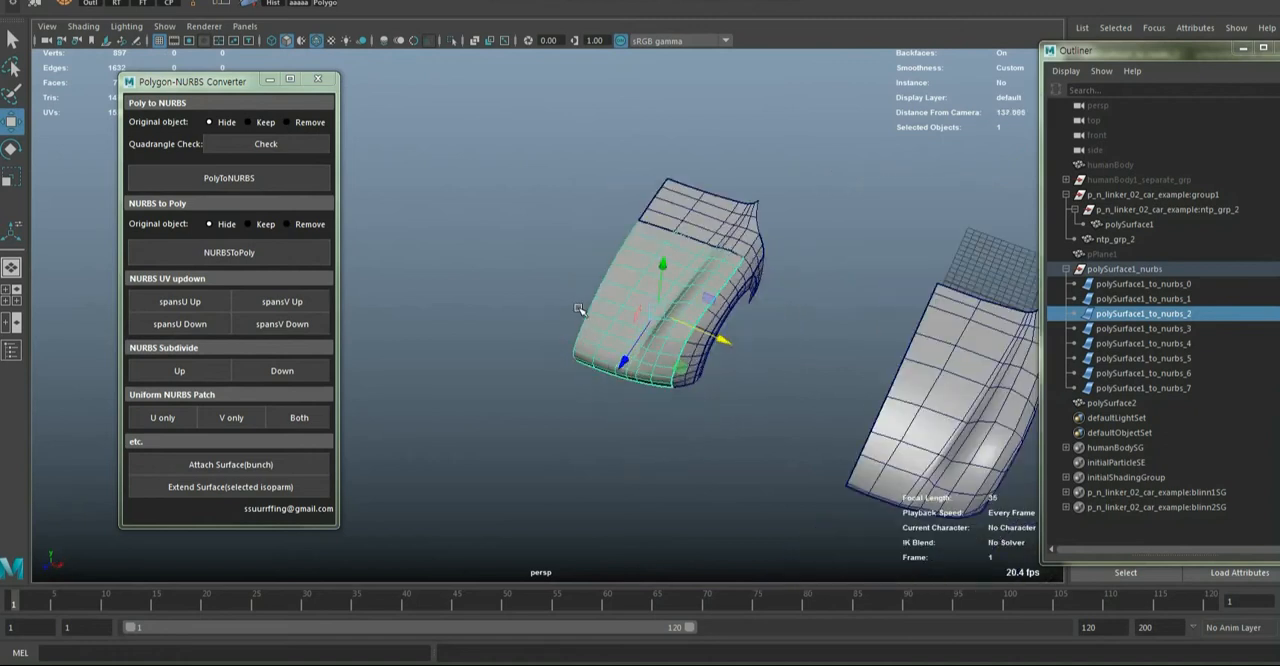
pyautogui.click(249, 224)
pyautogui.click(229, 252)
pyautogui.keyDown('alt'); pyautogui.moveTo(706, 334); pyautogui.dragTo(594, 316); pyautogui.keyUp('alt')
pyautogui.press('Delete')
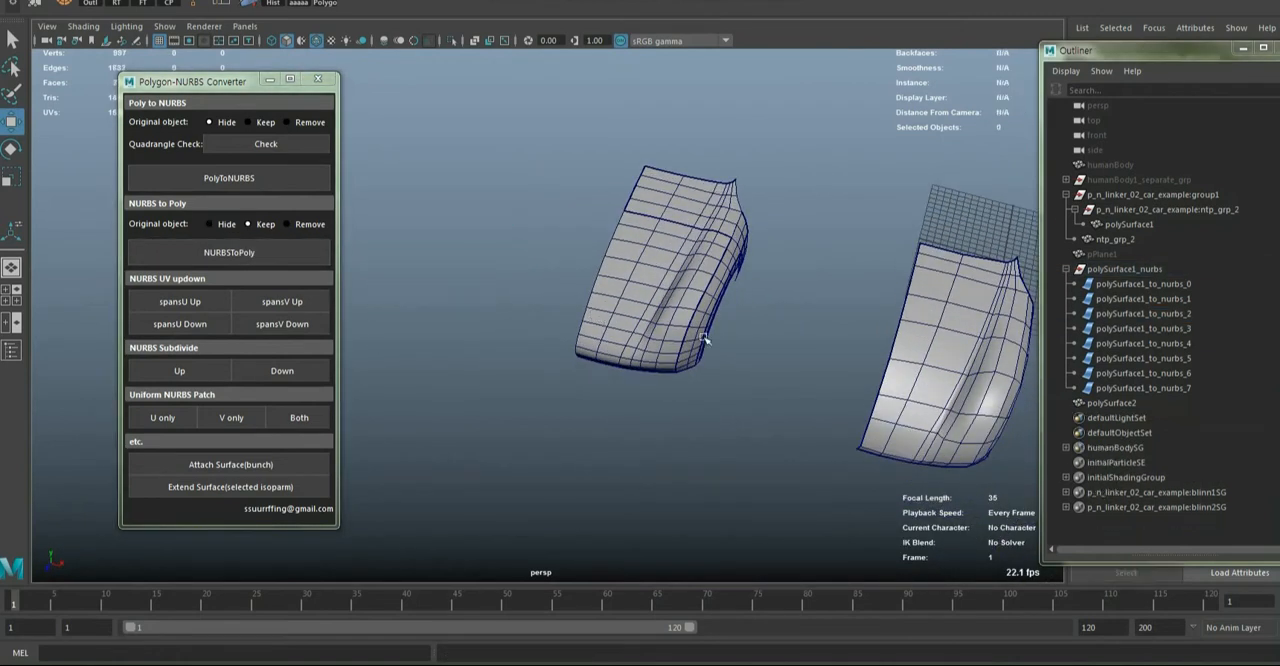
# Examine the row of car versions, from the NURBS front to the full bodies, from a distance
pyautogui.click(705, 340)
pyautogui.scroll(-5, 706, 340)
pyautogui.keyDown('alt'); pyautogui.moveTo(724, 338); pyautogui.dragTo(645, 346); pyautogui.keyUp('alt')
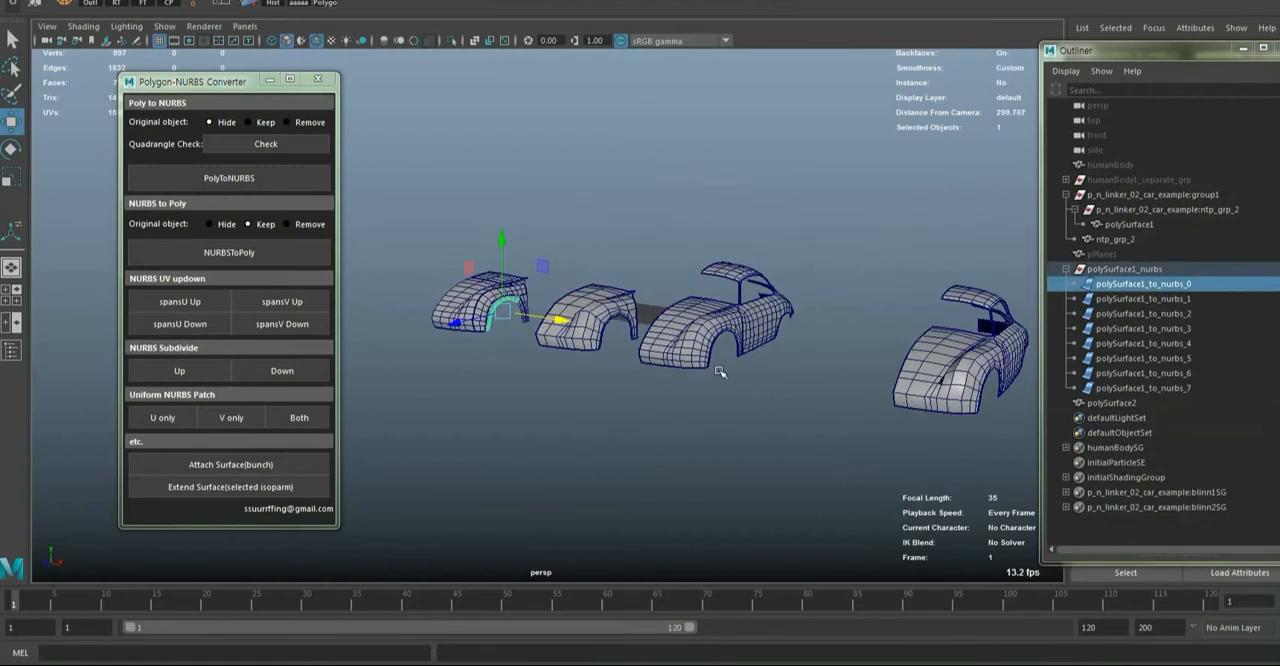
pyautogui.keyDown('alt'); pyautogui.moveTo(717, 371); pyautogui.dragTo(556, 335); pyautogui.keyUp('alt')
pyautogui.click(748, 375)
# Try raising and lowering the U and V spans of the NURBS hood surface polySurface1_to_nurbs_2
pyautogui.click(538, 342)
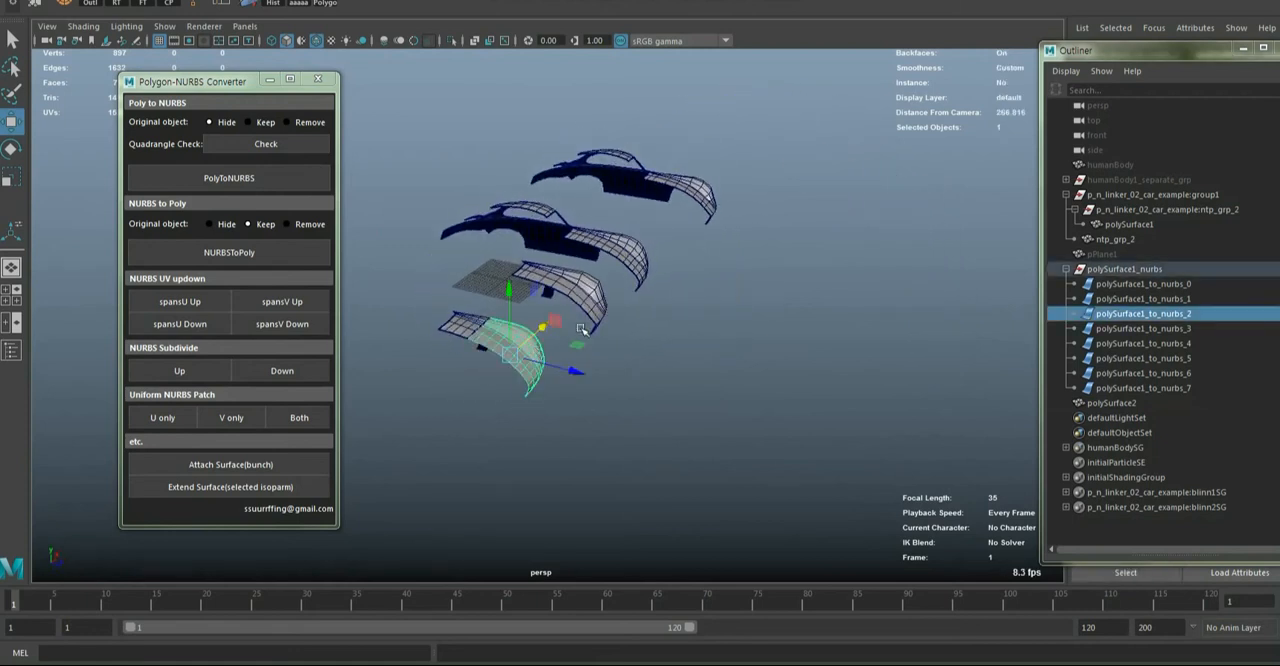
pyautogui.keyDown('alt'); pyautogui.moveTo(582, 330); pyautogui.dragTo(784, 285, button='middle'); pyautogui.keyUp('alt')
pyautogui.scroll(5, 787, 300)
pyautogui.keyDown('alt'); pyautogui.moveTo(788, 309); pyautogui.dragTo(612, 303); pyautogui.keyUp('alt')
pyautogui.keyDown('alt'); pyautogui.moveTo(630, 304); pyautogui.dragTo(818, 251, button='middle'); pyautogui.keyUp('alt')
pyautogui.keyDown('alt'); pyautogui.moveTo(601, 328); pyautogui.dragTo(565, 330); pyautogui.keyUp('alt')
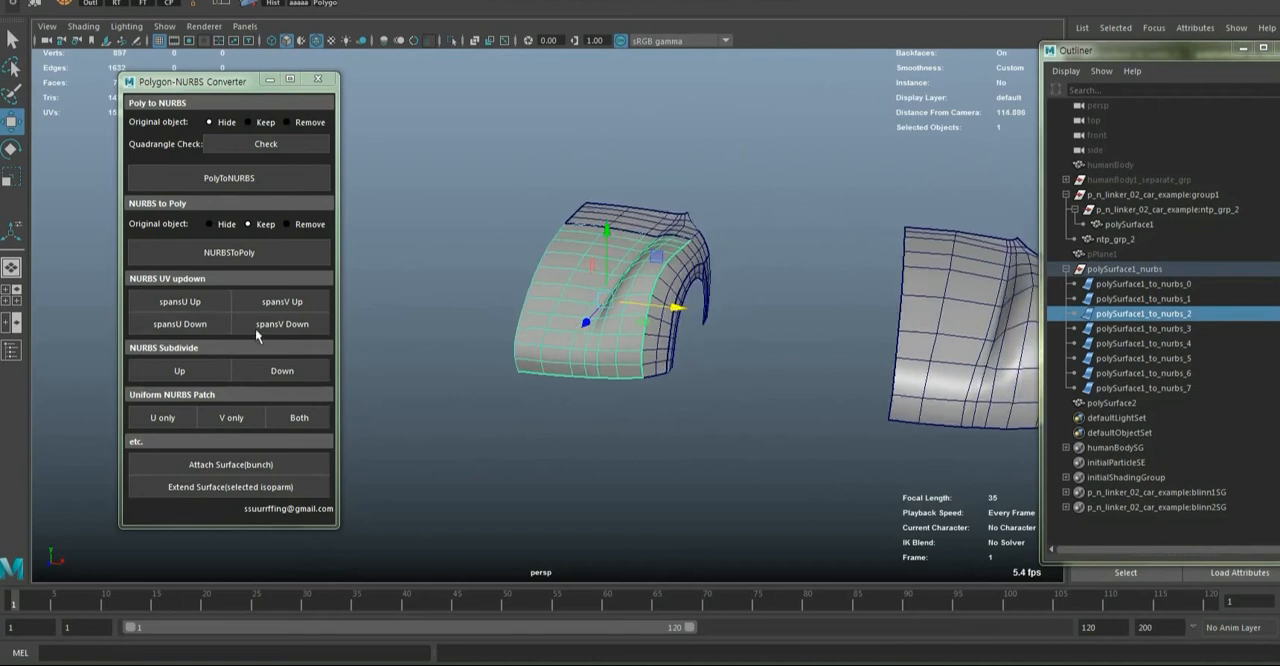
pyautogui.click(184, 305)
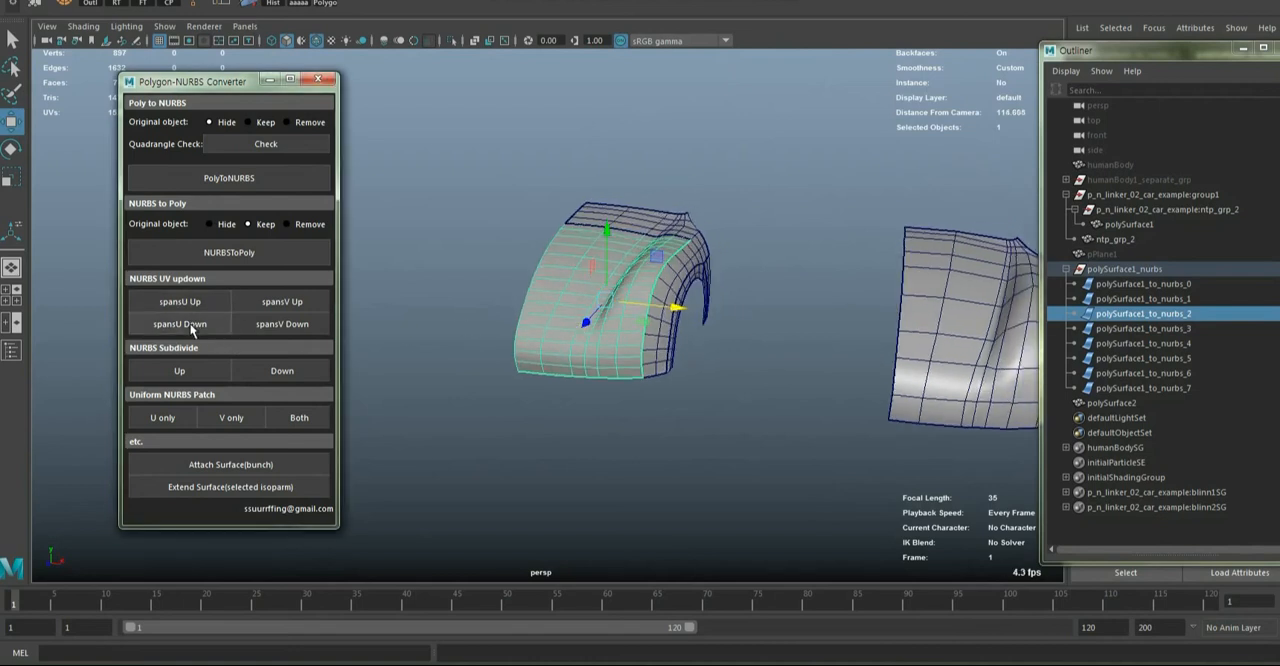
pyautogui.click(287, 323)
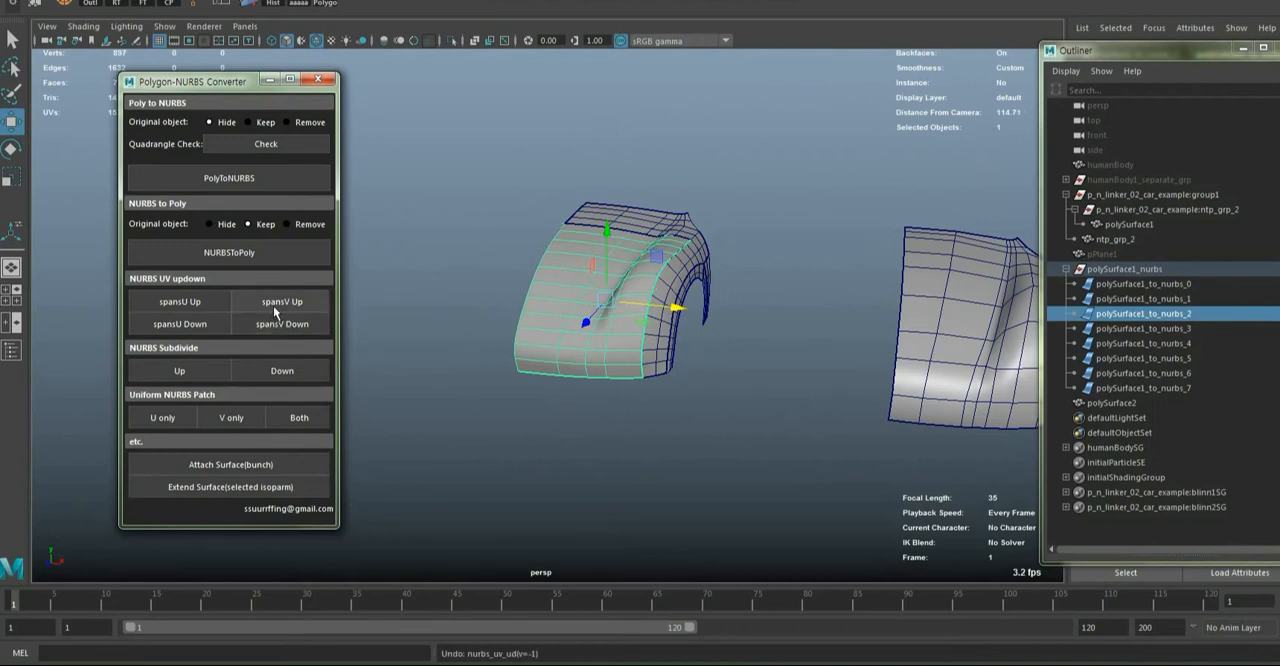
pyautogui.click(273, 305)
pyautogui.keyDown('alt'); pyautogui.moveTo(582, 357); pyautogui.dragTo(710, 347); pyautogui.keyUp('alt')
pyautogui.click(181, 321)
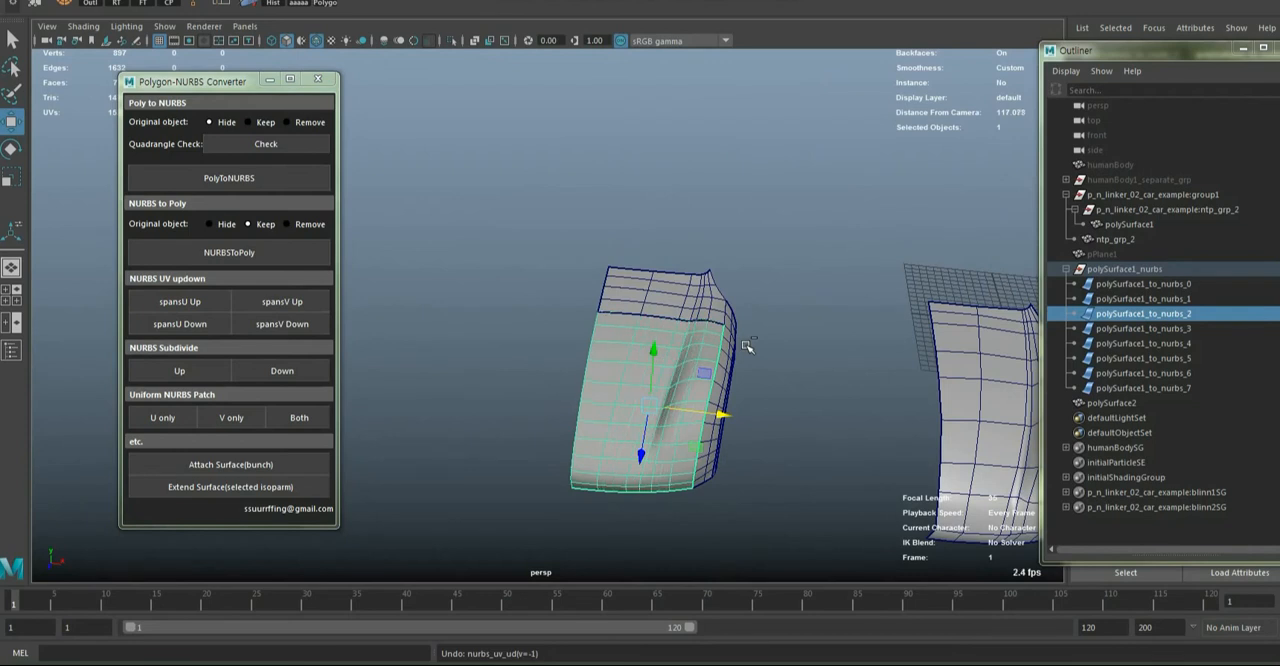
# Reselect the NURBS hood surface polySurface1_to_nurbs_2 and reduce its U spans
pyautogui.click(785, 341)
pyautogui.scroll(-4, 773, 362)
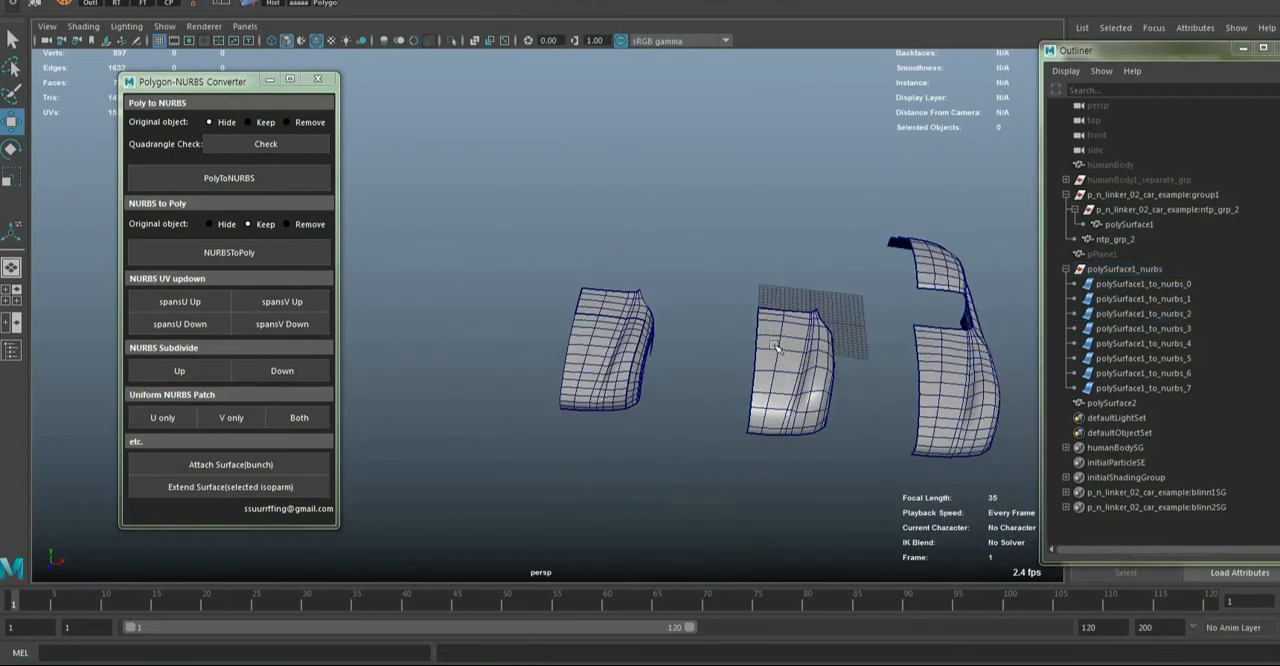
pyautogui.moveTo(776, 348)
pyautogui.keyDown('alt'); pyautogui.mouseDown()
pyautogui.moveTo(752, 353)
pyautogui.moveTo(773, 344)
pyautogui.mouseUp(); pyautogui.keyUp('alt')
pyautogui.scroll(3, 702, 333)
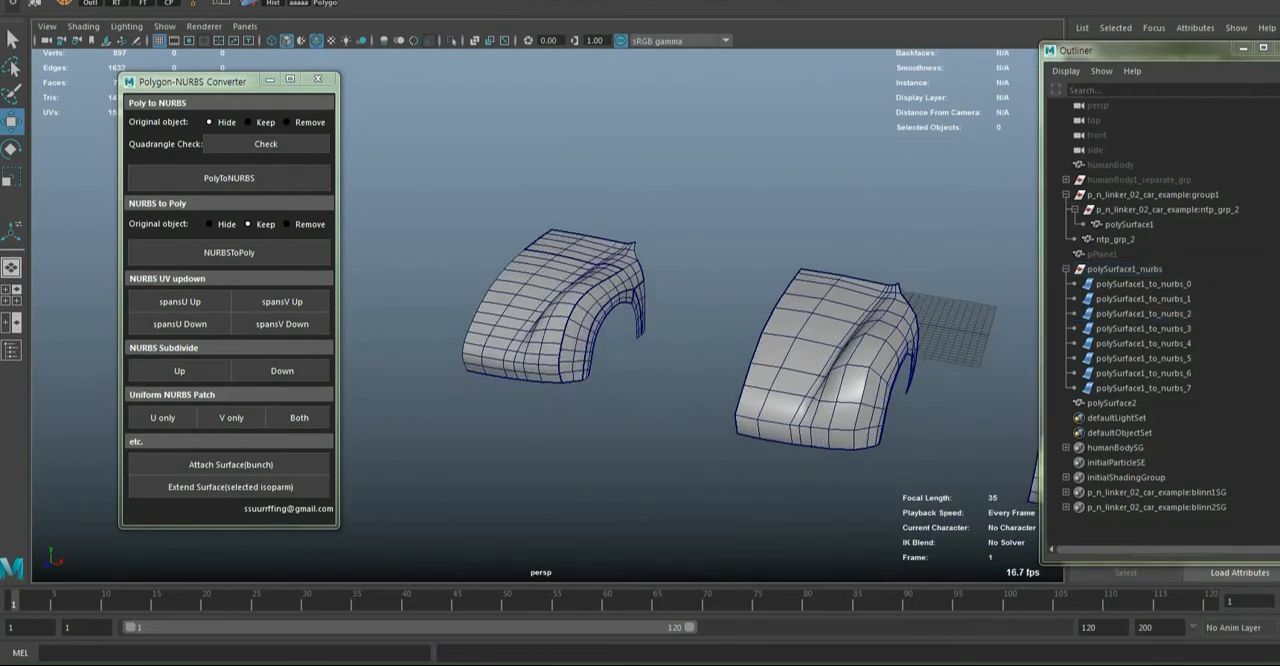
pyautogui.hotkey('shift', 'z')
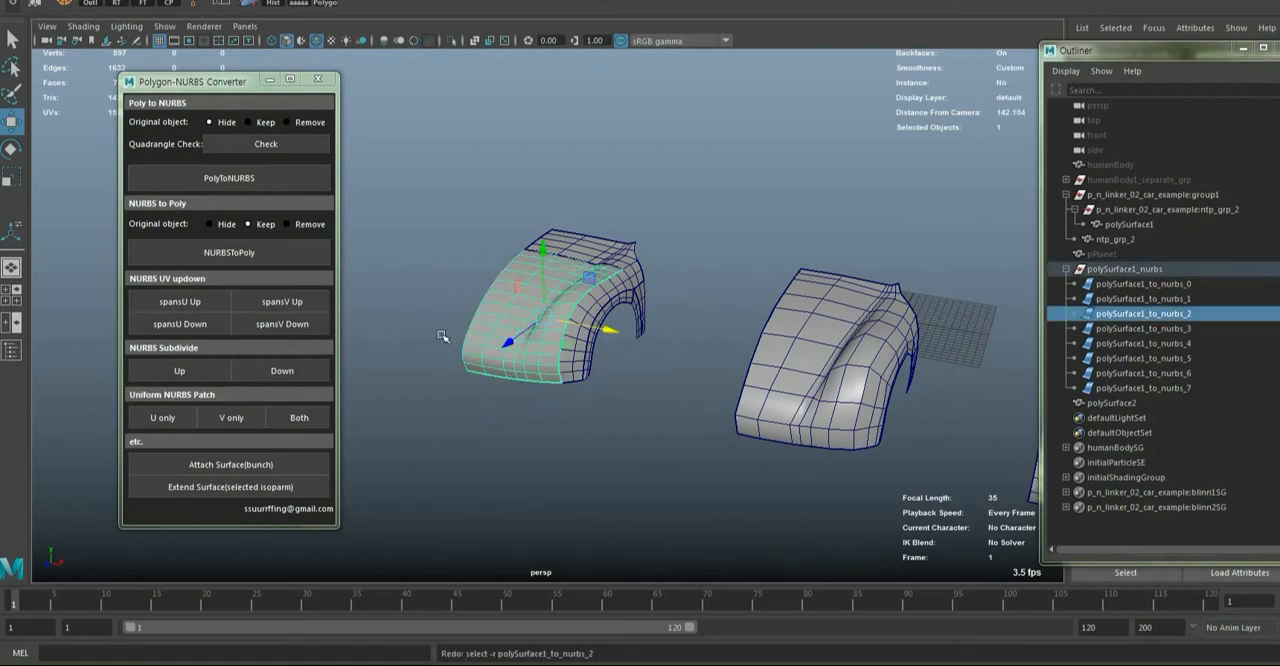
pyautogui.click(157, 332)
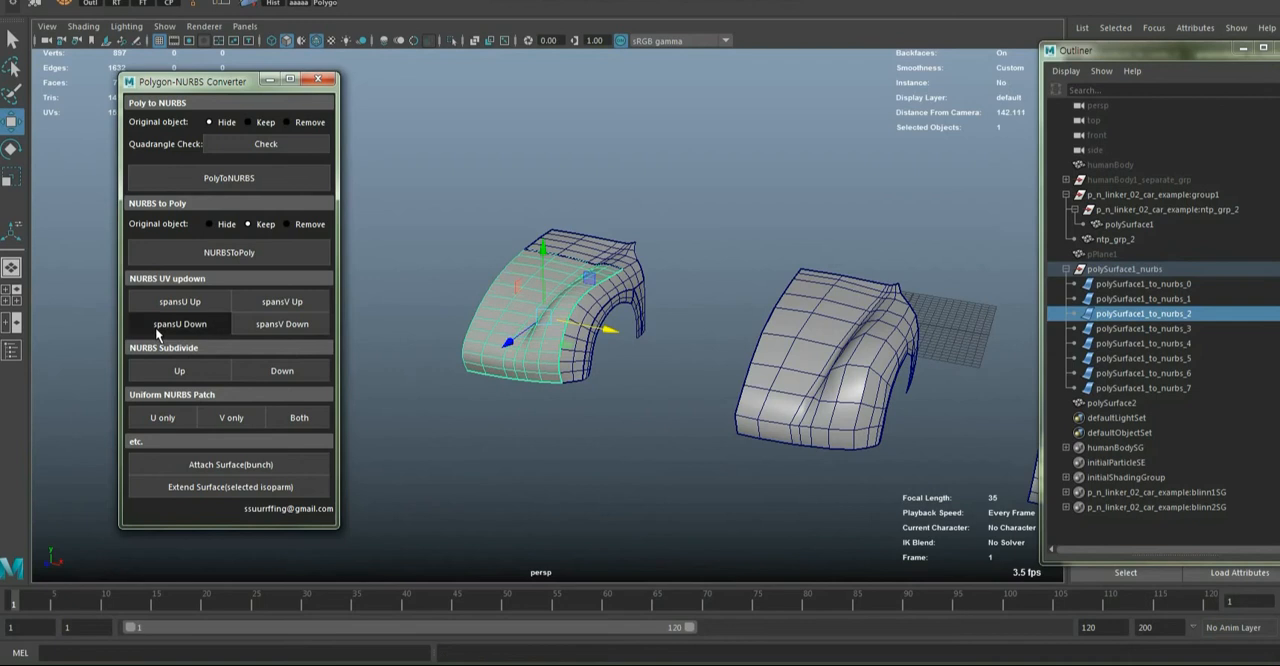
pyautogui.click(813, 489)
# Select the merged body polySurface2 and compare it with the neighbouring car versions from several angles
pyautogui.scroll(-4, 886, 450)
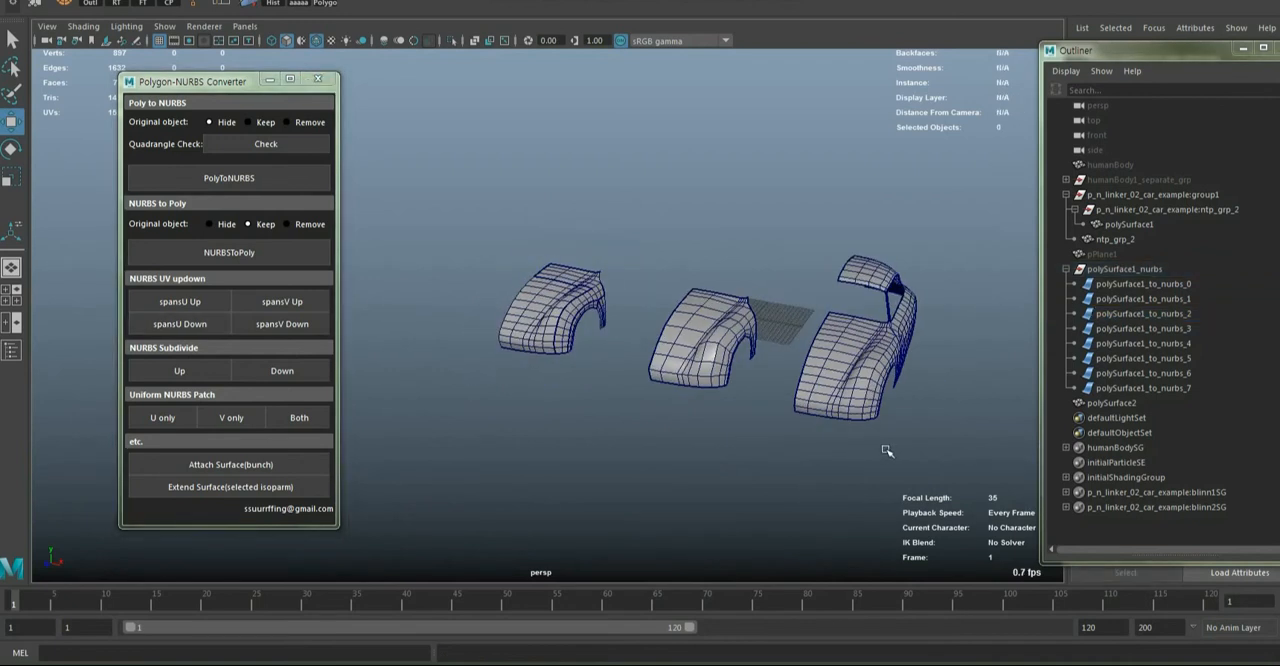
pyautogui.keyDown('alt'); pyautogui.moveTo(886, 449); pyautogui.dragTo(713, 432, button='middle'); pyautogui.keyUp('alt')
pyautogui.keyDown('alt'); pyautogui.moveTo(835, 432); pyautogui.dragTo(614, 397); pyautogui.keyUp('alt')
pyautogui.scroll(5, 703, 374)
pyautogui.keyDown('alt'); pyautogui.moveTo(400, 240); pyautogui.dragTo(626, 280, button='middle'); pyautogui.keyUp('alt')
pyautogui.click(530, 188)
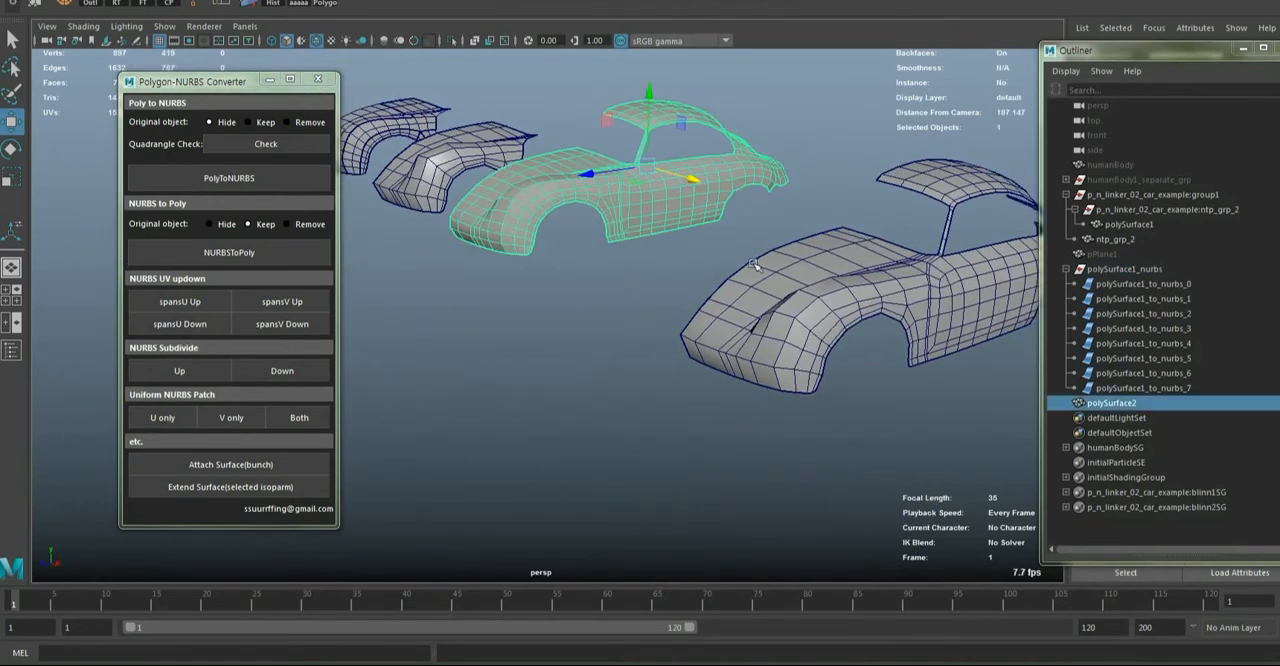
pyautogui.keyDown('alt'); pyautogui.moveTo(754, 265); pyautogui.dragTo(706, 308); pyautogui.keyUp('alt')
pyautogui.click(682, 395)
pyautogui.moveTo(681, 396); pyautogui.dragTo(600, 397, button='right')
pyautogui.click(622, 412)
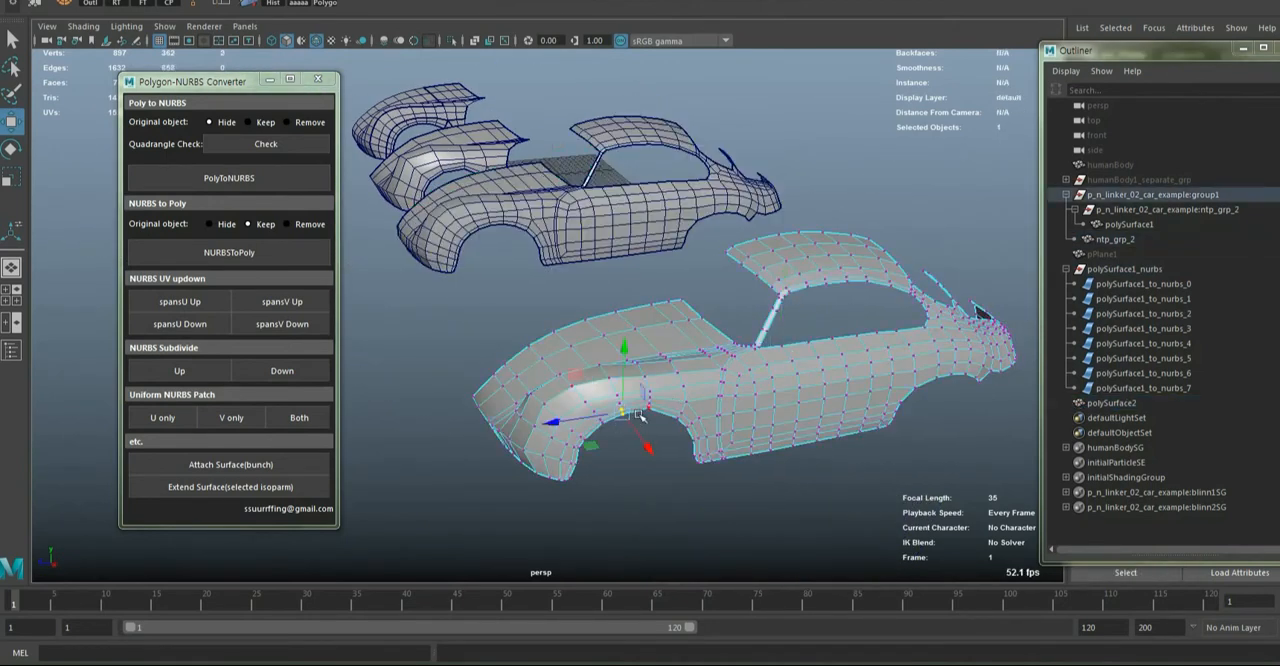
pyautogui.keyDown('alt'); pyautogui.moveTo(579, 389); pyautogui.dragTo(648, 396); pyautogui.keyUp('alt')
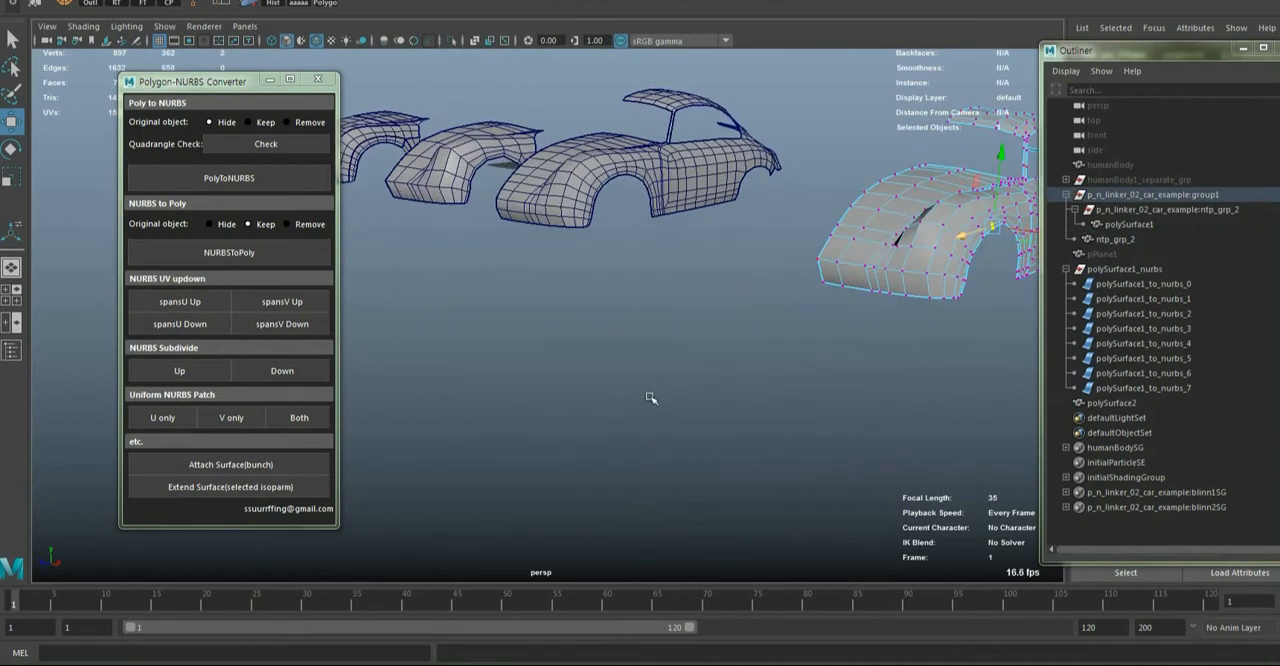
pyautogui.keyDown('alt'); pyautogui.moveTo(921, 253); pyautogui.dragTo(957, 263); pyautogui.keyUp('alt')
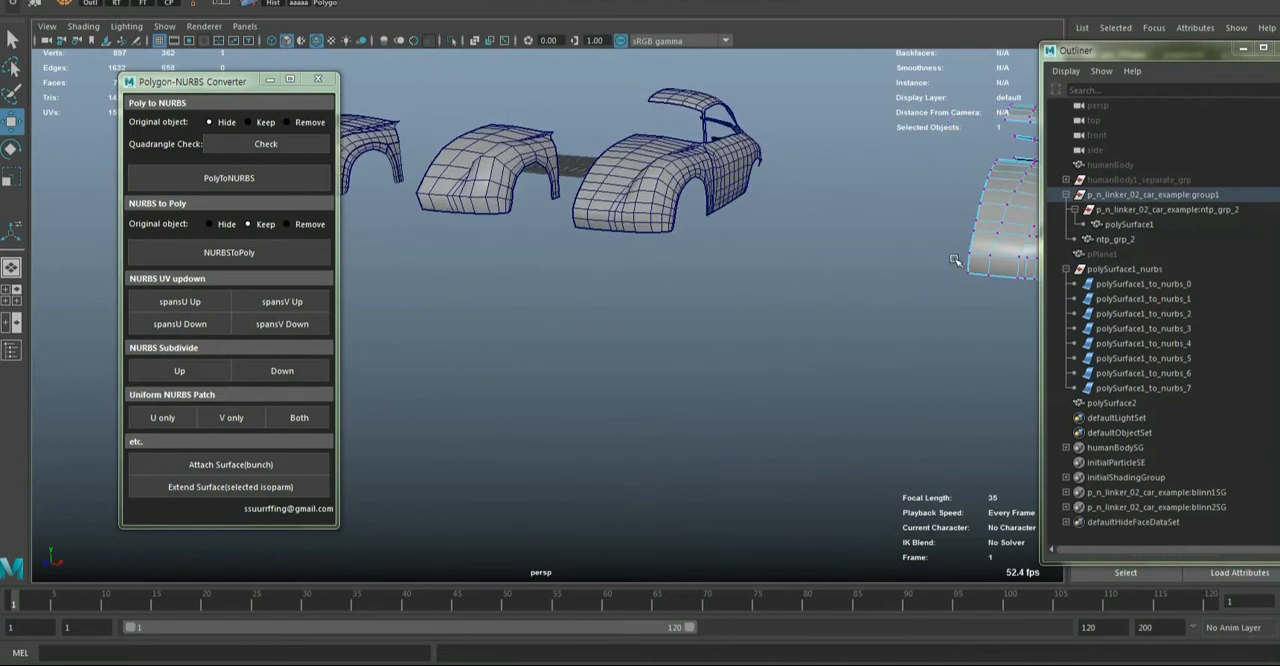
pyautogui.keyDown('alt'); pyautogui.moveTo(957, 263); pyautogui.dragTo(722, 314, button='middle'); pyautogui.keyUp('alt')
pyautogui.hotkey('ctrl', 'z')
pyautogui.keyDown('alt'); pyautogui.moveTo(722, 314); pyautogui.dragTo(800, 340); pyautogui.keyUp('alt')
pyautogui.hotkey('ctrl', 'z')
# Examine the car body ntp_grp_2 and the merged body polySurface2 from the front, rear and sides
pyautogui.moveTo(1015, 235); pyautogui.dragTo(1052, 180, button='right')
pyautogui.keyDown('alt'); pyautogui.moveTo(960, 240); pyautogui.dragTo(990, 250); pyautogui.keyUp('alt')
pyautogui.keyDown('alt'); pyautogui.moveTo(990, 250); pyautogui.dragTo(855, 296, button='right'); pyautogui.keyUp('alt')
pyautogui.keyDown('alt'); pyautogui.moveTo(855, 296); pyautogui.dragTo(758, 298, button='middle'); pyautogui.keyUp('alt')
pyautogui.scroll(4, 750, 300)
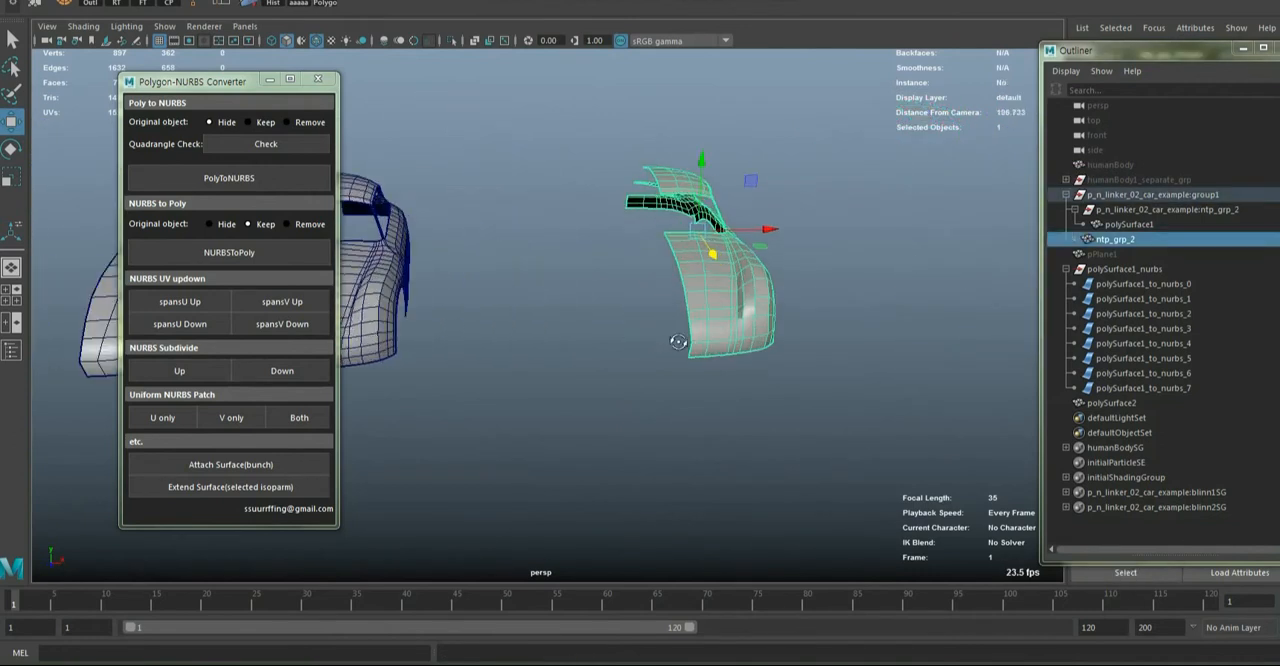
pyautogui.keyDown('alt'); pyautogui.moveTo(680, 343); pyautogui.dragTo(766, 340); pyautogui.keyUp('alt')
pyautogui.click(664, 333)
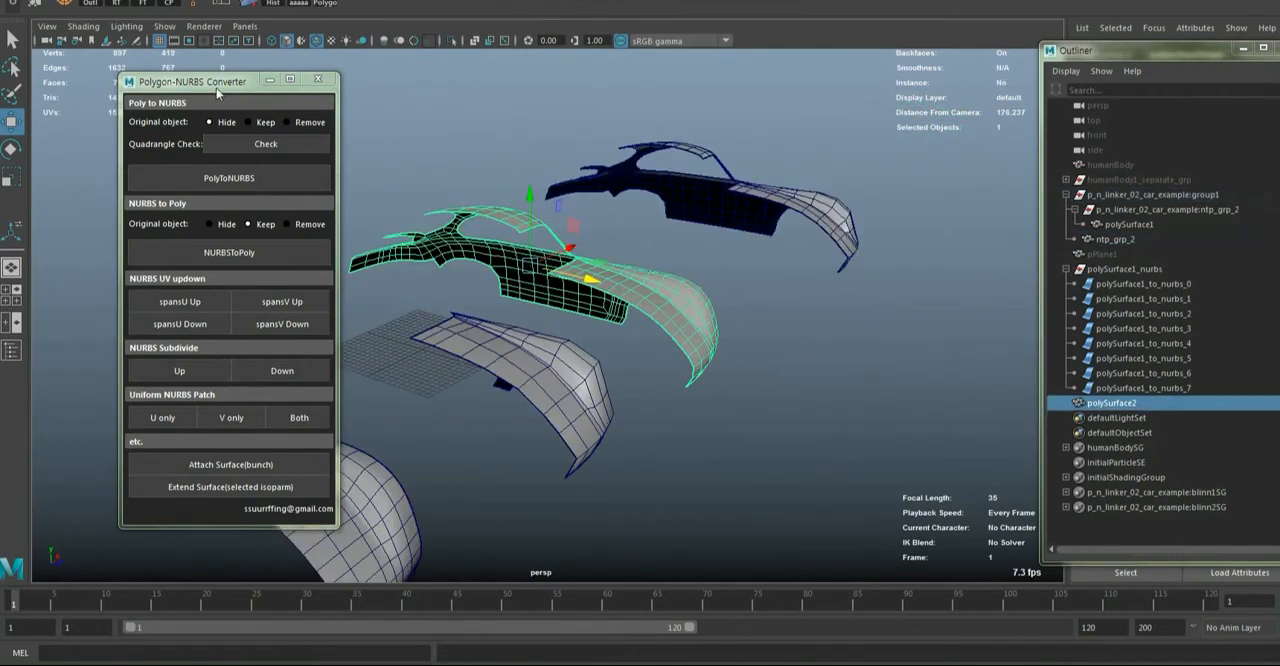
pyautogui.moveTo(217, 91); pyautogui.dragTo(194, 92)
pyautogui.keyDown('alt'); pyautogui.moveTo(620, 296); pyautogui.dragTo(437, 306); pyautogui.keyUp('alt')
pyautogui.keyDown('alt'); pyautogui.moveTo(437, 306); pyautogui.dragTo(739, 405, button='middle'); pyautogui.keyUp('alt')
pyautogui.scroll(3, 739, 405)
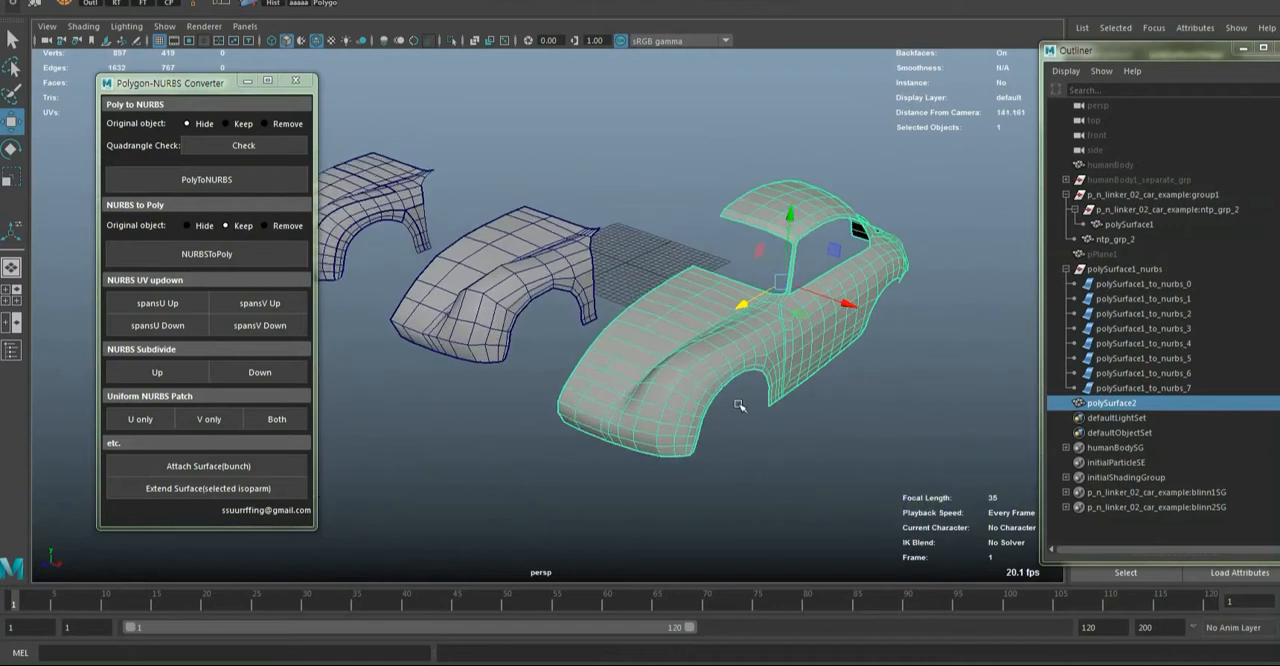
pyautogui.keyDown('alt'); pyautogui.moveTo(739, 405); pyautogui.dragTo(605, 399); pyautogui.keyUp('alt')
pyautogui.keyDown('alt'); pyautogui.moveTo(605, 399); pyautogui.dragTo(706, 406, button='middle'); pyautogui.keyUp('alt')
pyautogui.keyDown('alt'); pyautogui.moveTo(706, 406); pyautogui.dragTo(572, 362, button='right'); pyautogui.keyUp('alt')
pyautogui.keyDown('alt'); pyautogui.moveTo(572, 362); pyautogui.dragTo(652, 385); pyautogui.keyUp('alt')
pyautogui.keyDown('alt'); pyautogui.moveTo(652, 385); pyautogui.dragTo(740, 403, button='middle'); pyautogui.keyUp('alt')
# Compare the NURBS hood surface polySurface1_to_nurbs_2 with the merged polygon body by selecting them alternately, and end with nothing selected
pyautogui.click(464, 318)
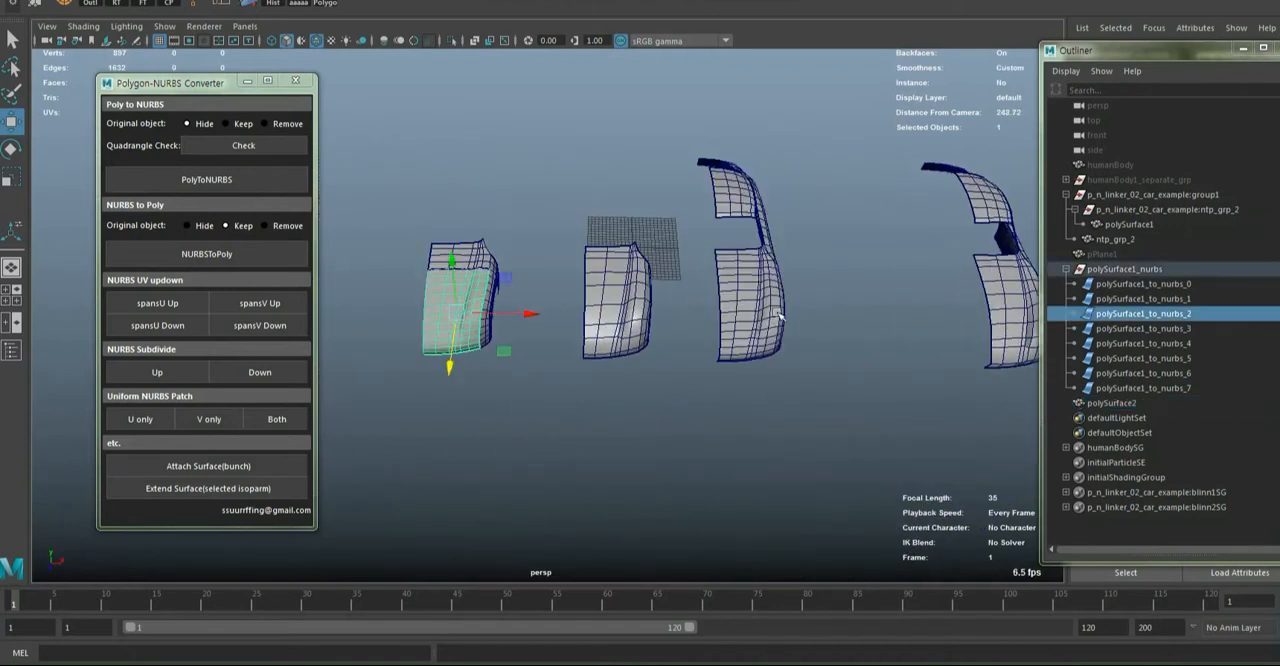
pyautogui.click(768, 312)
pyautogui.click(465, 317)
pyautogui.click(724, 316)
pyautogui.click(440, 318)
pyautogui.click(779, 310)
pyautogui.keyDown('alt'); pyautogui.moveTo(739, 333); pyautogui.dragTo(703, 387); pyautogui.keyUp('alt')
pyautogui.click(703, 387)
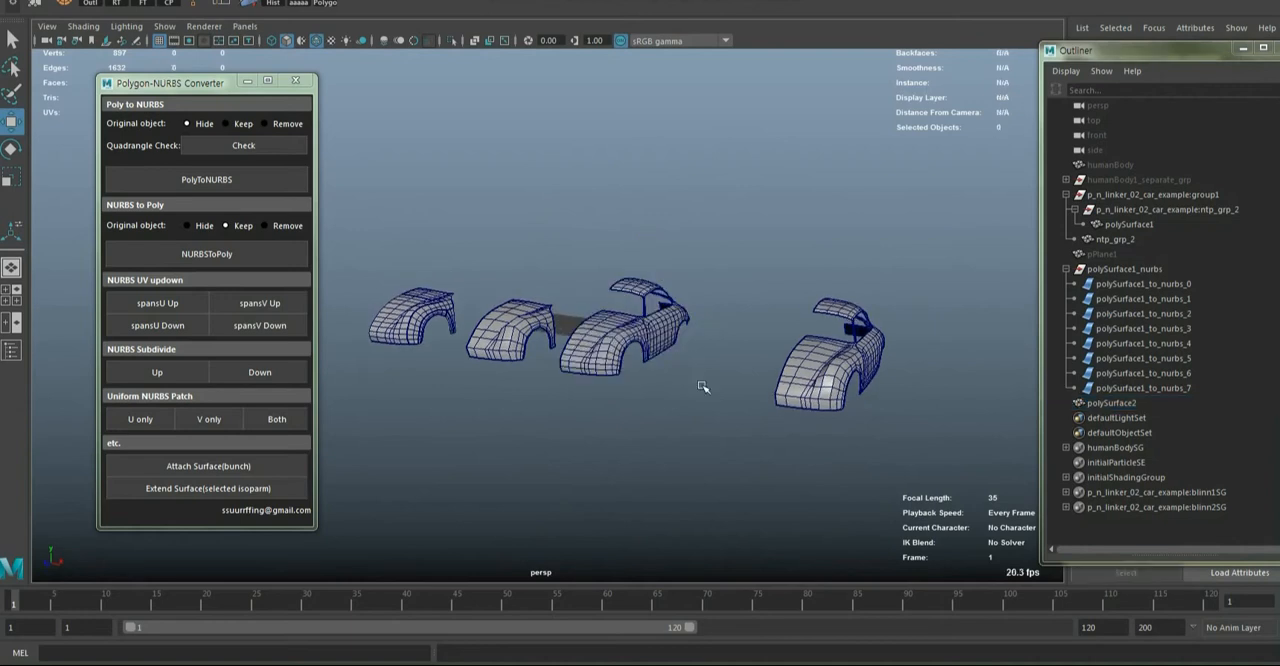
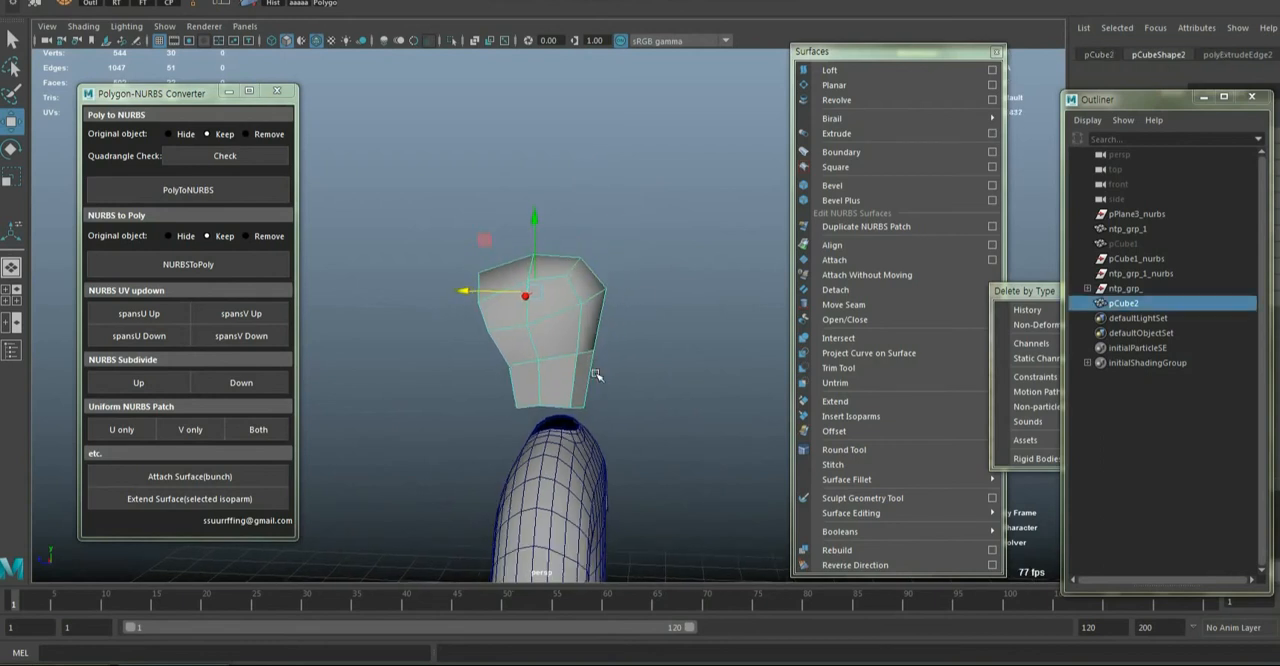
# Smooth the hood mesh pCube2, delete its history and clear the selection
pyautogui.scroll(-3, 611, 337)
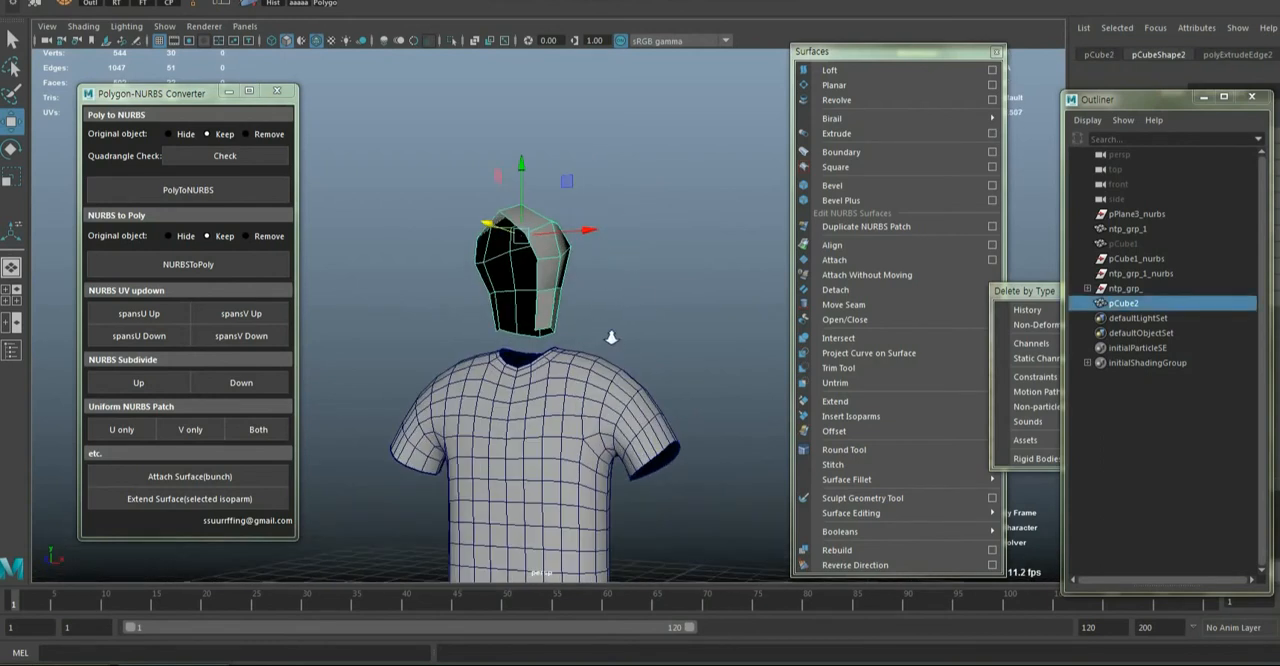
pyautogui.keyDown('shift'); pyautogui.rightClick(530, 261); pyautogui.keyUp('shift')
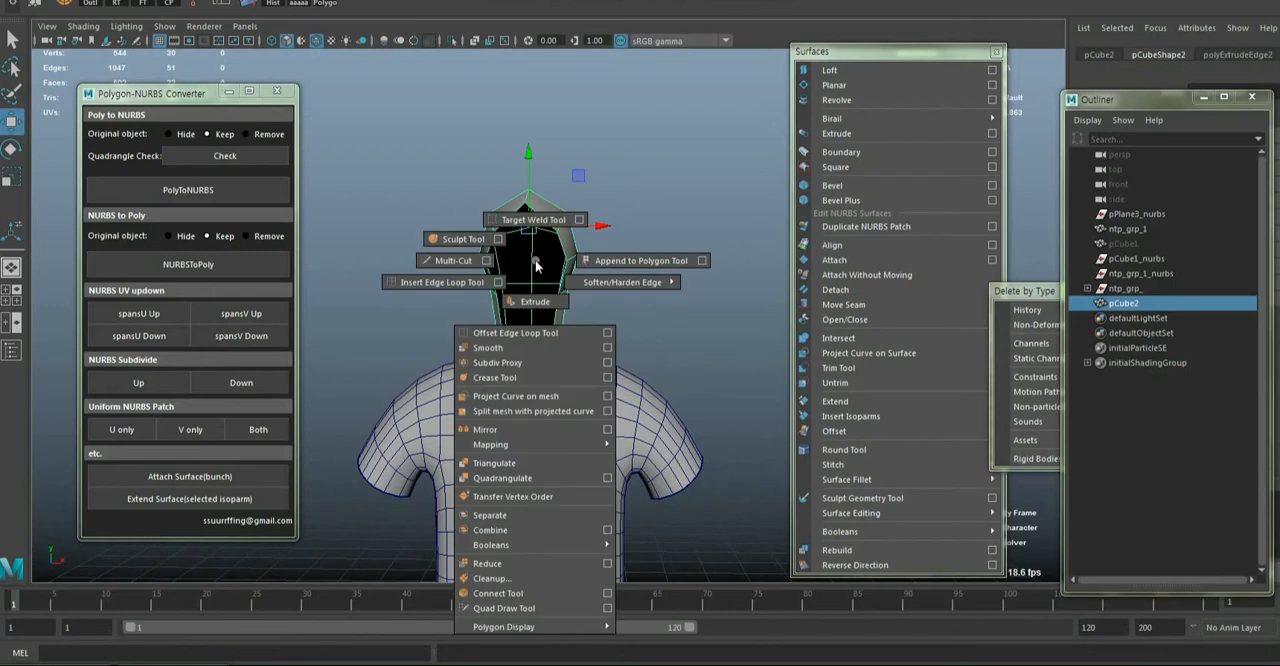
pyautogui.click(503, 350)
pyautogui.click(637, 298)
pyautogui.keyDown('alt'); pyautogui.moveTo(637, 298); pyautogui.dragTo(490, 300); pyautogui.keyUp('alt')
pyautogui.click(532, 275)
pyautogui.click(1039, 314)
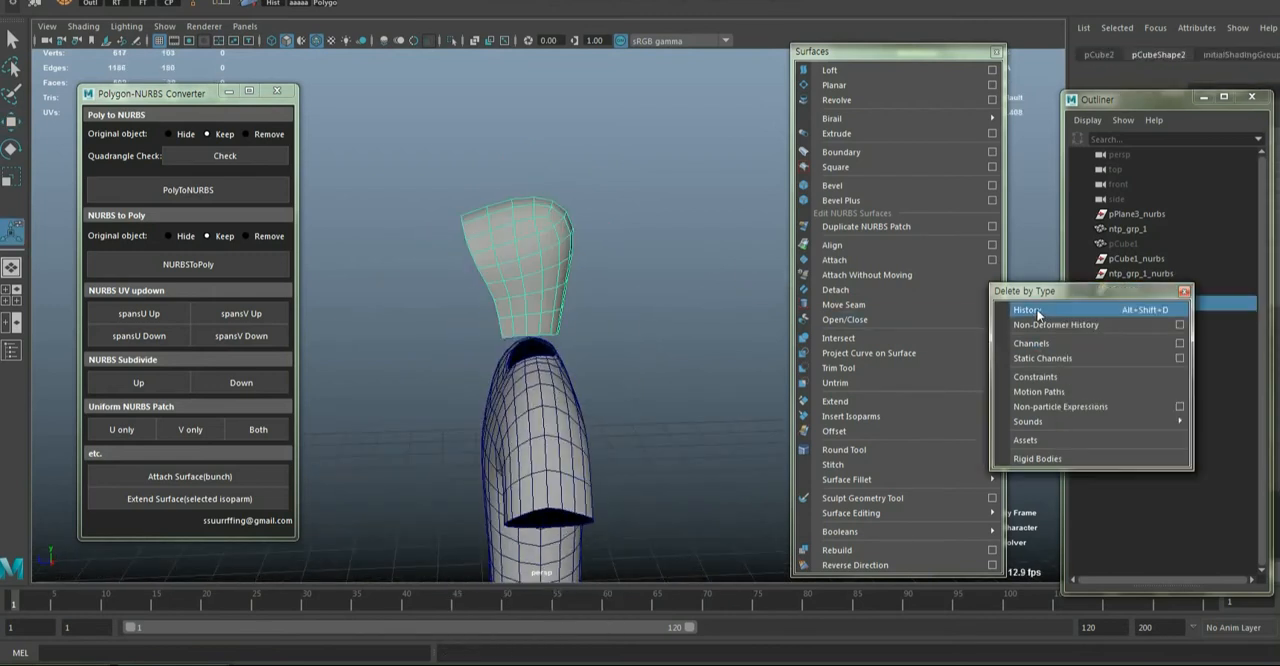
pyautogui.click(706, 291)
pyautogui.keyDown('alt'); pyautogui.moveTo(706, 291); pyautogui.dragTo(608, 322); pyautogui.keyUp('alt')
# Scale the smoothed hood to fit the shirt's neck opening and position it just above the collar
pyautogui.keyDown('alt'); pyautogui.moveTo(556, 354); pyautogui.dragTo(557, 310); pyautogui.keyUp('alt')
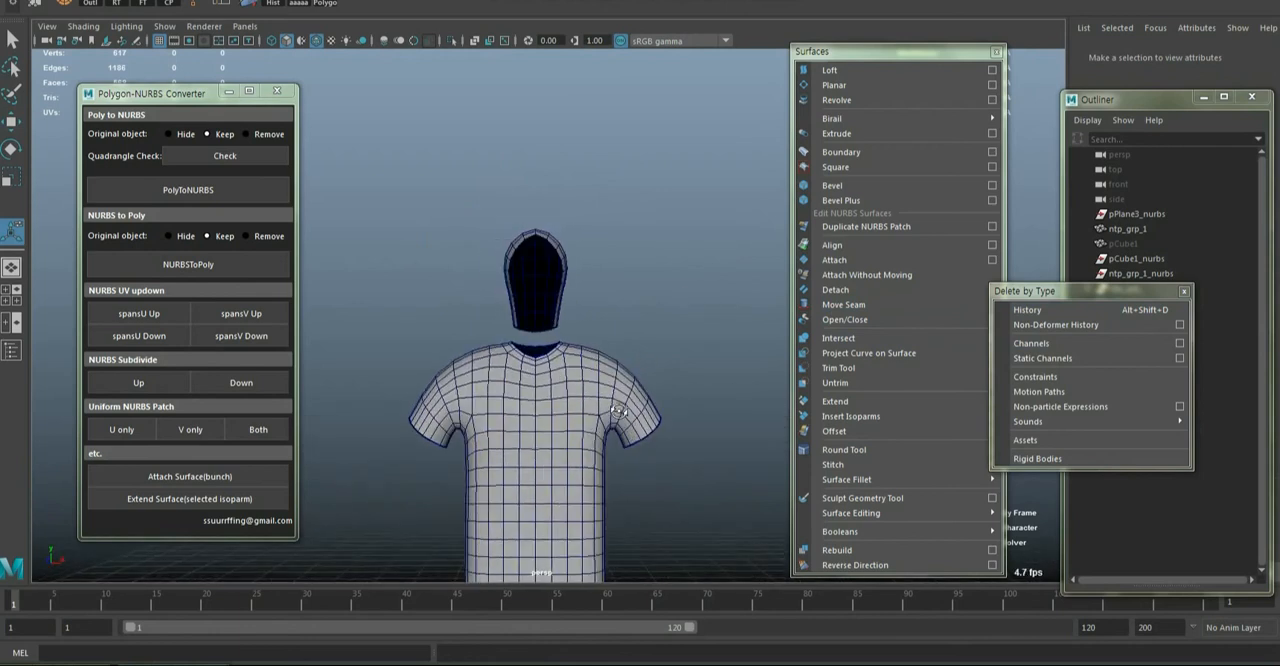
pyautogui.click(557, 302)
pyautogui.moveTo(533, 250); pyautogui.dragTo(547, 231)
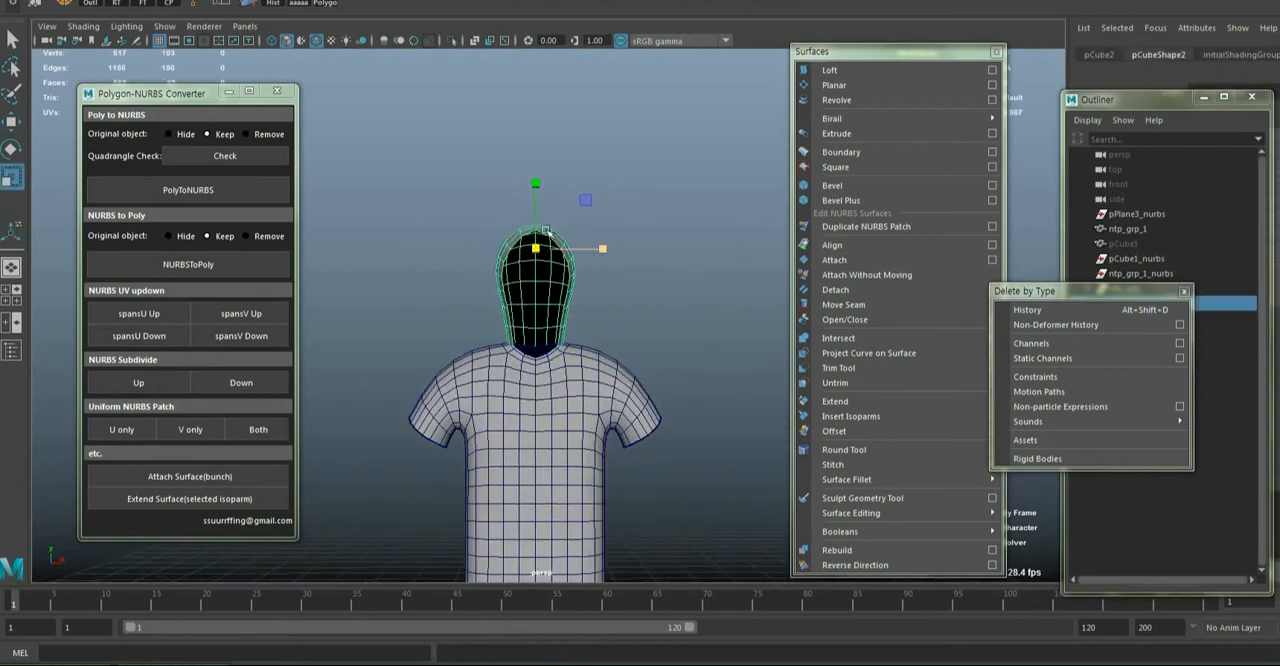
pyautogui.moveTo(533, 188); pyautogui.dragTo(533, 179)
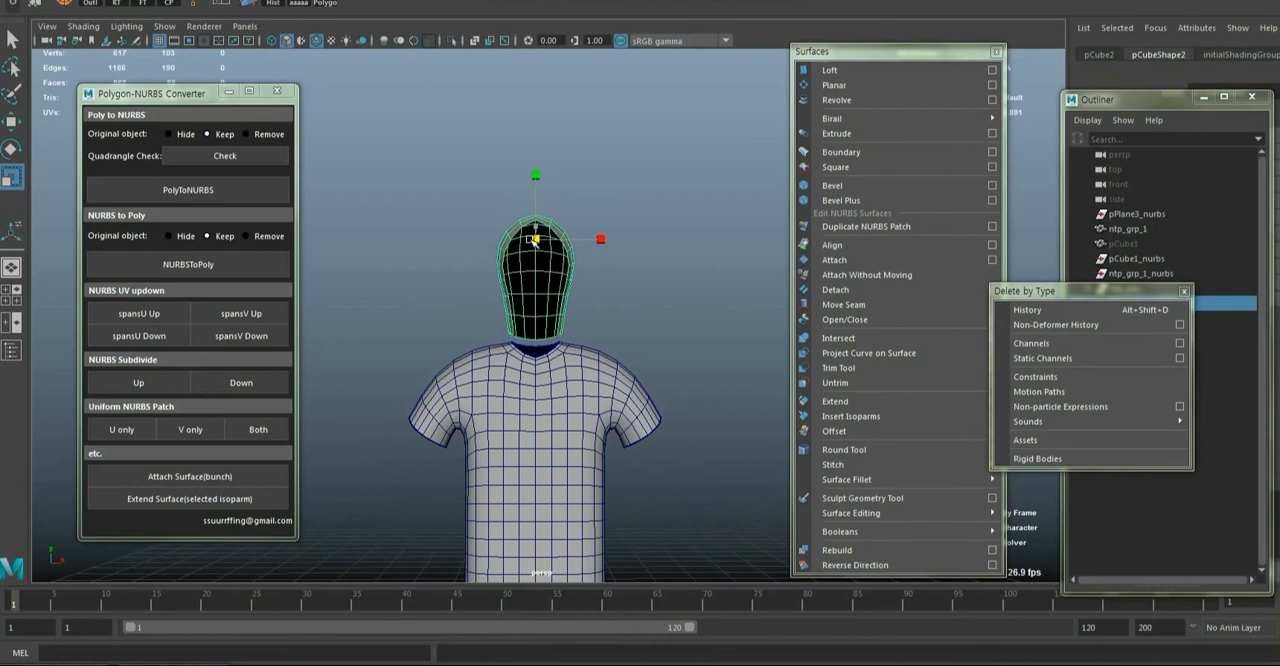
pyautogui.moveTo(533, 240); pyautogui.dragTo(529, 242)
# Add the shirt ntp_grp_1 to the hood selection and run the quadrangle check on both meshes
pyautogui.keyDown('shift'); pyautogui.click(557, 379); pyautogui.keyUp('shift')
pyautogui.keyDown('alt'); pyautogui.moveTo(690, 475); pyautogui.dragTo(608, 468); pyautogui.keyUp('alt')
pyautogui.scroll(-5, 538, 493)
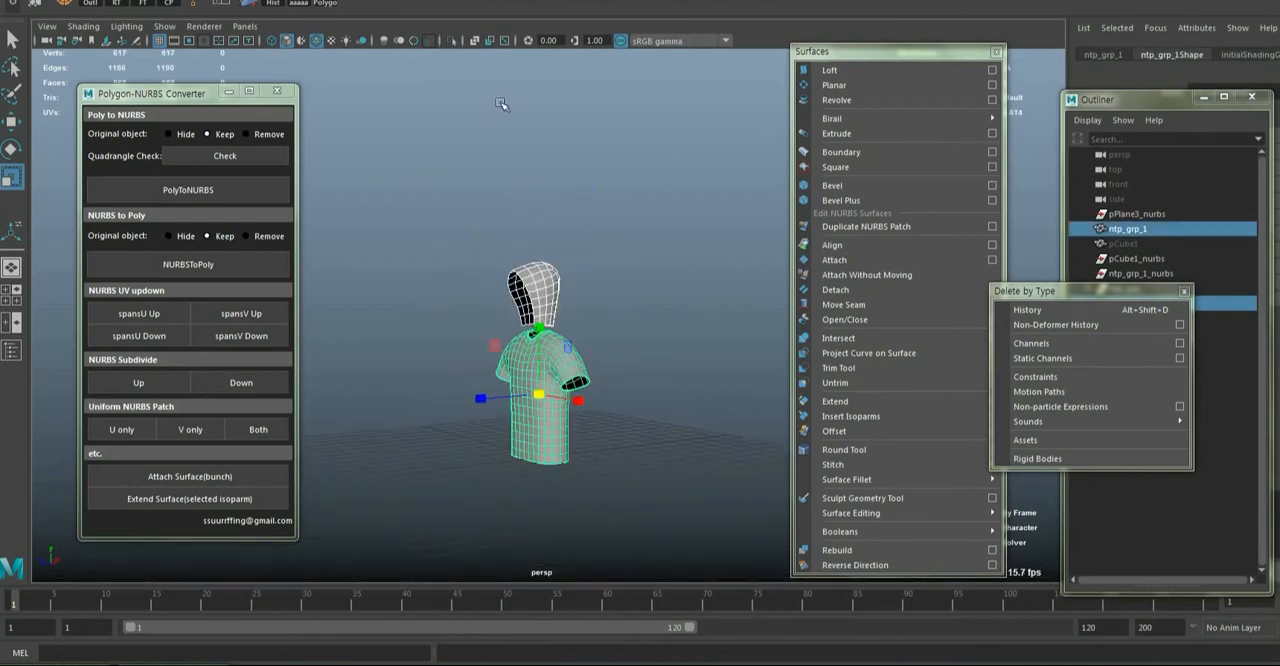
pyautogui.keyDown('alt'); pyautogui.moveTo(548, 360); pyautogui.dragTo(650, 354); pyautogui.keyUp('alt')
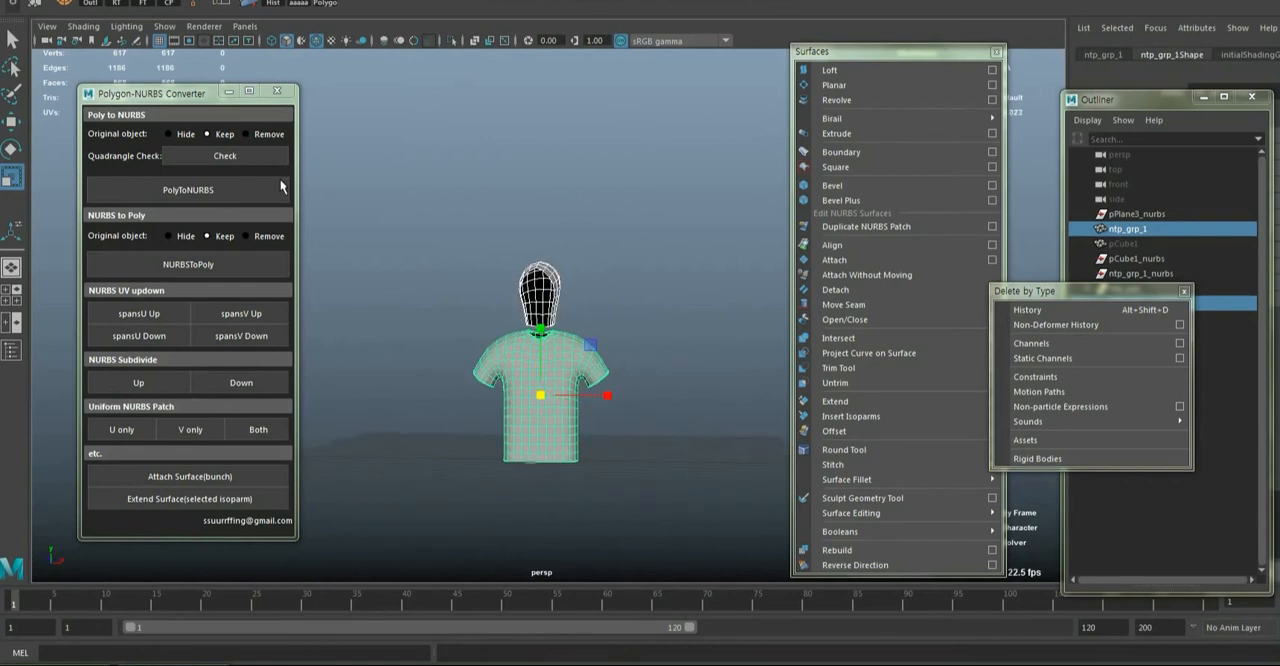
pyautogui.click(232, 155)
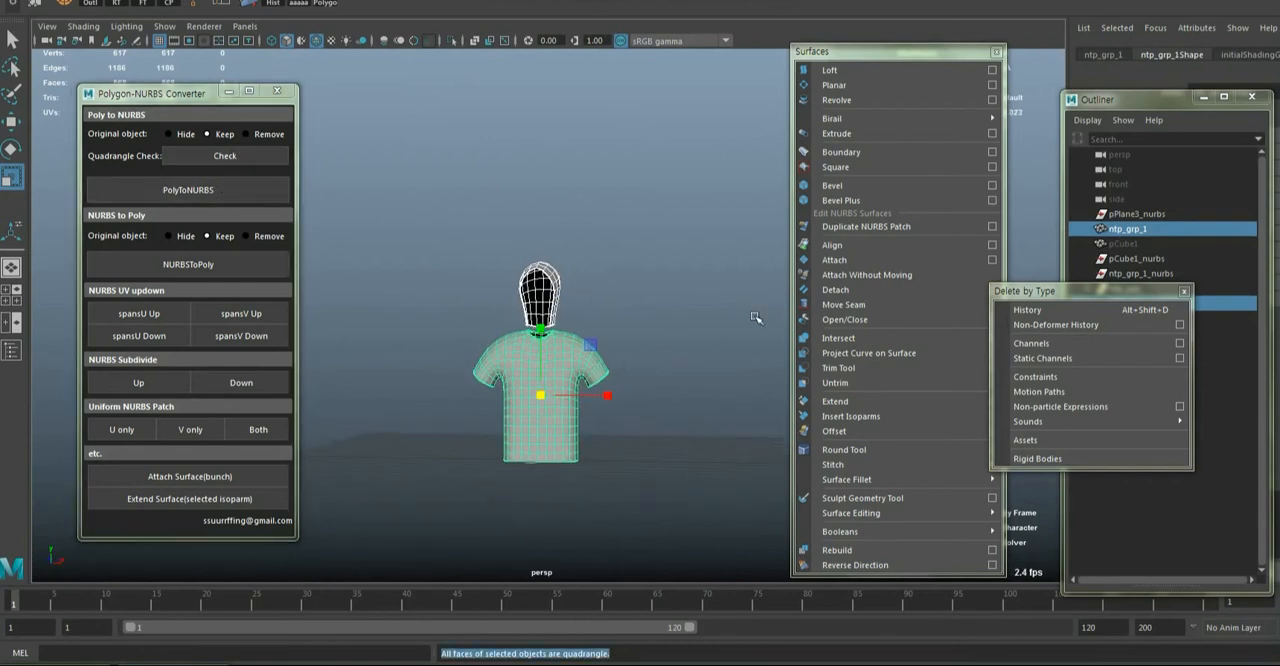
# Convert the selected hood and shirt to NURBS, keeping the originals, and move the NURBS versions beside them
pyautogui.keyDown('alt'); pyautogui.moveTo(736, 330); pyautogui.dragTo(682, 355); pyautogui.keyUp('alt')
pyautogui.click(151, 185)
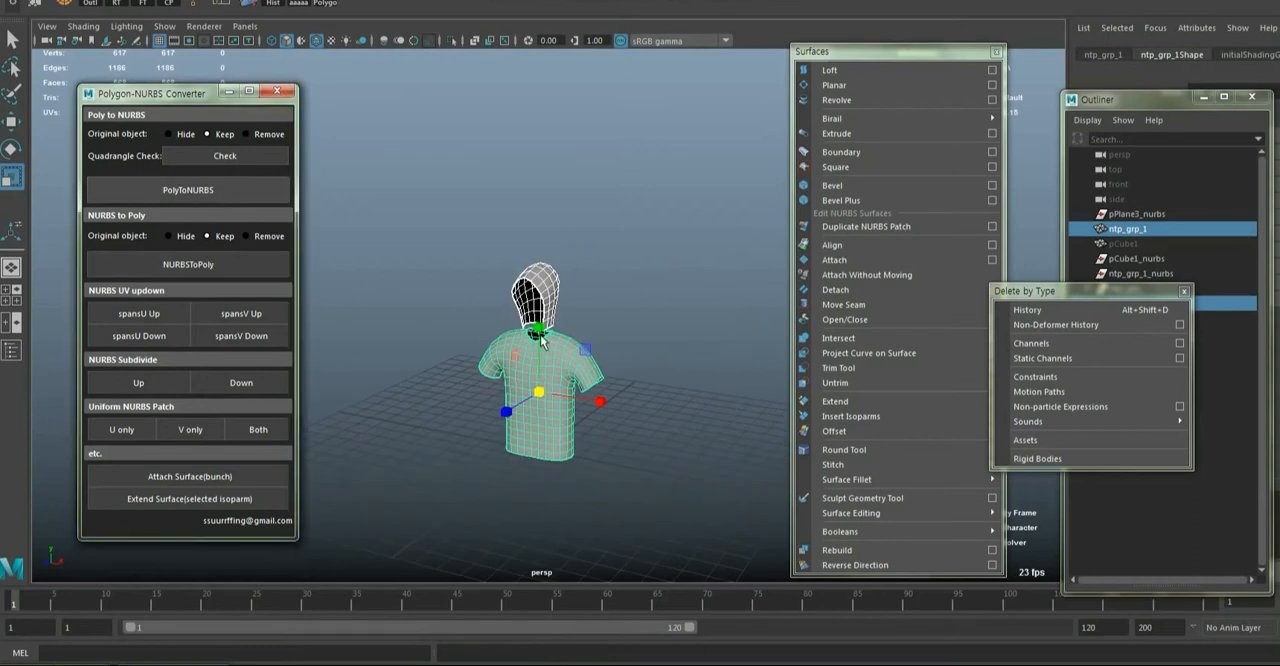
pyautogui.keyDown('alt'); pyautogui.moveTo(610, 470); pyautogui.dragTo(620, 440); pyautogui.keyUp('alt')
pyautogui.moveTo(594, 390); pyautogui.dragTo(752, 410)
pyautogui.moveTo(1049, 296); pyautogui.dragTo(349, 435)
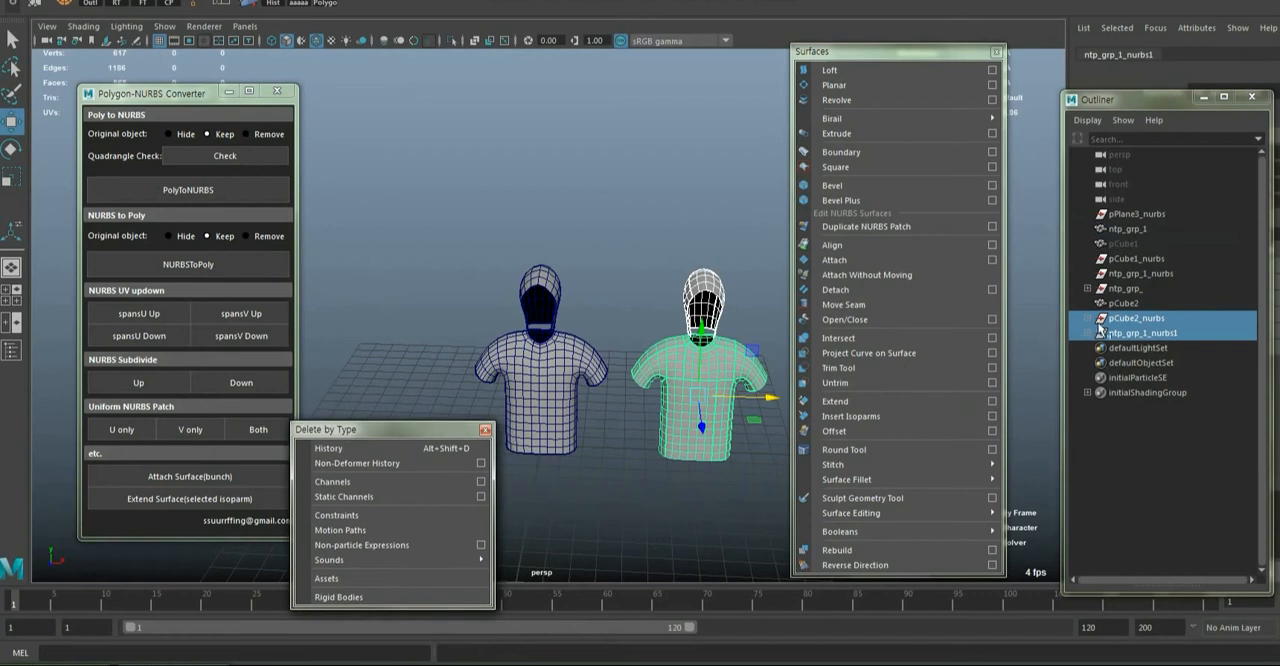
# Expand the pCube2_nurbs and ntp_grp_1_nurbs1 groups and select all the shirt's NURBS surfaces to inspect the patches
pyautogui.click(1088, 318)
pyautogui.click(1088, 393)
pyautogui.keyDown('alt'); pyautogui.moveTo(735, 418); pyautogui.dragTo(595, 410); pyautogui.keyUp('alt')
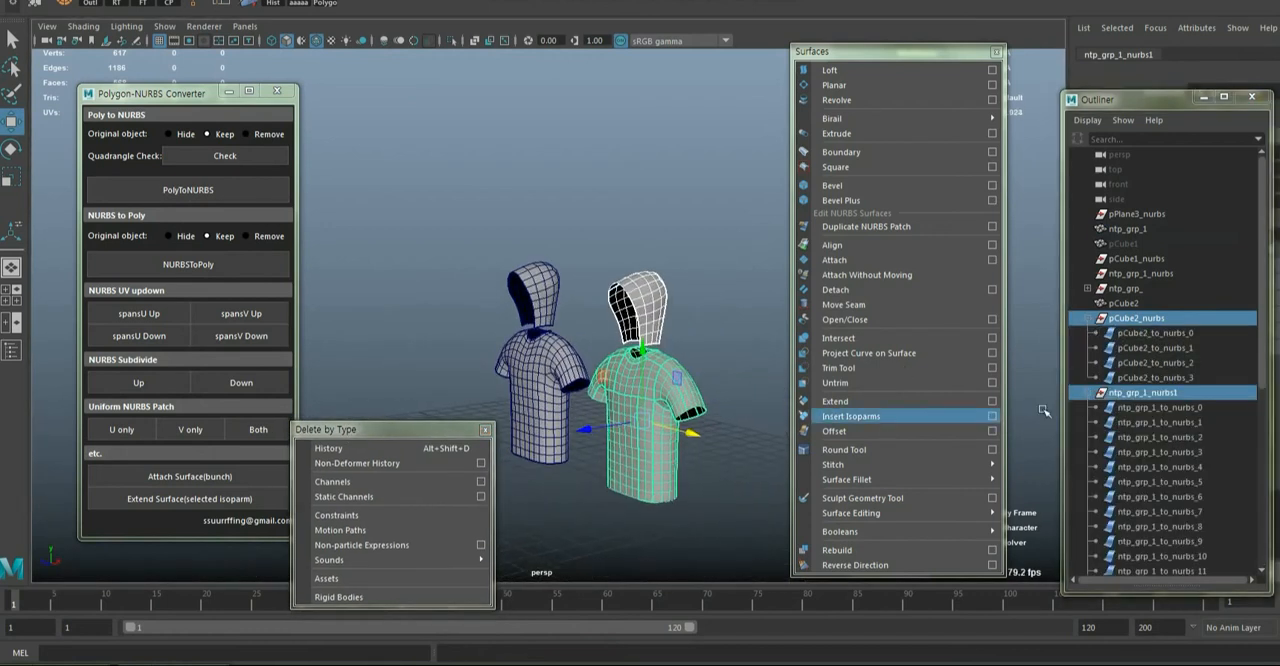
pyautogui.scroll(-7, 1128, 401)
pyautogui.click(1166, 496)
pyautogui.scroll(3, 1168, 450)
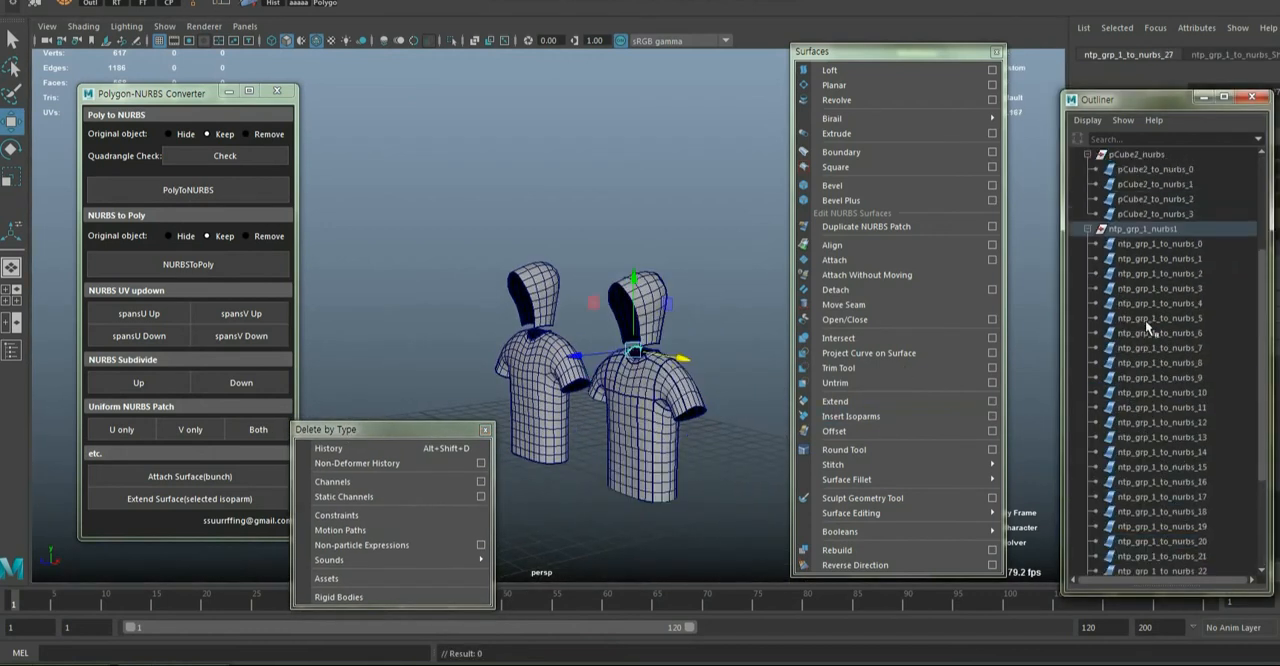
pyautogui.keyDown('shift'); pyautogui.click(1136, 245); pyautogui.keyUp('shift')
pyautogui.scroll(10, 575, 412)
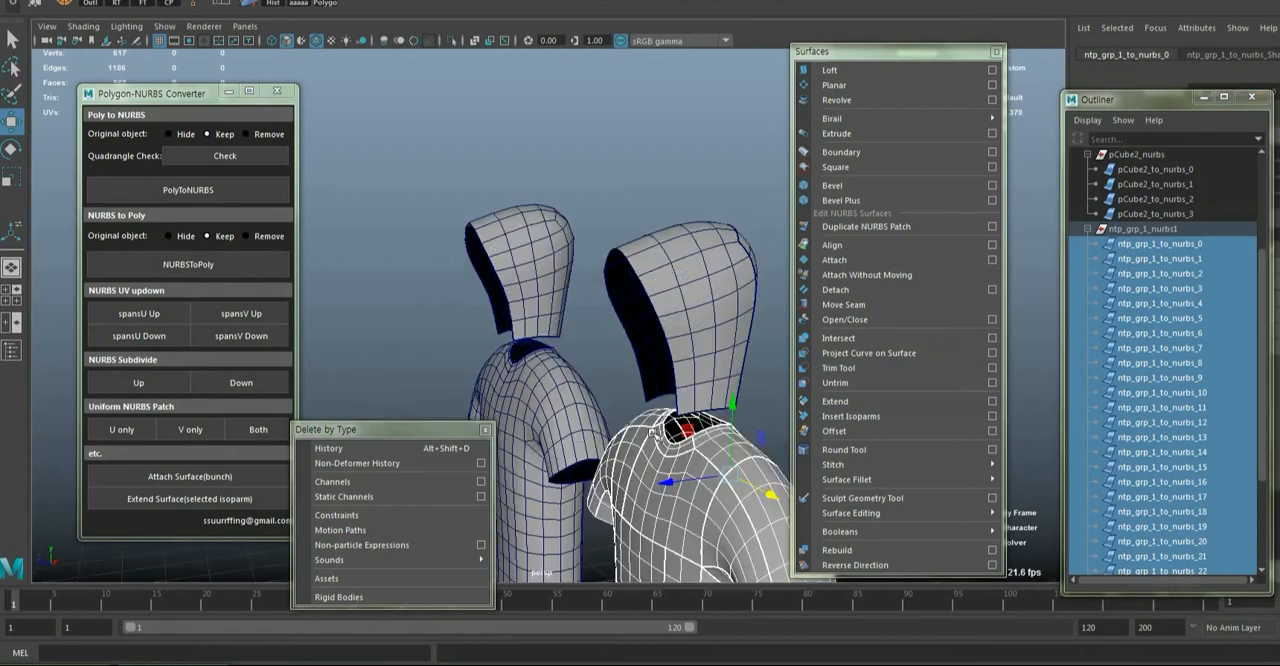
pyautogui.keyDown('alt'); pyautogui.moveTo(648, 388); pyautogui.dragTo(454, 391); pyautogui.keyUp('alt')
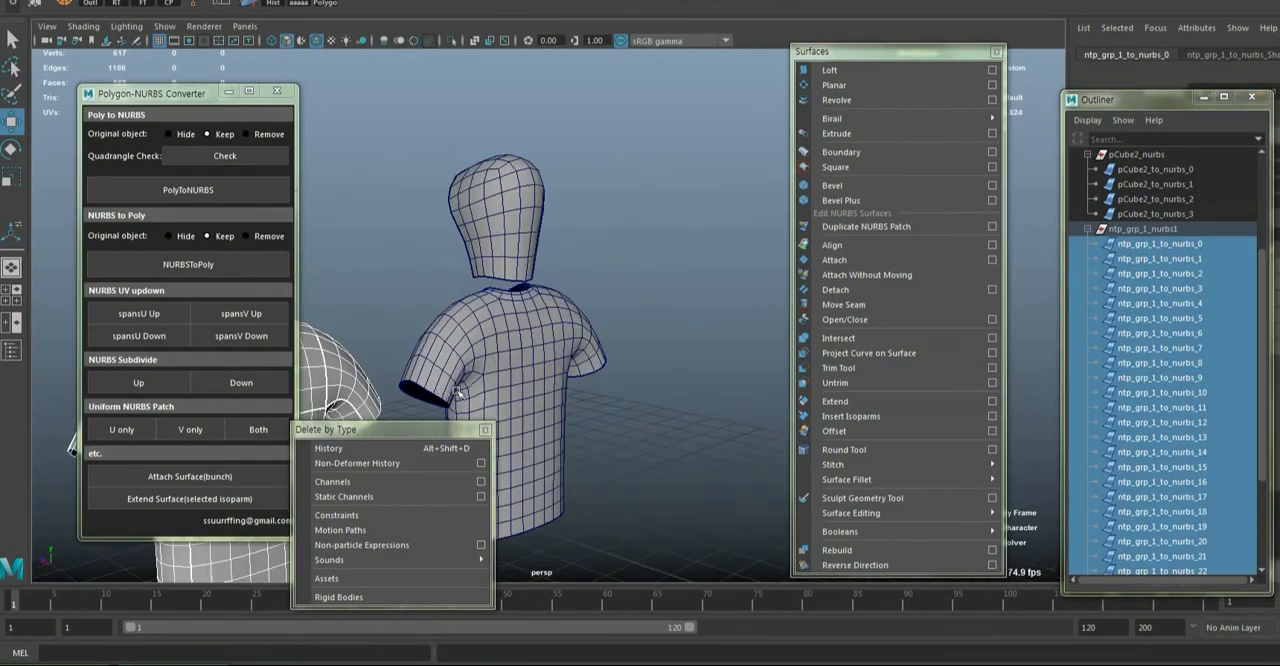
# Attach the hood's back surface pCube2_to_nurbs_1 to the shirt's back collar surface ntp_grp_1_to_nurbs_24 with Attach Surface(bunch)
pyautogui.keyDown('alt'); pyautogui.moveTo(440, 391); pyautogui.dragTo(722, 312, button='middle'); pyautogui.keyUp('alt')
pyautogui.click(527, 276)
pyautogui.press('f')
pyautogui.scroll(-4, 636, 400)
pyautogui.keyDown('alt'); pyautogui.moveTo(722, 312); pyautogui.dragTo(449, 544); pyautogui.keyUp('alt')
pyautogui.scroll(2, 604, 386)
pyautogui.keyDown('shift'); pyautogui.click(644, 393); pyautogui.keyUp('shift')
pyautogui.scroll(-2, 644, 393)
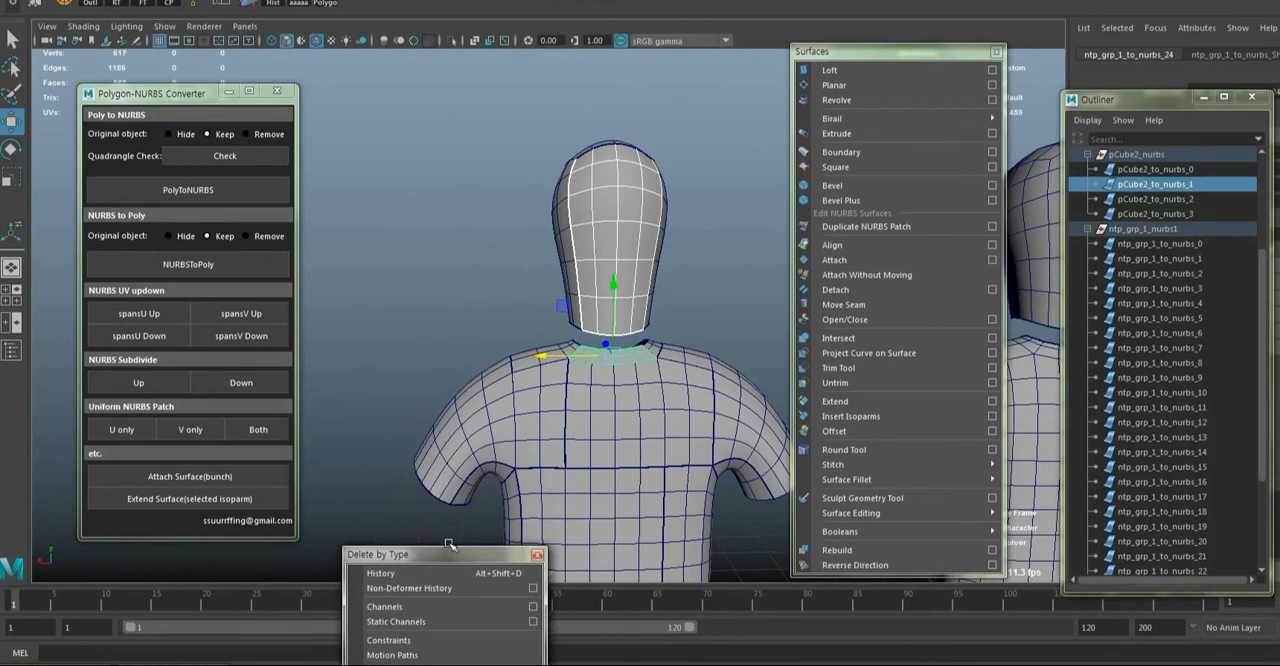
pyautogui.keyDown('alt'); pyautogui.moveTo(550, 438); pyautogui.dragTo(482, 437, button='middle'); pyautogui.keyUp('alt')
pyautogui.scroll(3, 482, 437)
pyautogui.keyDown('alt'); pyautogui.moveTo(482, 437); pyautogui.dragTo(536, 443); pyautogui.keyUp('alt')
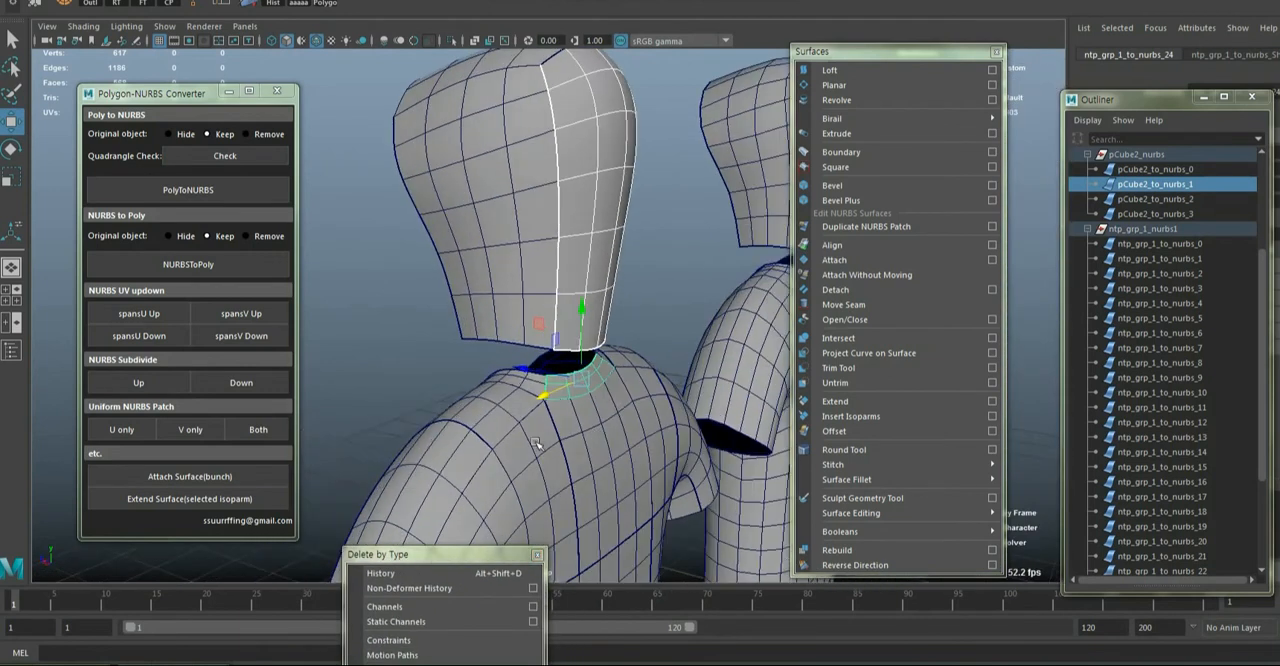
pyautogui.click(176, 480)
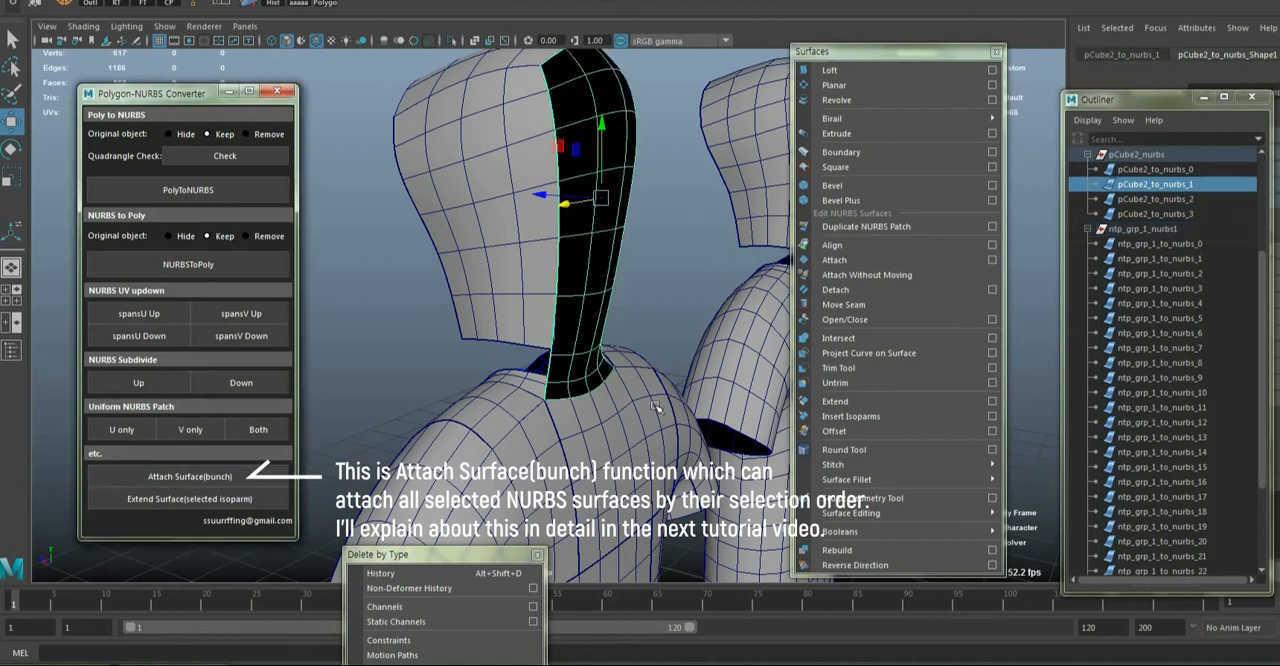
# Attach the hood side surfaces pCube2_to_nurbs_2 and pCube2_to_nurbs_3 to their adjoining collar surfaces, one pair at a time
pyautogui.moveTo(548, 396)
pyautogui.keyDown('alt'); pyautogui.mouseDown()
pyautogui.moveTo(460, 404)
pyautogui.moveTo(555, 403)
pyautogui.mouseUp(); pyautogui.keyUp('alt')
pyautogui.click(532, 393)
pyautogui.keyDown('shift'); pyautogui.click(532, 330); pyautogui.keyUp('shift')
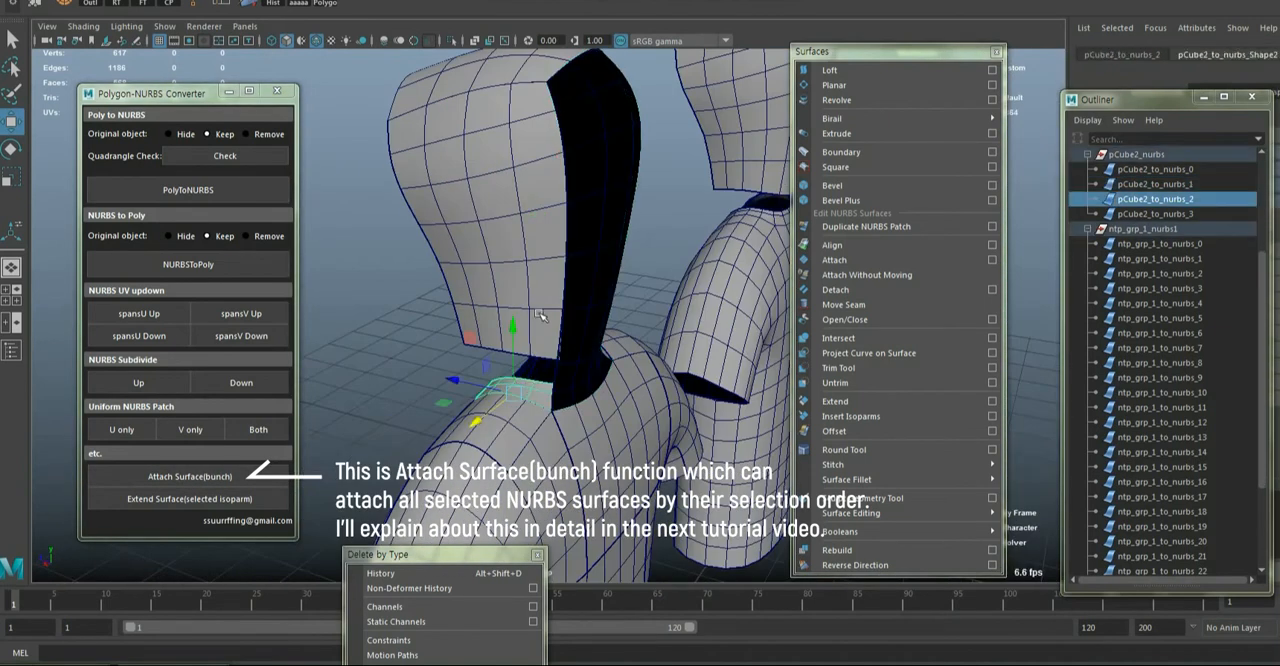
pyautogui.click(192, 481)
pyautogui.keyDown('alt'); pyautogui.moveTo(676, 391); pyautogui.dragTo(601, 308); pyautogui.keyUp('alt')
pyautogui.click(601, 308)
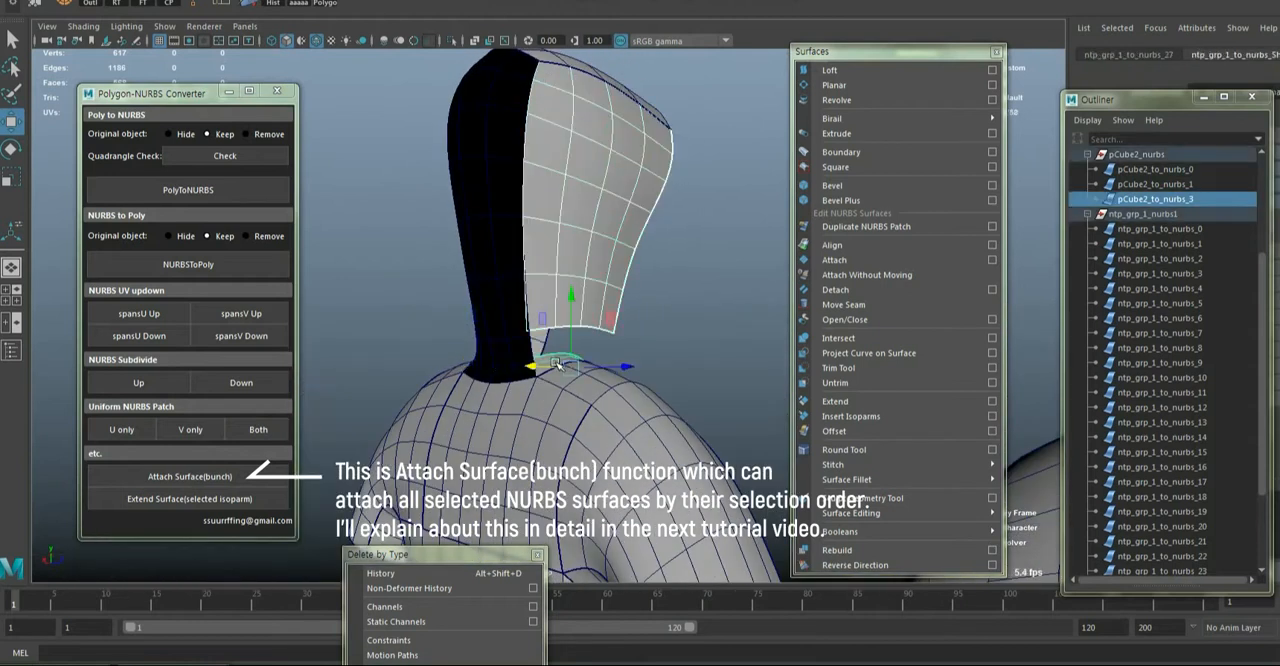
pyautogui.click(118, 472)
# Reverse the three attached hood-and-collar surfaces so their shaded side faces outward, and clear the selection
pyautogui.keyDown('alt'); pyautogui.moveTo(429, 391); pyautogui.dragTo(632, 360); pyautogui.keyUp('alt')
pyautogui.keyDown('shift'); pyautogui.click(526, 320); pyautogui.keyUp('shift')
pyautogui.keyDown('shift'); pyautogui.click(512, 338); pyautogui.keyUp('shift')
pyautogui.keyDown('alt'); pyautogui.moveTo(632, 360); pyautogui.dragTo(468, 296, button='right'); pyautogui.keyUp('alt')
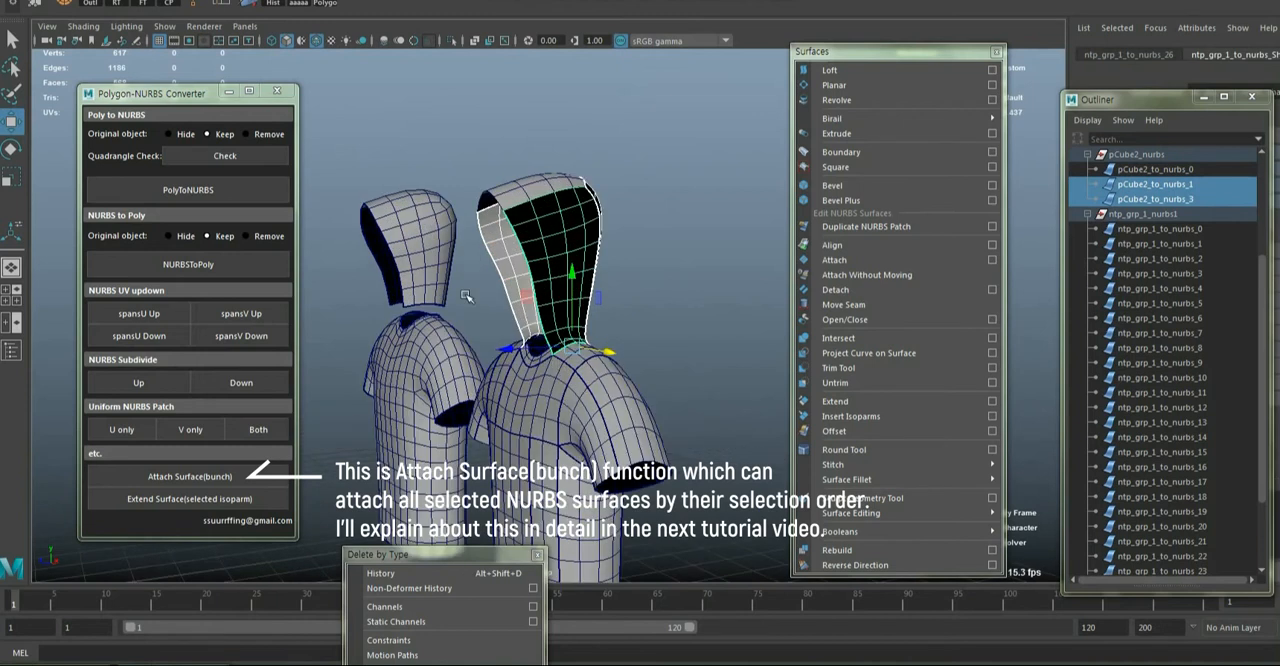
pyautogui.click(242, 3)
pyautogui.click(495, 89)
# Examine the attached NURBS hood and shirt from several angles
pyautogui.keyDown('alt'); pyautogui.moveTo(495, 89); pyautogui.dragTo(726, 271); pyautogui.keyUp('alt')
pyautogui.keyDown('alt'); pyautogui.moveTo(726, 271); pyautogui.dragTo(630, 304, button='right'); pyautogui.keyUp('alt')
pyautogui.keyDown('alt'); pyautogui.moveTo(630, 304); pyautogui.dragTo(520, 330); pyautogui.keyUp('alt')
pyautogui.keyDown('alt'); pyautogui.moveTo(520, 330); pyautogui.dragTo(560, 335, button='right'); pyautogui.keyUp('alt')
pyautogui.keyDown('alt'); pyautogui.moveTo(536, 342); pyautogui.dragTo(657, 329); pyautogui.keyUp('alt')
pyautogui.keyDown('alt'); pyautogui.moveTo(657, 329); pyautogui.dragTo(634, 351, button='right'); pyautogui.keyUp('alt')
pyautogui.keyDown('alt'); pyautogui.moveTo(634, 351); pyautogui.dragTo(358, 350); pyautogui.keyUp('alt')
# Select all the NURBS hood and shirt surfaces and convert them to polygons, keeping the originals
pyautogui.moveTo(392, 180); pyautogui.dragTo(495, 304)
pyautogui.moveTo(646, 536); pyautogui.dragTo(648, 538)
pyautogui.keyDown('alt'); pyautogui.moveTo(470, 465); pyautogui.dragTo(814, 468); pyautogui.keyUp('alt')
pyautogui.keyDown('alt'); pyautogui.moveTo(814, 468); pyautogui.dragTo(645, 406, button='right'); pyautogui.keyUp('alt')
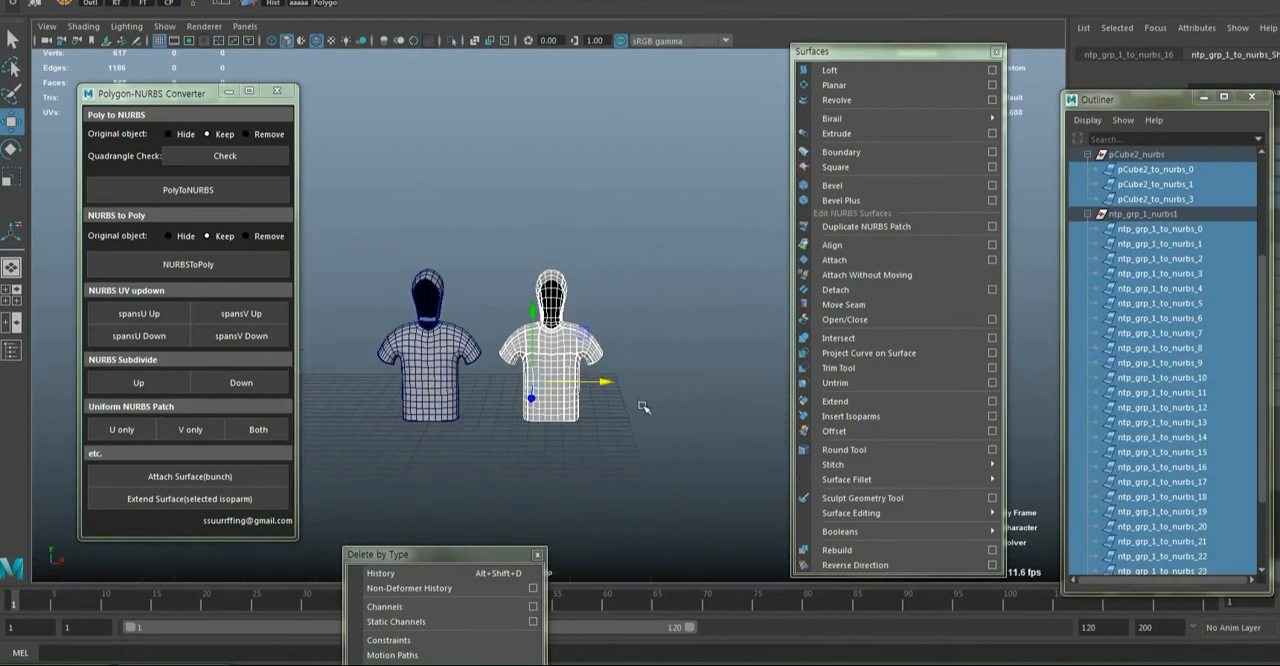
pyautogui.click(226, 268)
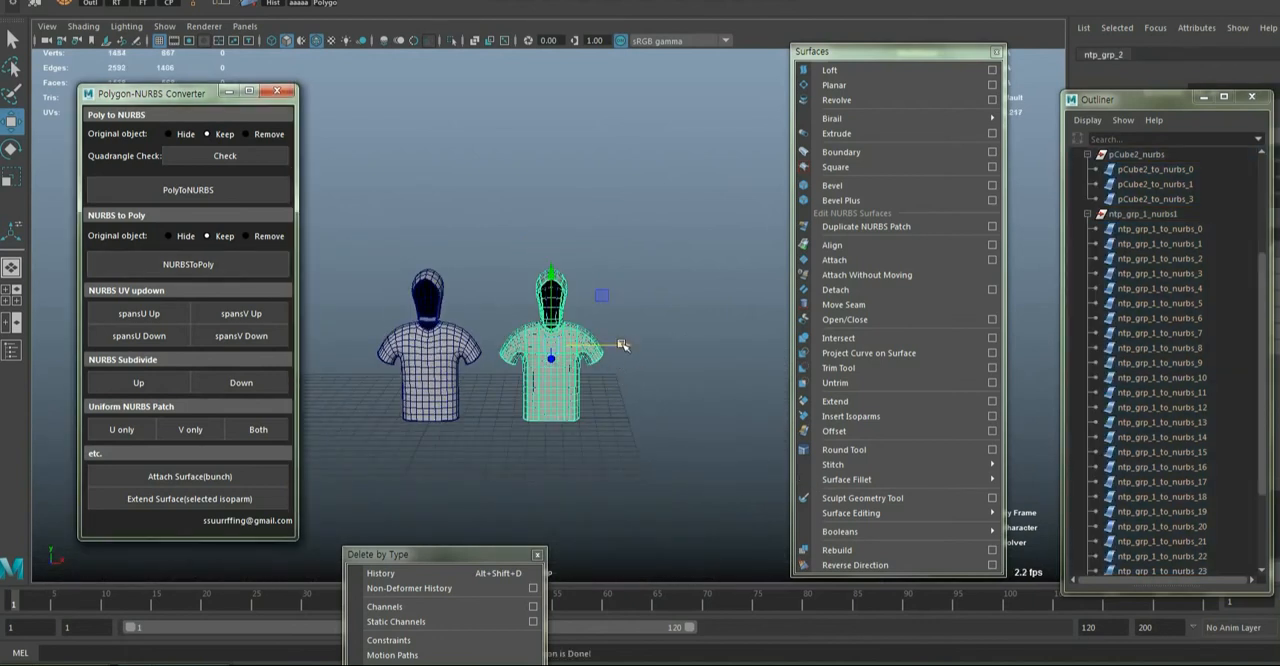
# Move the converted polygon group ntp_grp_2 away from the NURBS version and collapse the two NURBS groups
pyautogui.moveTo(622, 345); pyautogui.dragTo(330, 345)
pyautogui.press('f')
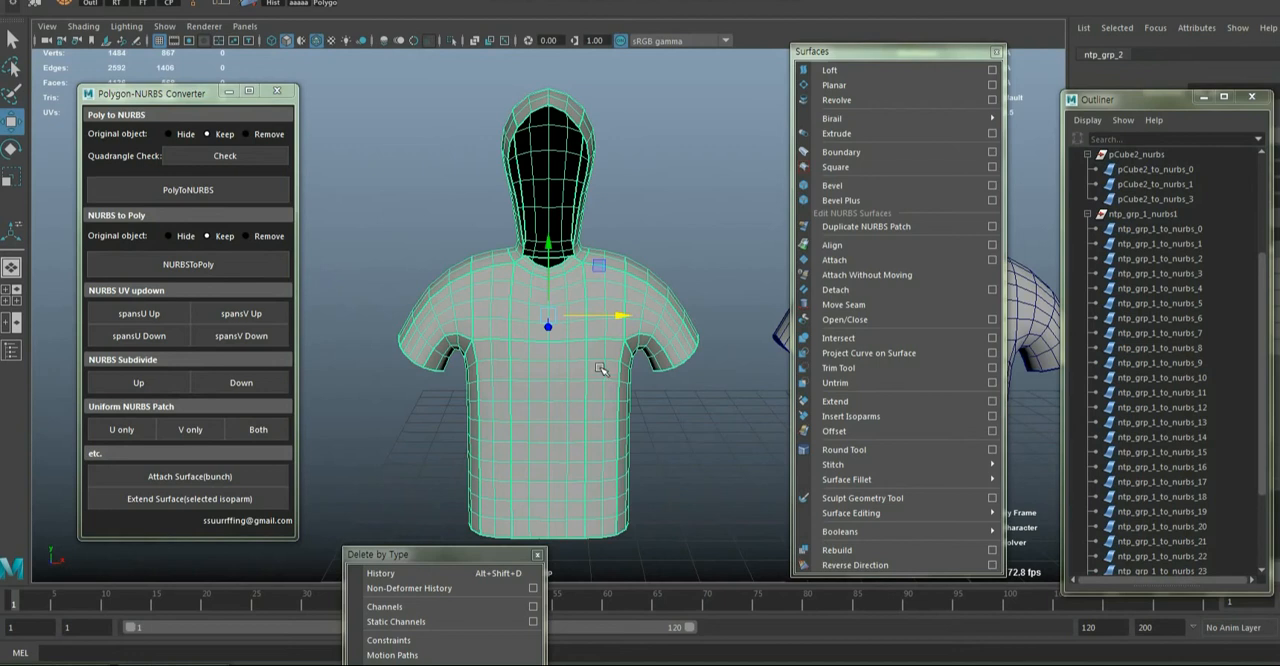
pyautogui.scroll(4, 1170, 404)
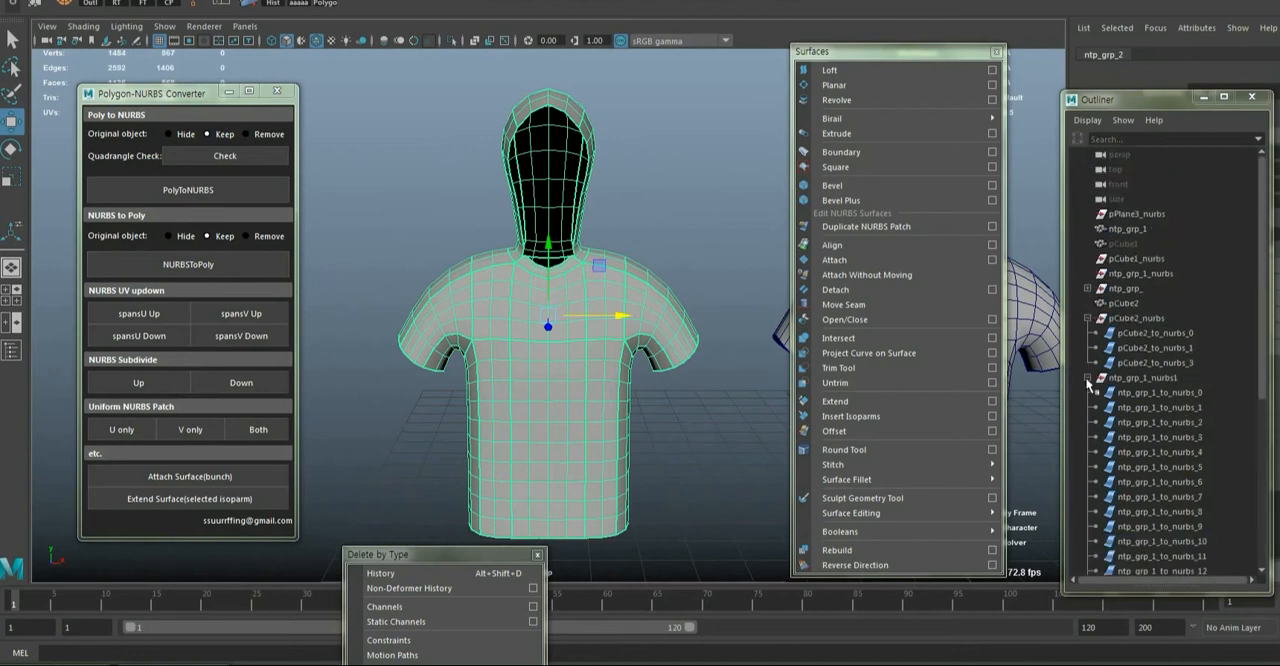
pyautogui.click(1087, 378)
pyautogui.click(1088, 318)
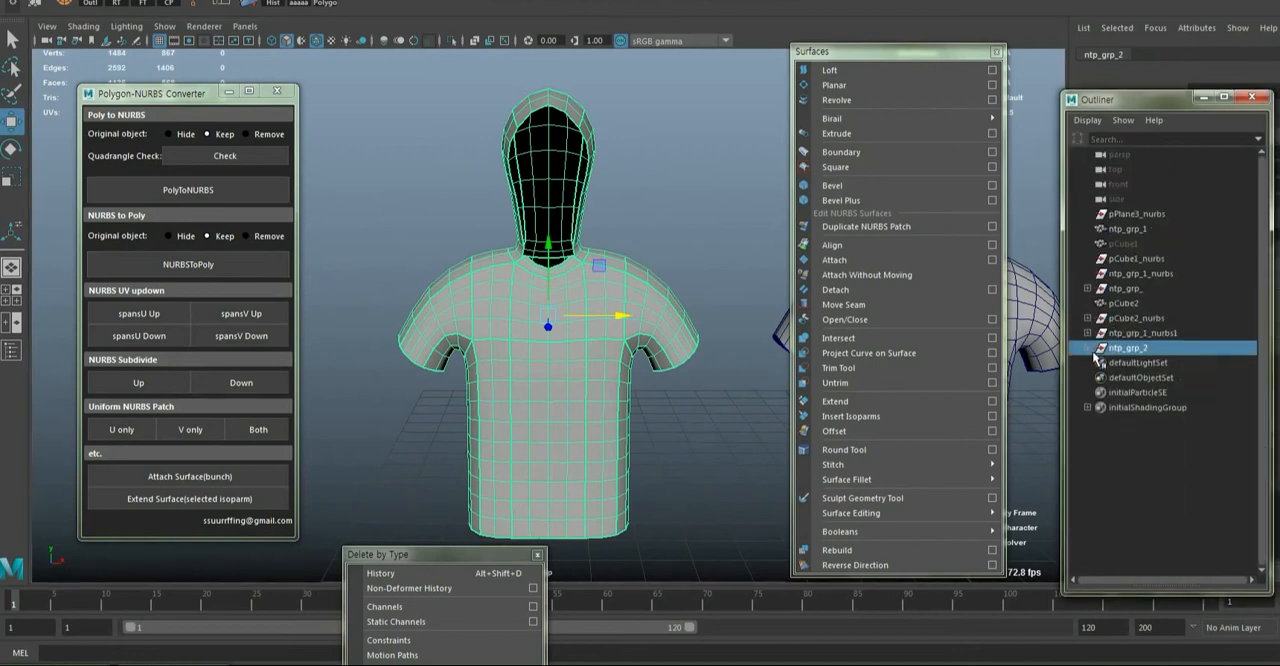
# Combine all the polygon pieces of ntp_grp_2 into one mesh and delete its history
pyautogui.click(1089, 349)
pyautogui.scroll(-5, 1170, 400)
pyautogui.moveTo(374, 84); pyautogui.dragTo(741, 508)
pyautogui.keyDown('shift'); pyautogui.moveTo(600, 365); pyautogui.dragTo(570, 586, button='right'); pyautogui.keyUp('shift')
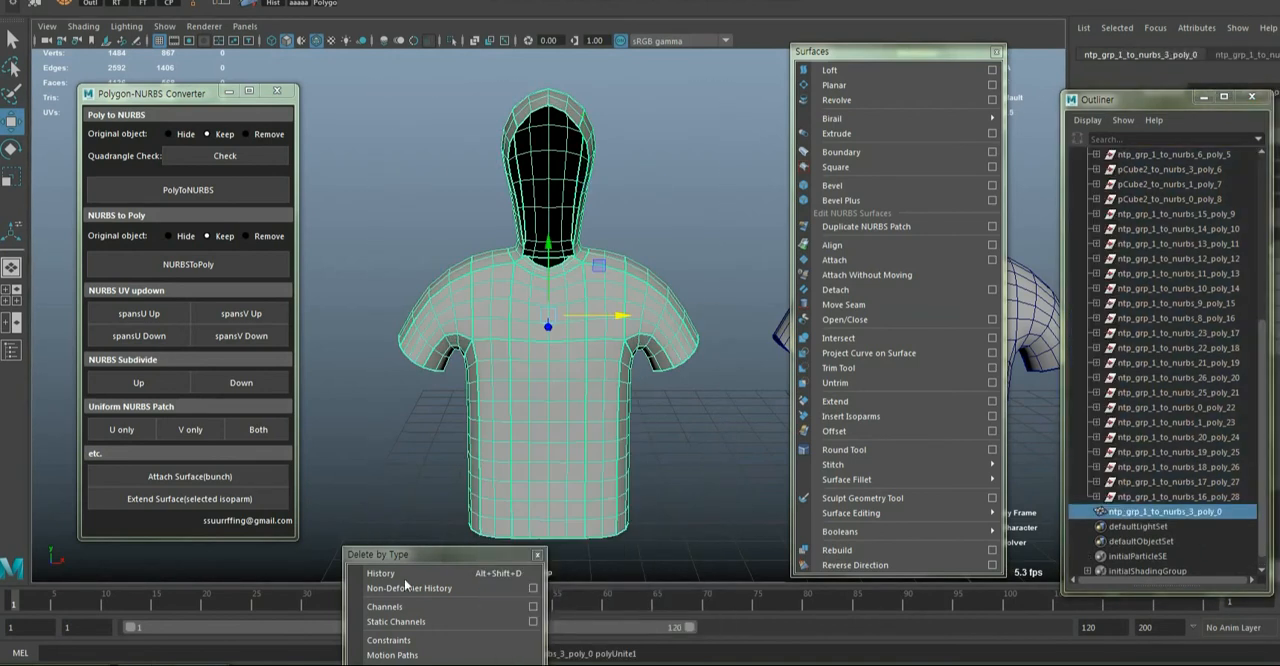
pyautogui.click(400, 575)
pyautogui.moveTo(483, 555); pyautogui.dragTo(1113, 481)
# Merge the combined hooded shirt's vertices and inspect the mesh from several sides
pyautogui.click(34, 5)
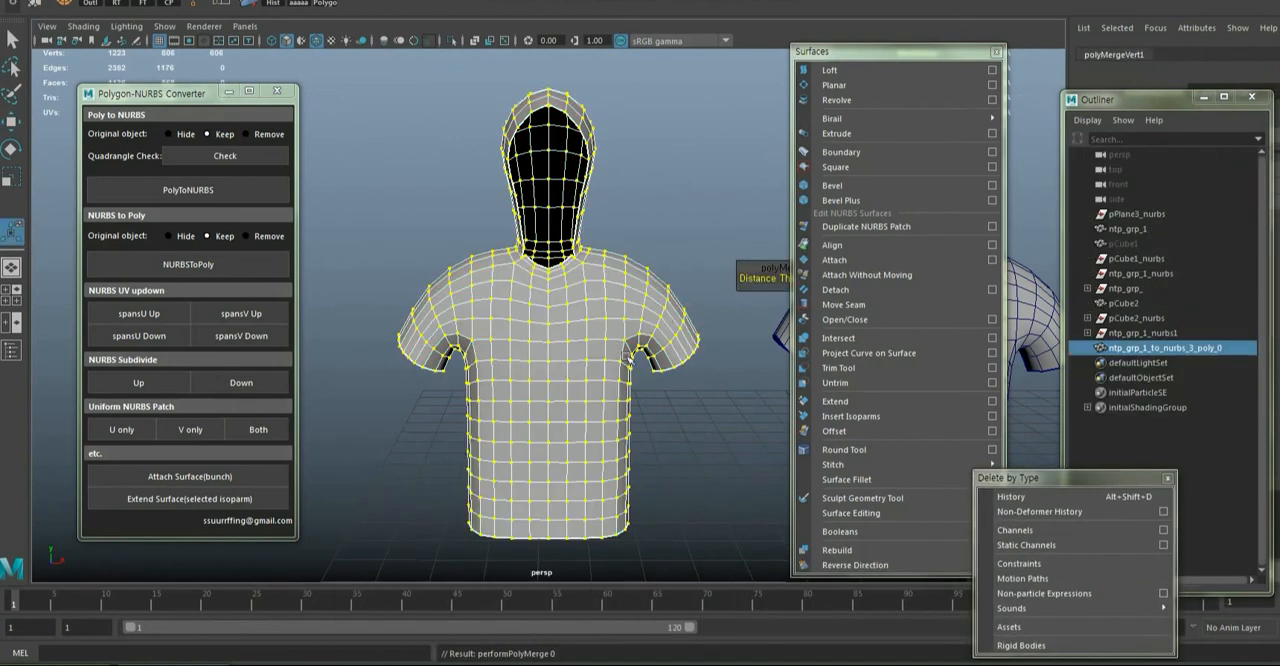
pyautogui.keyDown('alt'); pyautogui.moveTo(627, 357); pyautogui.dragTo(566, 366); pyautogui.keyUp('alt')
pyautogui.keyDown('alt'); pyautogui.moveTo(590, 368); pyautogui.dragTo(474, 362, button='middle'); pyautogui.keyUp('alt')
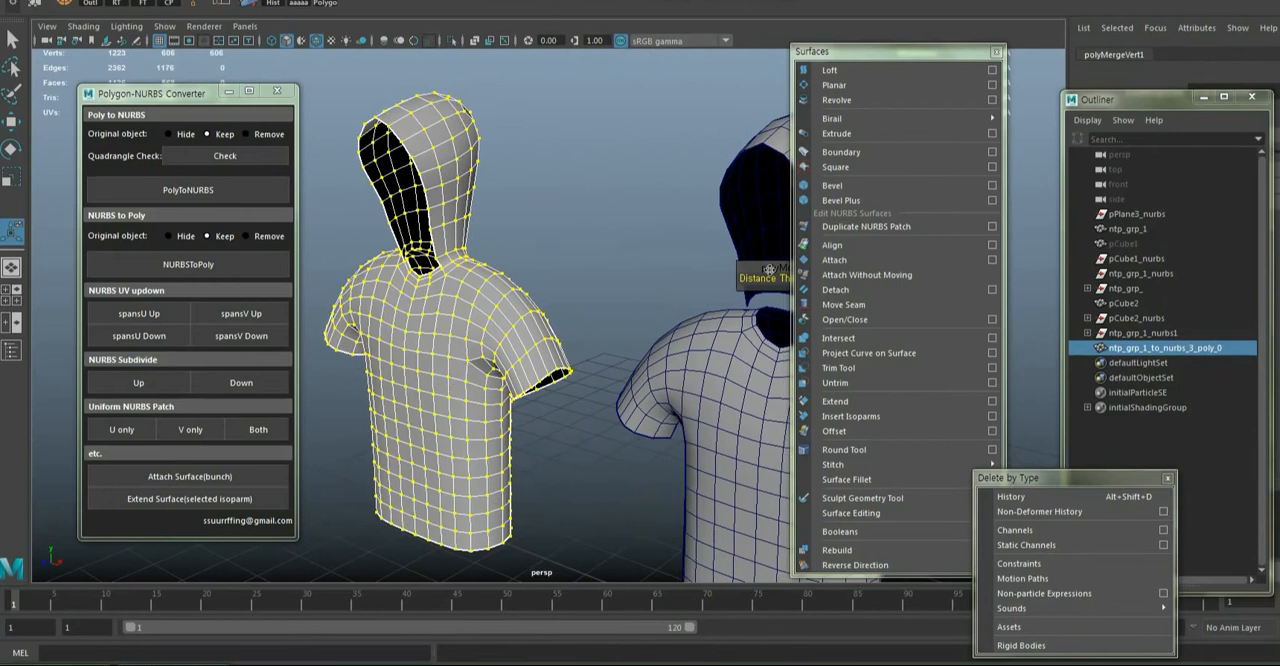
pyautogui.moveTo(769, 270); pyautogui.dragTo(656, 262)
pyautogui.keyDown('alt'); pyautogui.moveTo(405, 338); pyautogui.dragTo(498, 333); pyautogui.keyUp('alt')
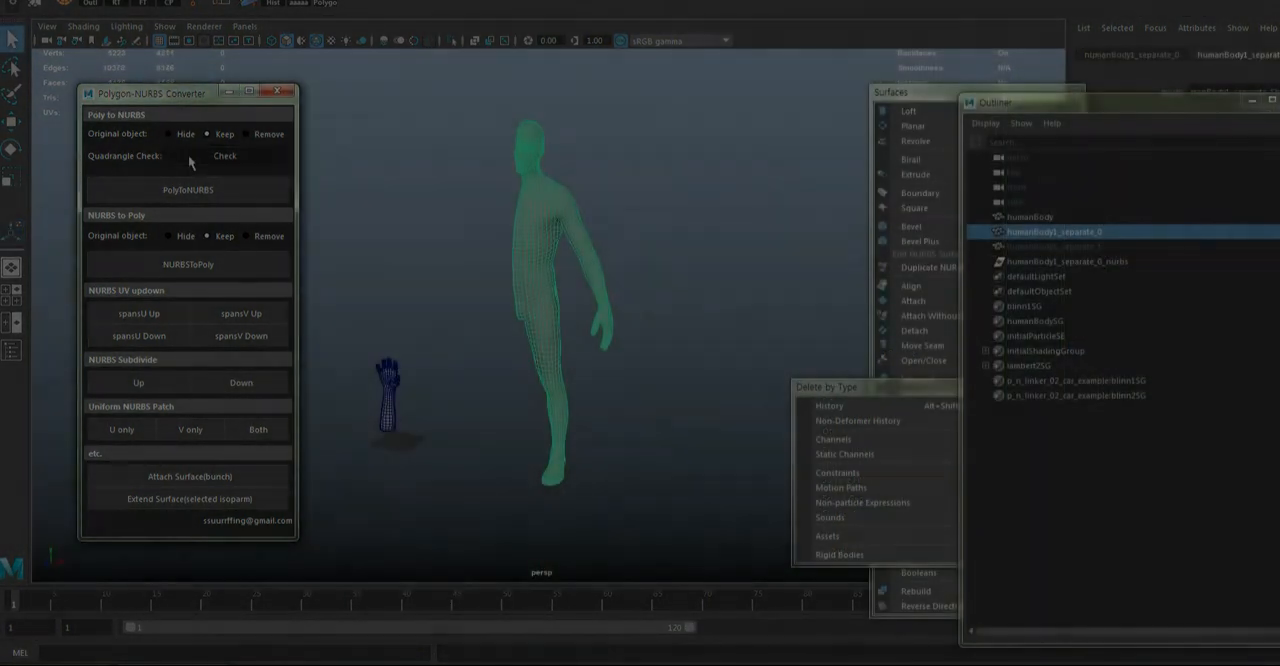
# Run the quadrangle check on the half human body humanBody1_separate_0
pyautogui.click(190, 162)
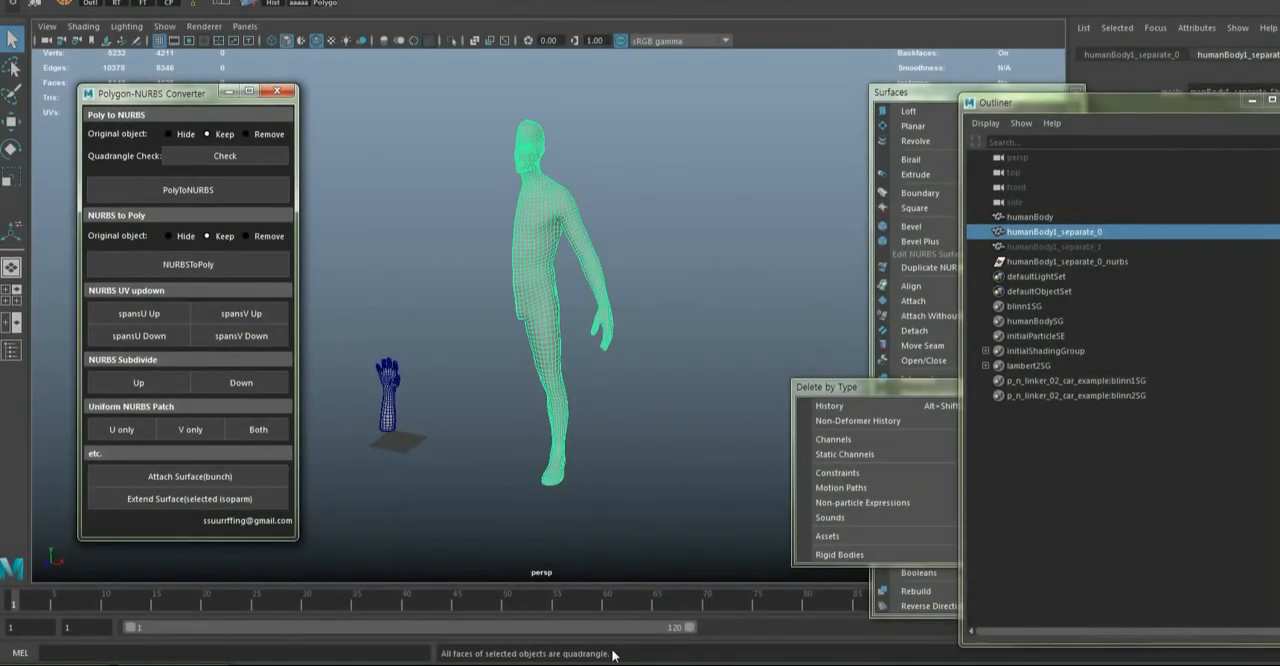
pyautogui.moveTo(609, 655); pyautogui.dragTo(526, 655)
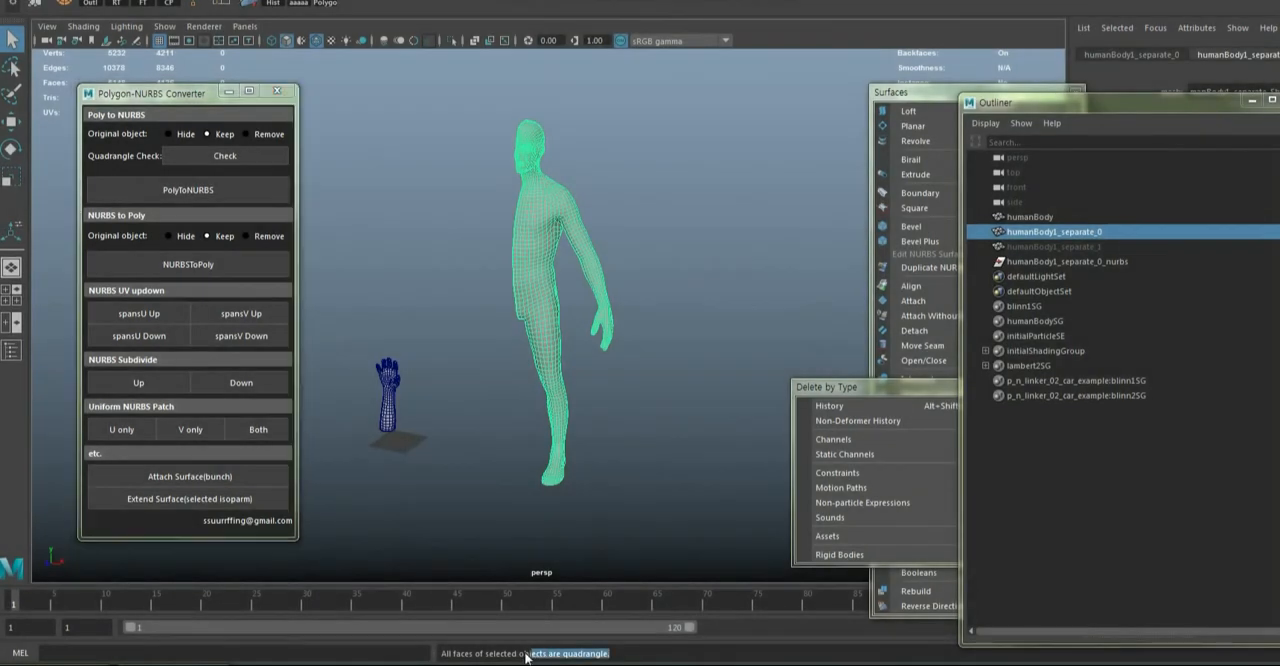
pyautogui.keyDown('alt'); pyautogui.moveTo(581, 505); pyautogui.dragTo(623, 485); pyautogui.keyUp('alt')
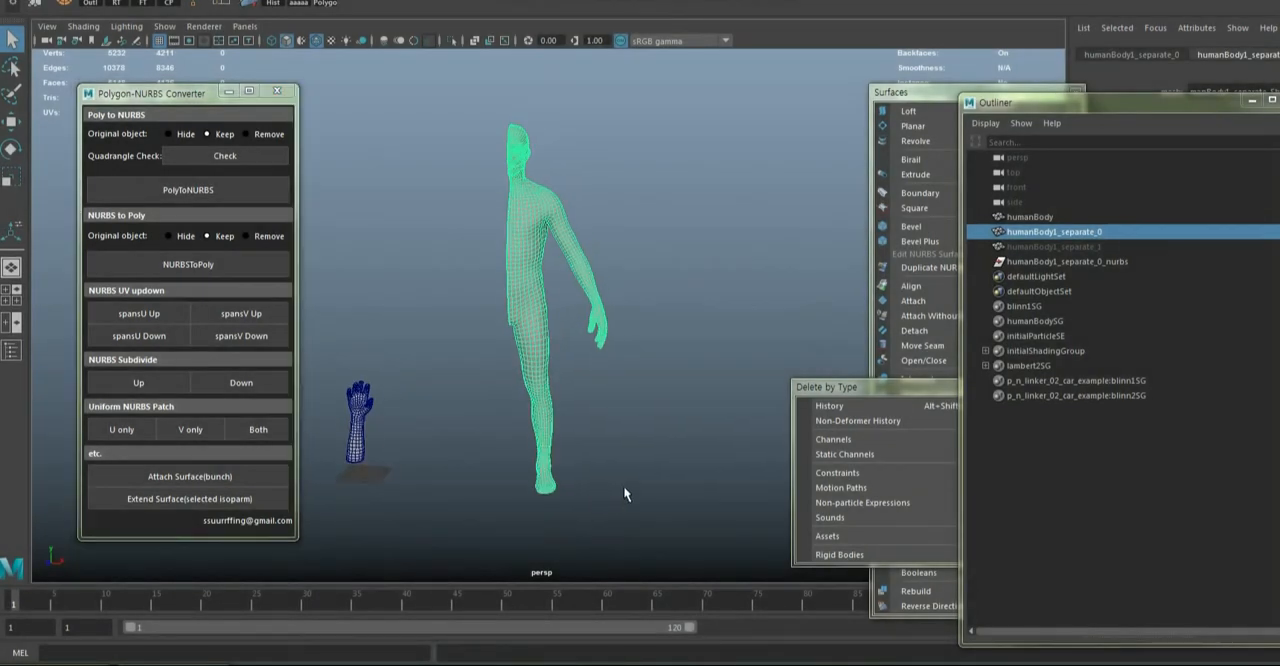
# Convert the half human body to NURBS, keeping the original, and move the NURBS version beside it
pyautogui.click(623, 485)
pyautogui.click(531, 256)
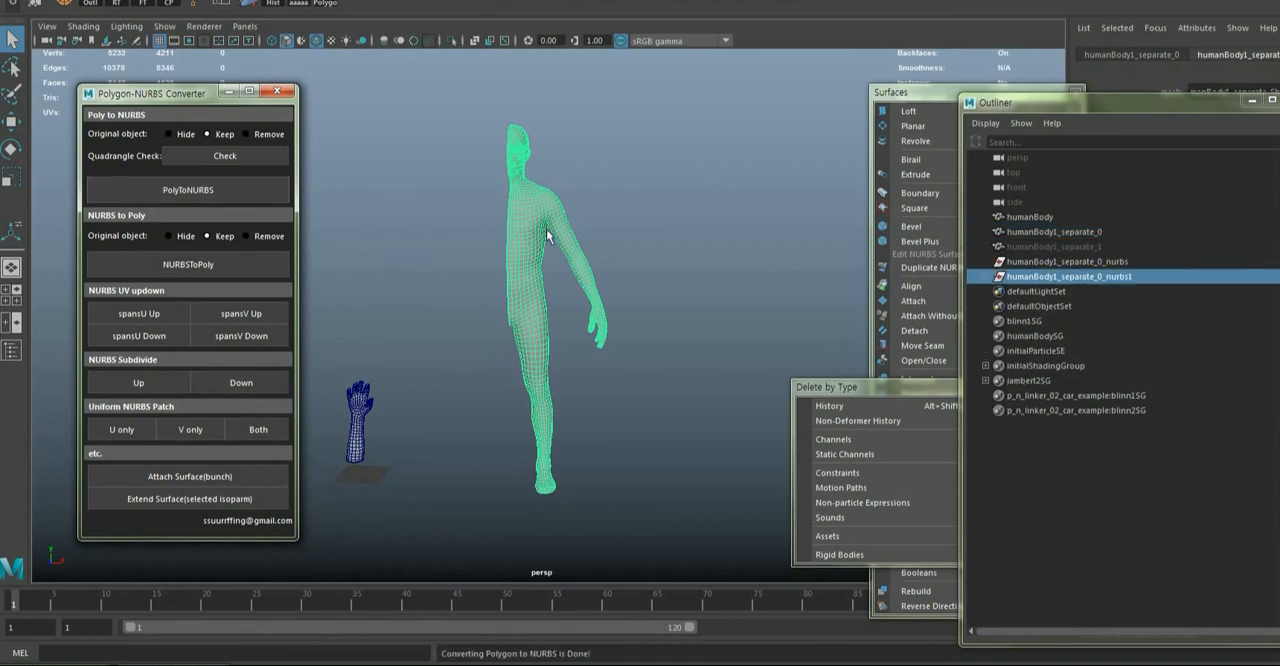
pyautogui.press('4')
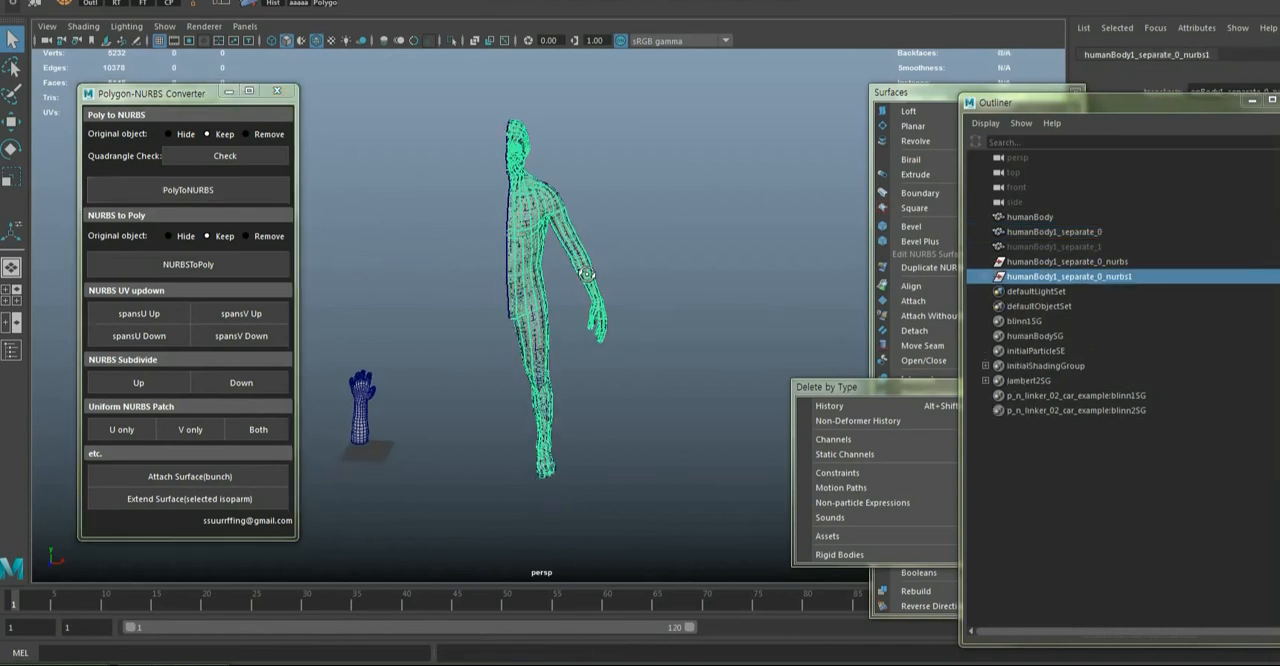
pyautogui.press('w')
pyautogui.moveTo(611, 305); pyautogui.dragTo(805, 314)
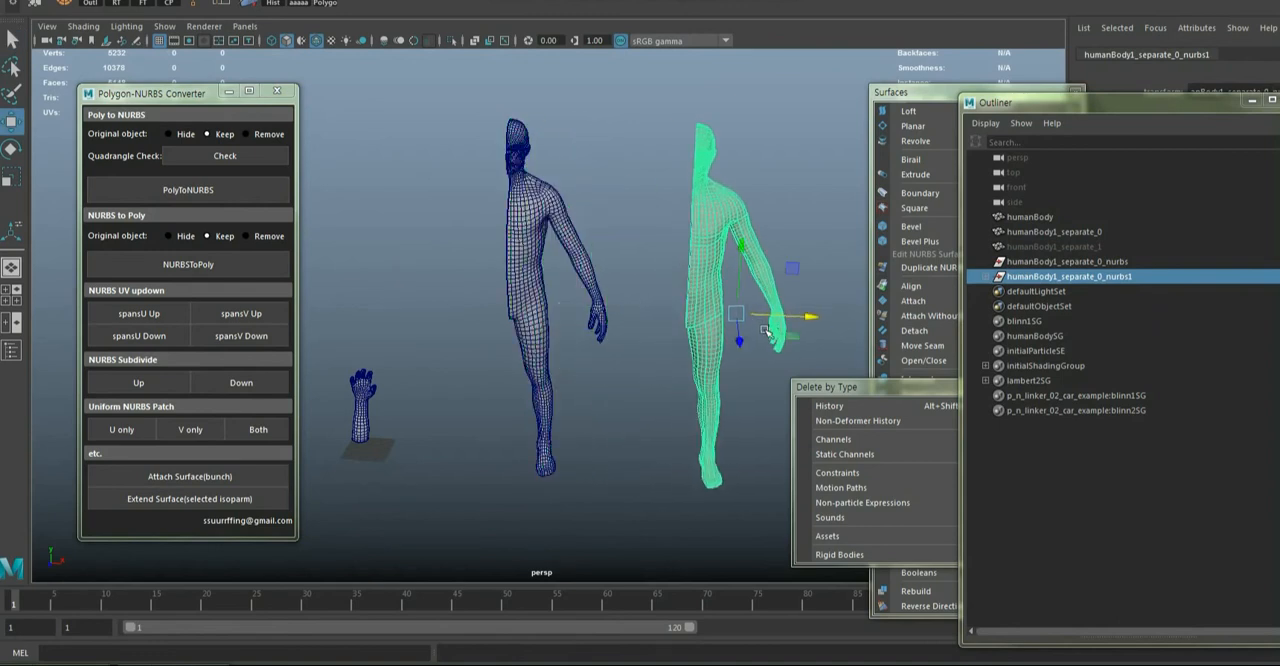
# Subdivide down all the NURBS patches in humanBody1_separate_0_nurbs1 to get fewer, larger patches
pyautogui.press('f')
pyautogui.click(988, 277)
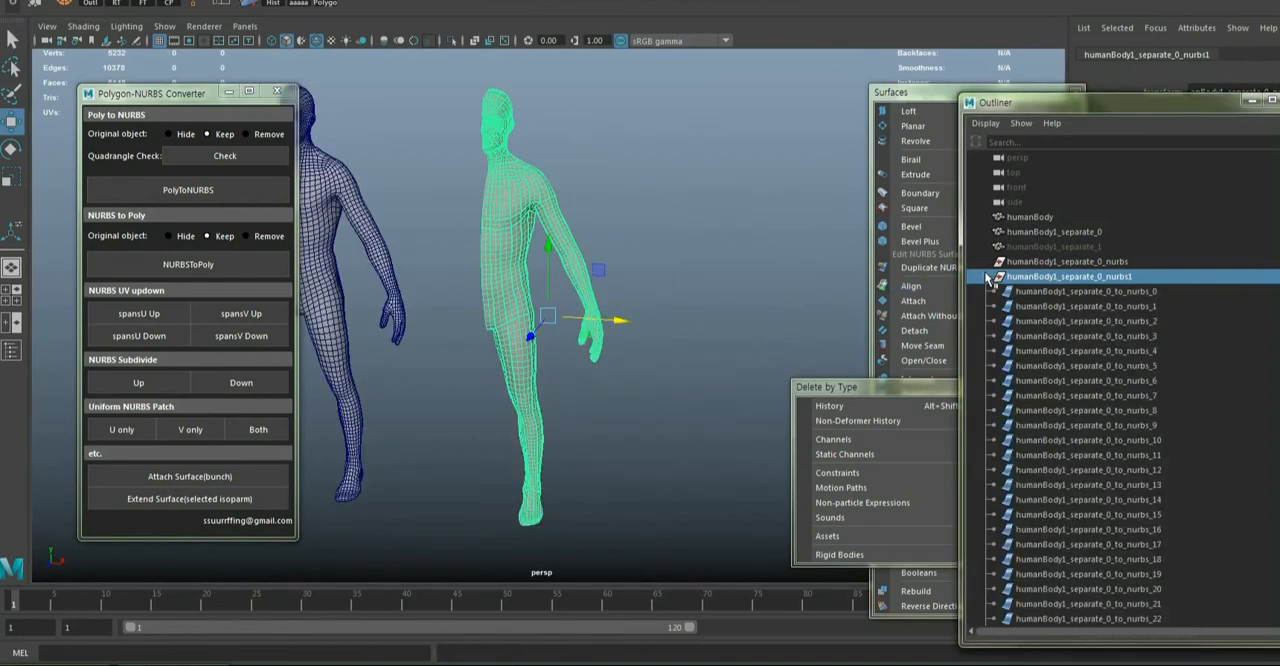
pyautogui.moveTo(480, 110); pyautogui.dragTo(700, 570)
pyautogui.scroll(-8, 1116, 443)
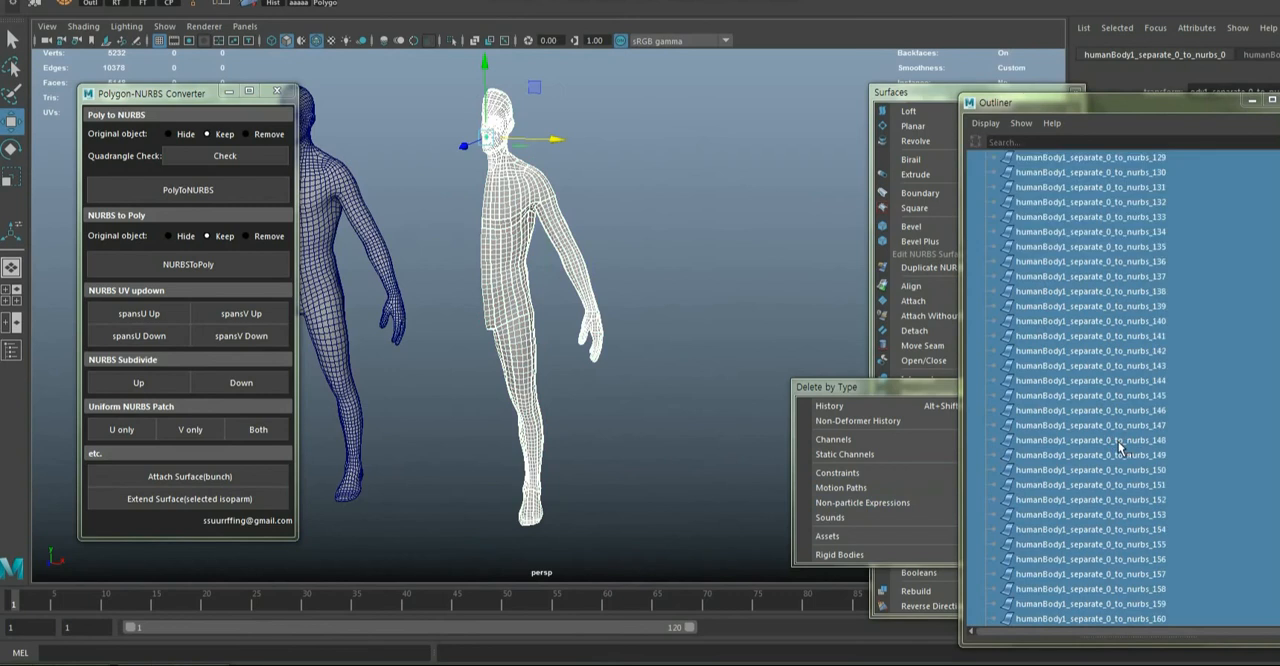
pyautogui.scroll(8, 1148, 440)
pyautogui.click(726, 292)
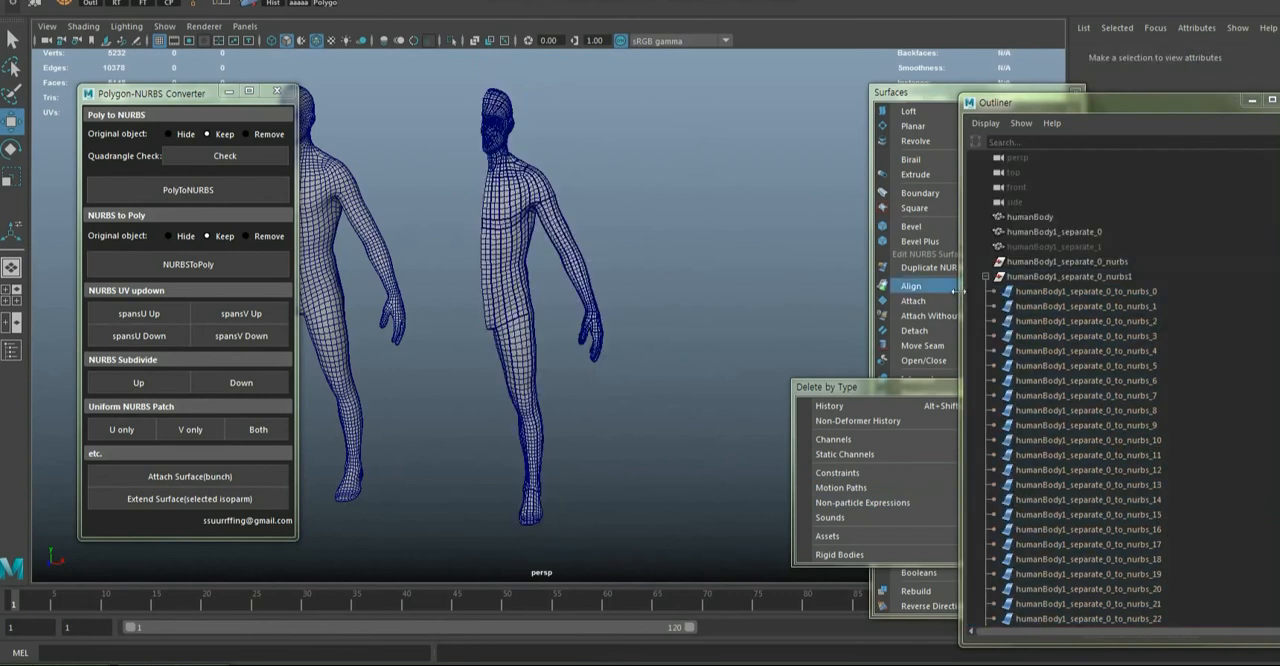
pyautogui.moveTo(437, 80); pyautogui.dragTo(686, 502)
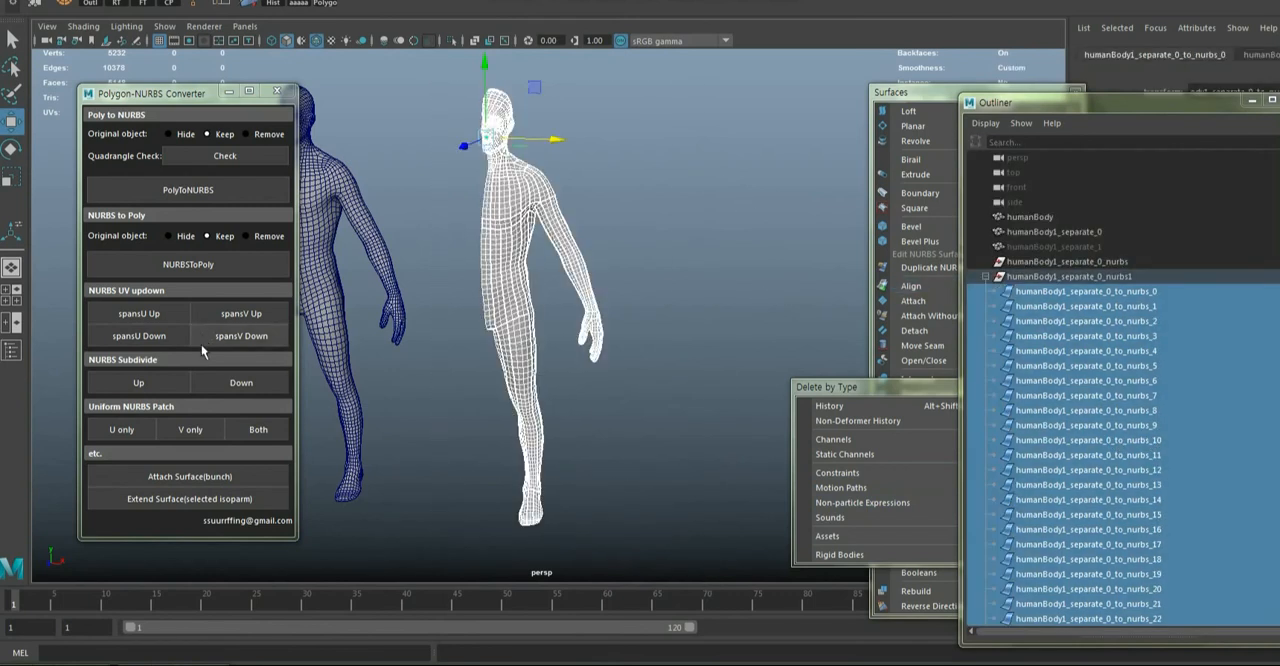
pyautogui.click(227, 378)
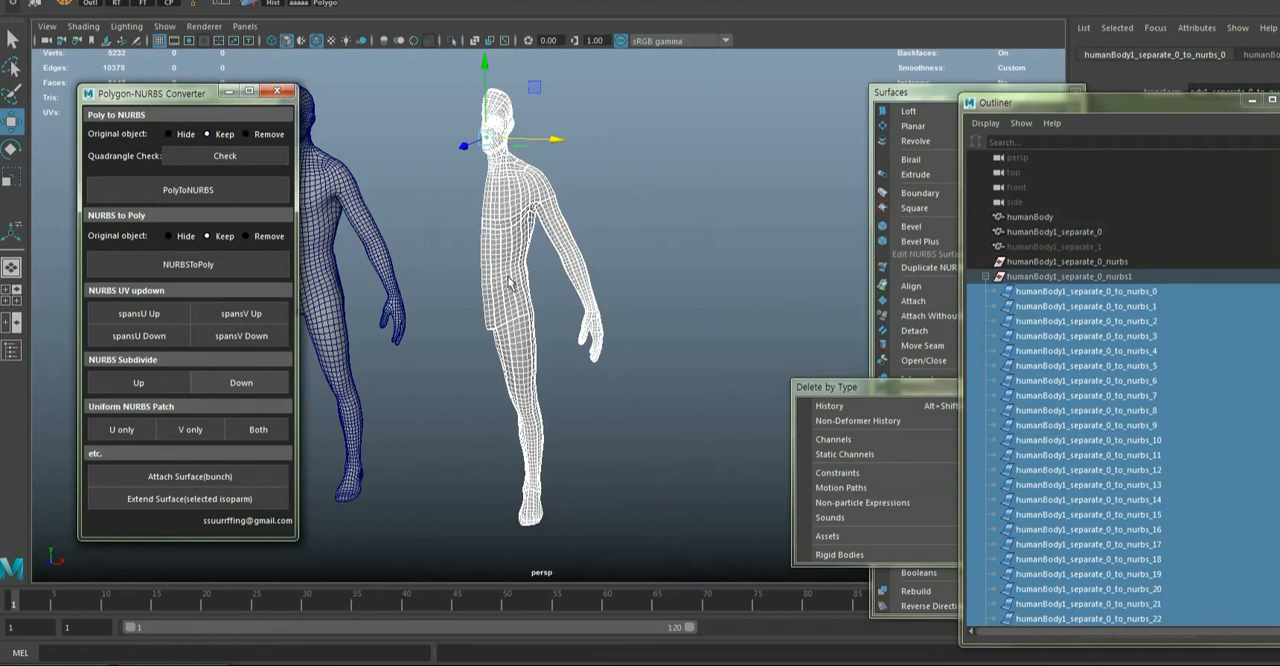
pyautogui.click(624, 218)
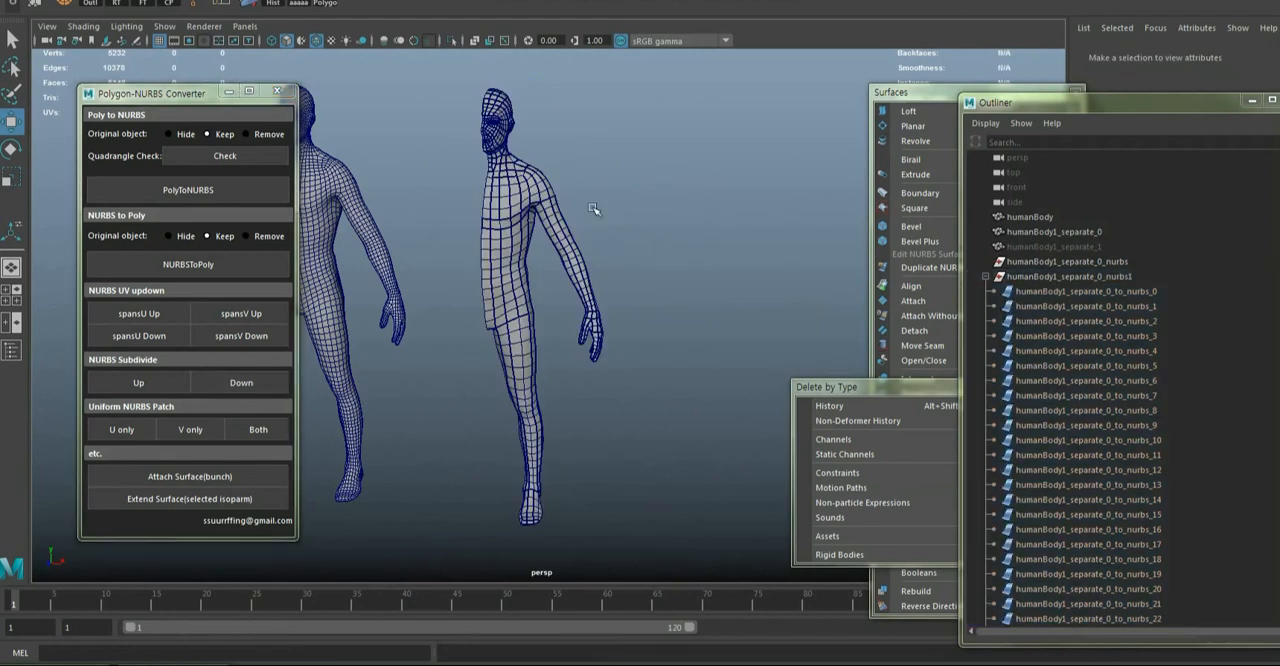
# Attach all the NURBS patches around the arm, from the shoulder to the wrist, into a single surface
pyautogui.scroll(5, 592, 206)
pyautogui.keyDown('alt'); pyautogui.moveTo(538, 240); pyautogui.dragTo(513, 405, button='middle'); pyautogui.keyUp('alt')
pyautogui.scroll(4, 515, 405)
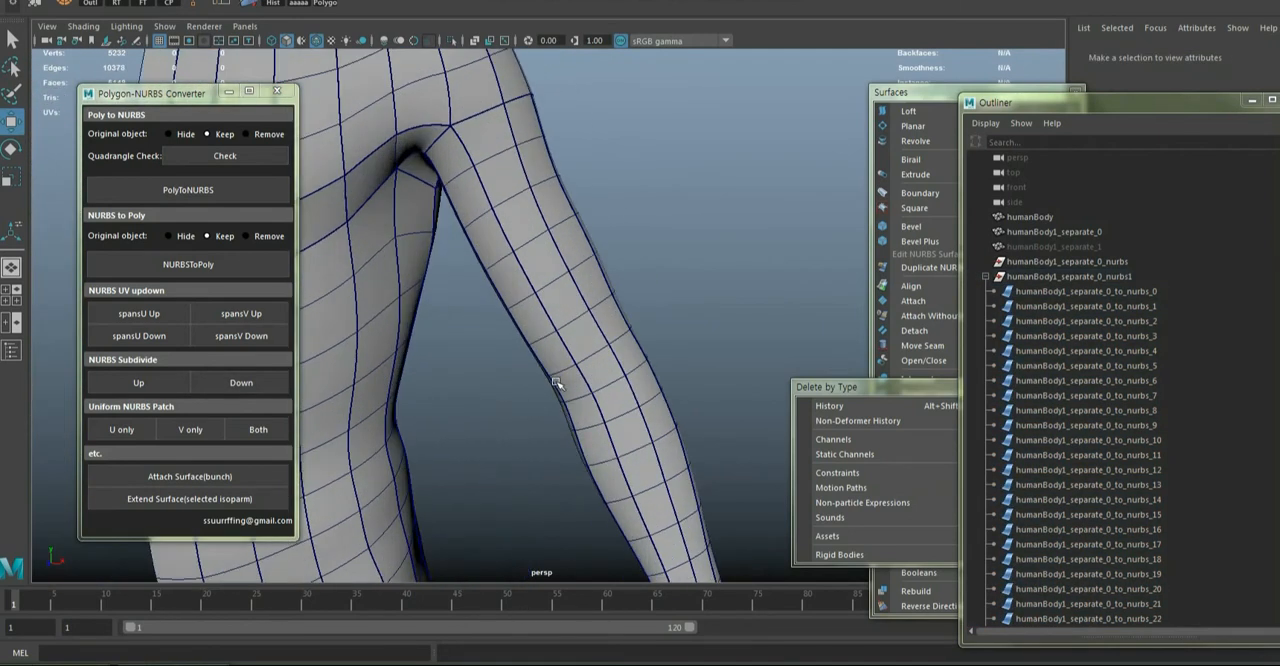
pyautogui.click(567, 373)
pyautogui.keyDown('shift'); pyautogui.click(585, 315); pyautogui.keyUp('shift')
pyautogui.keyDown('shift'); pyautogui.click(583, 257); pyautogui.keyUp('shift')
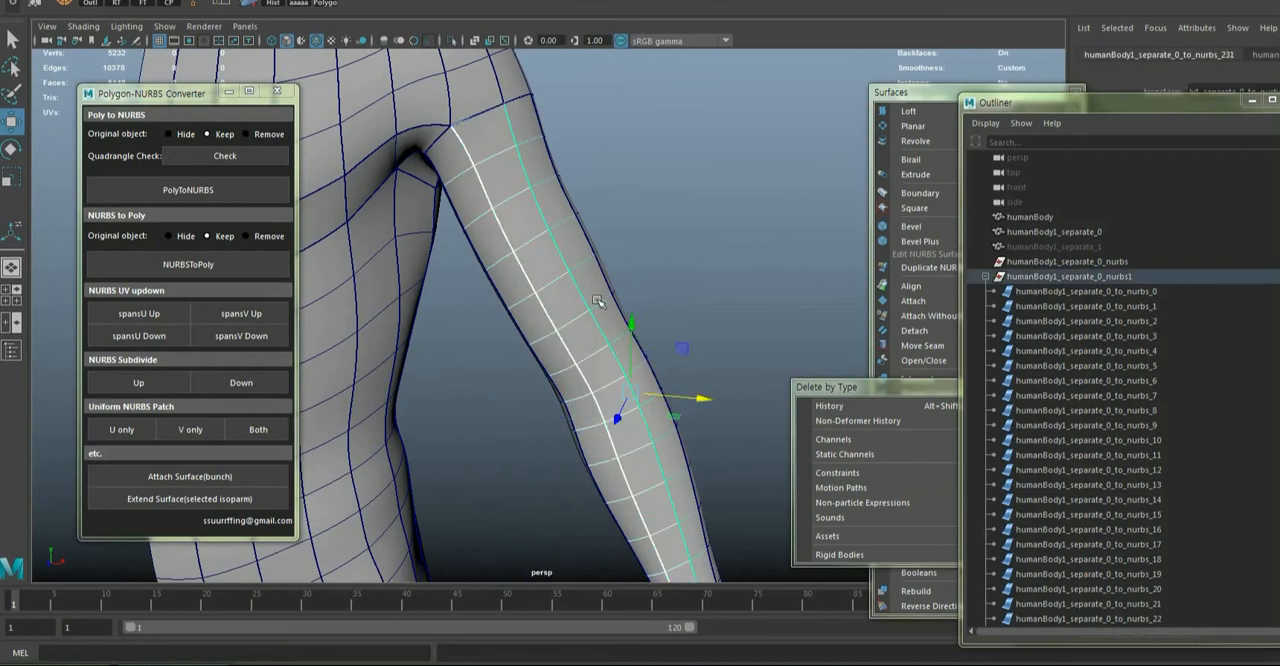
pyautogui.keyDown('alt'); pyautogui.moveTo(583, 256); pyautogui.dragTo(436, 235); pyautogui.keyUp('alt')
pyautogui.keyDown('shift'); pyautogui.click(491, 170); pyautogui.keyUp('shift')
pyautogui.keyDown('shift'); pyautogui.click(524, 198); pyautogui.keyUp('shift')
pyautogui.keyDown('shift'); pyautogui.click(562, 242); pyautogui.keyUp('shift')
pyautogui.keyDown('shift'); pyautogui.click(570, 276); pyautogui.keyUp('shift')
pyautogui.keyDown('alt'); pyautogui.moveTo(570, 276); pyautogui.dragTo(483, 259); pyautogui.keyUp('alt')
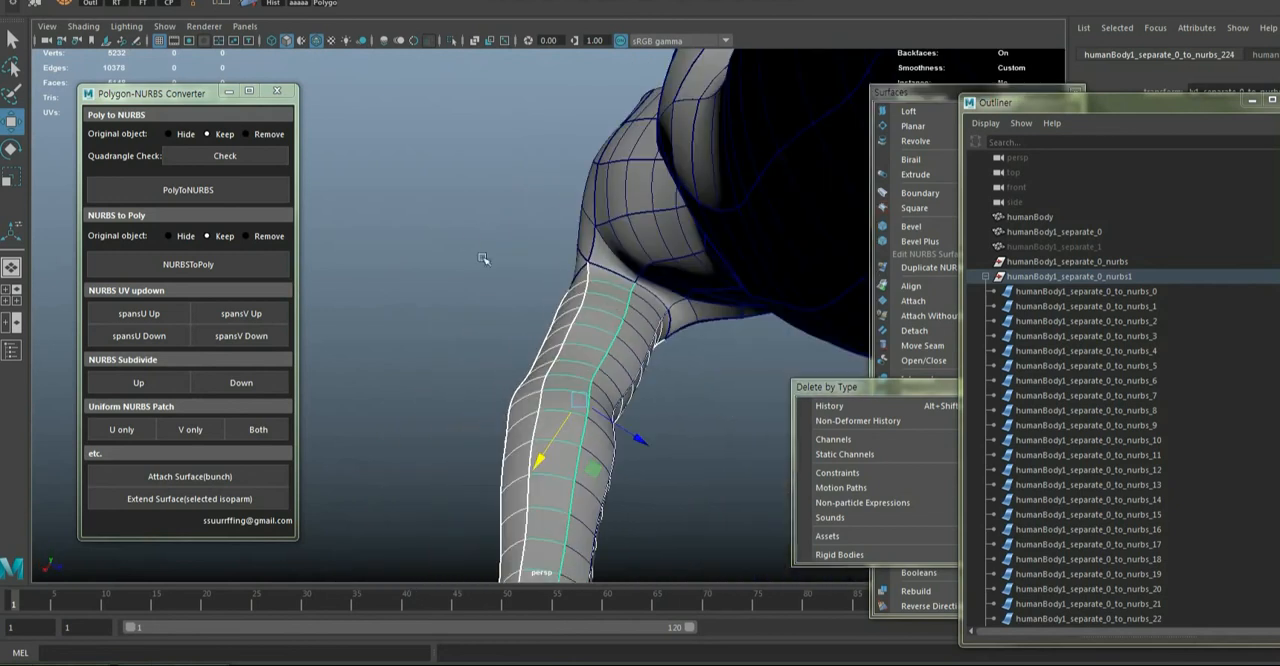
pyautogui.keyDown('shift'); pyautogui.click(633, 316); pyautogui.keyUp('shift')
pyautogui.keyDown('alt'); pyautogui.moveTo(633, 316); pyautogui.dragTo(497, 426); pyautogui.keyUp('alt')
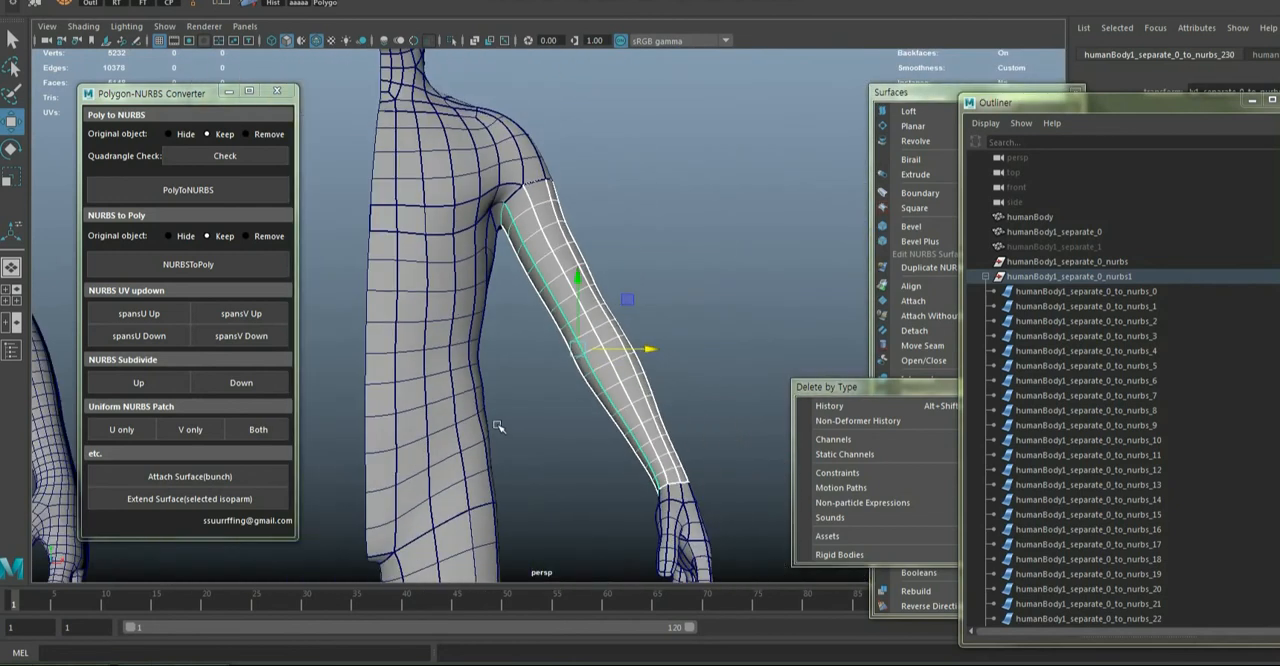
pyautogui.click(254, 478)
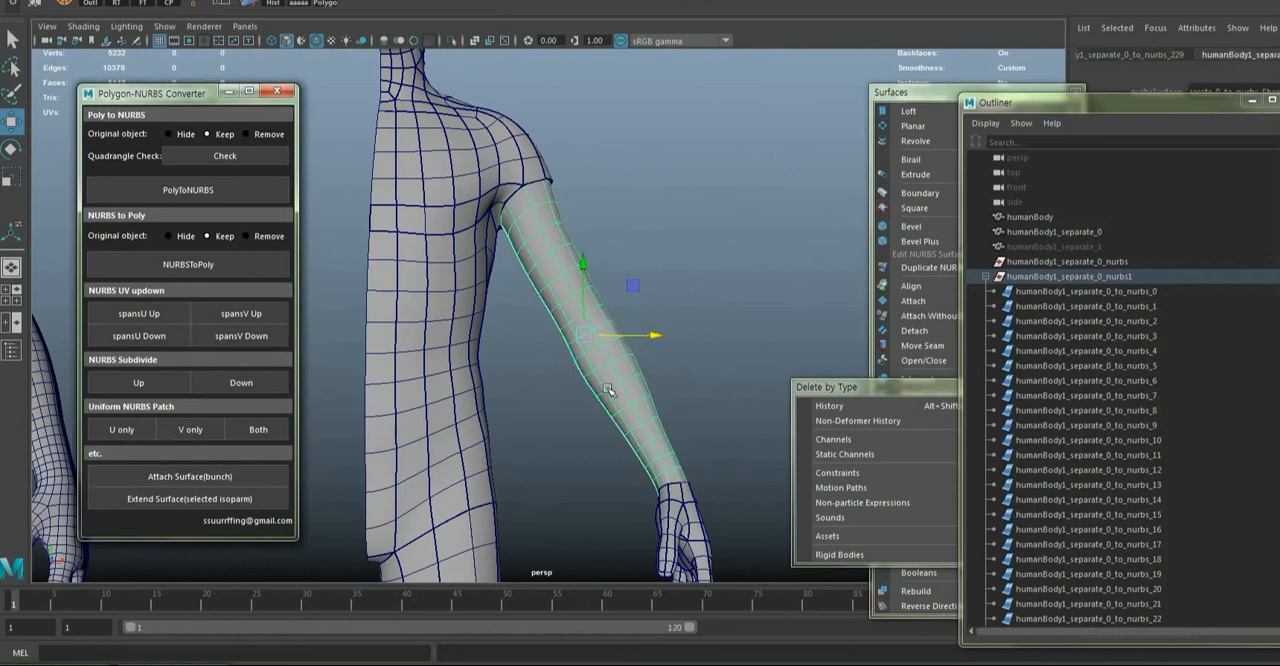
# Reduce the V spans and U spans of the attached arm surface
pyautogui.keyDown('alt'); pyautogui.moveTo(575, 288); pyautogui.dragTo(358, 344); pyautogui.keyUp('alt')
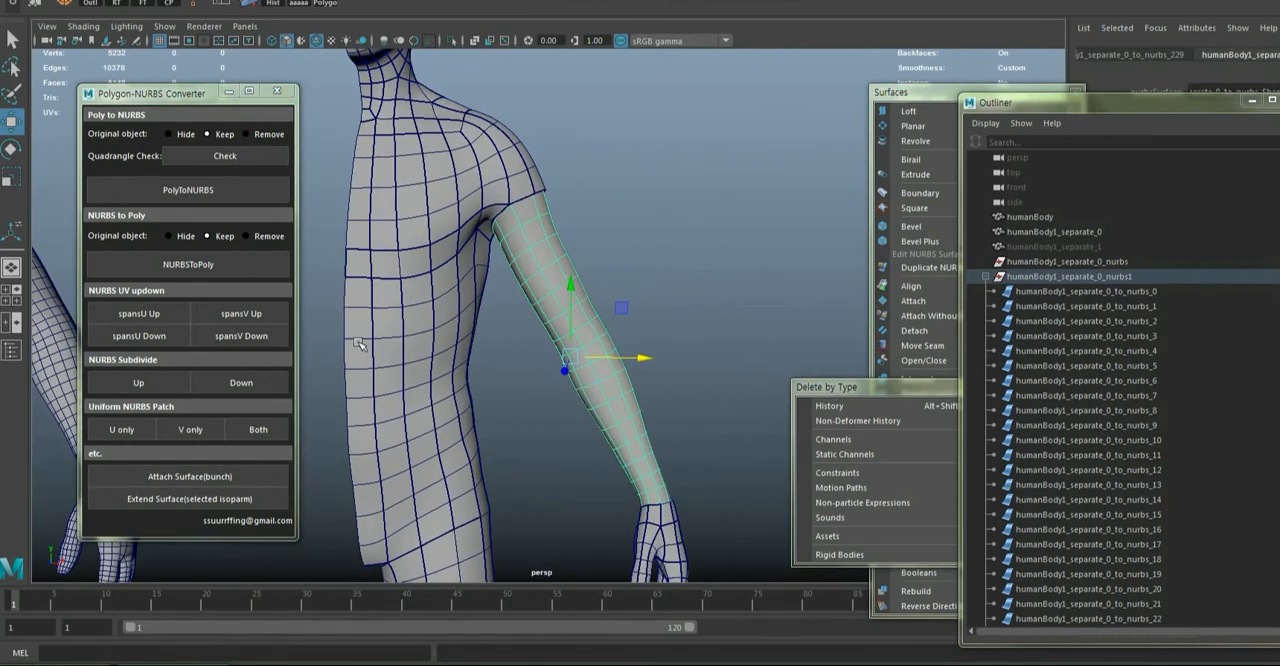
pyautogui.click(246, 339)
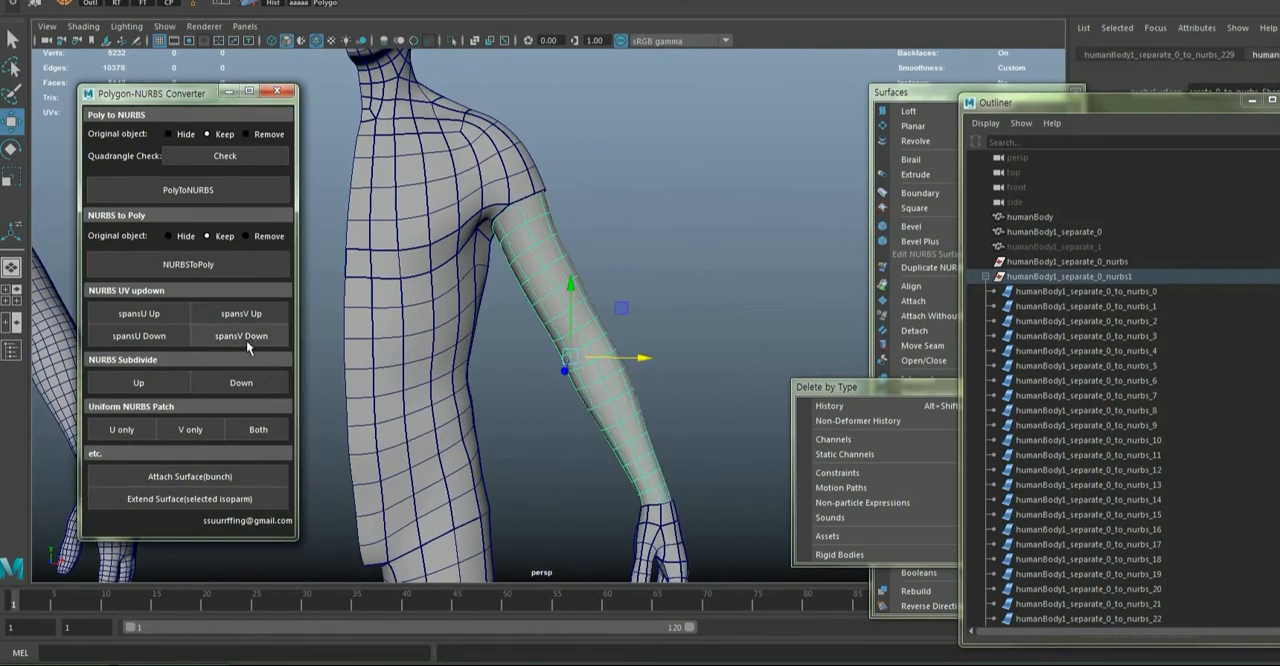
pyautogui.click(164, 337)
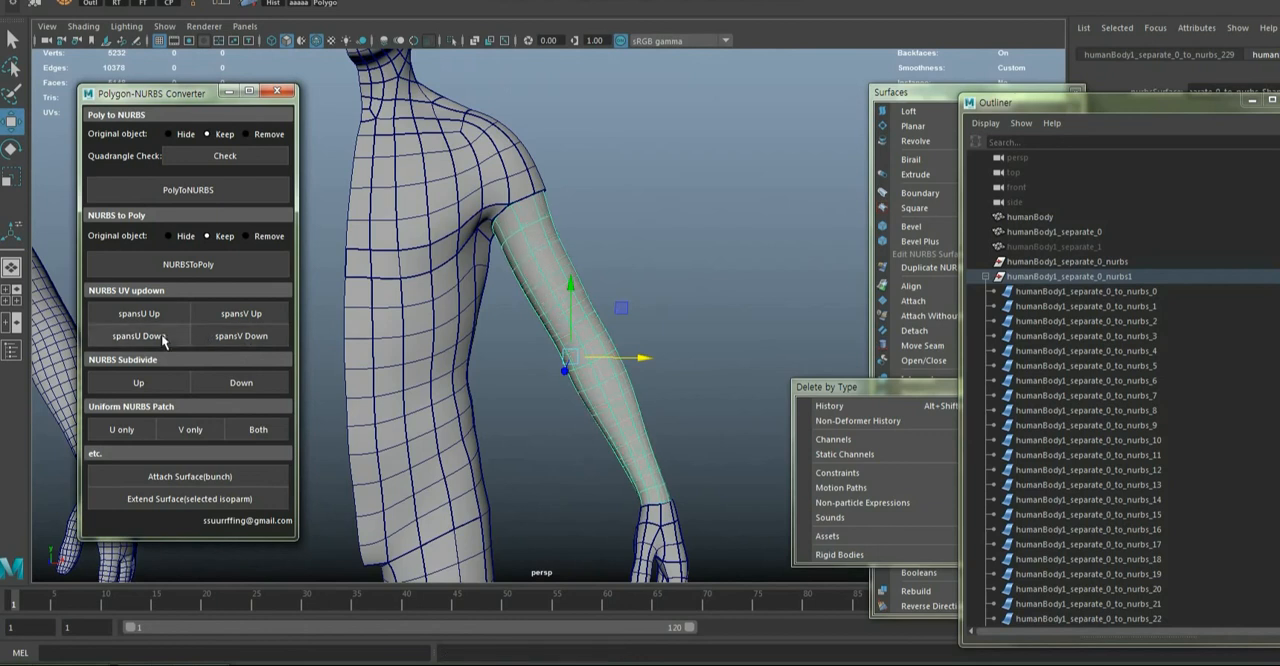
pyautogui.click(163, 338)
pyautogui.scroll(5, 614, 338)
pyautogui.moveTo(618, 351); pyautogui.dragTo(617, 312, button='right')
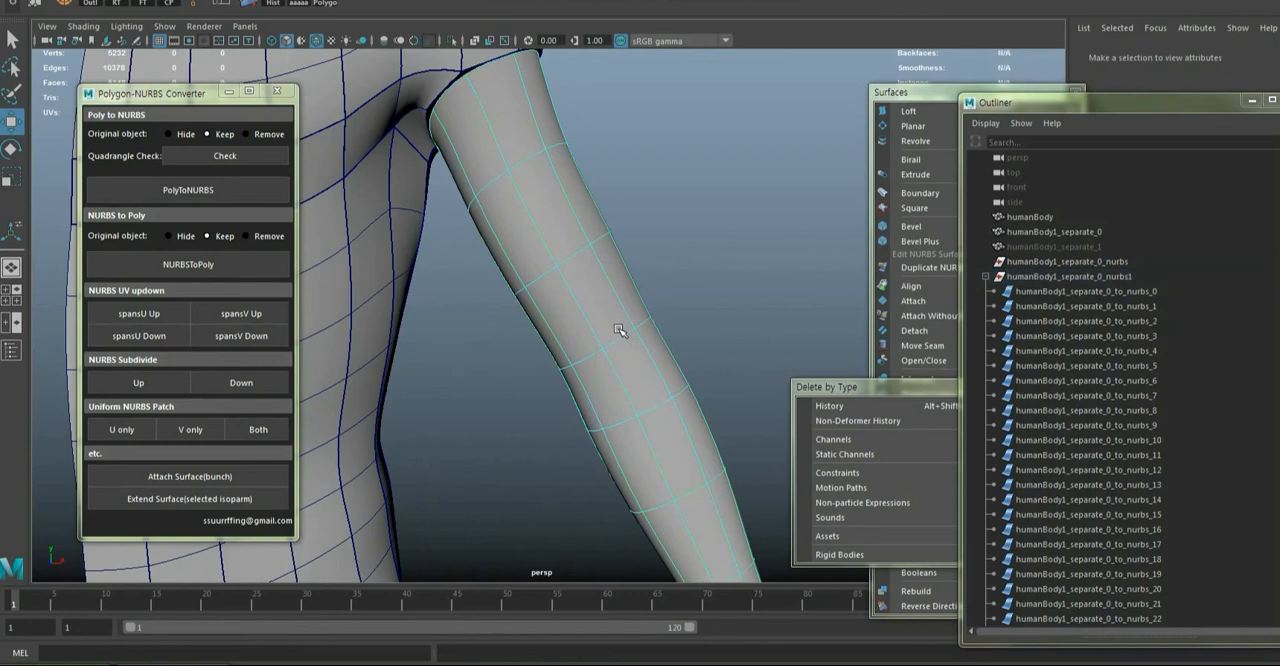
# Detach the arm surface along the two isoparms above and below the elbow
pyautogui.scroll(5, 619, 330)
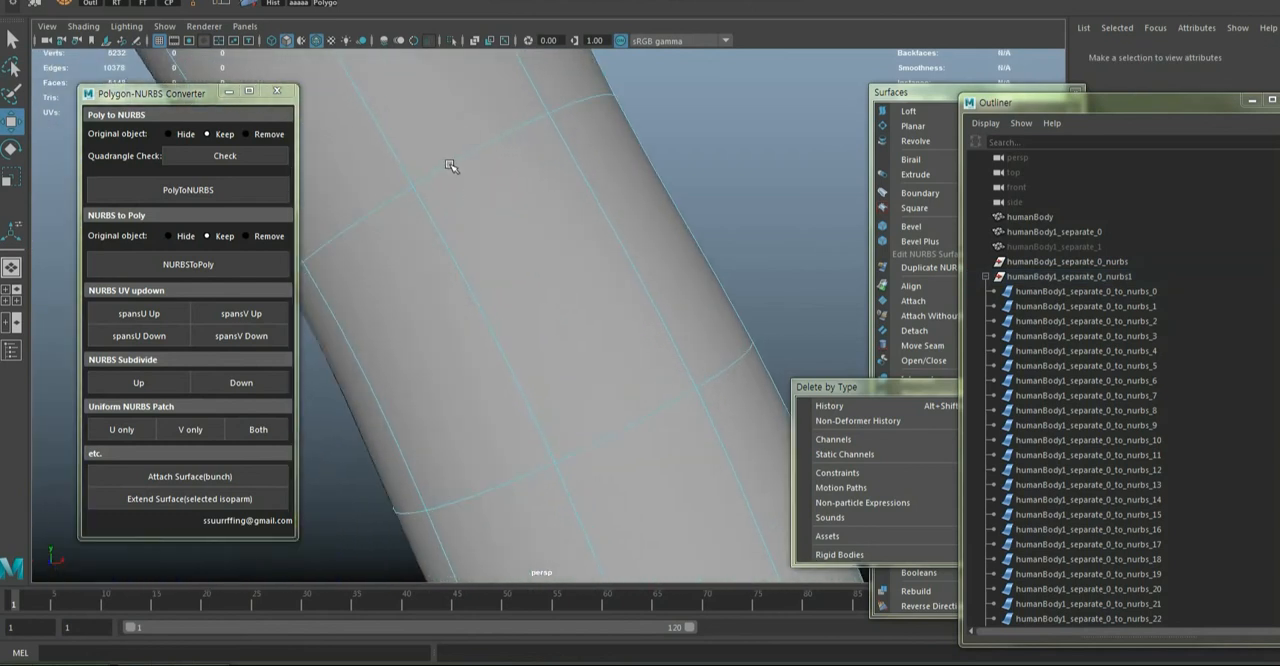
pyautogui.click(449, 165)
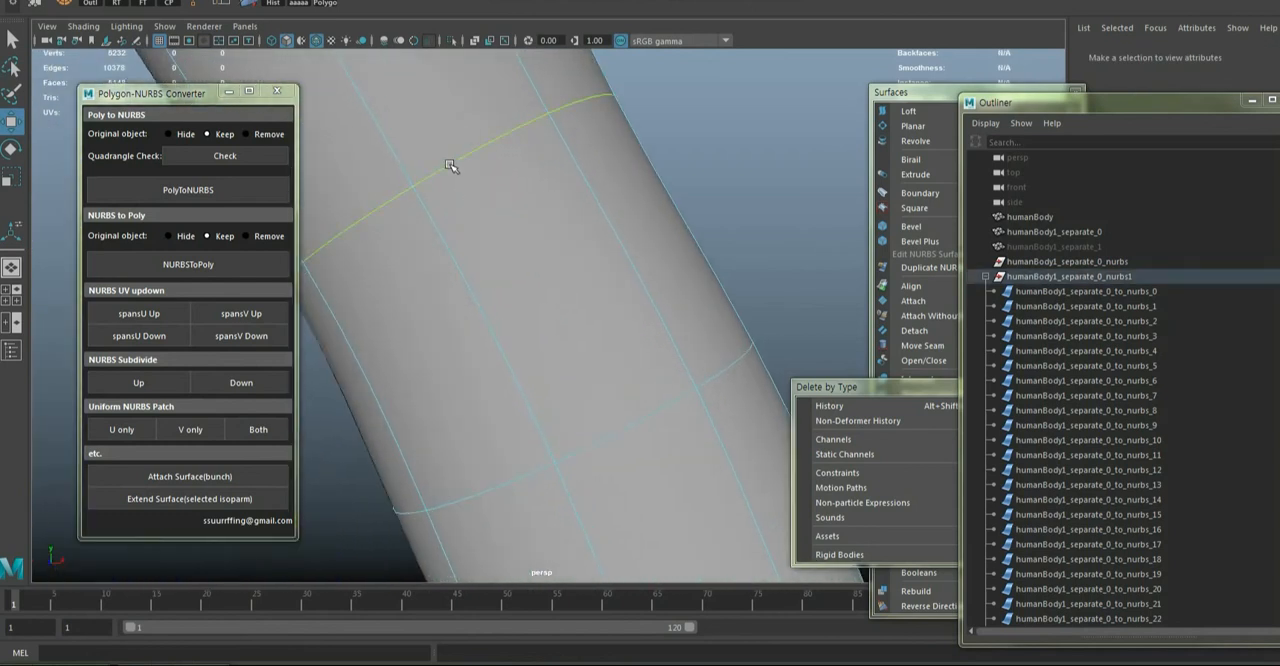
pyautogui.keyDown('shift'); pyautogui.click(650, 414); pyautogui.keyUp('shift')
pyautogui.click(892, 98)
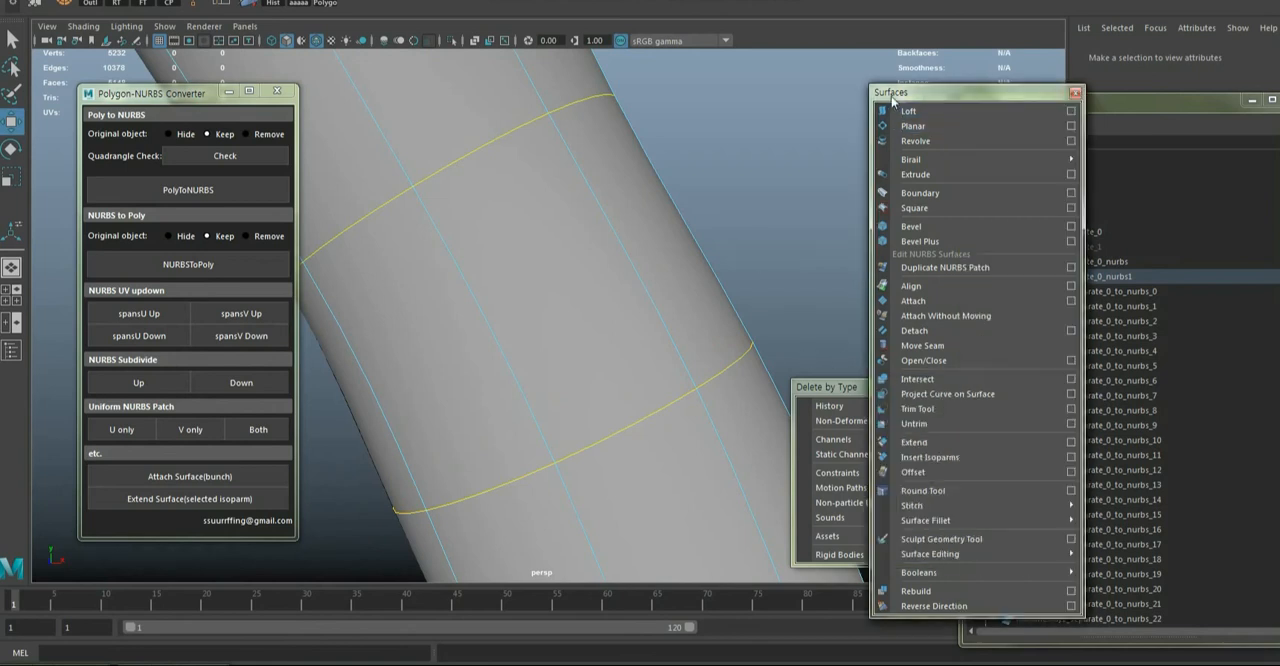
pyautogui.click(914, 330)
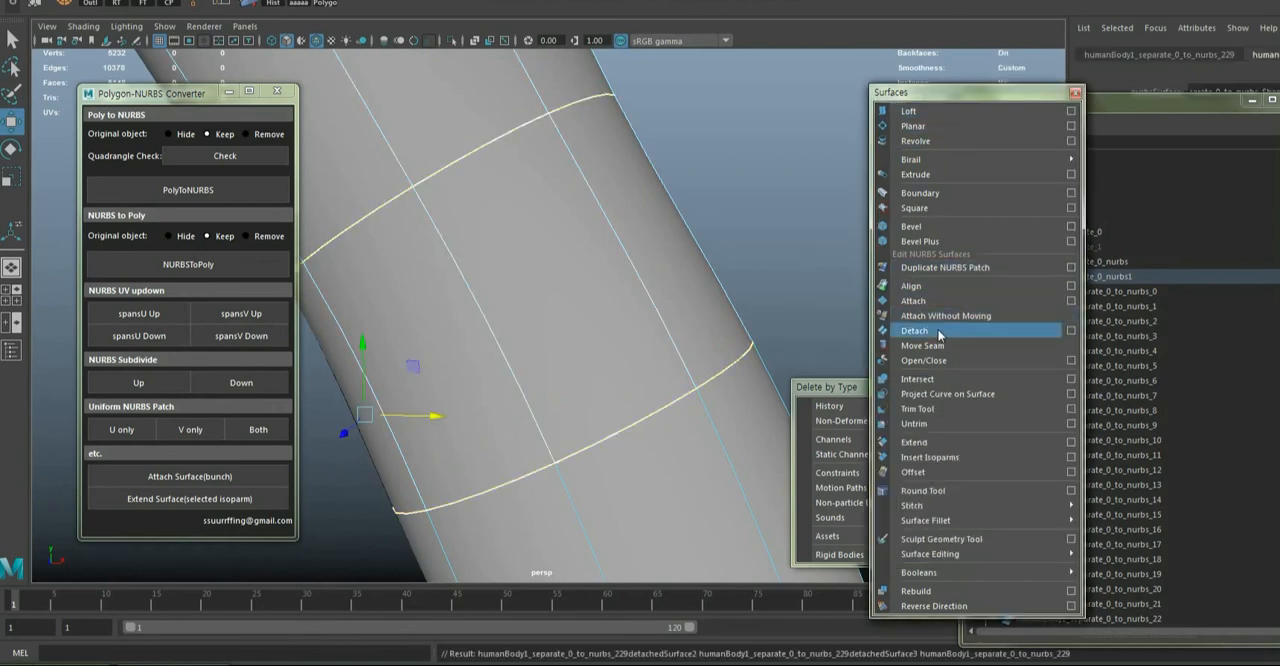
pyautogui.click(943, 588)
pyautogui.moveTo(937, 573)
pyautogui.click(766, 254)
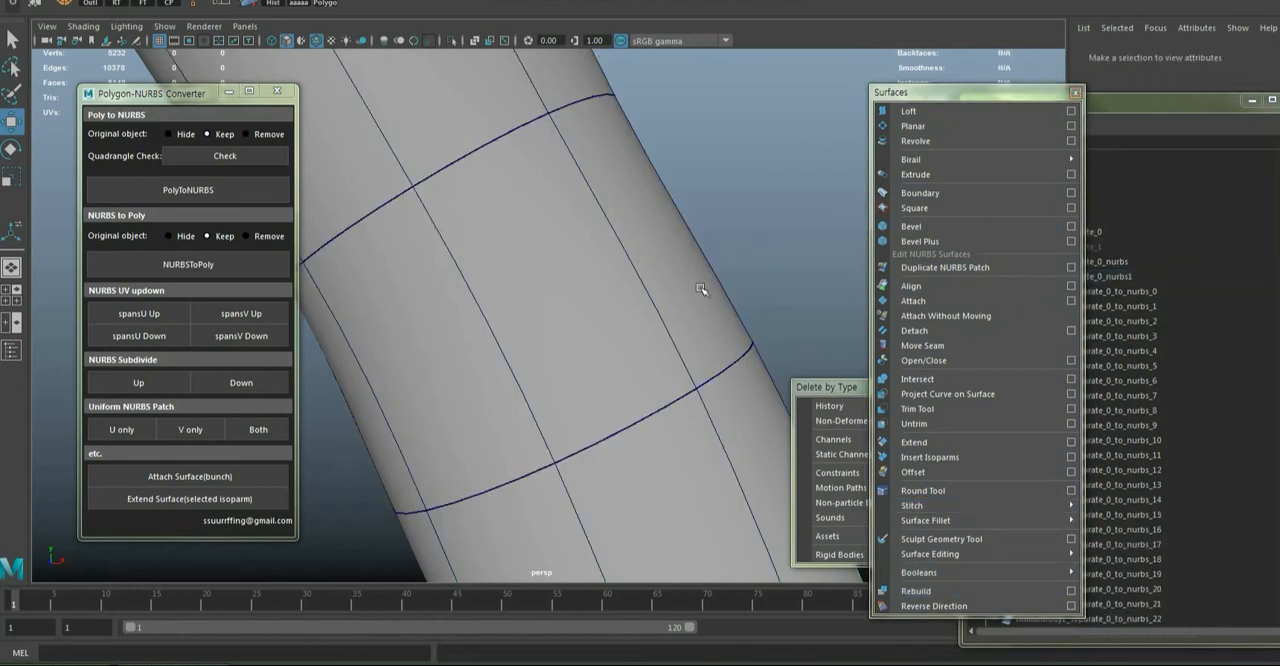
# Increase the U spans of the detached elbow section twice
pyautogui.click(616, 324)
pyautogui.scroll(-5, 616, 324)
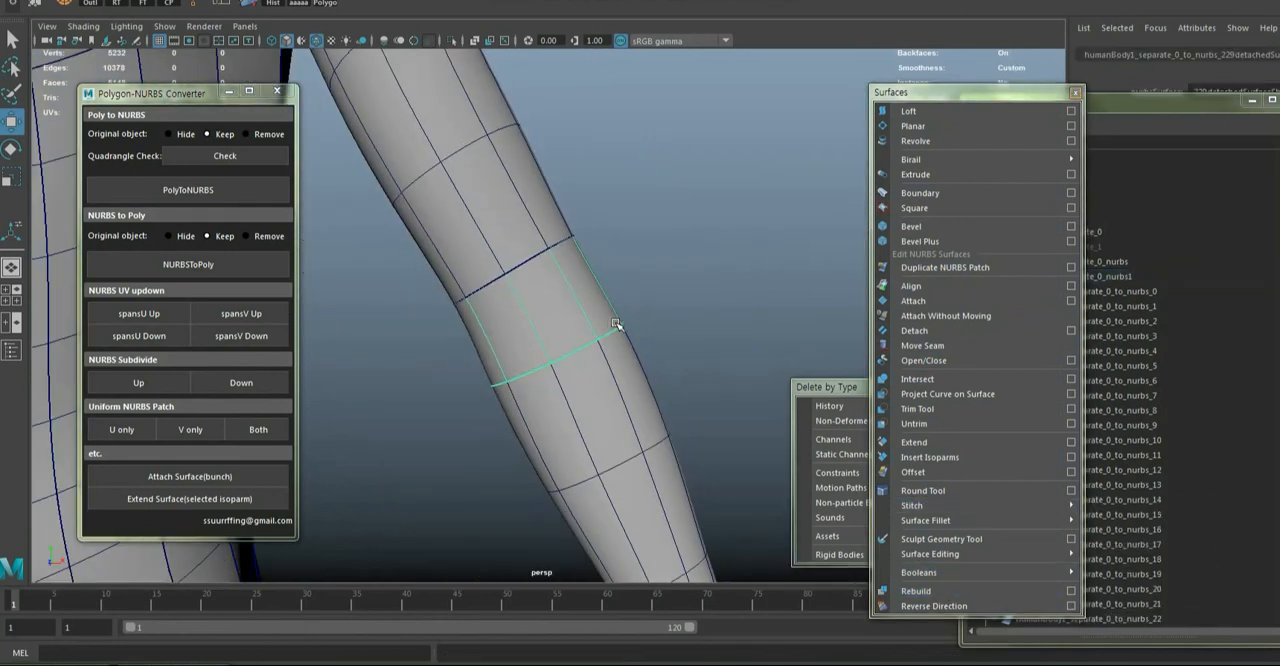
pyautogui.click(150, 316)
pyautogui.click(148, 315)
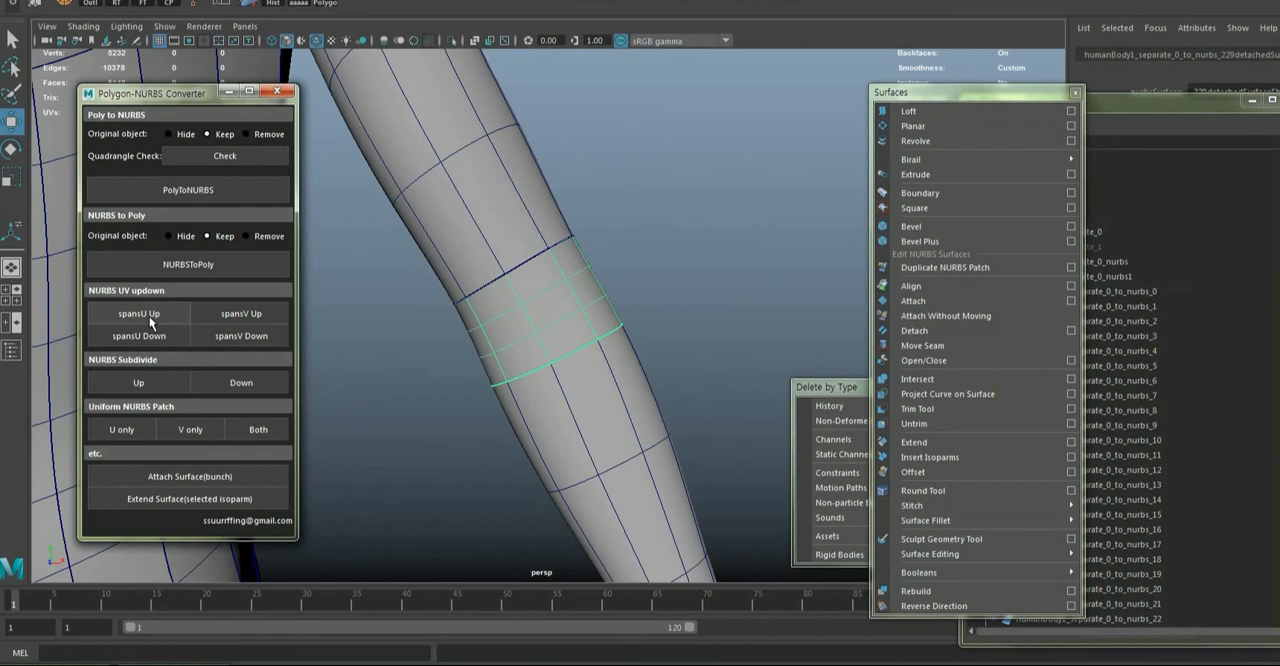
pyautogui.scroll(-5, 593, 313)
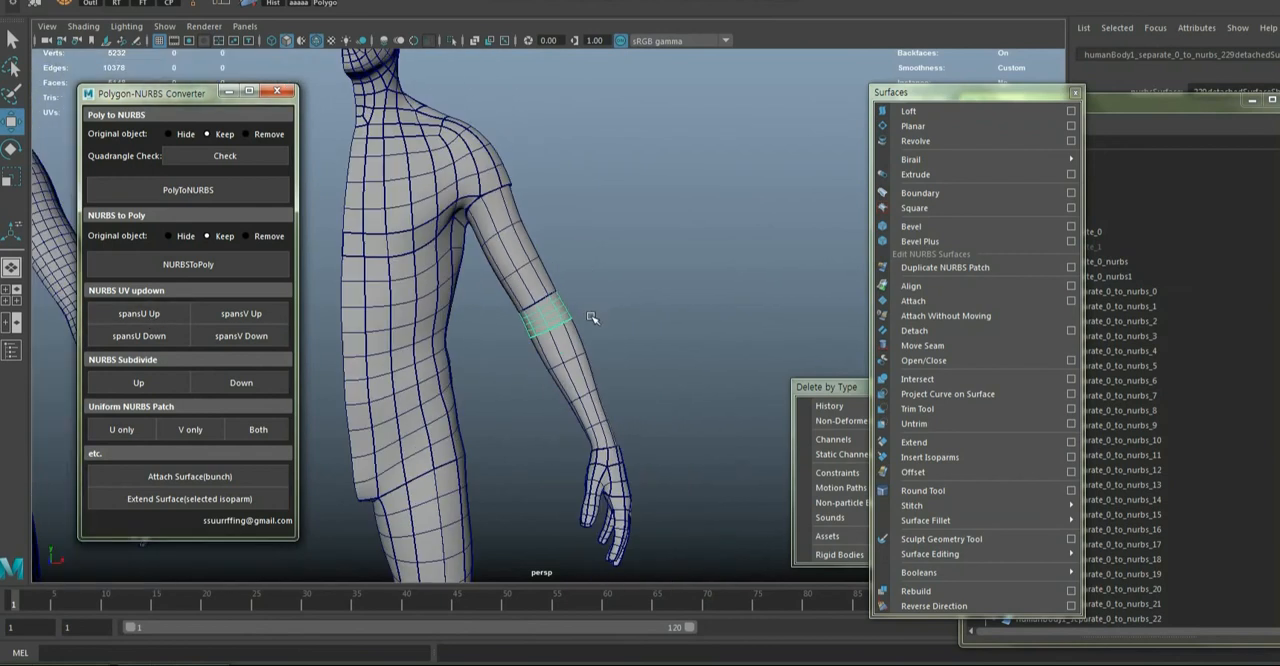
# Increase the forearm surface's U spans and make its patch uniform in U only
pyautogui.click(575, 363)
pyautogui.click(147, 315)
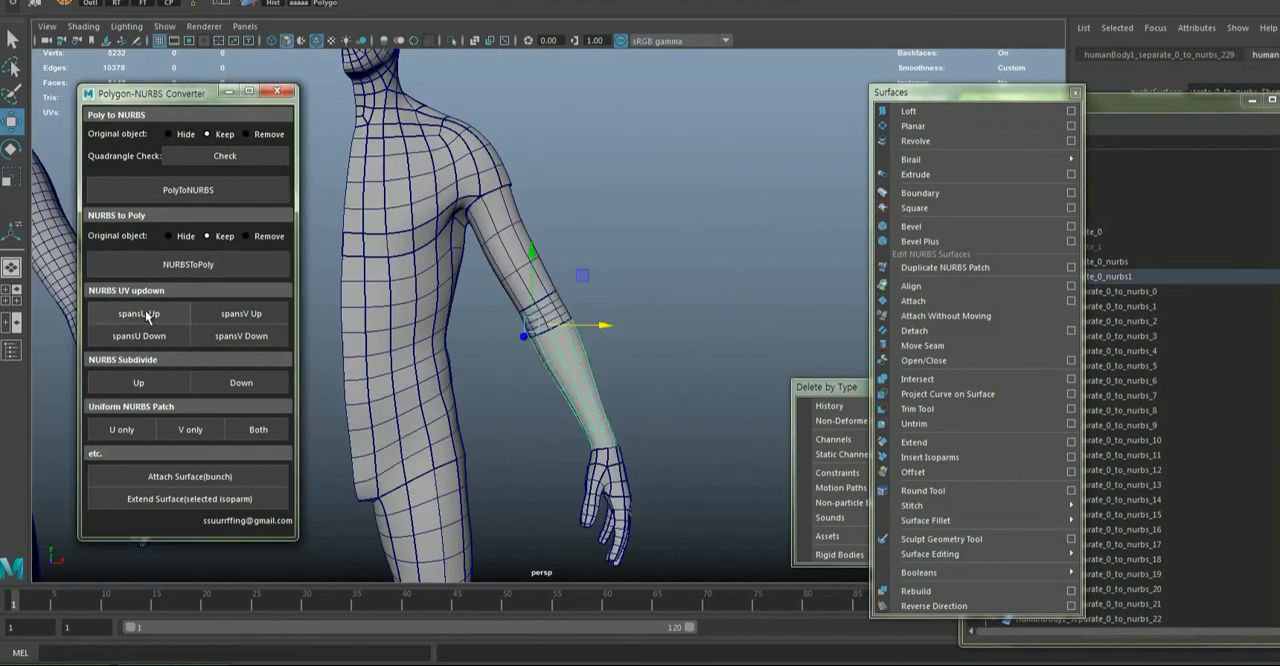
pyautogui.scroll(5, 565, 383)
pyautogui.scroll(-3, 562, 383)
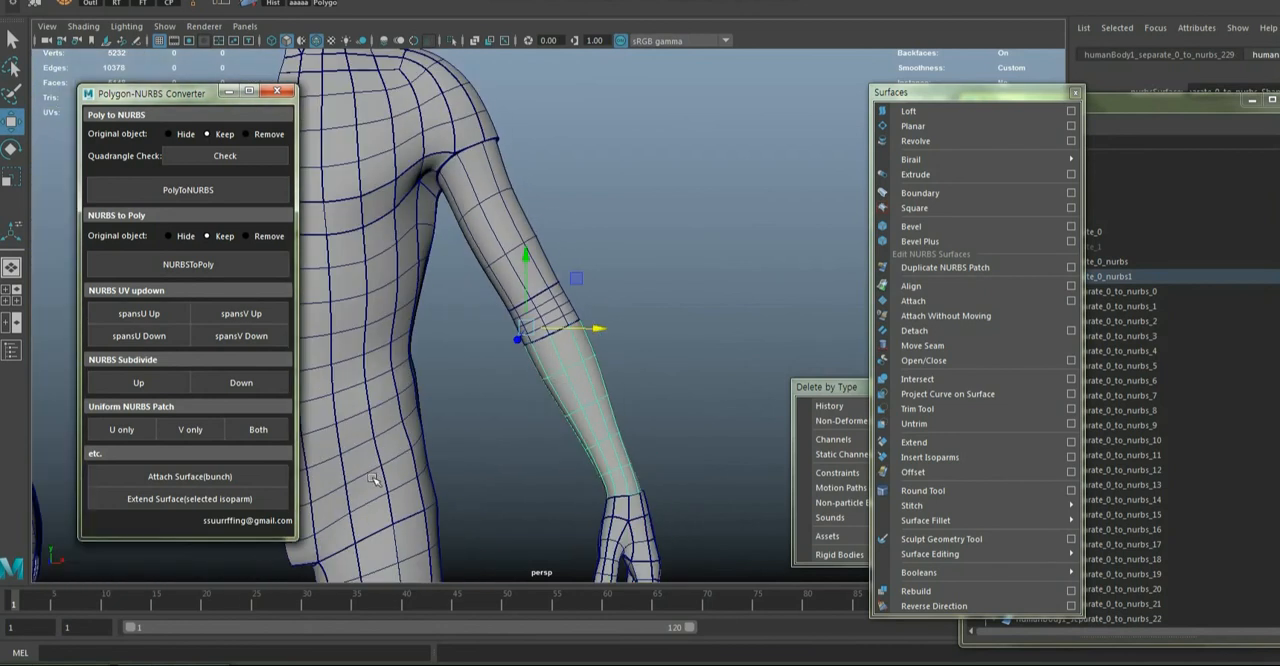
pyautogui.click(125, 433)
pyautogui.keyDown('alt'); pyautogui.moveTo(508, 466); pyautogui.dragTo(580, 466); pyautogui.keyUp('alt')
# Increase the U spans of the upper arm surface between the shoulder and the elbow section
pyautogui.click(481, 205)
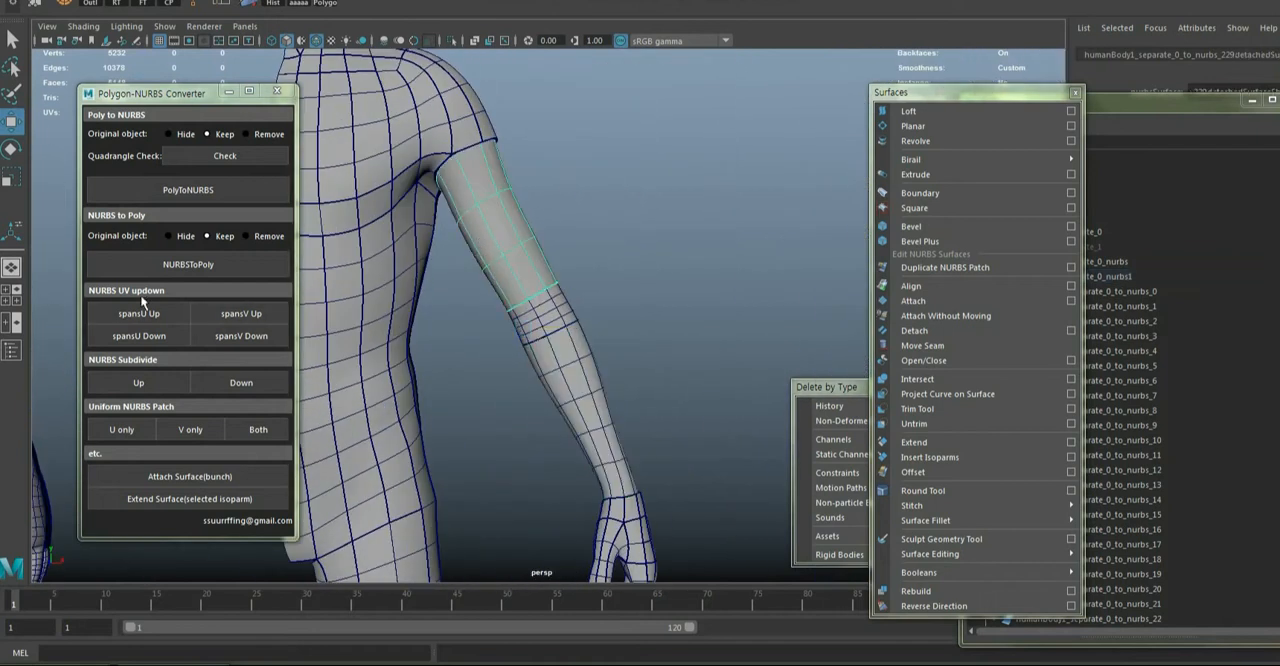
pyautogui.click(130, 311)
pyautogui.scroll(-5, 641, 293)
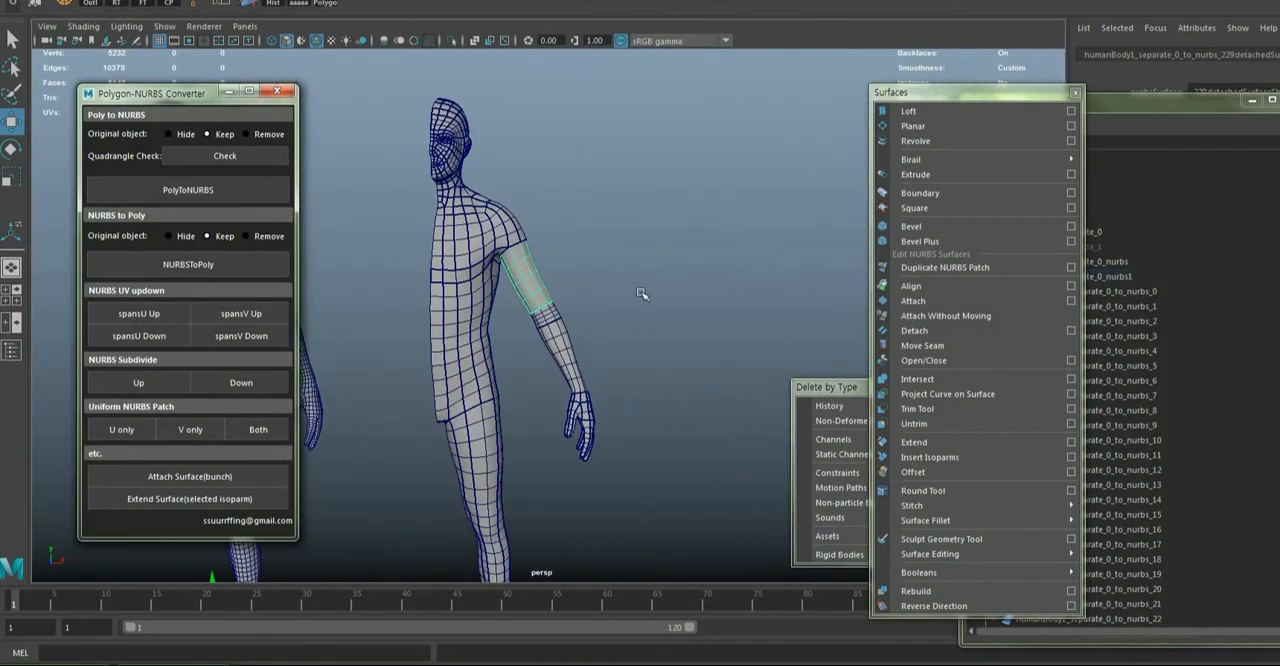
# Examine the isoparm layout of the rebuilt arm and the rest of the NURBS half body
pyautogui.click(641, 293)
pyautogui.keyDown('alt'); pyautogui.moveTo(632, 356); pyautogui.dragTo(622, 326); pyautogui.keyUp('alt')
pyautogui.scroll(-3, 612, 335)
pyautogui.keyDown('alt'); pyautogui.moveTo(598, 390); pyautogui.dragTo(669, 546, button='middle'); pyautogui.keyUp('alt')
pyautogui.scroll(4, 600, 287)
pyautogui.scroll(4, 657, 303)
pyautogui.keyDown('alt'); pyautogui.moveTo(657, 303); pyautogui.dragTo(672, 402); pyautogui.keyUp('alt')
pyautogui.scroll(-4, 672, 402)
pyautogui.keyDown('alt'); pyautogui.moveTo(665, 474); pyautogui.dragTo(619, 280, button='middle'); pyautogui.keyUp('alt')
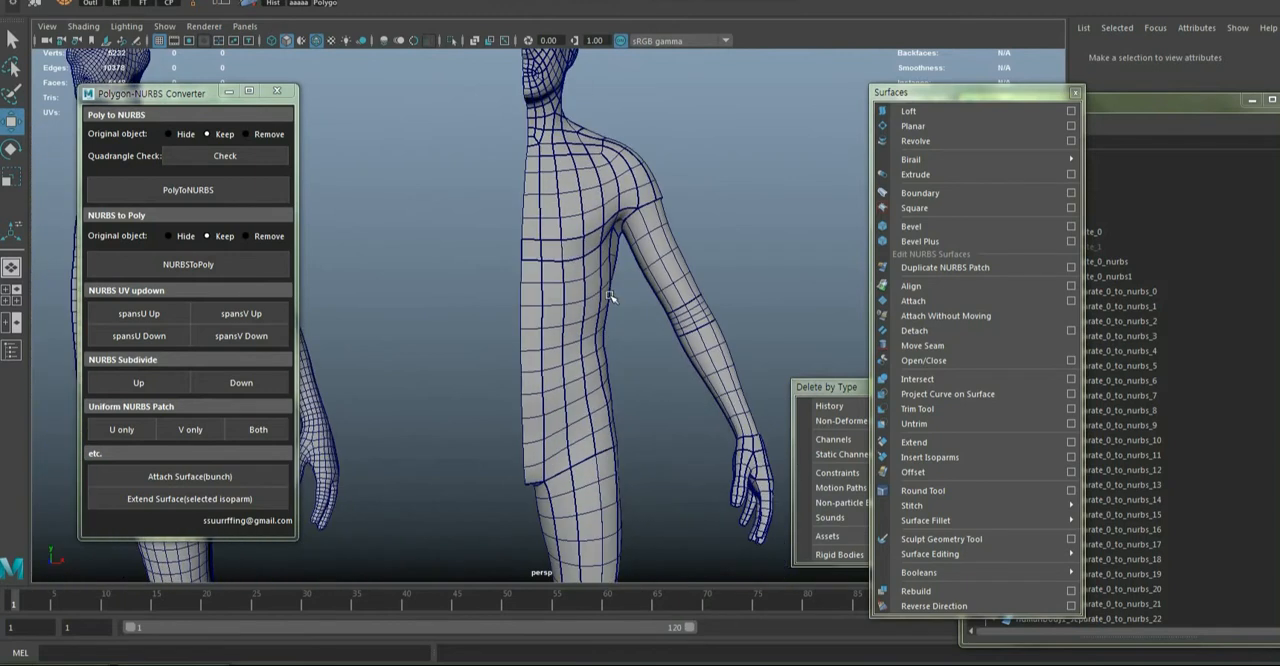
# Attach the row of chest patches, from the body's centre edge to the armpit, into one surface
pyautogui.keyDown('alt'); pyautogui.moveTo(610, 297); pyautogui.dragTo(556, 212); pyautogui.keyUp('alt')
pyautogui.click(540, 208)
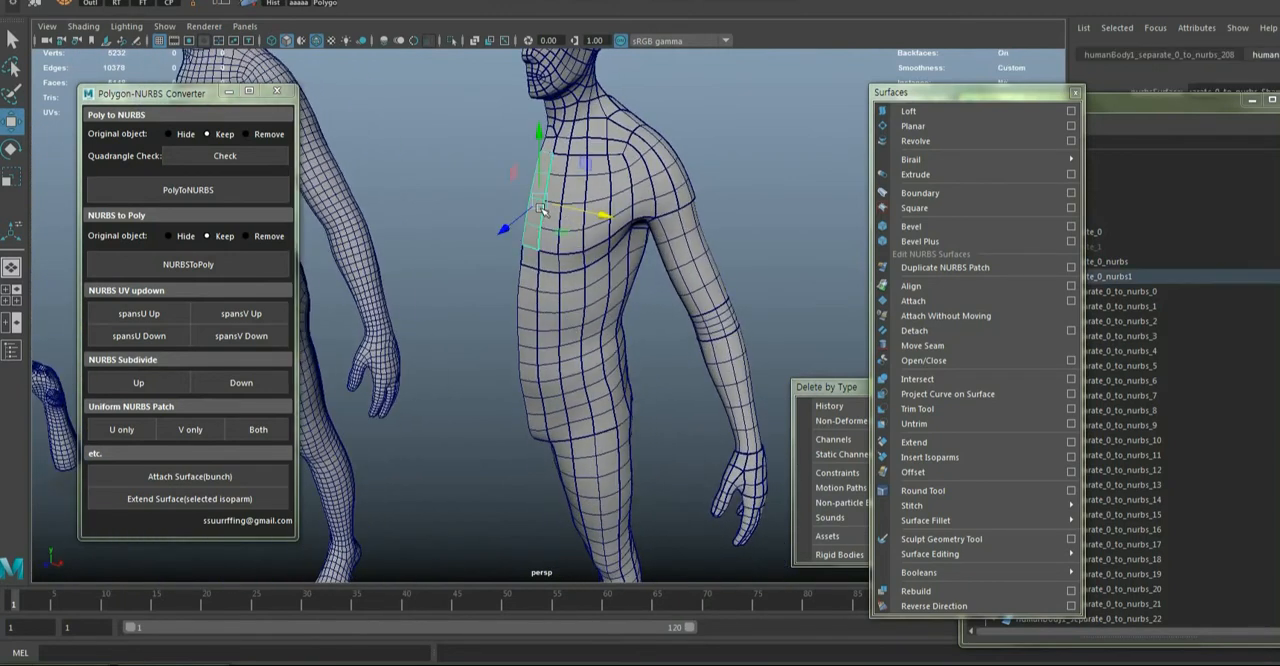
pyautogui.keyDown('shift'); pyautogui.click(549, 248); pyautogui.keyUp('shift')
pyautogui.press('q')
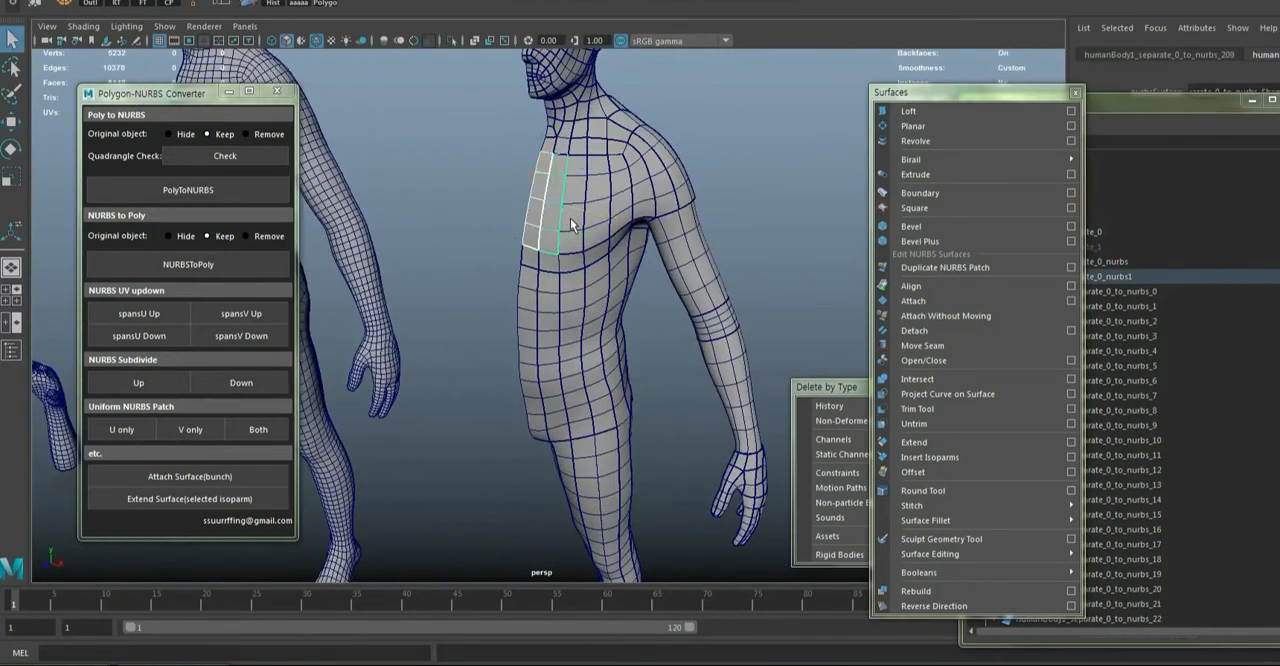
pyautogui.keyDown('shift'); pyautogui.click(577, 218); pyautogui.keyUp('shift')
pyautogui.keyDown('shift'); pyautogui.click(617, 208); pyautogui.keyUp('shift')
pyautogui.keyDown('alt'); pyautogui.moveTo(617, 208); pyautogui.dragTo(608, 188); pyautogui.keyUp('alt')
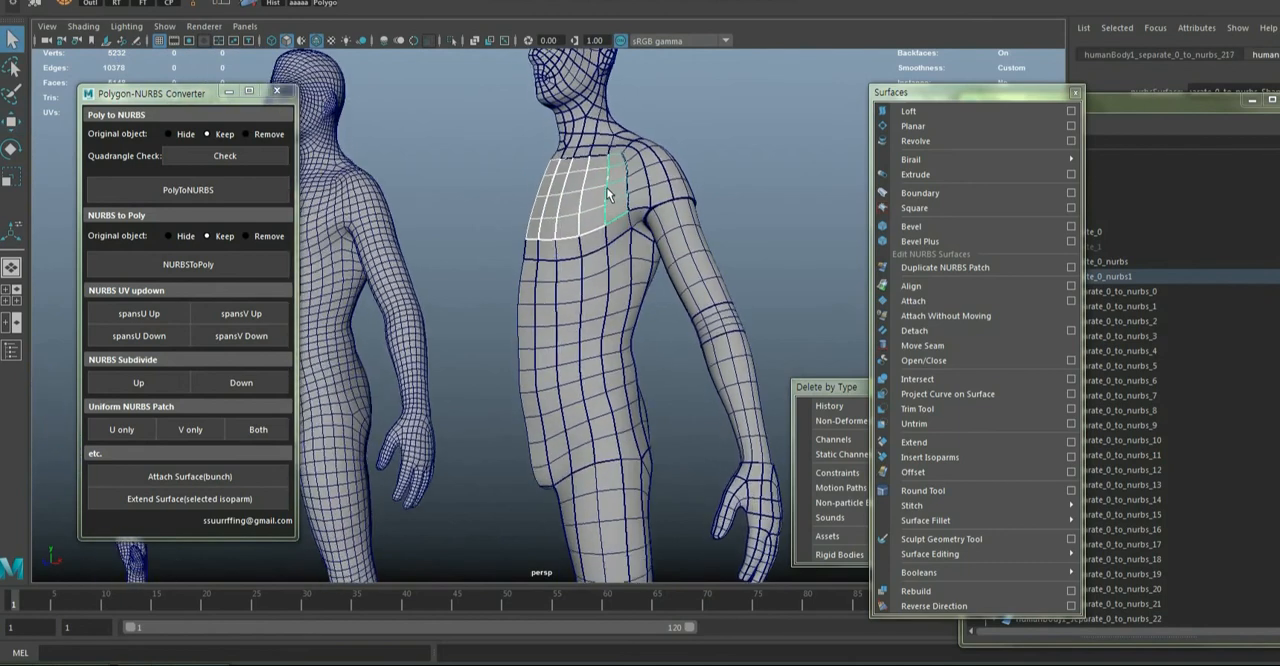
pyautogui.keyDown('alt'); pyautogui.moveTo(608, 188); pyautogui.dragTo(560, 304, button='middle'); pyautogui.keyUp('alt')
pyautogui.scroll(3, 560, 304)
pyautogui.click(190, 476)
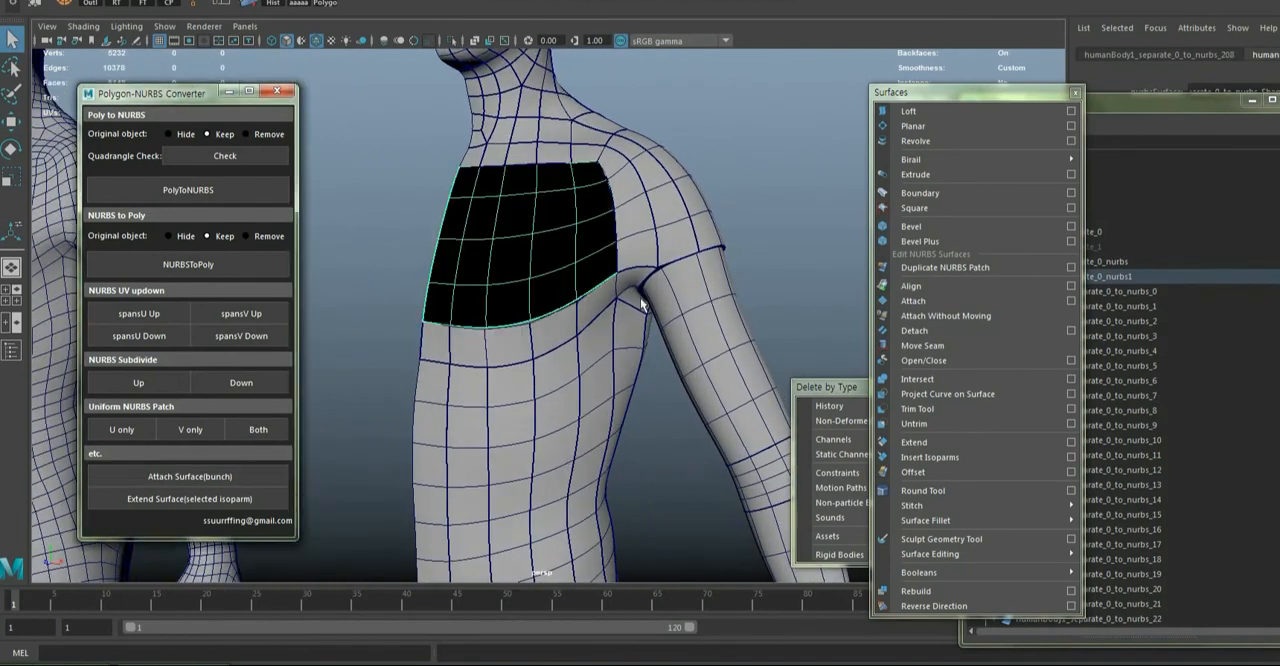
# Attach the neighbouring NURBS patches around the front and side of the shoulder
pyautogui.keyDown('alt'); pyautogui.moveTo(643, 305); pyautogui.dragTo(631, 258); pyautogui.keyUp('alt')
pyautogui.click(676, 237)
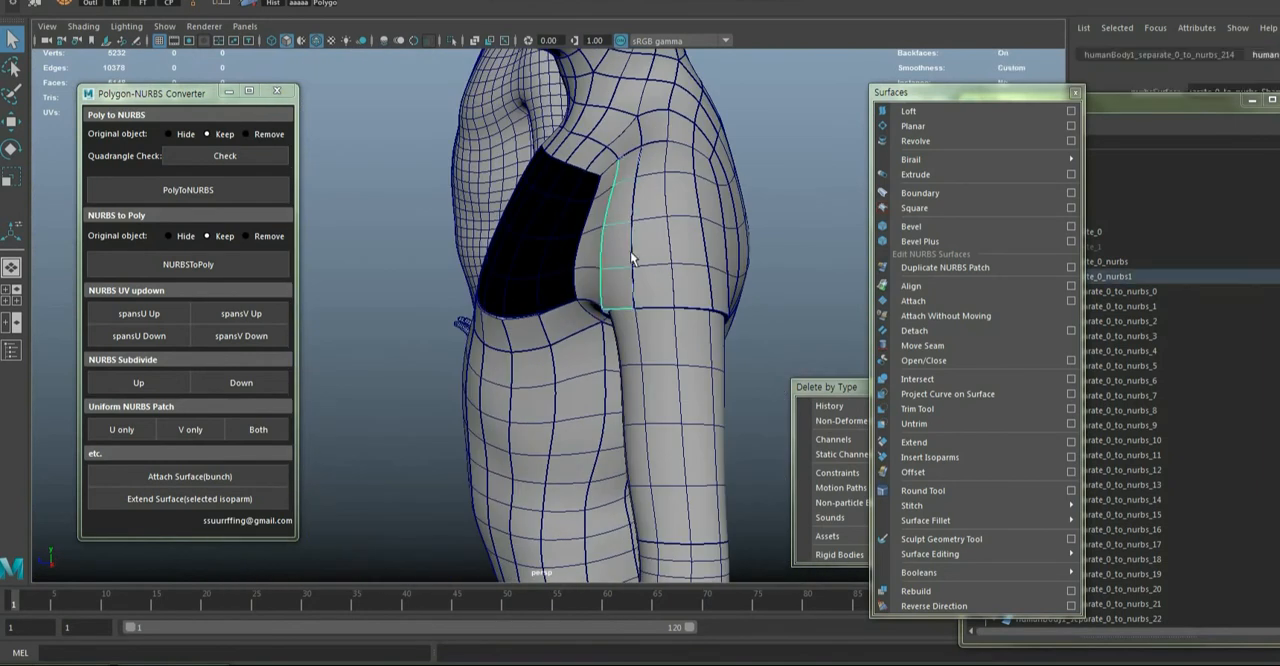
pyautogui.keyDown('shift'); pyautogui.click(645, 261); pyautogui.keyUp('shift')
pyautogui.keyDown('shift'); pyautogui.click(678, 258); pyautogui.keyUp('shift')
pyautogui.keyDown('shift'); pyautogui.click(708, 254); pyautogui.keyUp('shift')
pyautogui.keyDown('alt'); pyautogui.moveTo(708, 254); pyautogui.dragTo(657, 251); pyautogui.keyUp('alt')
pyautogui.click(213, 474)
# Increase the U spans of the attached chest surface
pyautogui.keyDown('alt'); pyautogui.moveTo(533, 334); pyautogui.dragTo(595, 249); pyautogui.keyUp('alt')
pyautogui.keyDown('shift'); pyautogui.click(555, 235); pyautogui.keyUp('shift')
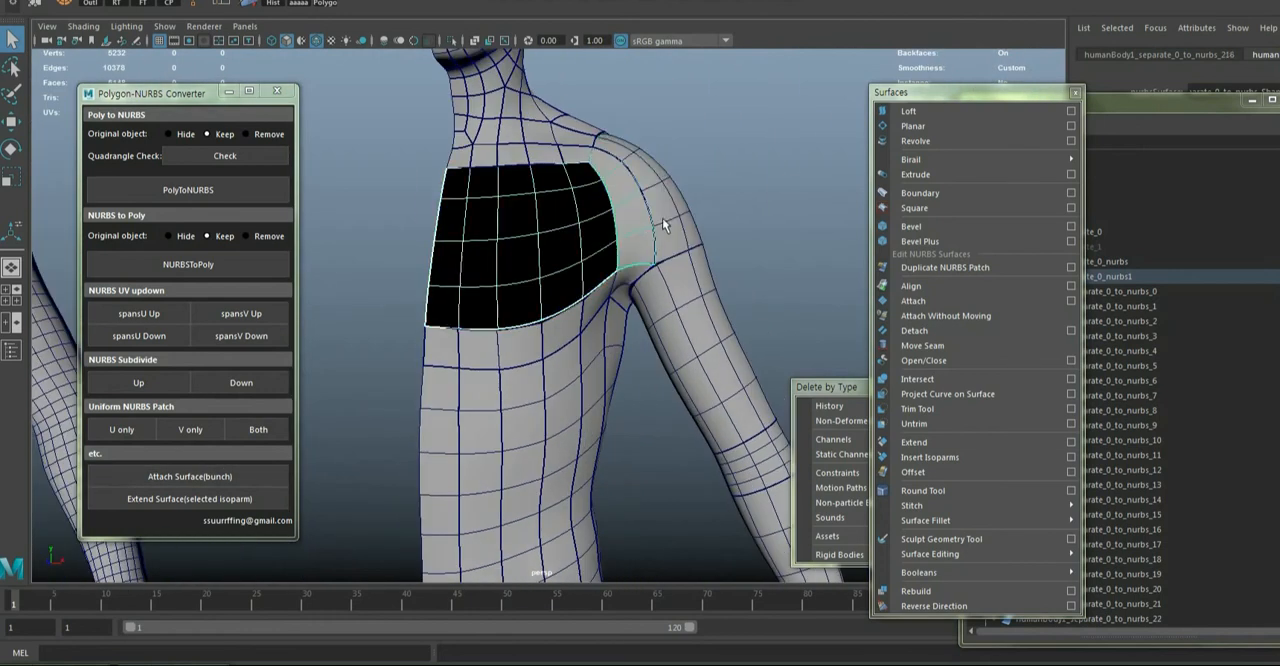
pyautogui.click(134, 311)
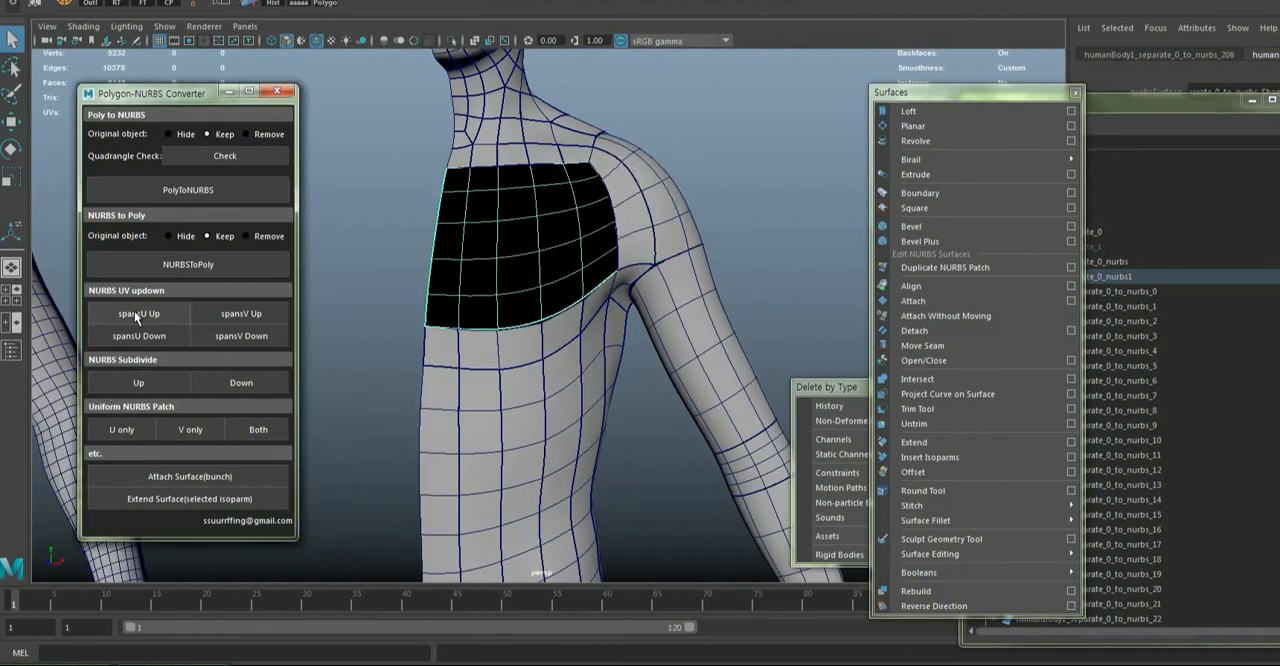
# Increase the U spans of the narrow patch beside the armpit and the V spans of the outer shoulder patch
pyautogui.click(651, 243)
pyautogui.keyDown('alt'); pyautogui.moveTo(657, 249); pyautogui.dragTo(620, 335); pyautogui.keyUp('alt')
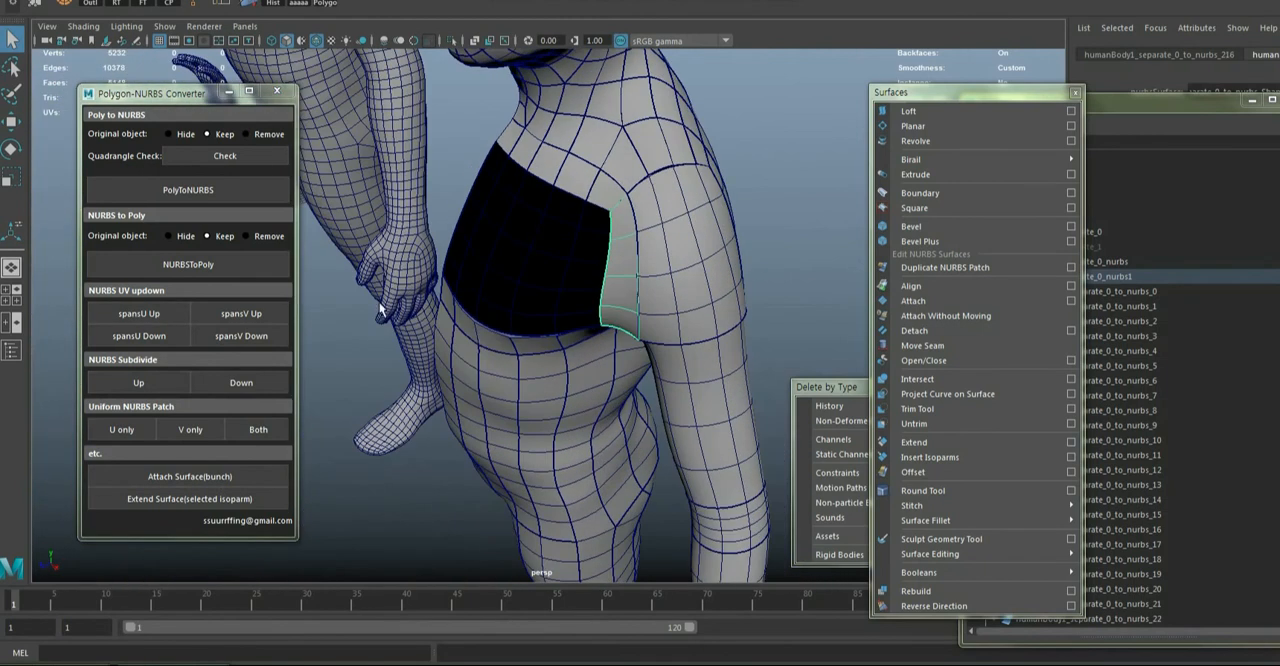
pyautogui.click(166, 314)
pyautogui.click(713, 290)
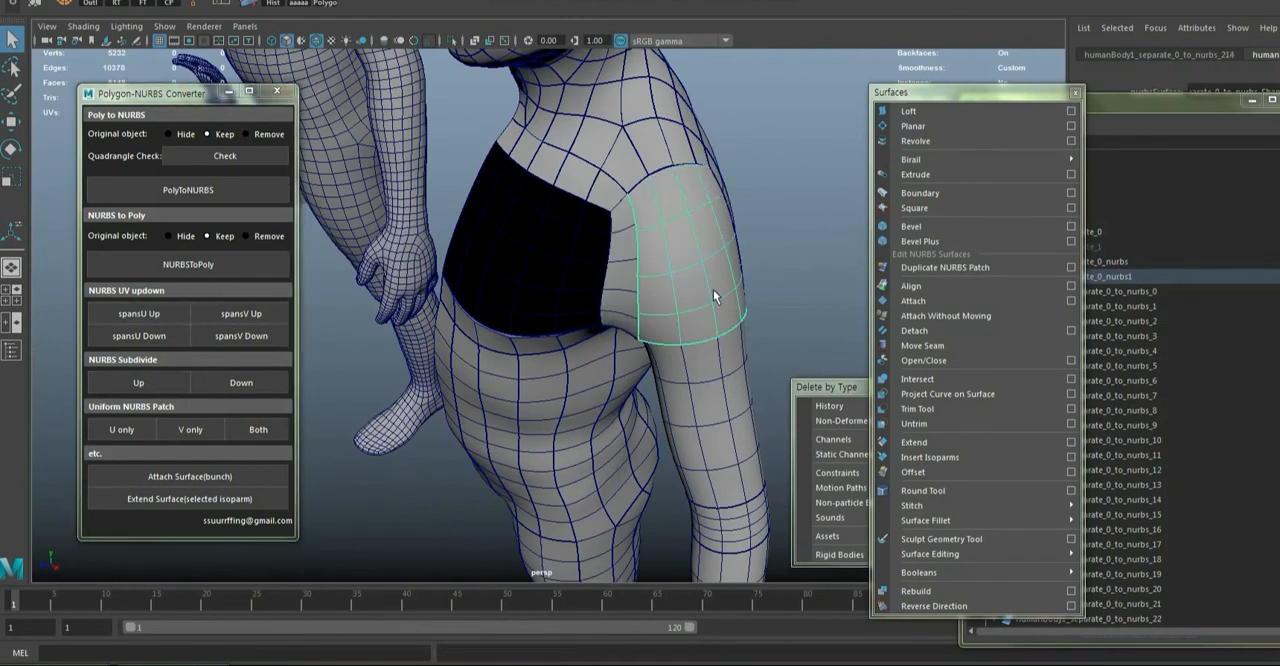
pyautogui.keyDown('alt'); pyautogui.moveTo(713, 290); pyautogui.dragTo(612, 268); pyautogui.keyUp('alt')
pyautogui.click(247, 312)
pyautogui.keyDown('alt'); pyautogui.moveTo(653, 352); pyautogui.dragTo(560, 312); pyautogui.keyUp('alt')
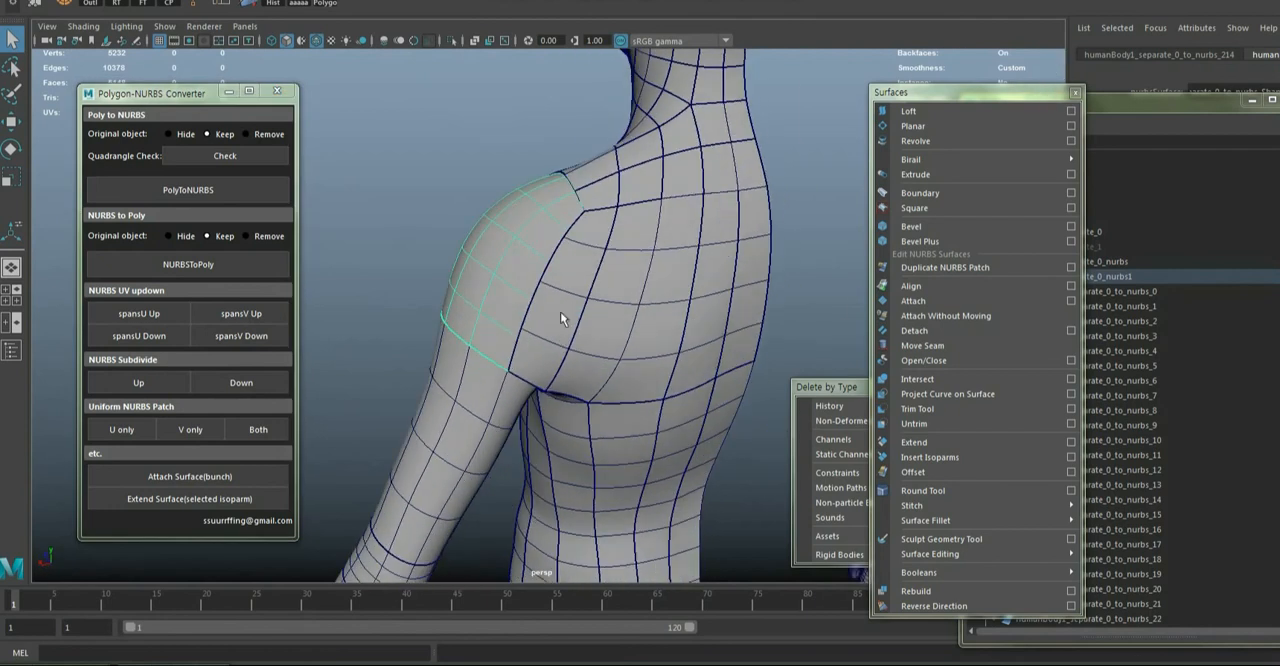
# Attach the upper back patches, from the shoulder blade to the body's centre edge, into one surface
pyautogui.click(560, 313)
pyautogui.keyDown('shift'); pyautogui.click(614, 322); pyautogui.keyUp('shift')
pyautogui.keyDown('shift'); pyautogui.click(653, 337); pyautogui.keyUp('shift')
pyautogui.keyDown('alt'); pyautogui.moveTo(660, 400); pyautogui.dragTo(651, 346); pyautogui.keyUp('alt')
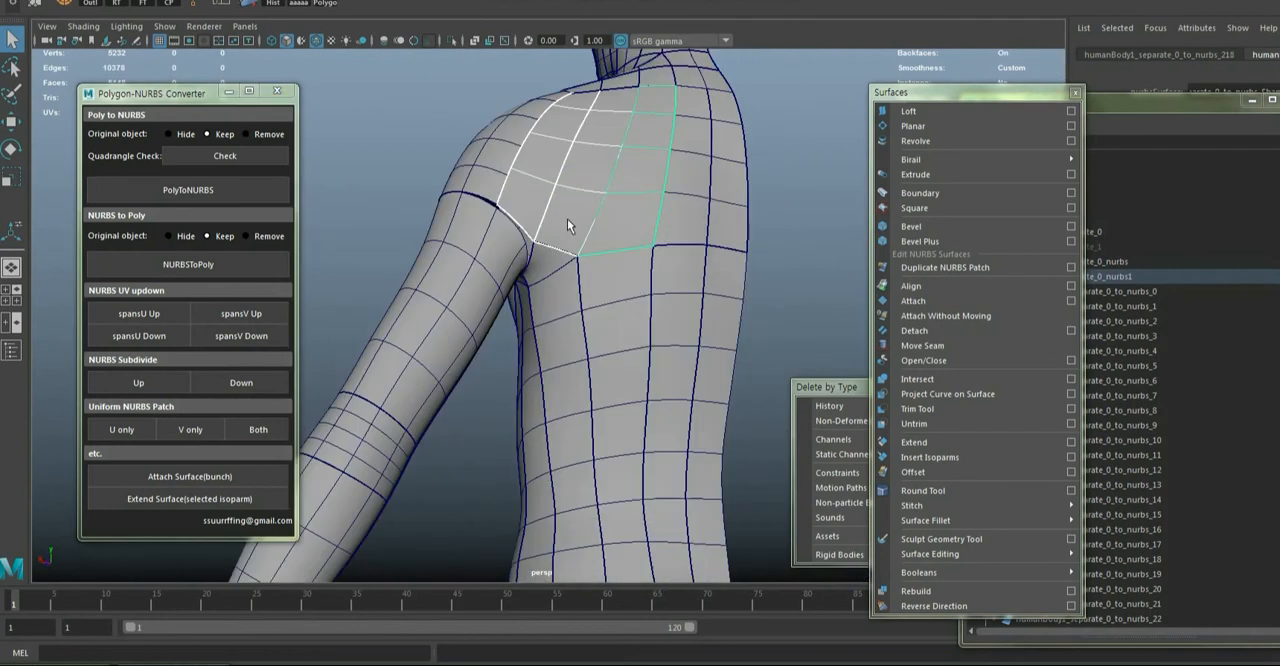
pyautogui.click(567, 219)
pyautogui.keyDown('shift'); pyautogui.click(644, 213); pyautogui.keyUp('shift')
pyautogui.keyDown('shift'); pyautogui.click(716, 213); pyautogui.keyUp('shift')
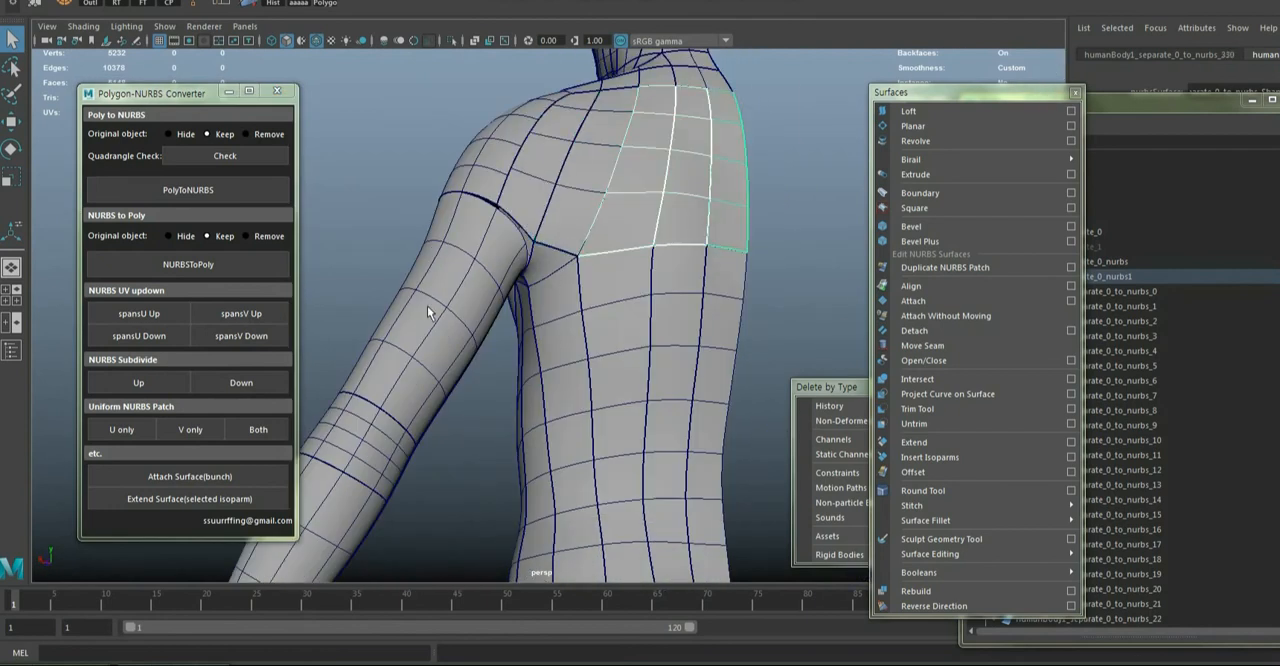
pyautogui.click(188, 476)
pyautogui.keyDown('alt'); pyautogui.moveTo(606, 294); pyautogui.dragTo(606, 289); pyautogui.keyUp('alt')
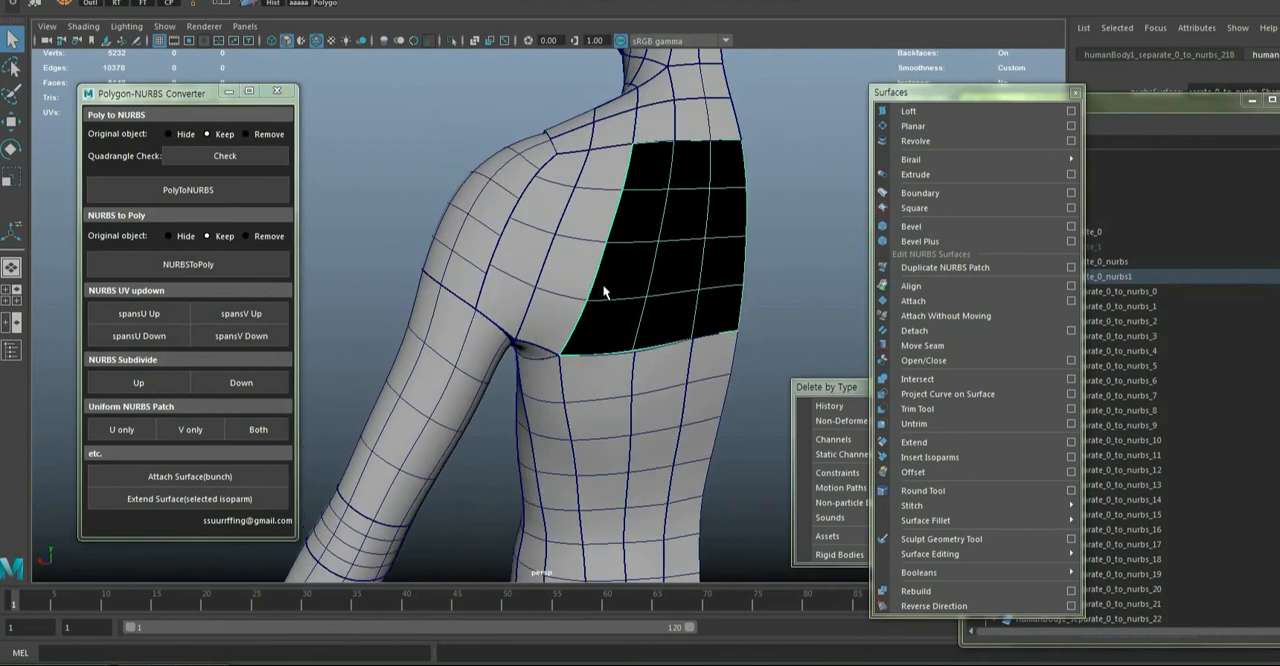
# Increase the U spans of the attached upper back surface and of the two patches beside it behind the shoulder
pyautogui.click(116, 313)
pyautogui.click(556, 243)
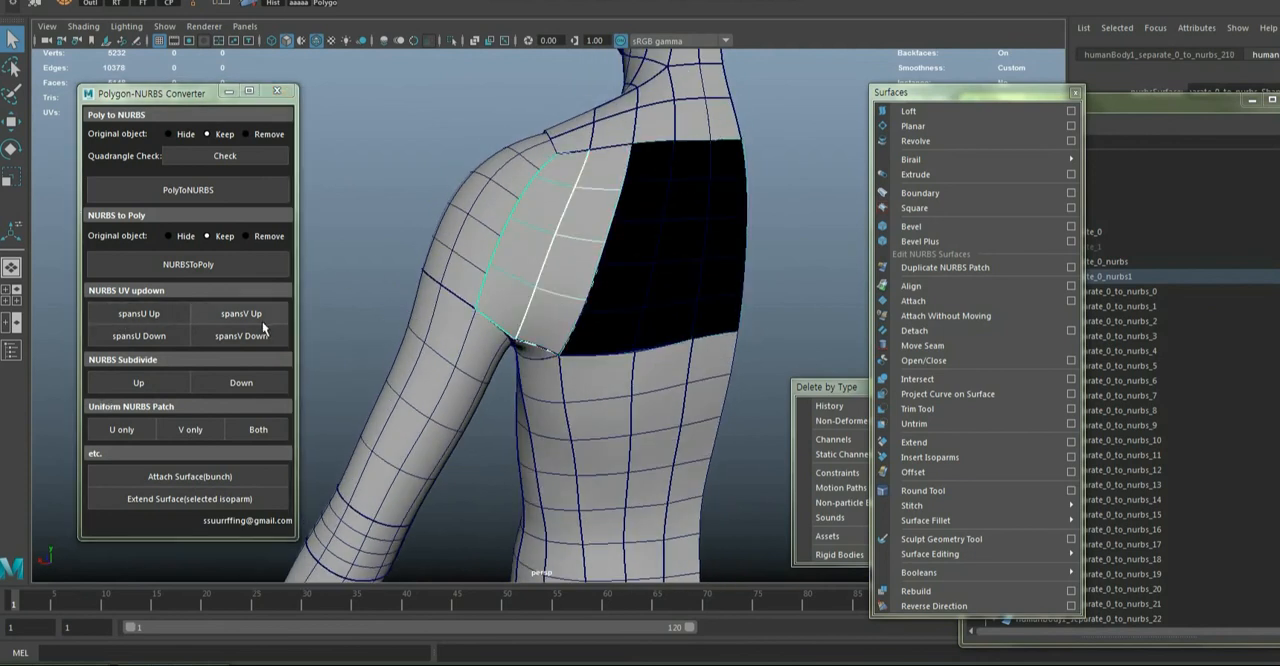
pyautogui.click(140, 317)
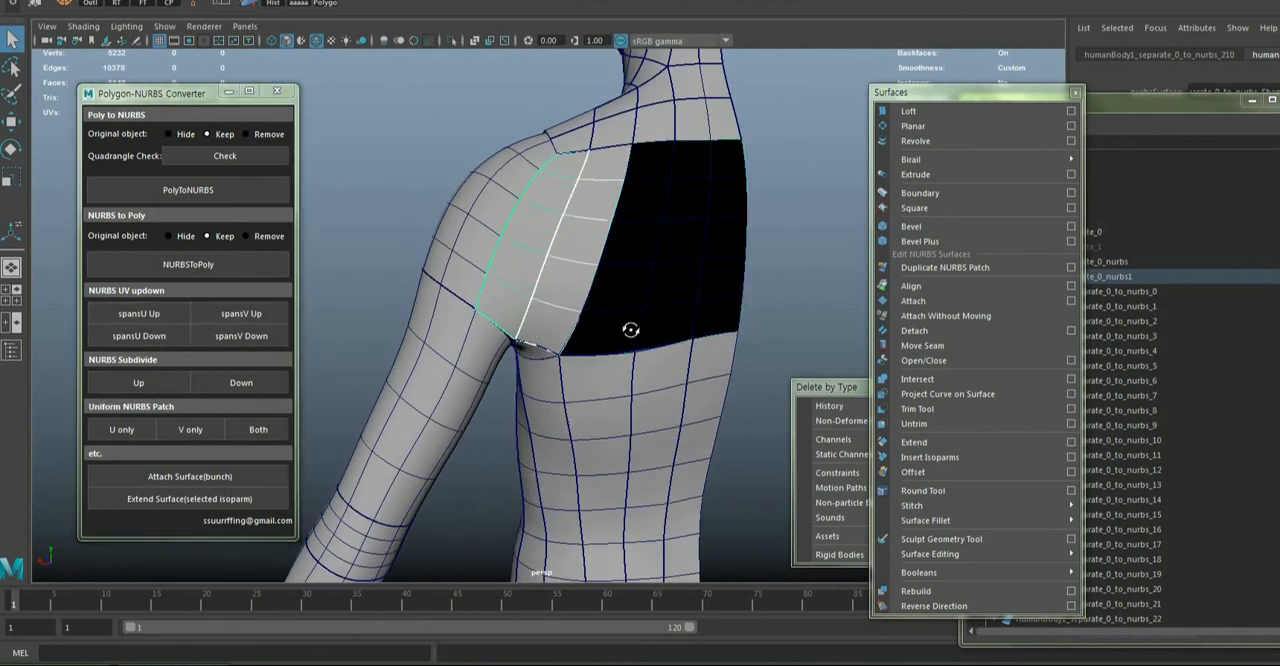
pyautogui.keyDown('alt'); pyautogui.moveTo(629, 334); pyautogui.dragTo(714, 259); pyautogui.keyUp('alt')
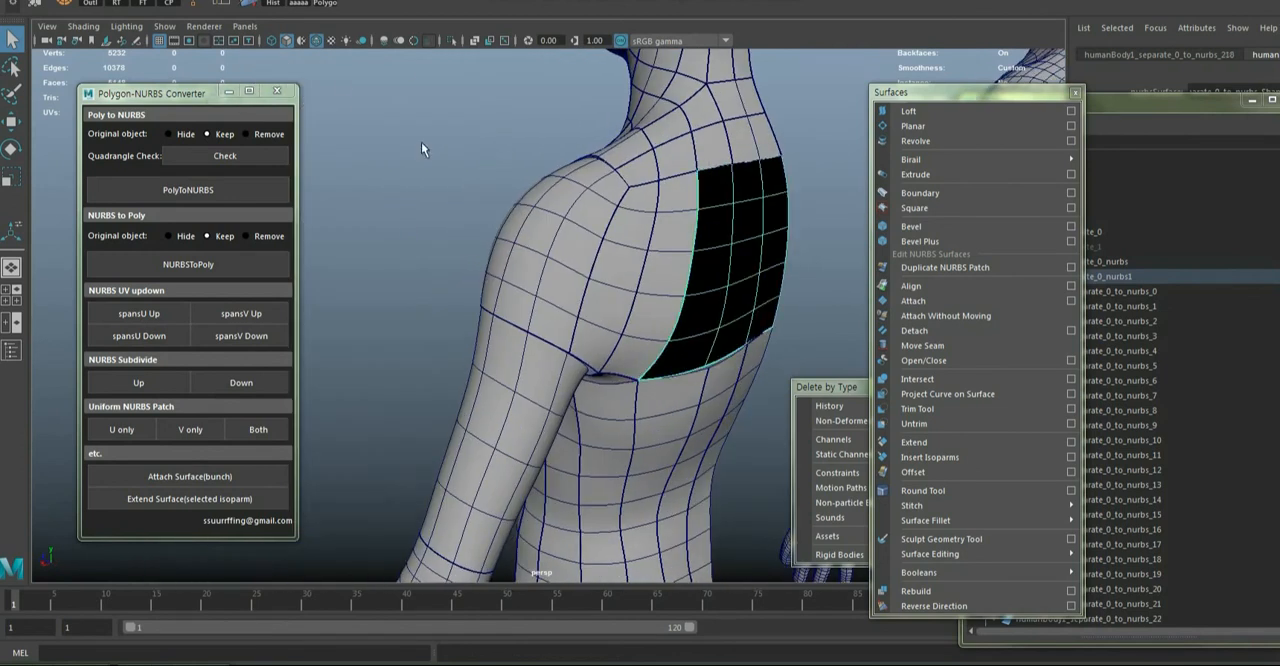
# Correct the black shading of the attached surfaces and clear the selection
pyautogui.click(252, 5)
pyautogui.click(380, 143)
pyautogui.keyDown('alt'); pyautogui.moveTo(400, 170); pyautogui.dragTo(702, 278); pyautogui.keyUp('alt')
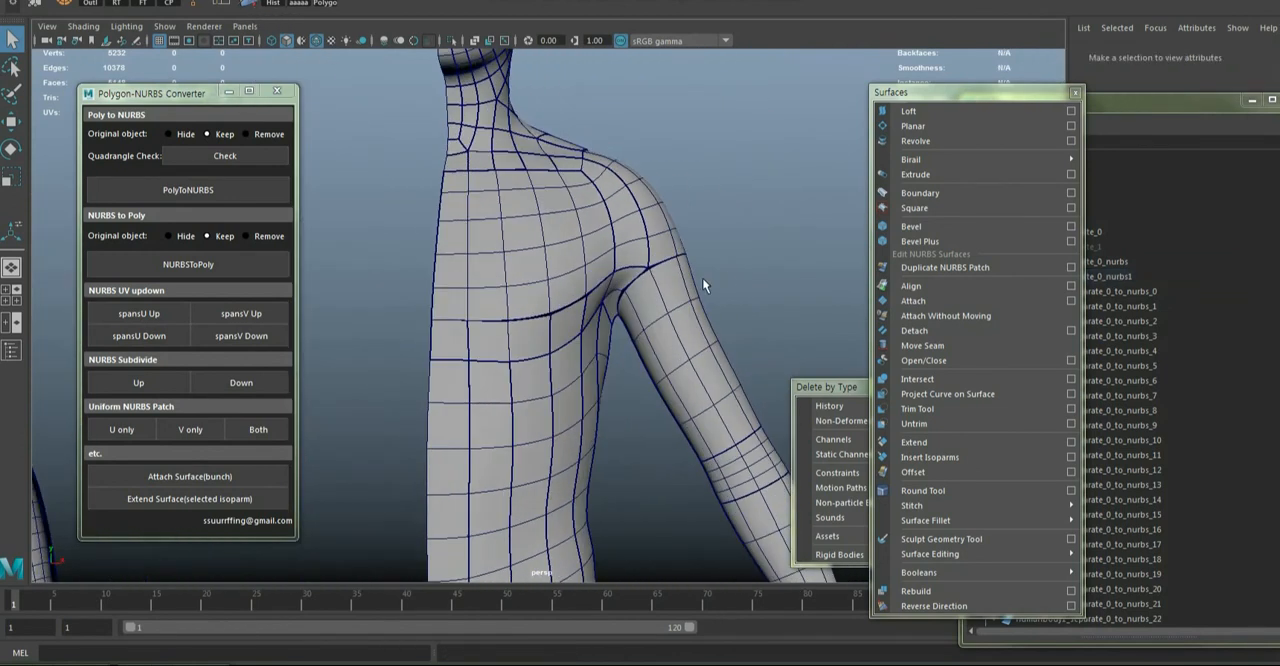
# Convert all patches of the simplified NURBS half body to polygons and move the result to the far side of the original half body
pyautogui.moveTo(702, 278)
pyautogui.keyDown('alt'); pyautogui.mouseDown(button='right')
pyautogui.moveTo(647, 291)
pyautogui.moveTo(593, 375)
pyautogui.moveTo(497, 166)
pyautogui.mouseUp(button='right'); pyautogui.keyUp('alt')
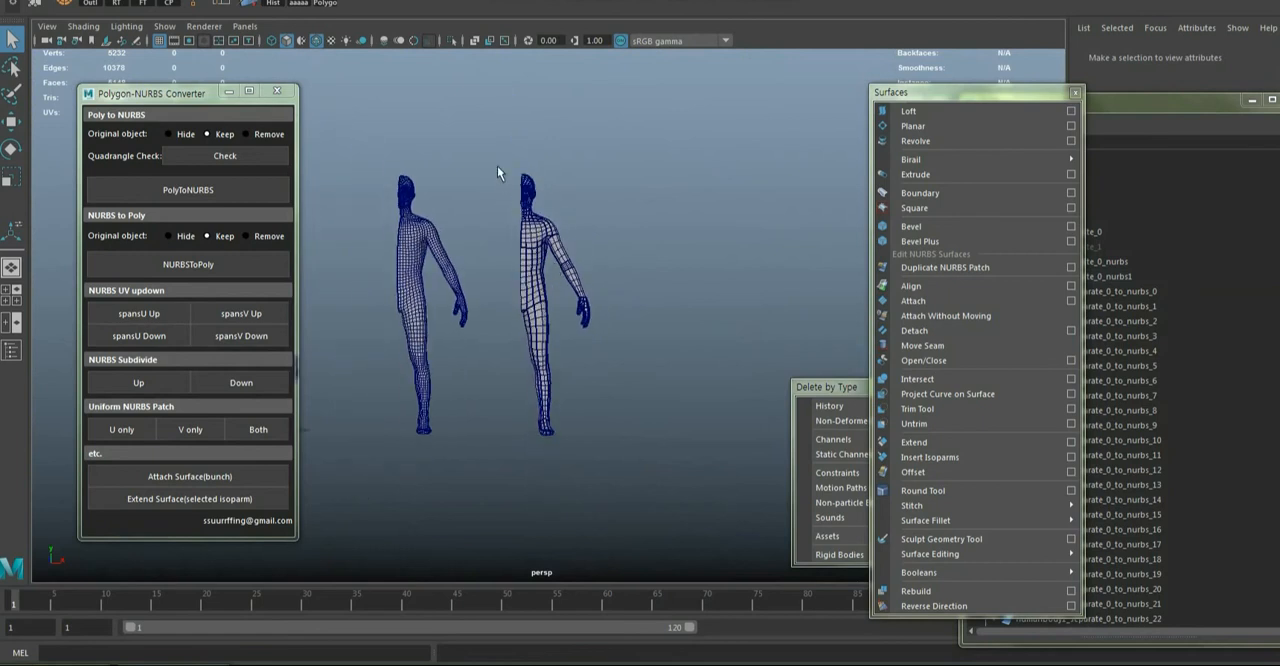
pyautogui.moveTo(490, 142); pyautogui.dragTo(645, 468)
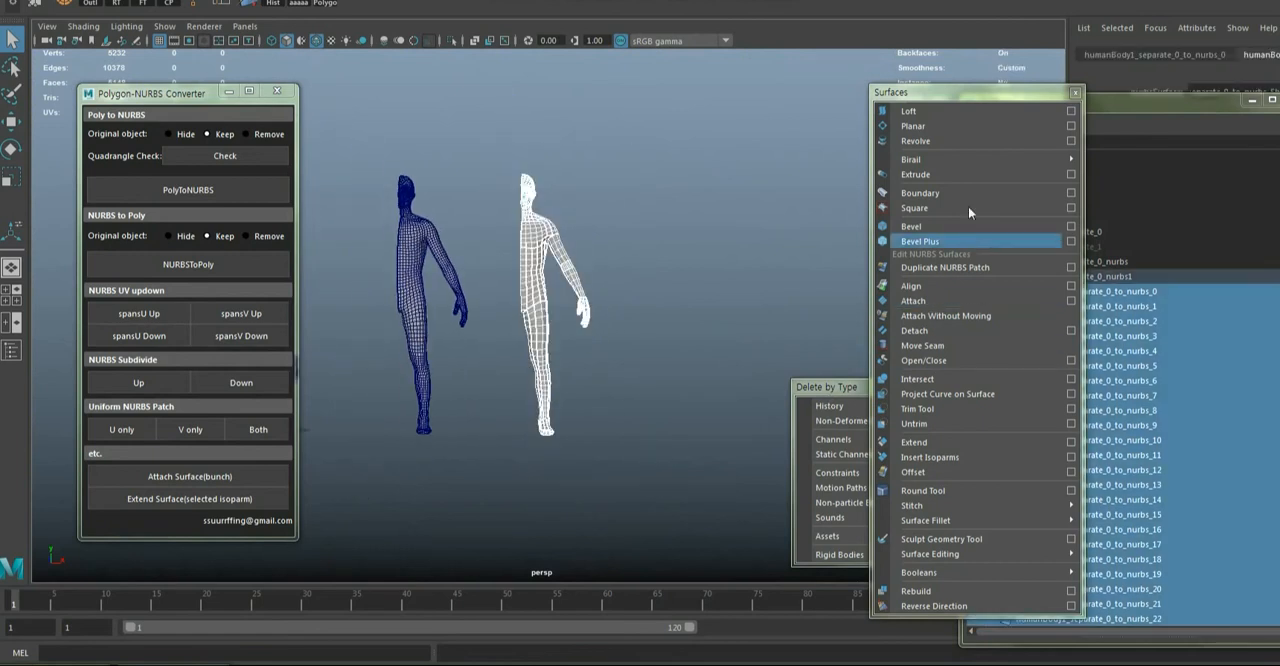
pyautogui.click(177, 265)
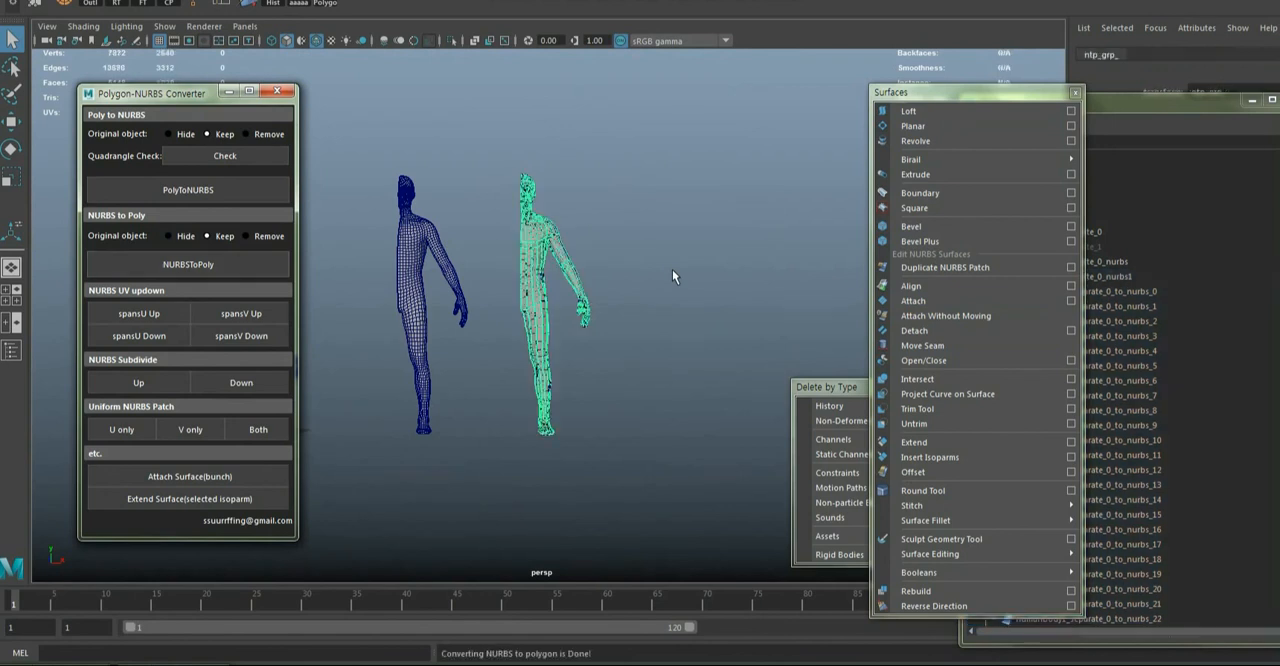
pyautogui.press('w')
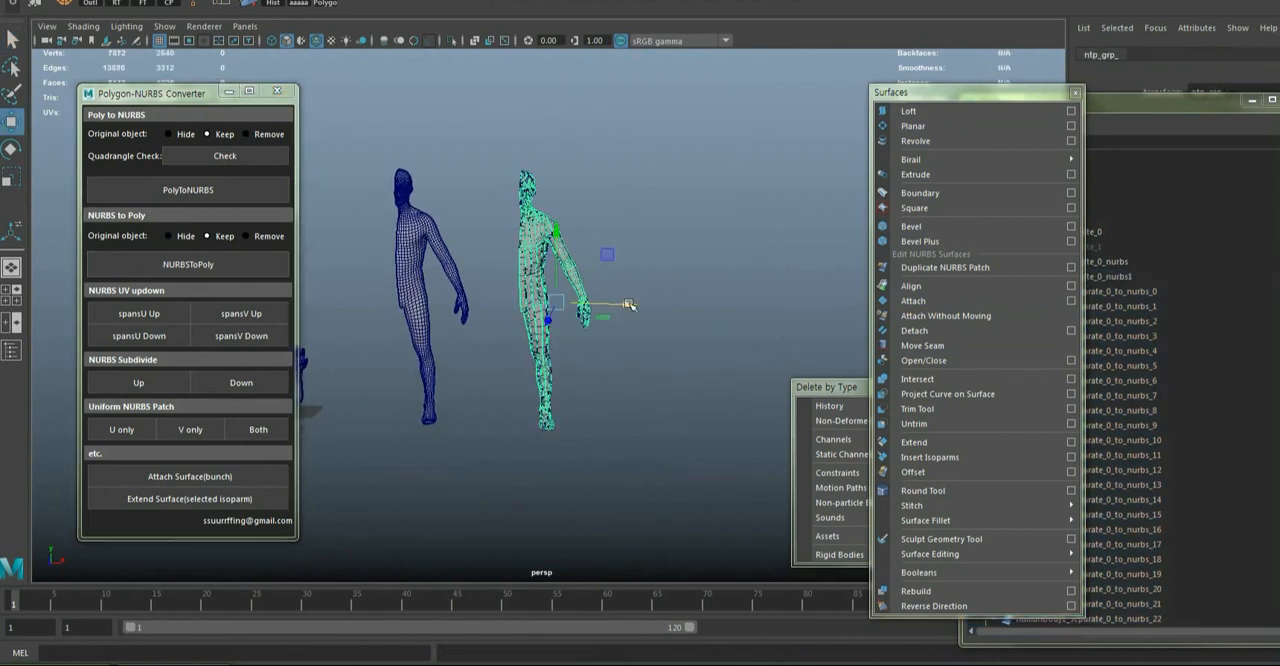
pyautogui.moveTo(620, 303); pyautogui.dragTo(432, 322)
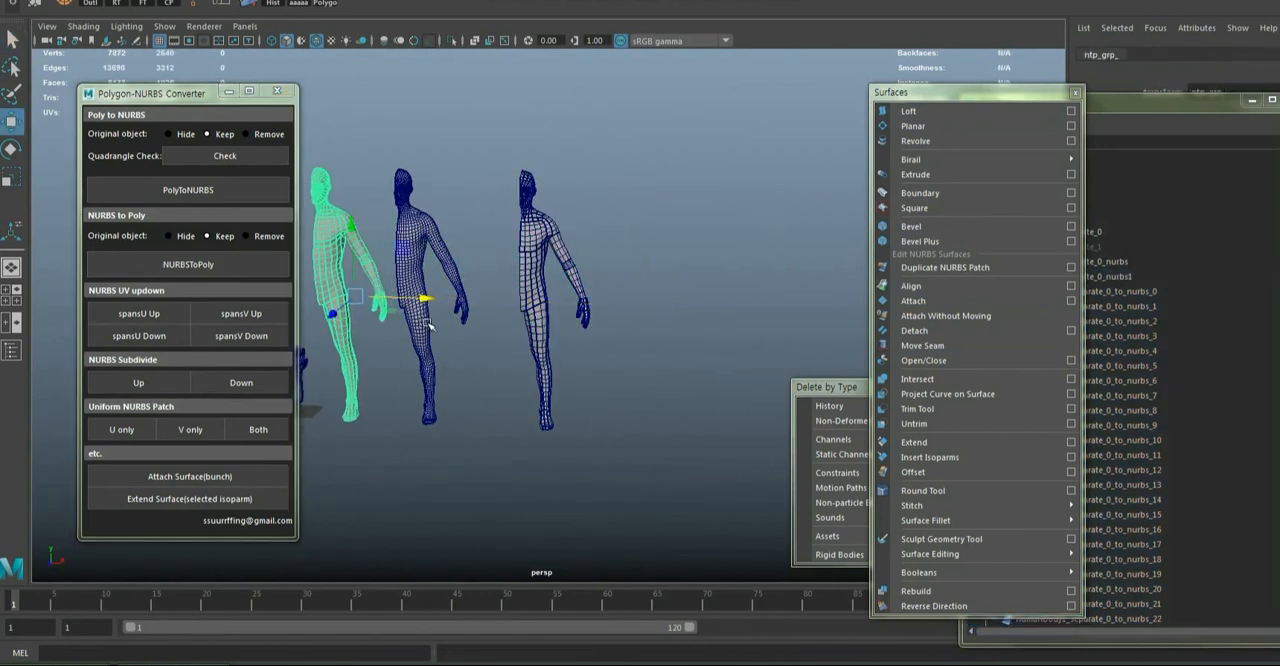
pyautogui.press('f')
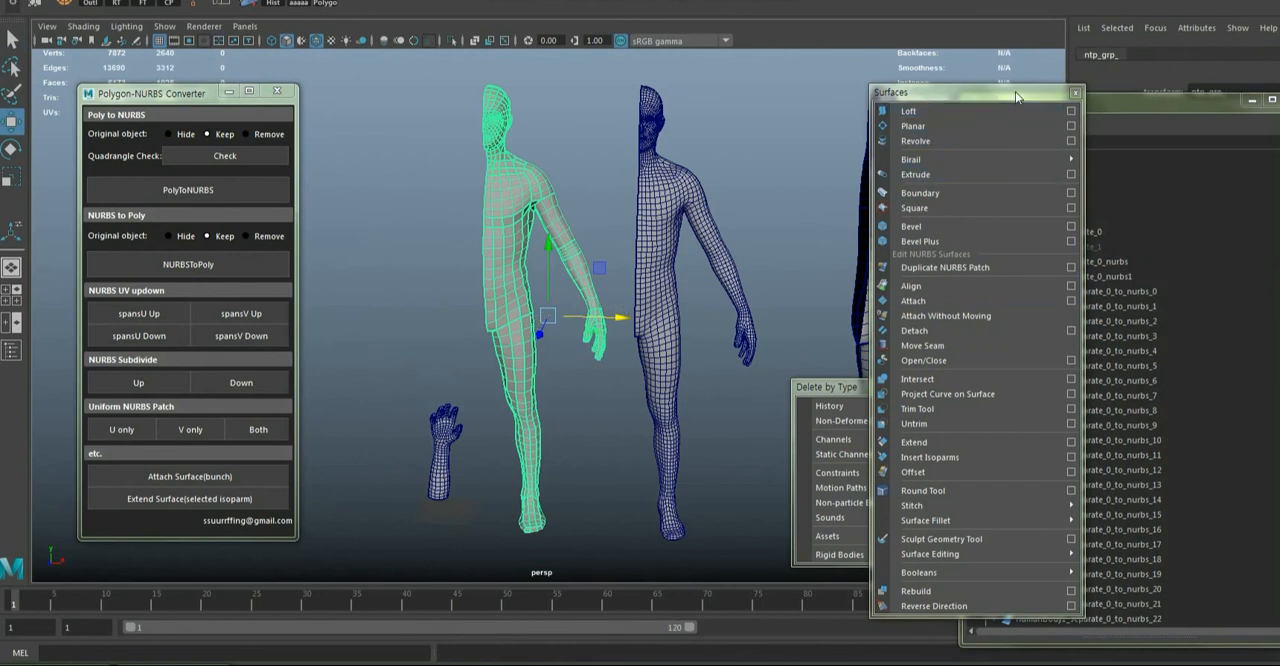
# Combine the converted polygon pieces grouped under ntp_grp_ into a single mesh
pyautogui.moveTo(1040, 95); pyautogui.dragTo(930, 107)
pyautogui.moveTo(1036, 107); pyautogui.dragTo(1051, 83)
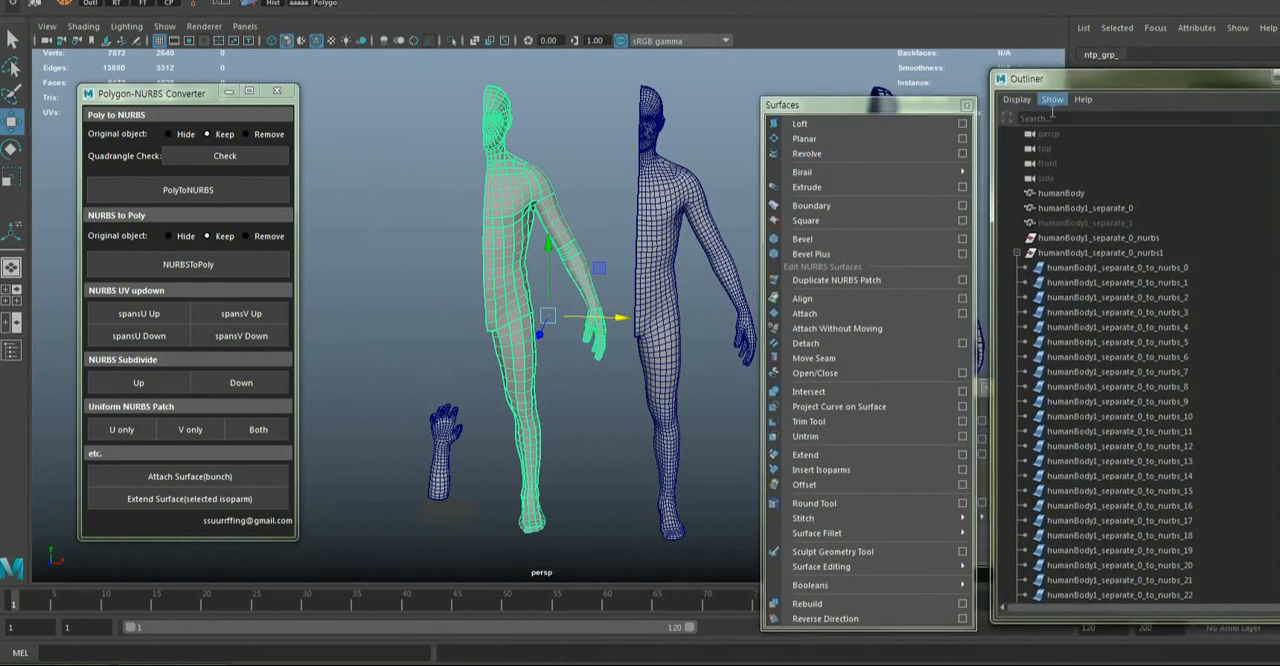
pyautogui.click(1017, 250)
pyautogui.click(1017, 298)
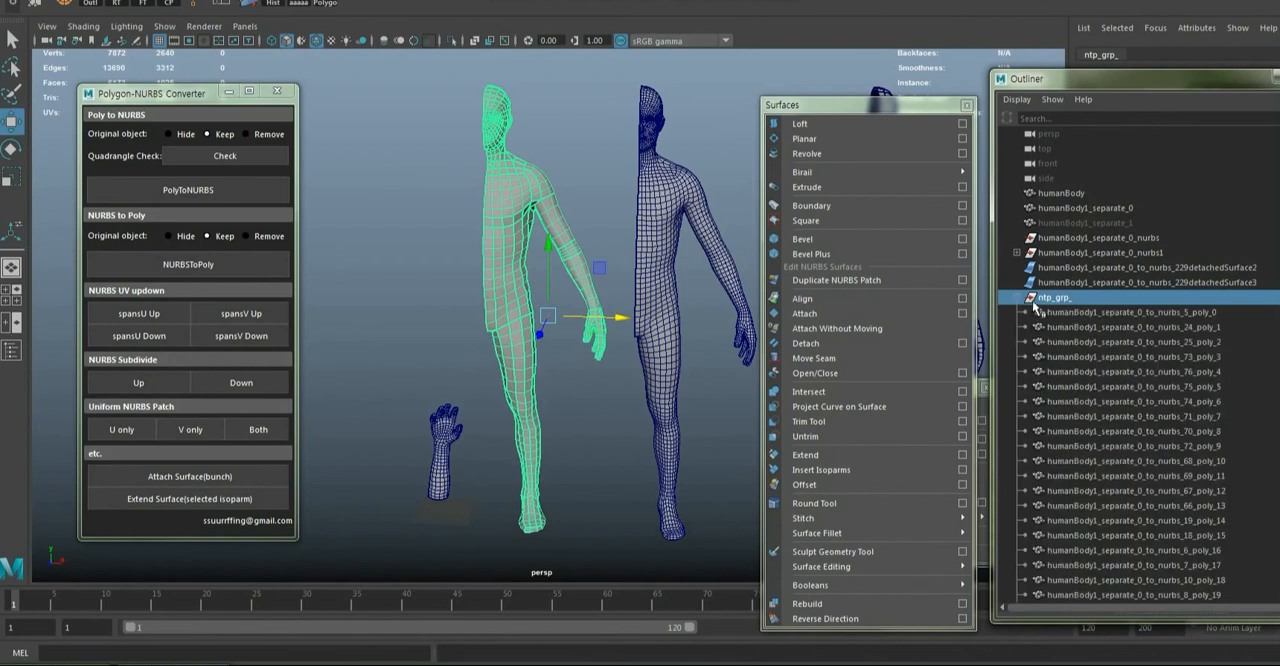
pyautogui.keyDown('alt'); pyautogui.moveTo(702, 340); pyautogui.dragTo(641, 330); pyautogui.keyUp('alt')
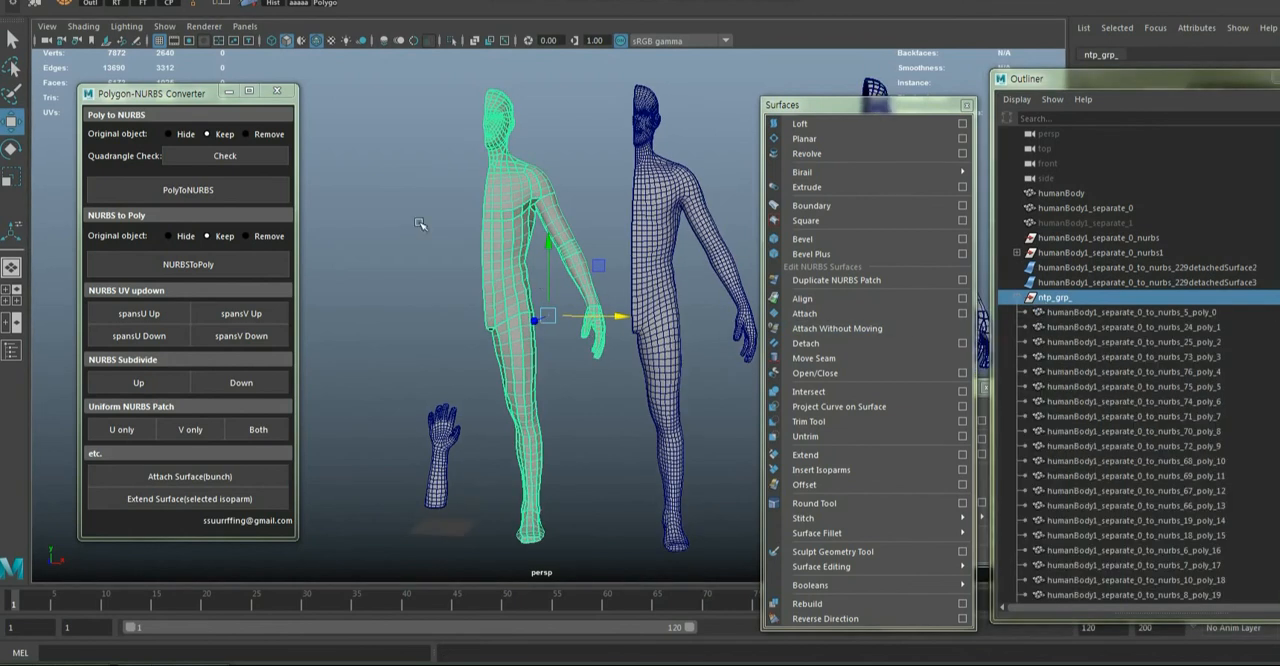
pyautogui.keyDown('shift'); pyautogui.moveTo(419, 222); pyautogui.dragTo(418, 490, button='right'); pyautogui.keyUp('shift')
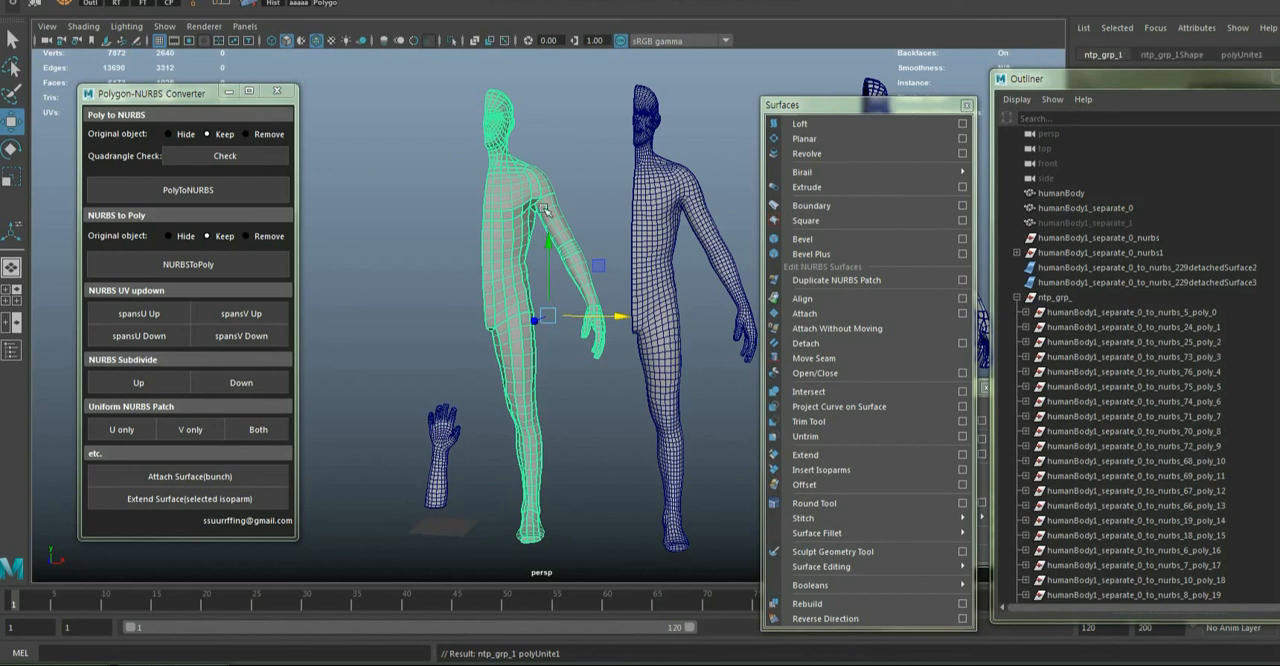
# Delete the construction history of the combined half-body mesh
pyautogui.moveTo(866, 110); pyautogui.dragTo(792, 97)
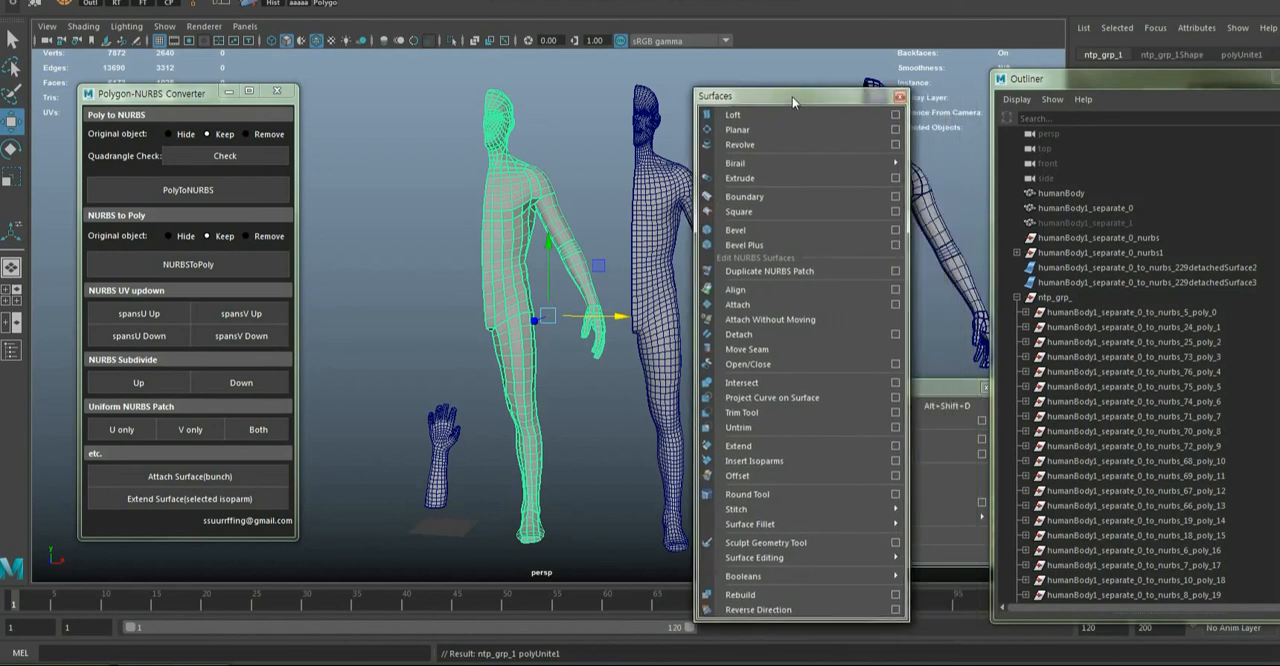
pyautogui.moveTo(930, 378); pyautogui.dragTo(1015, 275)
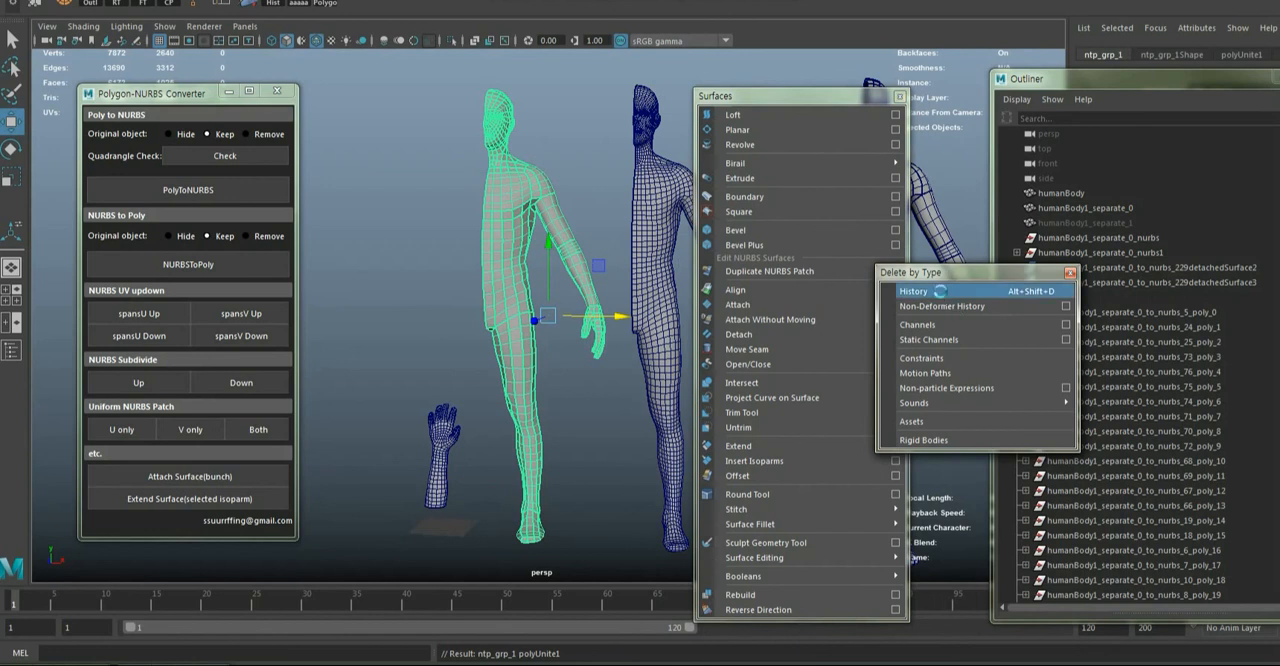
pyautogui.click(941, 292)
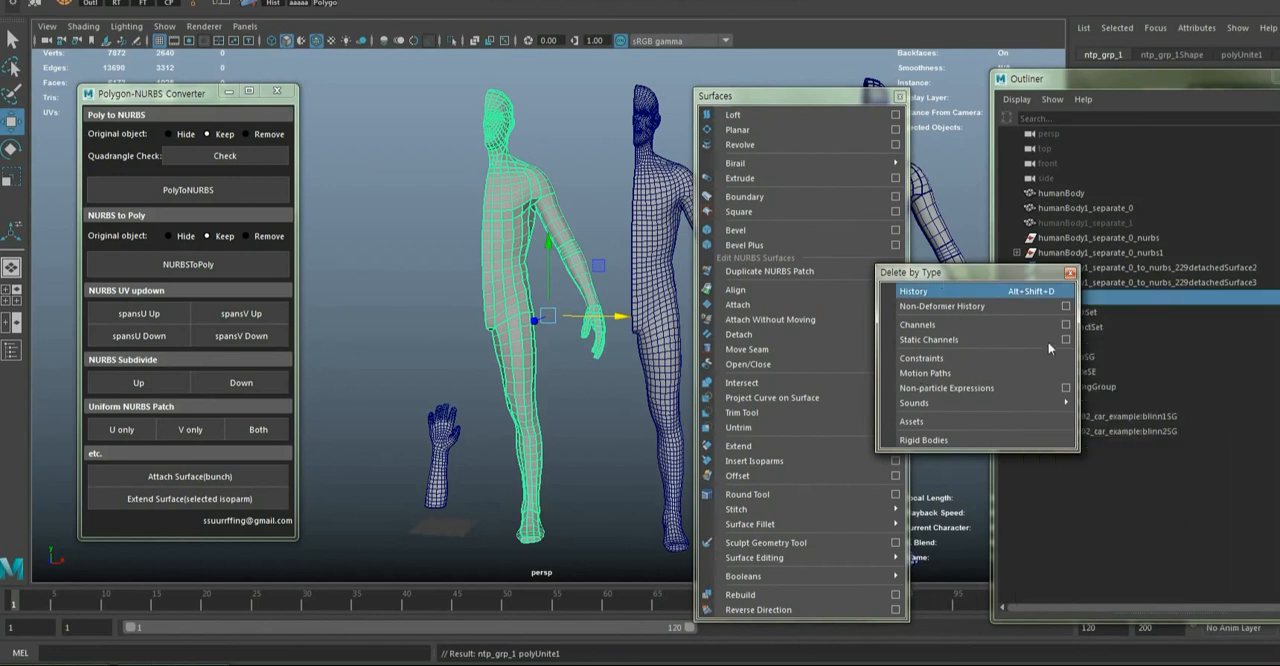
pyautogui.click(1067, 297)
pyautogui.click(1049, 381)
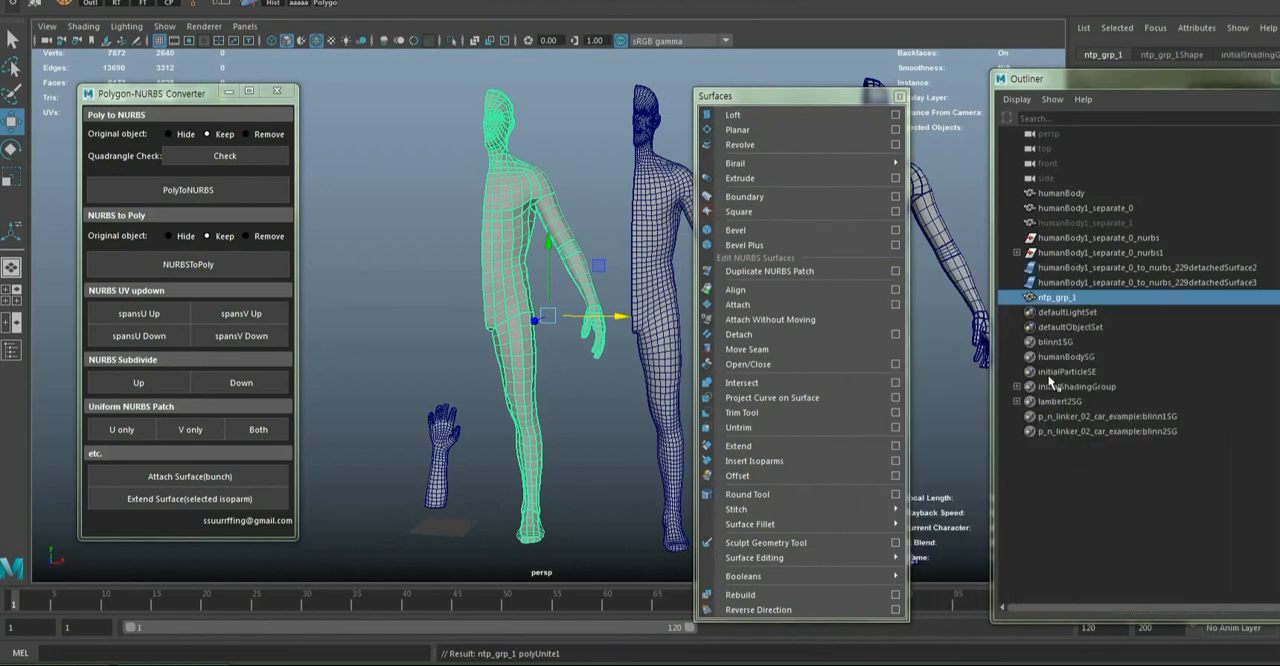
# Merge the vertices of the combined half-body mesh with a threshold of 0.0100
pyautogui.moveTo(780, 96); pyautogui.dragTo(840, 92)
pyautogui.keyDown('alt'); pyautogui.moveTo(576, 251); pyautogui.dragTo(521, 267); pyautogui.keyUp('alt')
pyautogui.keyDown('alt'); pyautogui.moveTo(521, 267); pyautogui.dragTo(590, 262, button='right'); pyautogui.keyUp('alt')
pyautogui.keyDown('alt'); pyautogui.moveTo(400, 170); pyautogui.dragTo(450, 130); pyautogui.keyUp('alt')
pyautogui.keyDown('alt'); pyautogui.moveTo(454, 90); pyautogui.dragTo(451, 230, button='middle'); pyautogui.keyUp('alt')
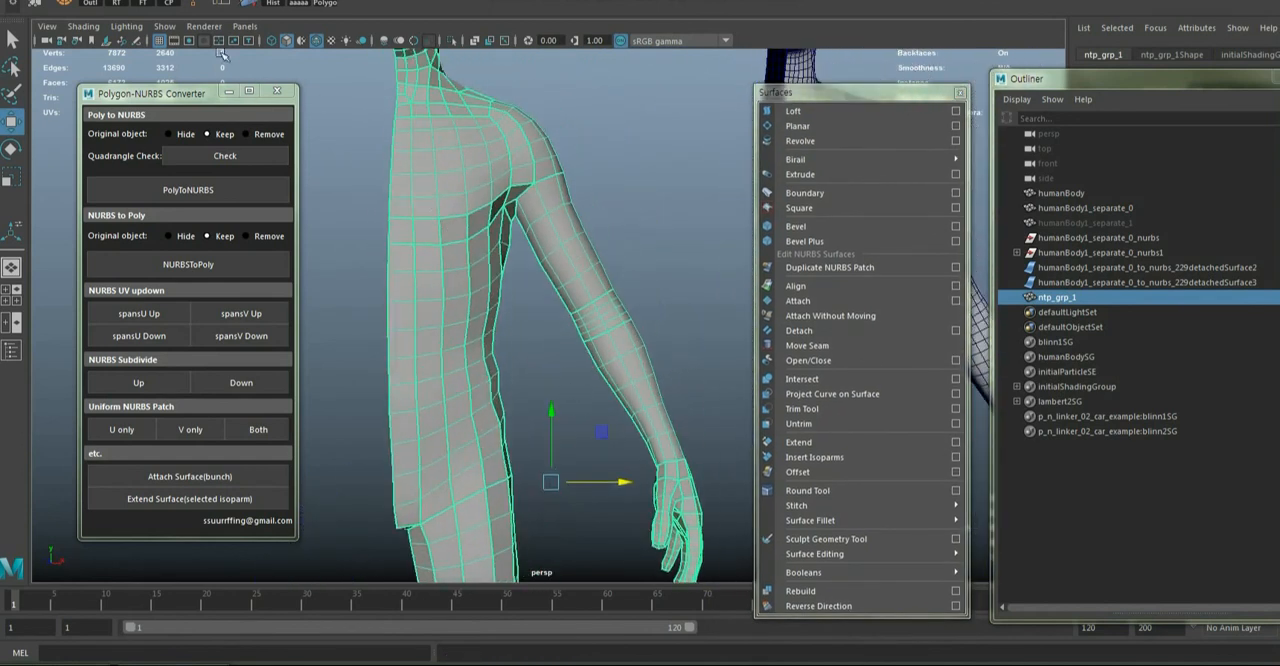
pyautogui.click(50, 8)
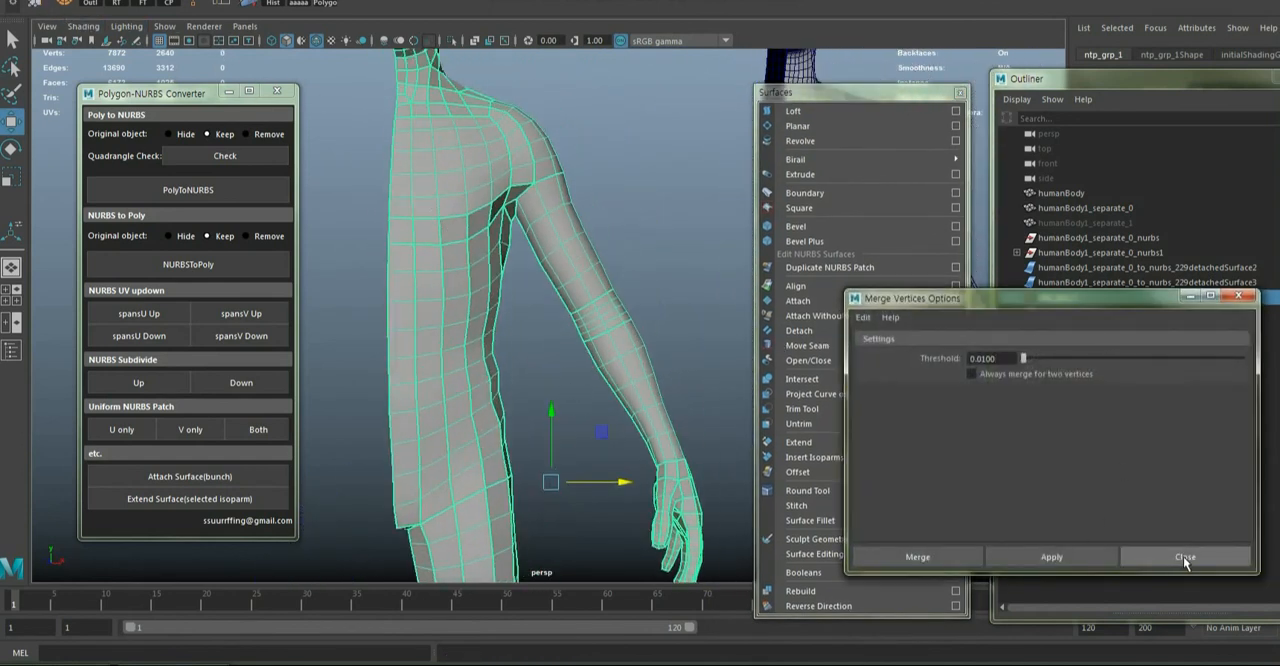
pyautogui.click(1072, 552)
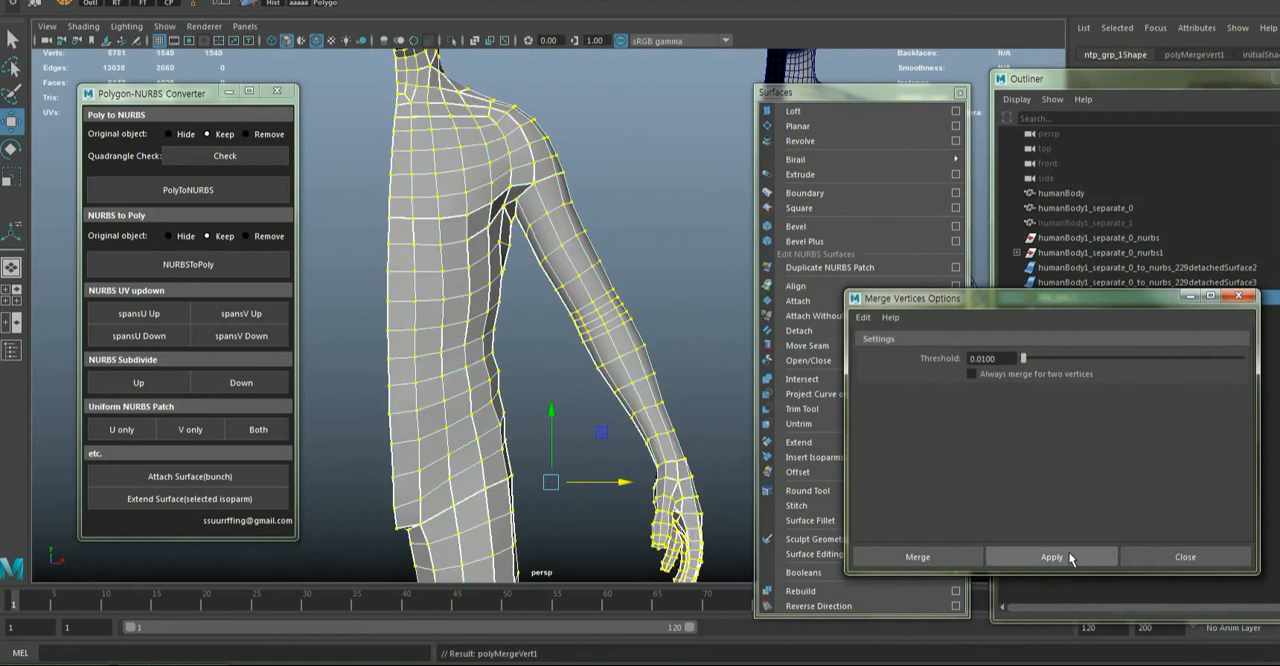
# Merge the half-body vertices once more with the distance threshold set to 0.1
pyautogui.click(1240, 297)
pyautogui.moveTo(859, 92); pyautogui.dragTo(895, 77)
pyautogui.keyDown('alt'); pyautogui.moveTo(540, 98); pyautogui.dragTo(426, 138); pyautogui.keyUp('alt')
pyautogui.click(37, 7)
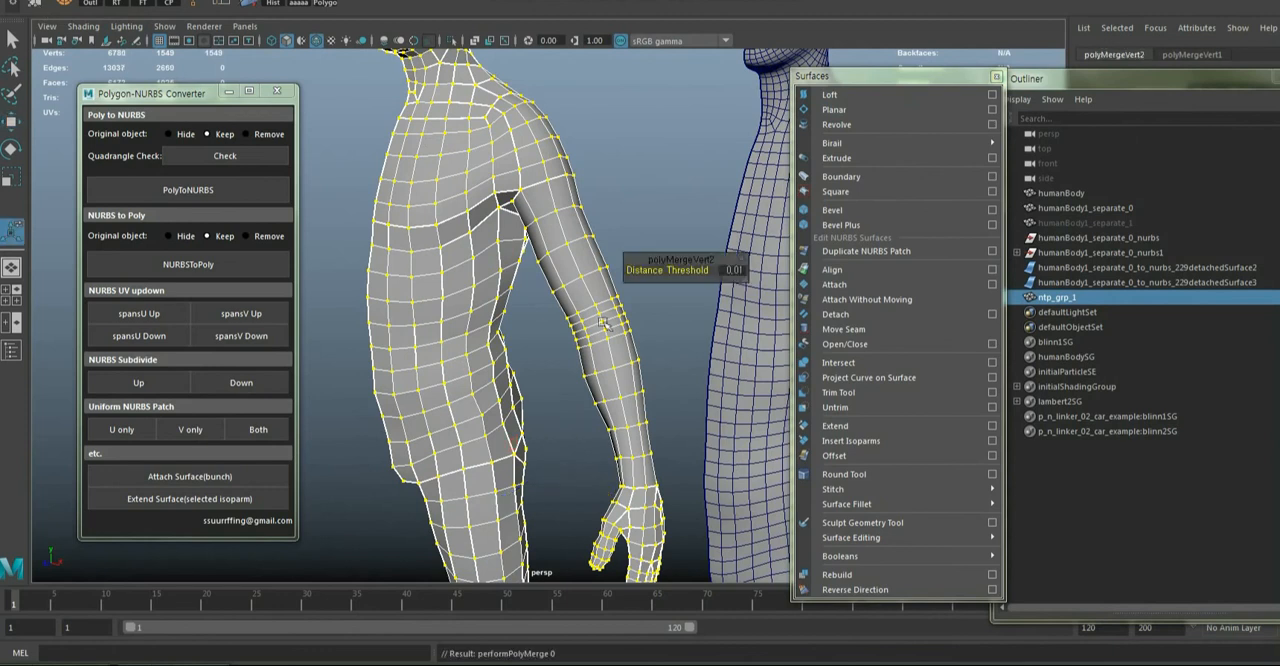
pyautogui.click(731, 271)
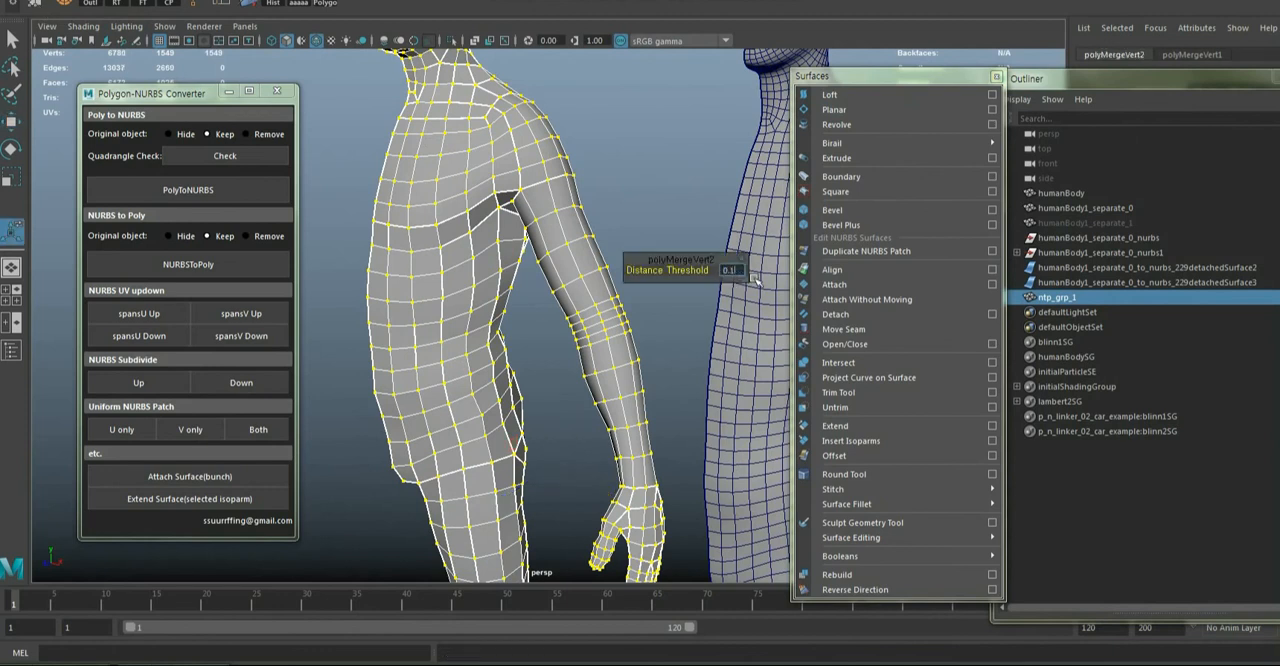
pyautogui.write('0.1')
pyautogui.press('Return')
# Examine the merged polygon half body from several angles, checking the seams between the former patches
pyautogui.keyDown('alt'); pyautogui.moveTo(578, 254); pyautogui.dragTo(520, 302, button='right'); pyautogui.keyUp('alt')
pyautogui.keyDown('alt'); pyautogui.moveTo(518, 423); pyautogui.dragTo(336, 356); pyautogui.keyUp('alt')
pyautogui.keyDown('alt'); pyautogui.moveTo(627, 409); pyautogui.dragTo(460, 366); pyautogui.keyUp('alt')
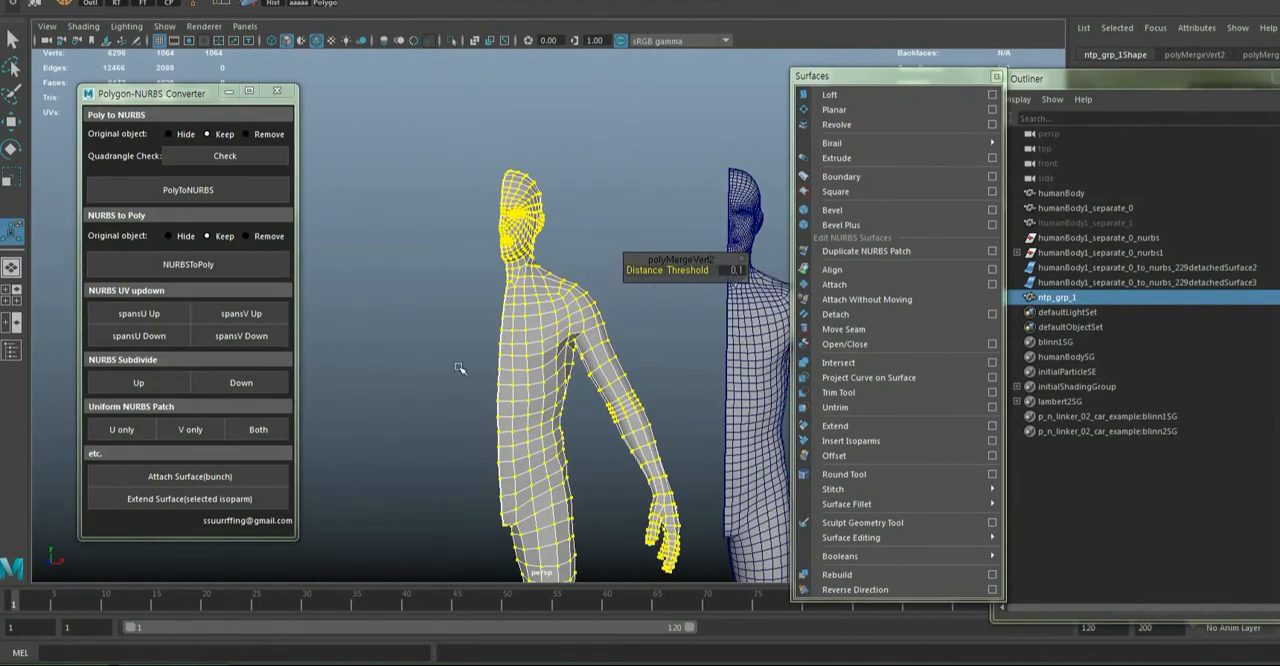
pyautogui.click(460, 366)
pyautogui.keyDown('alt'); pyautogui.moveTo(540, 352); pyautogui.dragTo(474, 380, button='right'); pyautogui.keyUp('alt')
pyautogui.keyDown('alt'); pyautogui.moveTo(543, 427); pyautogui.dragTo(508, 328, button='middle'); pyautogui.keyUp('alt')
pyautogui.keyDown('alt'); pyautogui.moveTo(508, 328); pyautogui.dragTo(575, 318, button='right'); pyautogui.keyUp('alt')
pyautogui.keyDown('alt'); pyautogui.moveTo(545, 322); pyautogui.dragTo(497, 304); pyautogui.keyUp('alt')
pyautogui.click(497, 304)
pyautogui.keyDown('alt'); pyautogui.moveTo(497, 304); pyautogui.dragTo(525, 330, button='right'); pyautogui.keyUp('alt')
pyautogui.keyDown('alt'); pyautogui.moveTo(550, 385); pyautogui.dragTo(495, 530, button='middle'); pyautogui.keyUp('alt')
pyautogui.keyDown('alt'); pyautogui.moveTo(470, 330); pyautogui.dragTo(530, 345, button='right'); pyautogui.keyUp('alt')
pyautogui.keyDown('alt'); pyautogui.moveTo(524, 346); pyautogui.dragTo(592, 350, button='middle'); pyautogui.keyUp('alt')
# Move the pivot of the polygon half body onto its centre edge near the crotch
pyautogui.press('w')
pyautogui.keyDown('alt'); pyautogui.moveTo(592, 350); pyautogui.dragTo(555, 392, button='right'); pyautogui.keyUp('alt')
pyautogui.keyDown('alt'); pyautogui.moveTo(589, 411); pyautogui.dragTo(592, 379, button='middle'); pyautogui.keyUp('alt')
pyautogui.keyDown('alt'); pyautogui.moveTo(576, 375); pyautogui.dragTo(598, 378, button='right'); pyautogui.keyUp('alt')
pyautogui.moveTo(614, 438); pyautogui.dragTo(494, 433)
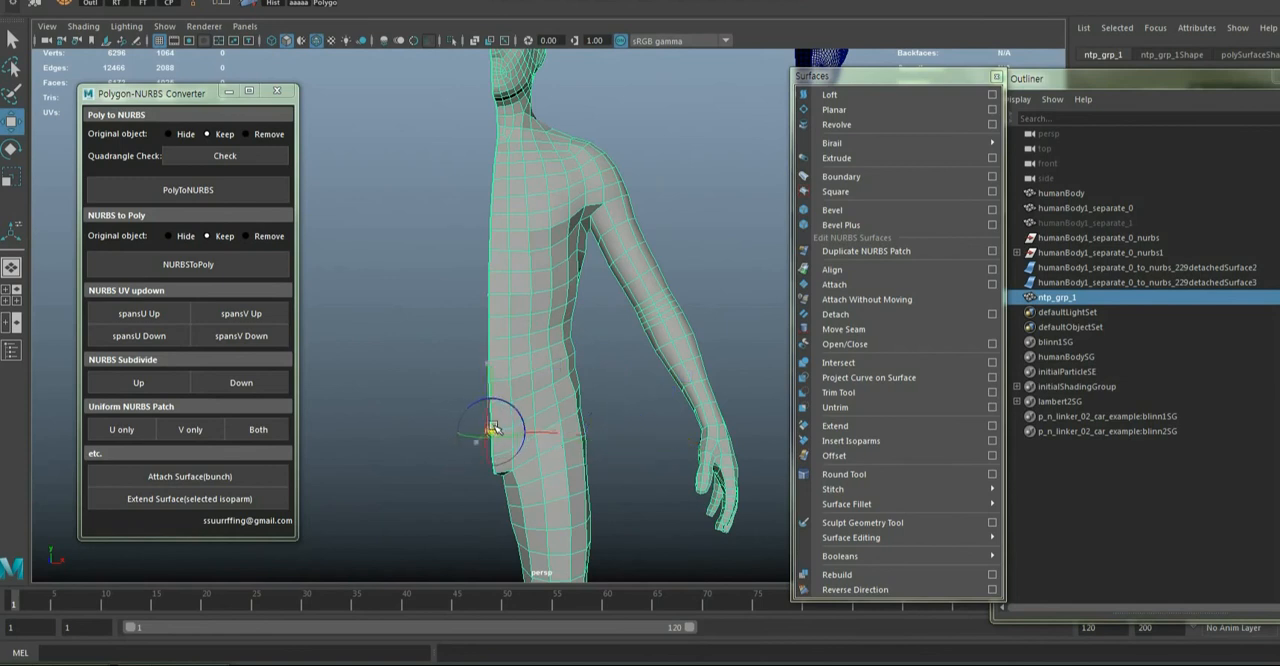
pyautogui.press('Insert')
# Mirror a duplicate of the polygon half body across its centre edge and select both halves
pyautogui.click(1279, 77)
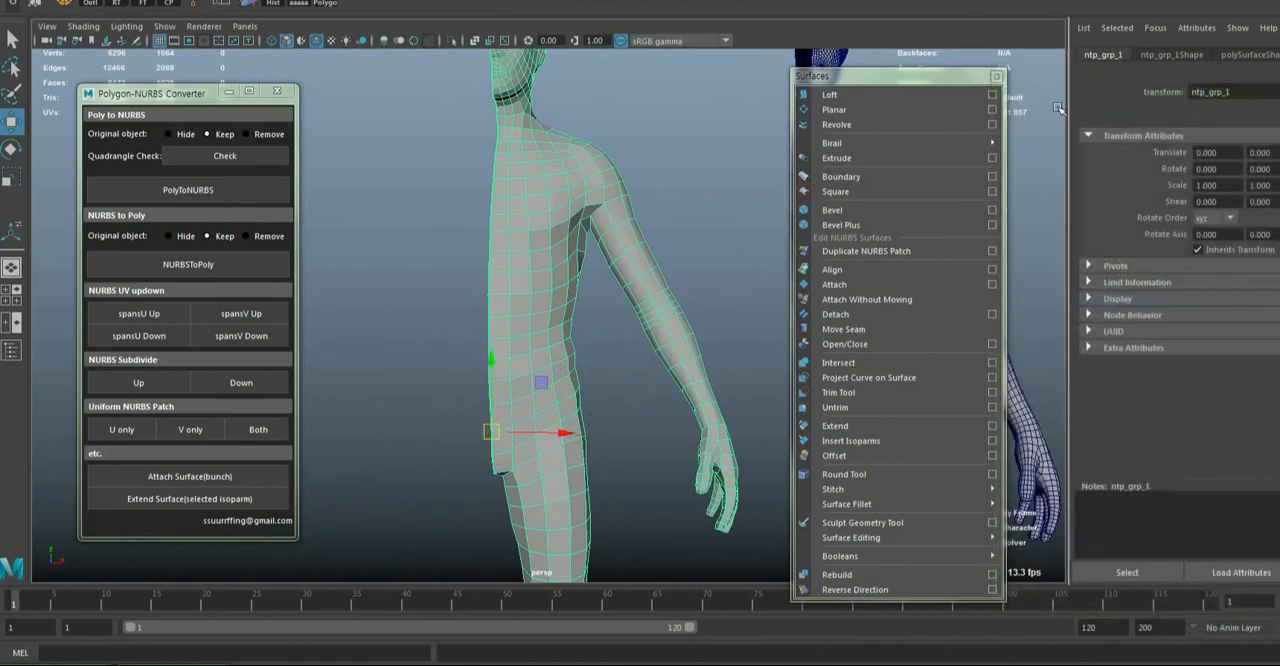
pyautogui.click(997, 78)
pyautogui.hotkey('ctrl', 'a')
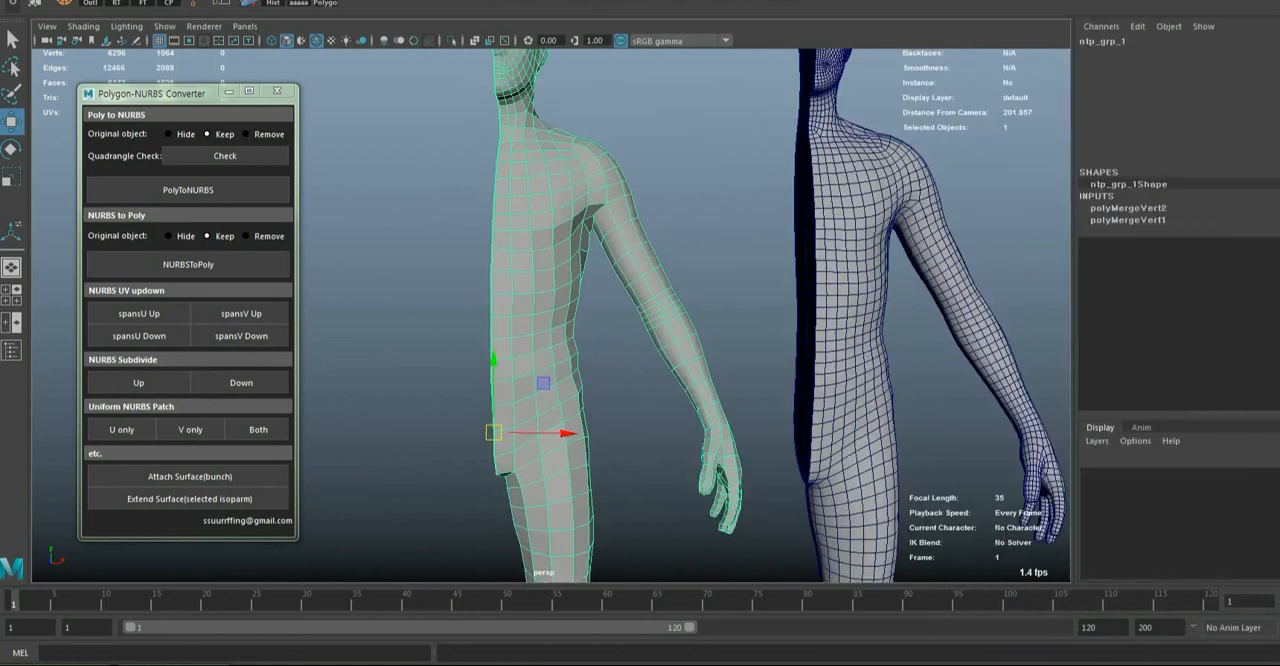
pyautogui.scroll(-2, 643, 333)
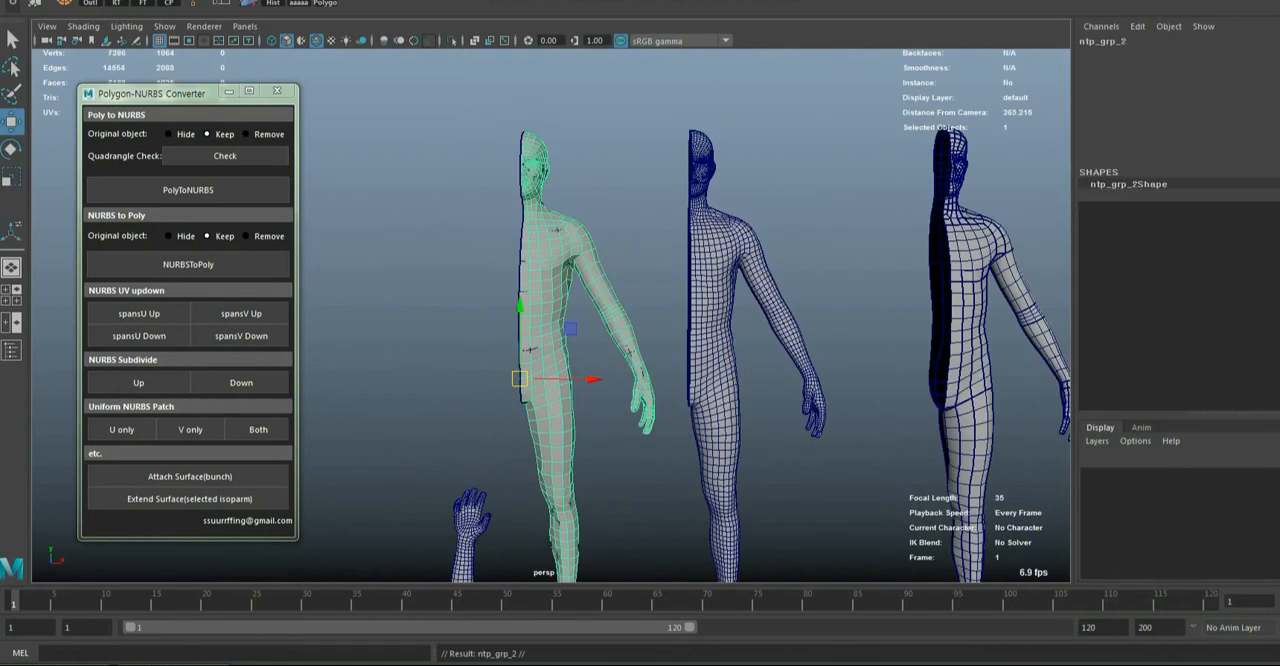
pyautogui.press('Return')
pyautogui.keyDown('shift'); pyautogui.click(532, 268); pyautogui.keyUp('shift')
pyautogui.scroll(5, 535, 250)
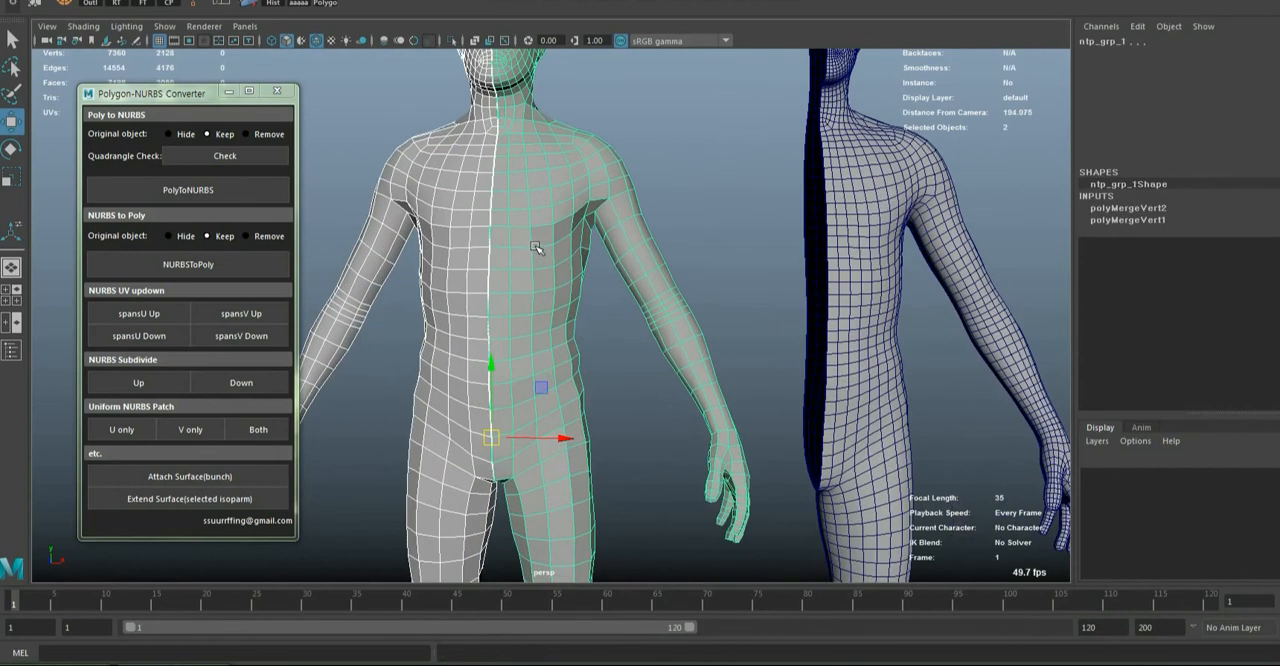
# Combine the two body halves into one mesh and merge its vertices with the distance threshold set to 0.1
pyautogui.keyDown('shift'); pyautogui.moveTo(535, 246); pyautogui.dragTo(527, 516, button='right'); pyautogui.keyUp('shift')
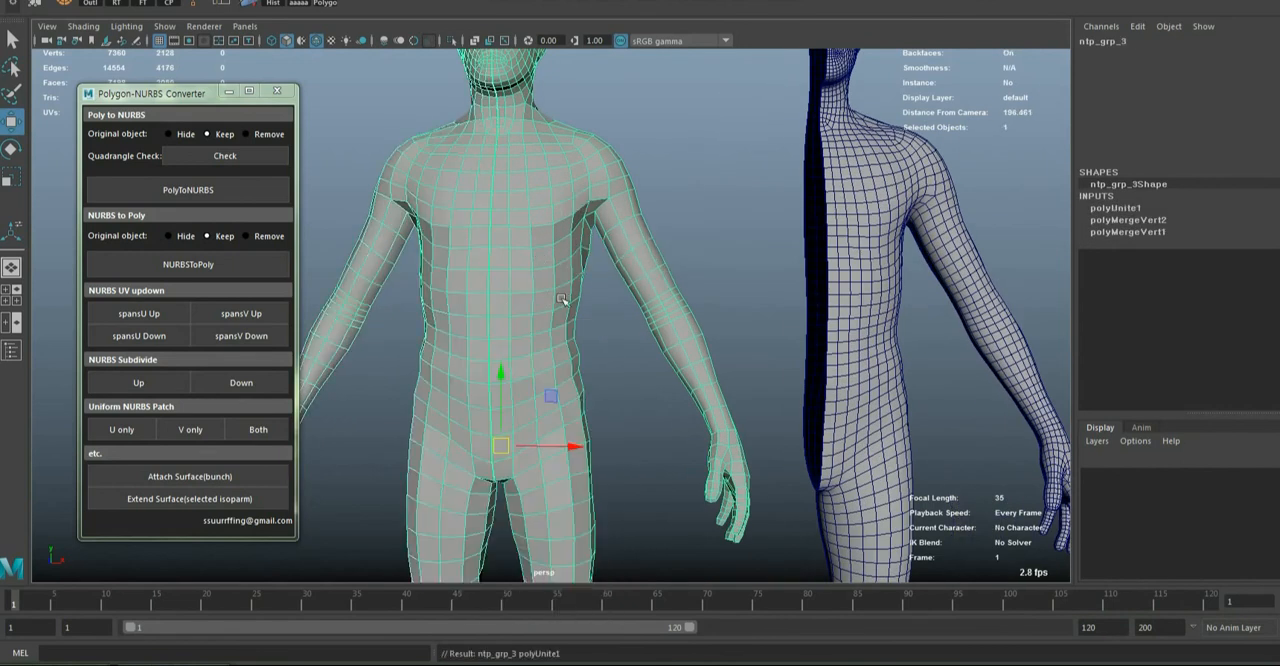
pyautogui.click(34, 4)
pyautogui.keyDown('alt'); pyautogui.moveTo(667, 188); pyautogui.dragTo(361, 242); pyautogui.keyUp('alt')
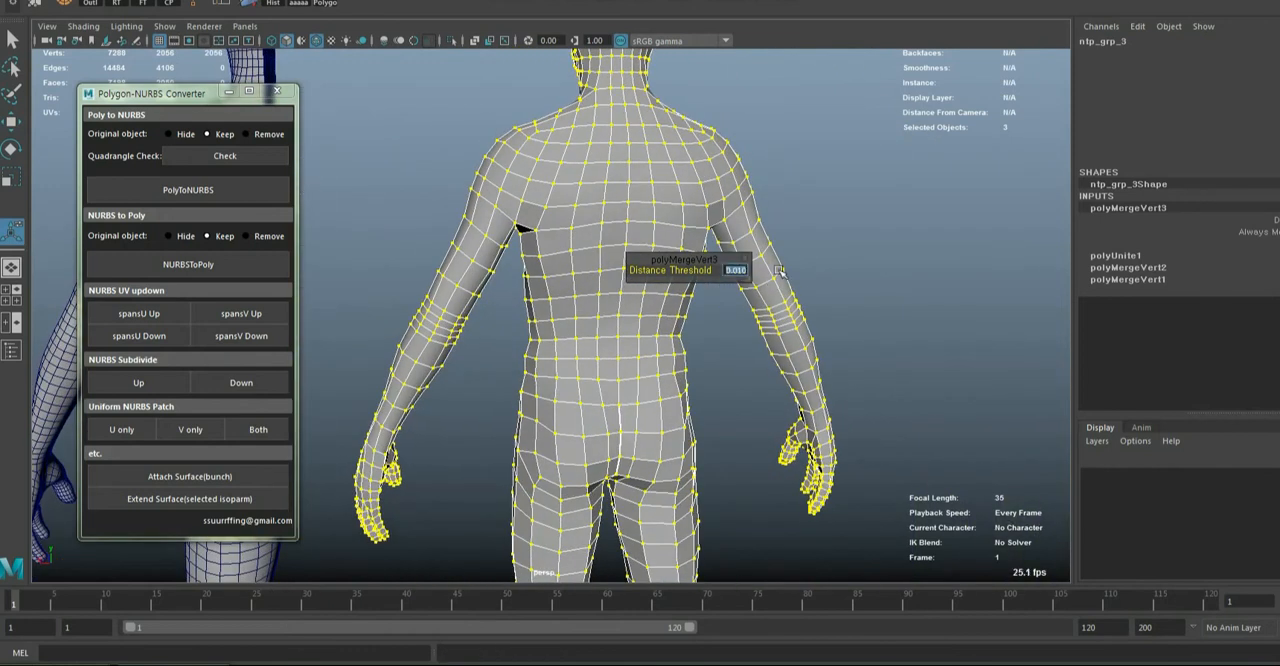
pyautogui.press('Return')
pyautogui.click(847, 258)
pyautogui.click(617, 263)
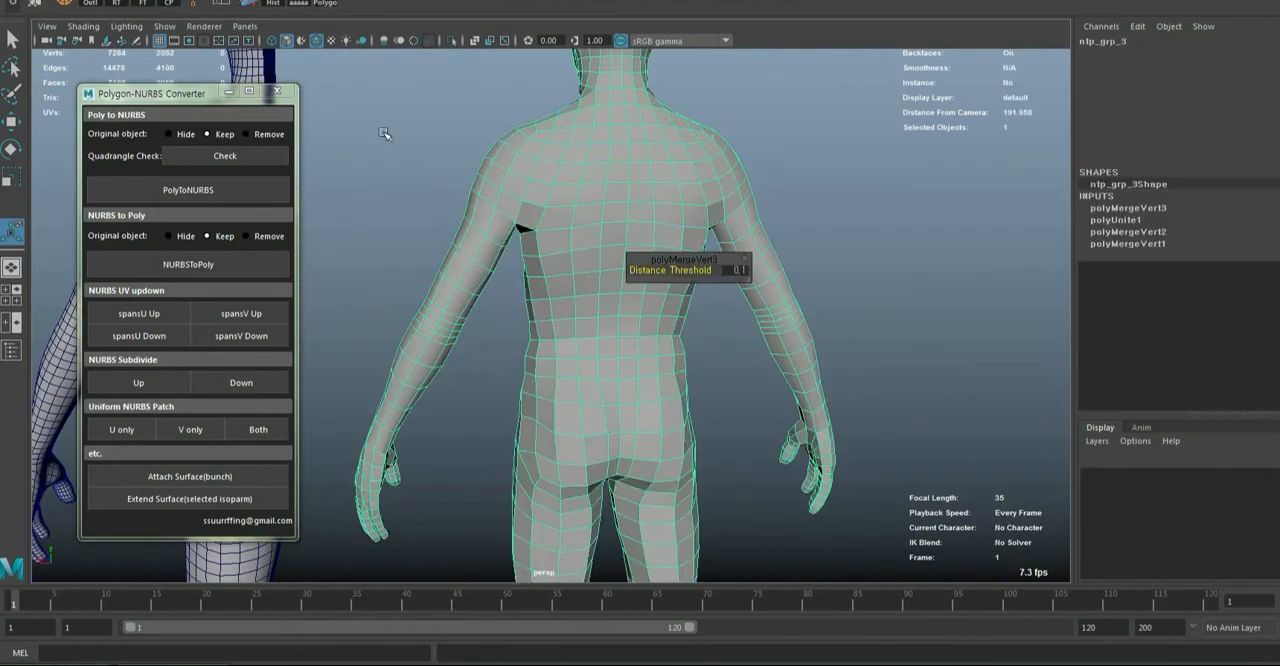
pyautogui.keyDown('alt'); pyautogui.moveTo(475, 250); pyautogui.dragTo(688, 180); pyautogui.keyUp('alt')
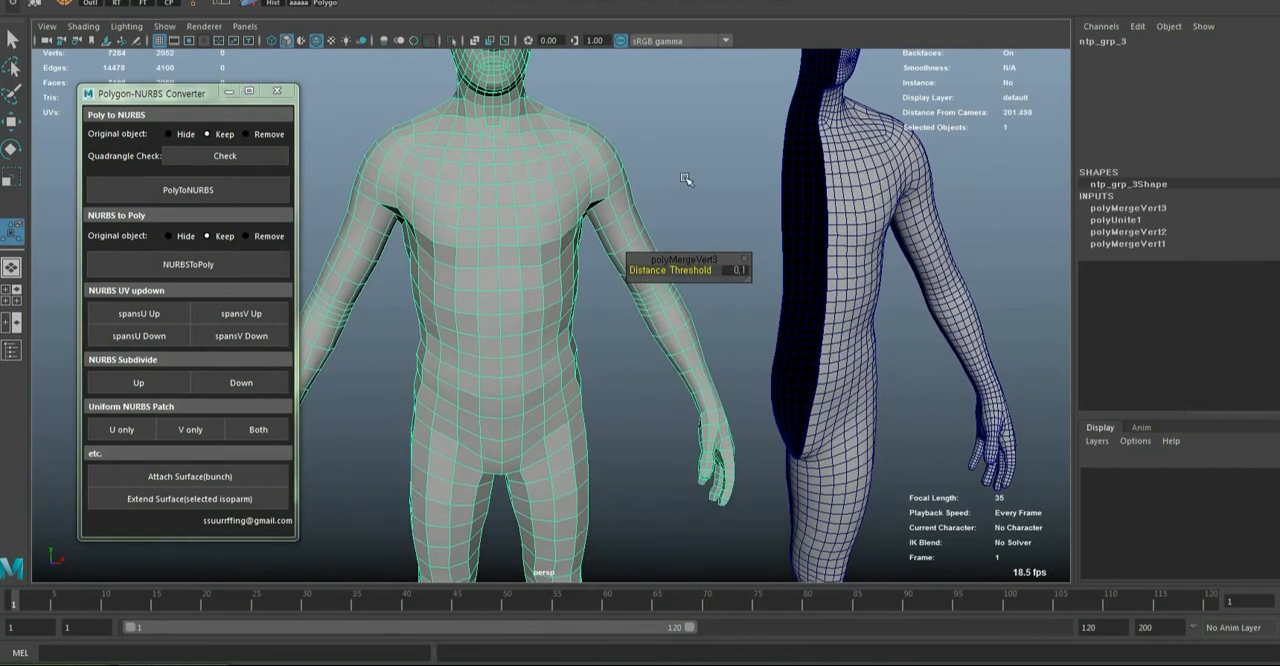
# Move the full polygon figure sideways along X past both half bodies so it stands clear of them, and frame it
pyautogui.press('w')
pyautogui.click(697, 191)
pyautogui.keyDown('alt'); pyautogui.moveTo(697, 191); pyautogui.dragTo(603, 340, button='right'); pyautogui.keyUp('alt')
pyautogui.click(600, 352)
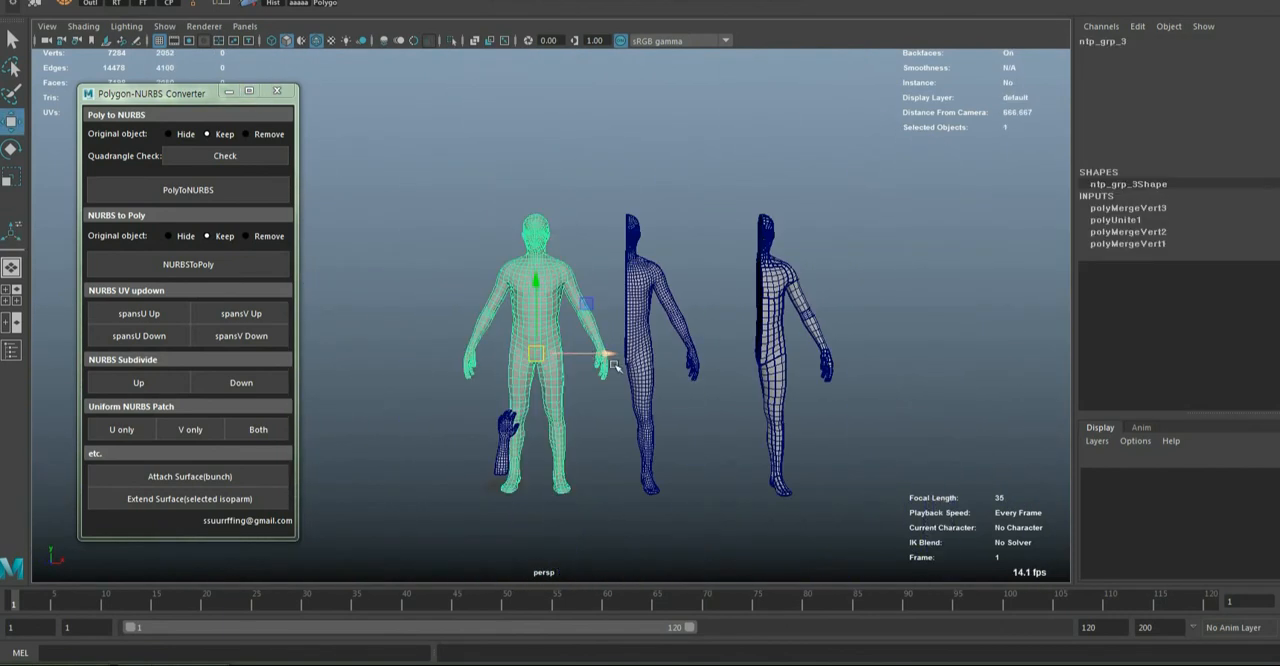
pyautogui.moveTo(600, 352); pyautogui.dragTo(978, 362)
pyautogui.press('f')
pyautogui.moveTo(748, 365)
pyautogui.keyDown('alt'); pyautogui.mouseDown()
pyautogui.moveTo(697, 371)
pyautogui.moveTo(742, 374)
pyautogui.mouseUp(); pyautogui.keyUp('alt')
pyautogui.click(748, 374)
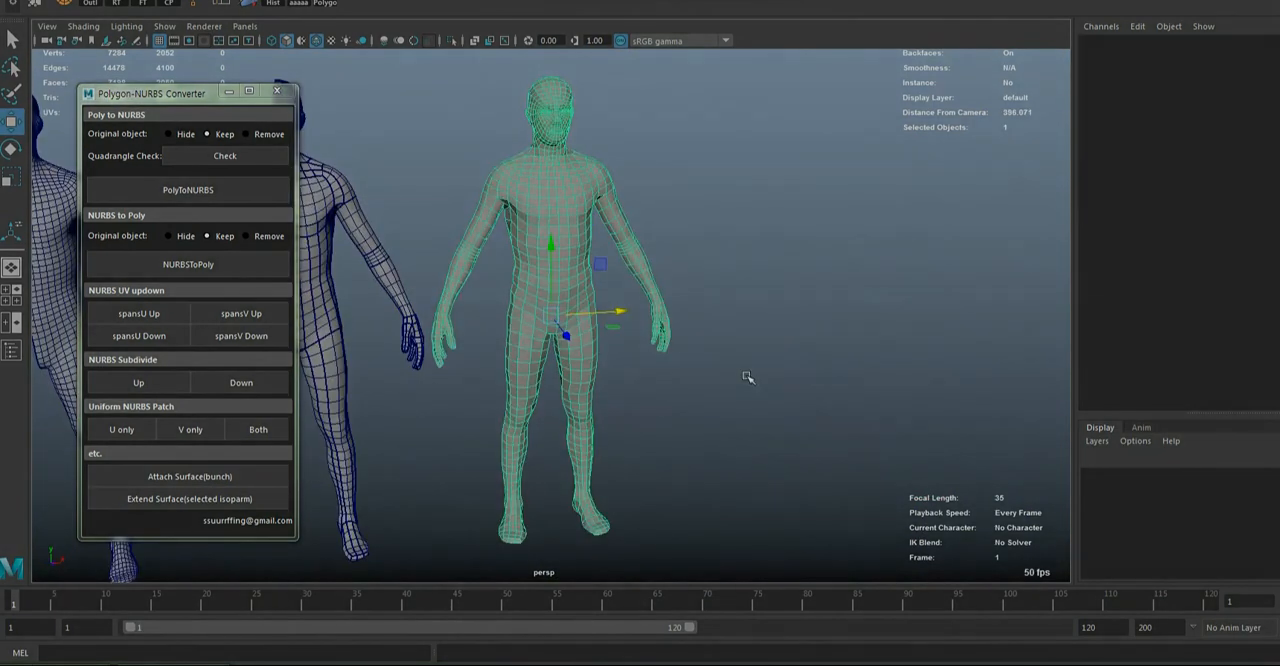